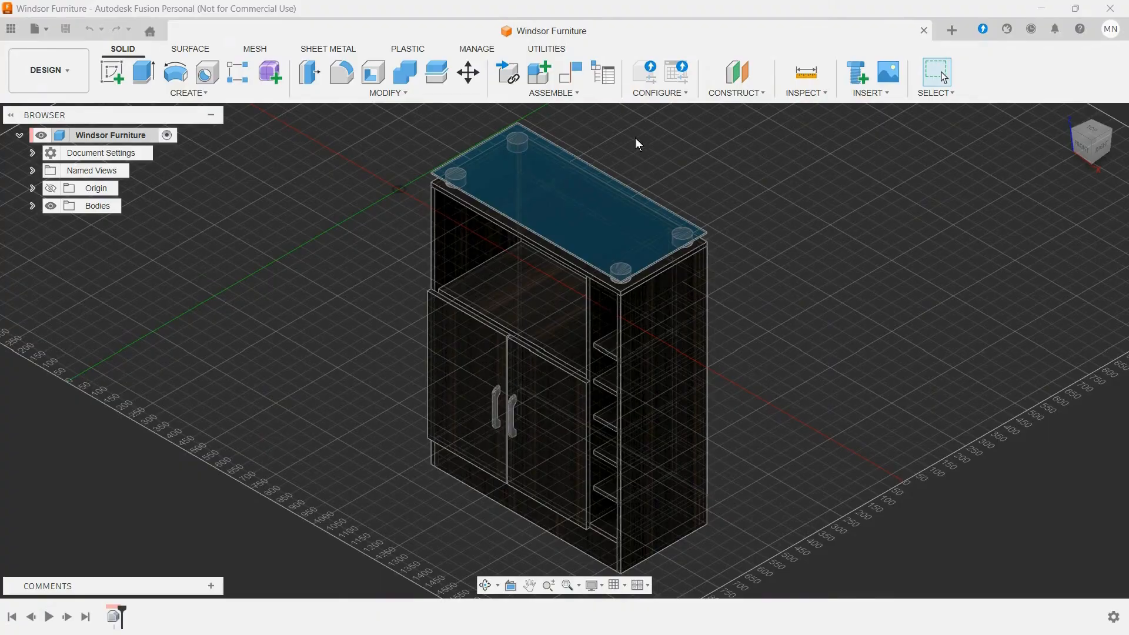
Step: Create a new design and check its document units
{"action": "left_click", "coordinate": [37, 26]}
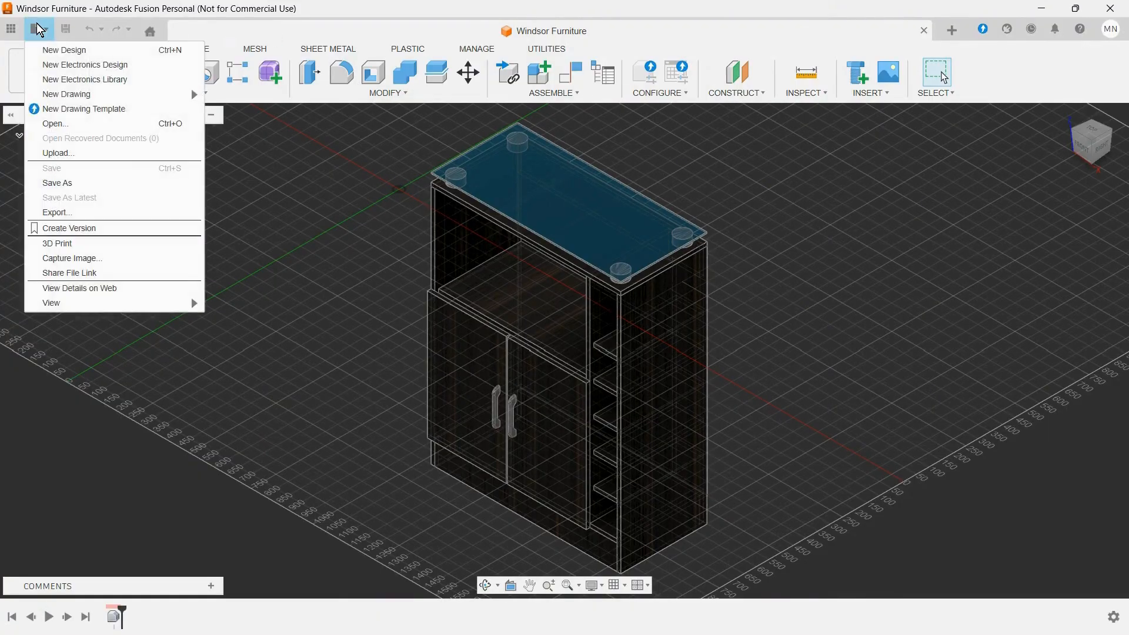
{"action": "left_click", "coordinate": [49, 51]}
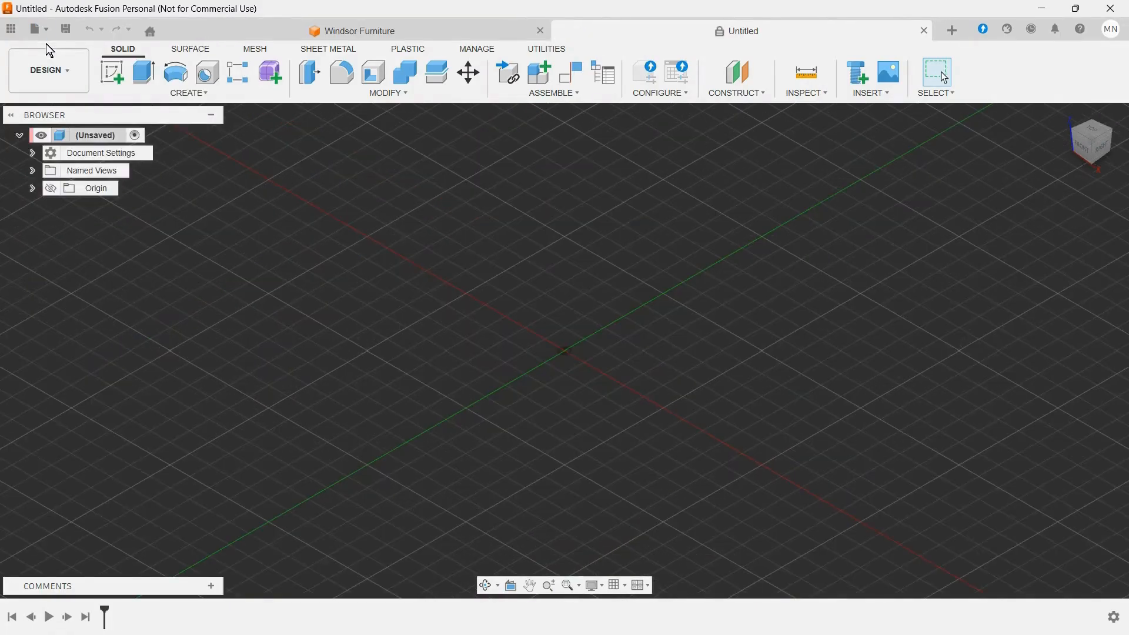
{"action": "left_click", "coordinate": [35, 153]}
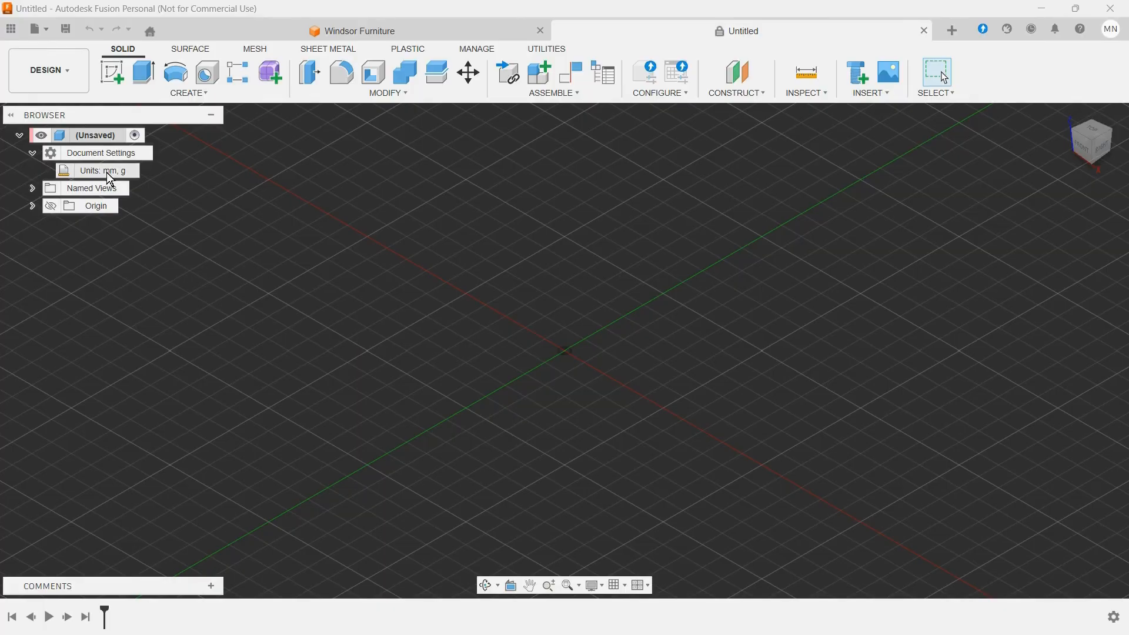
{"action": "left_click", "coordinate": [33, 153]}
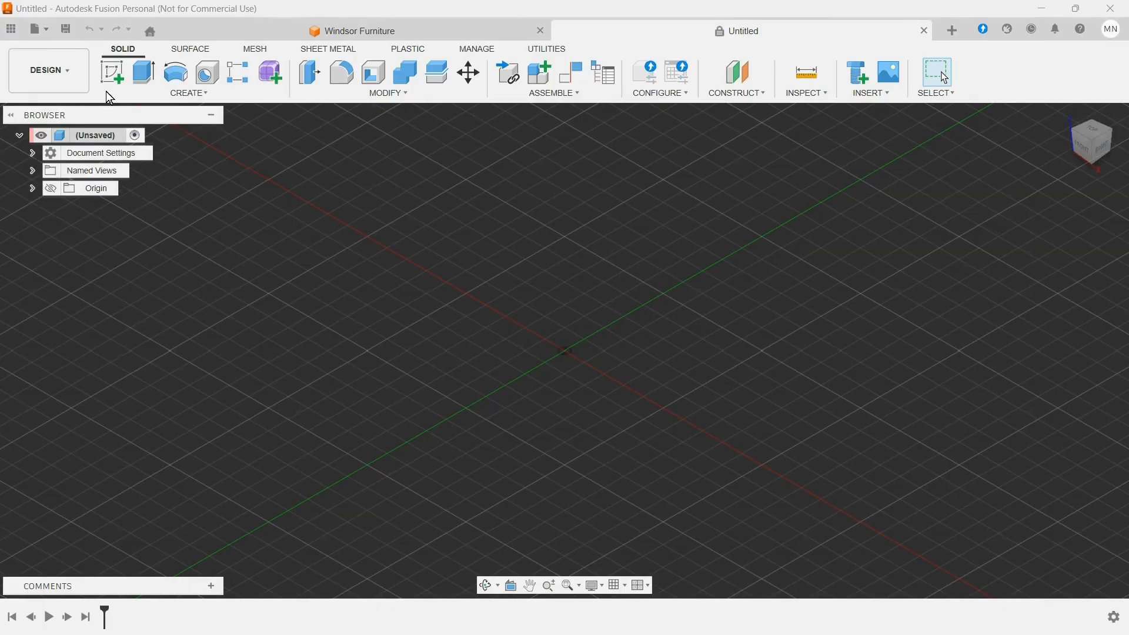
Step: Add a user parameter named width with a value of 765 mm, dismissing the parametric text notice
{"action": "left_click", "coordinate": [381, 94]}
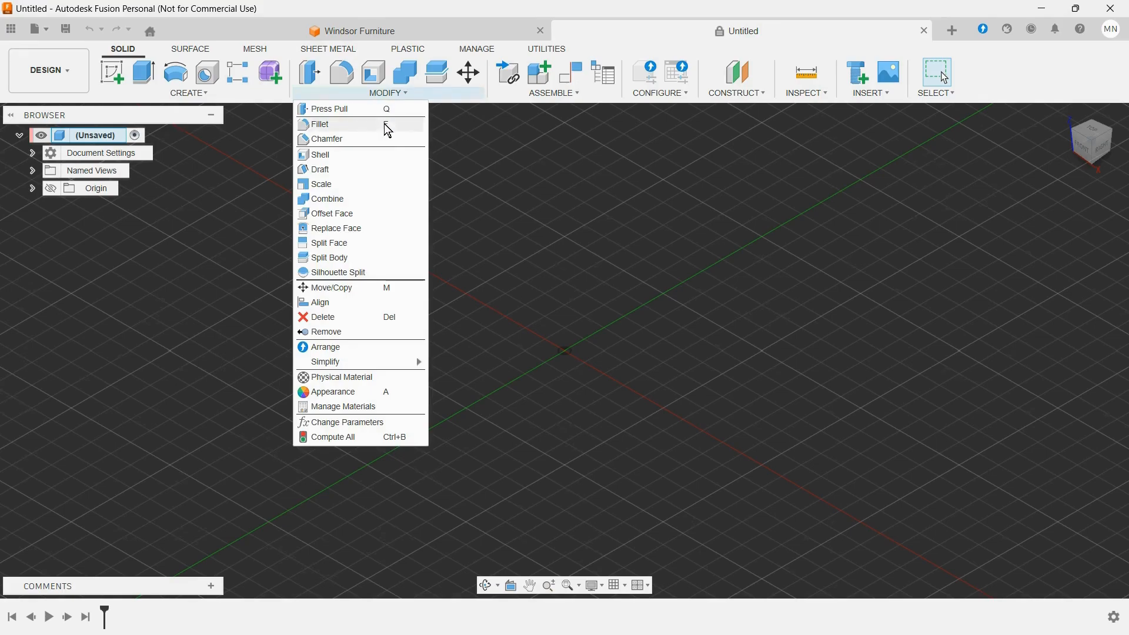
{"action": "left_click", "coordinate": [394, 429]}
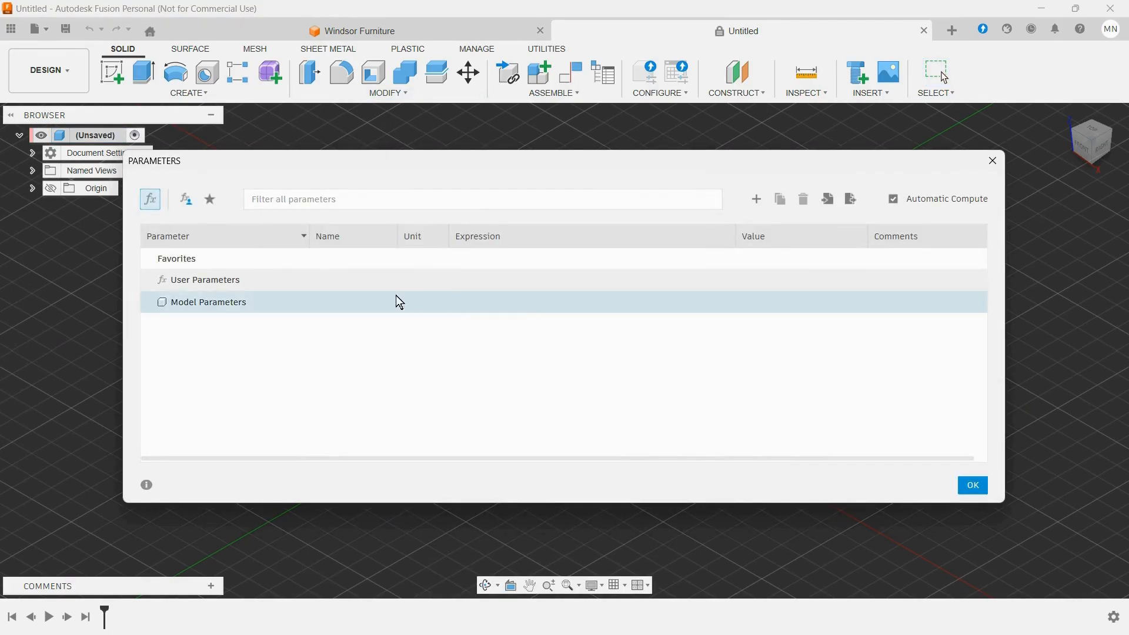
{"action": "left_click", "coordinate": [230, 288]}
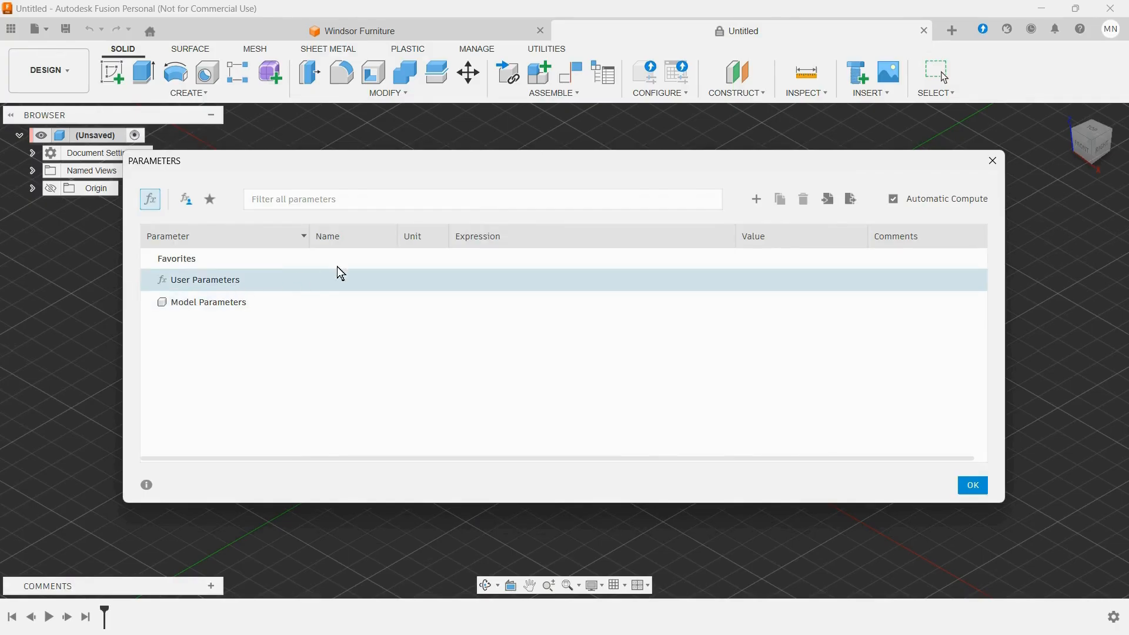
{"action": "left_click", "coordinate": [760, 198]}
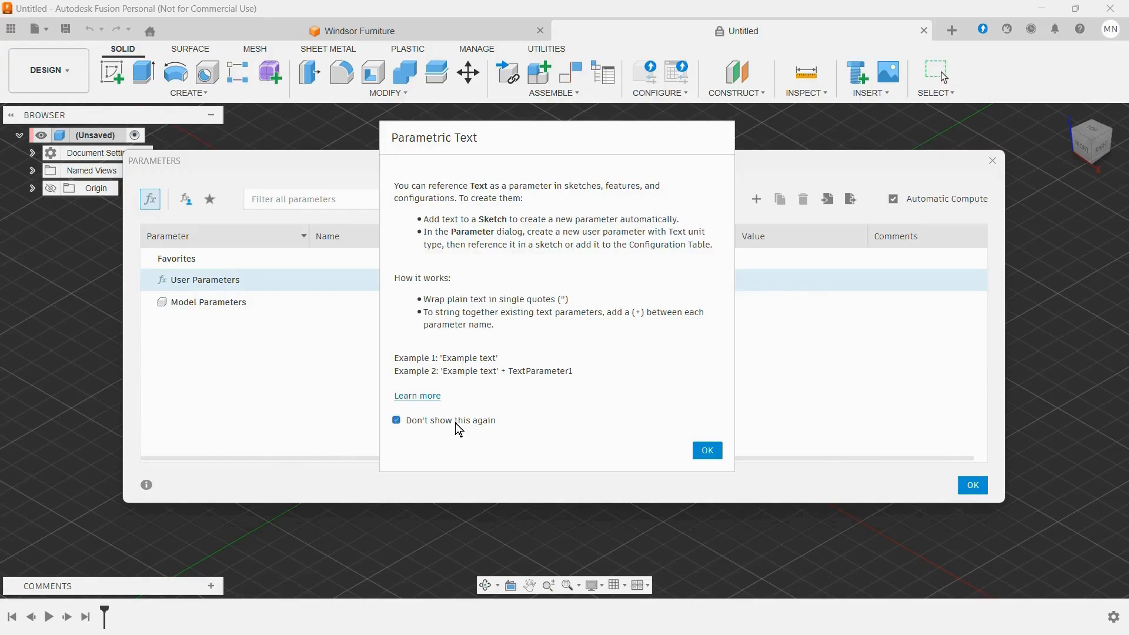
{"action": "left_click", "coordinate": [704, 453]}
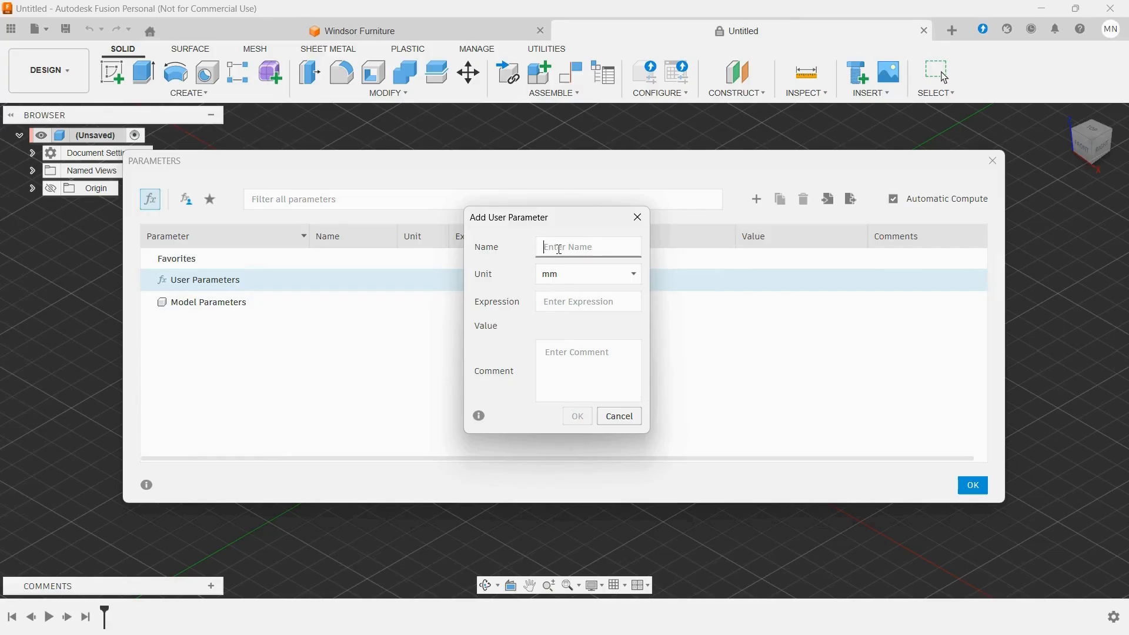
{"action": "type", "text": "width"}
{"action": "left_click", "coordinate": [557, 302]}
{"action": "type", "text": "765"}
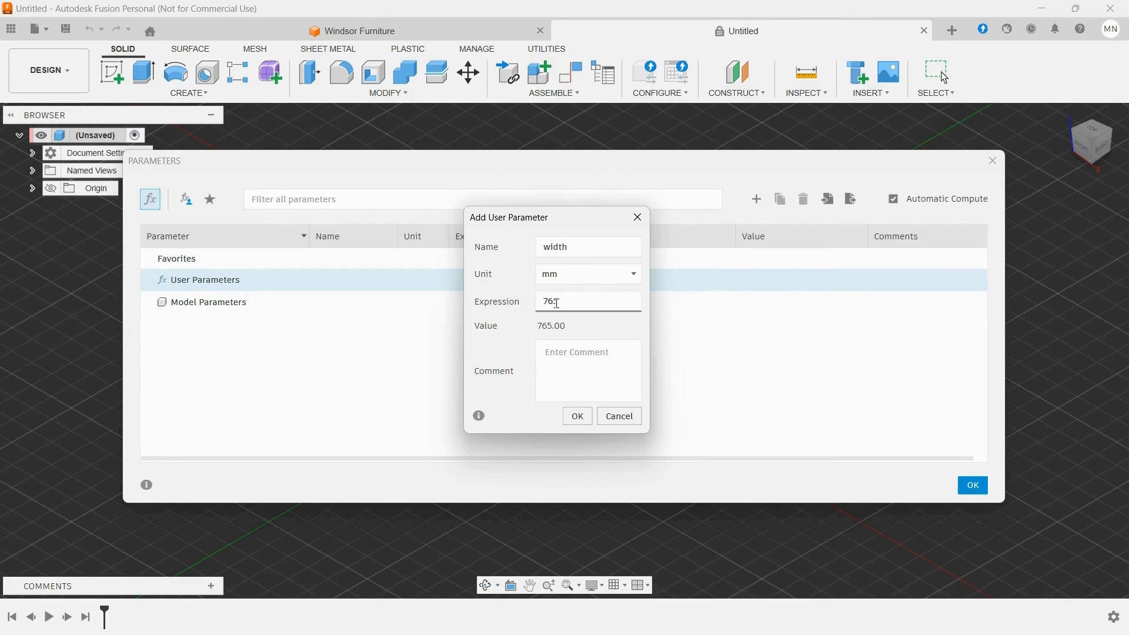
{"action": "left_click", "coordinate": [579, 417]}
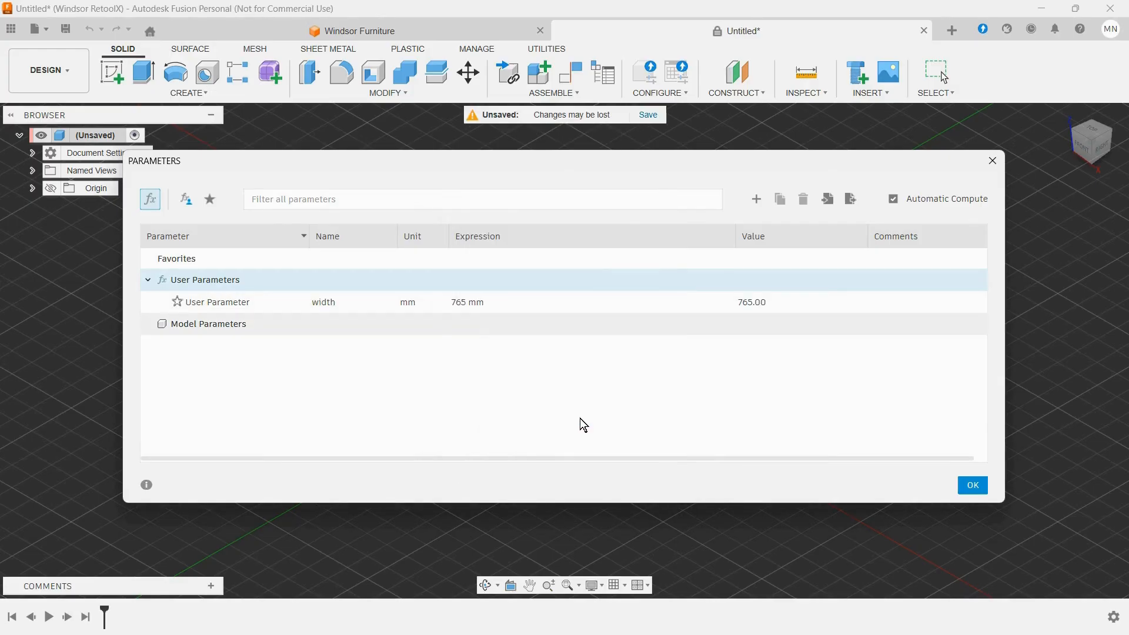
Step: Add a user parameter named depth with a value of 350 mm
{"action": "left_click", "coordinate": [757, 199]}
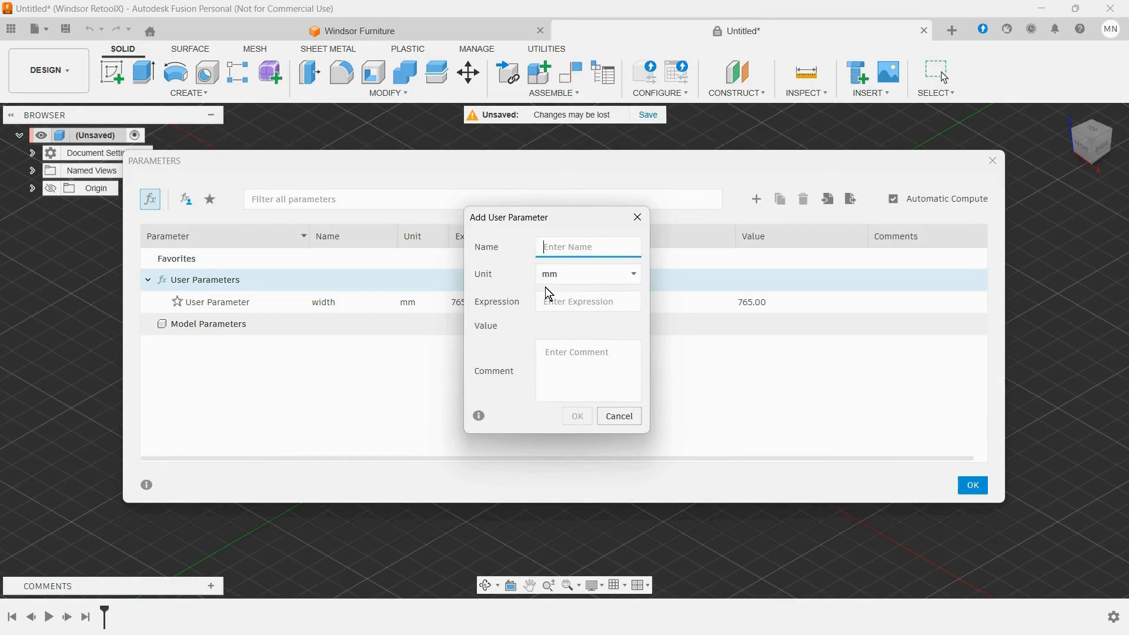
{"action": "type", "text": "depth"}
{"action": "key", "text": "Tab"}
{"action": "key", "text": "Tab"}
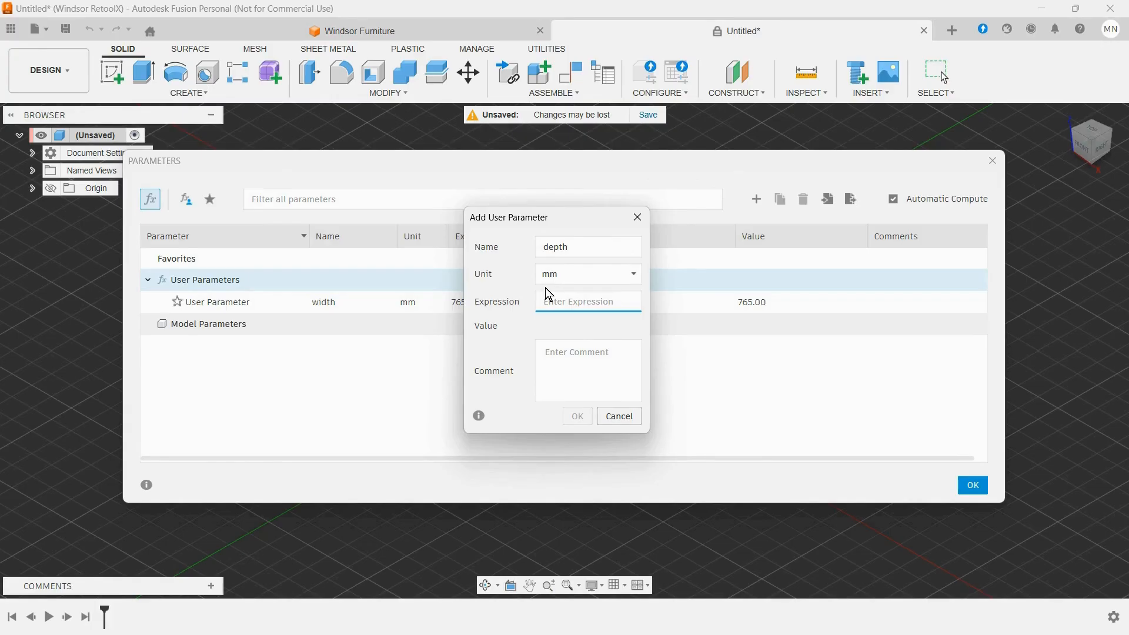
{"action": "type", "text": "350"}
{"action": "key", "text": "Tab"}
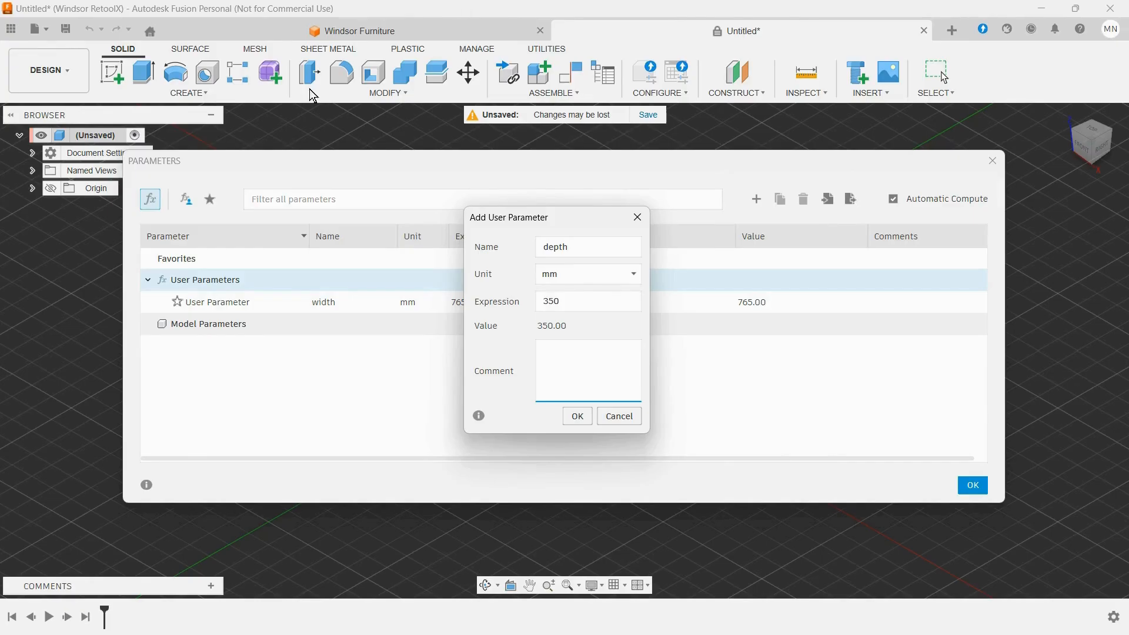
{"action": "left_click", "coordinate": [577, 416]}
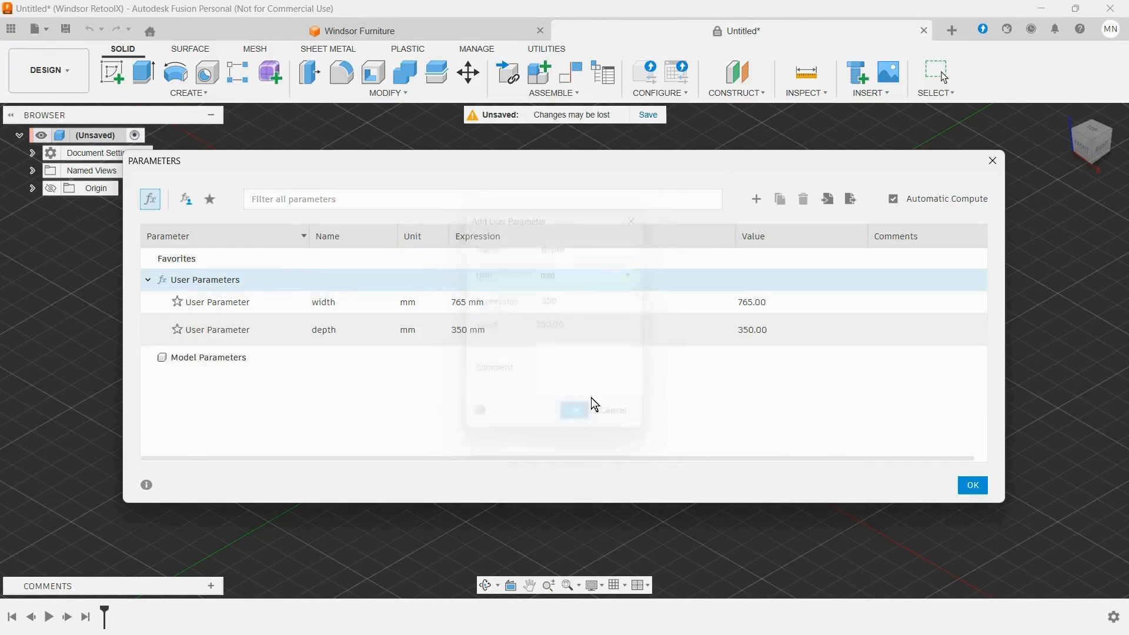
Step: Add a user parameter named height with a value of 975 mm
{"action": "left_click", "coordinate": [757, 200]}
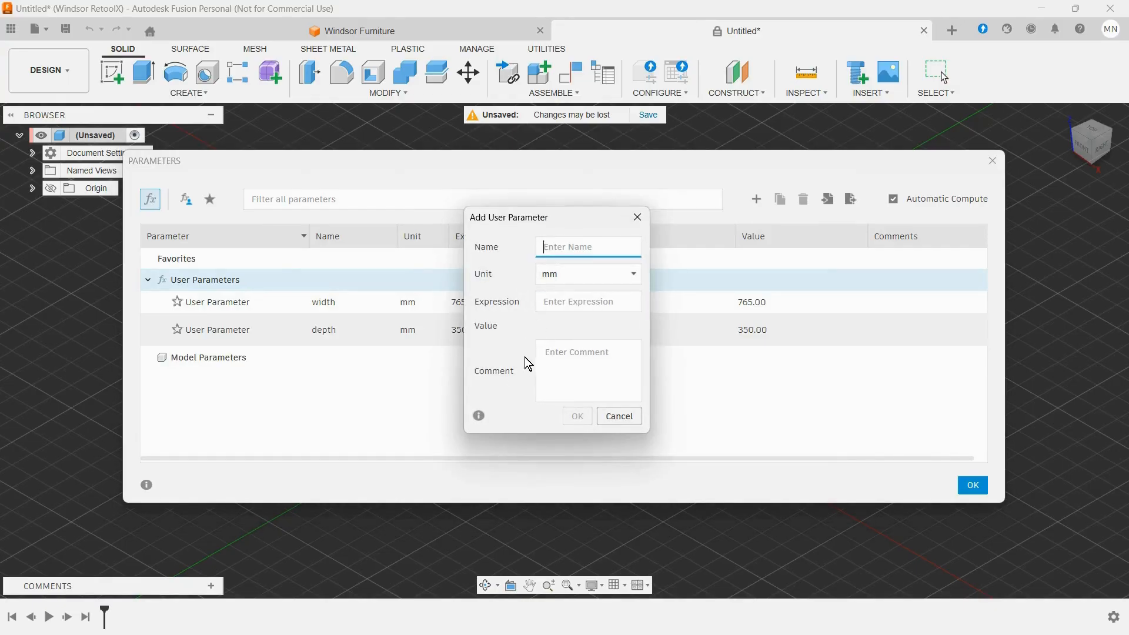
{"action": "type", "text": "height"}
{"action": "key", "text": "Tab"}
{"action": "key", "text": "Tab"}
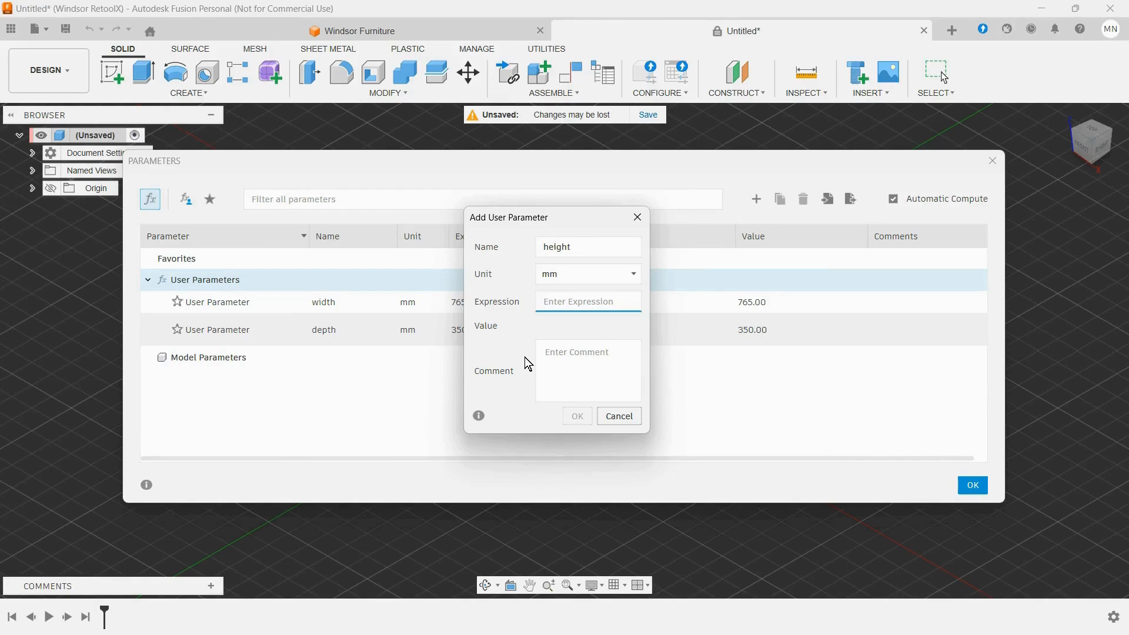
{"action": "type", "text": "975"}
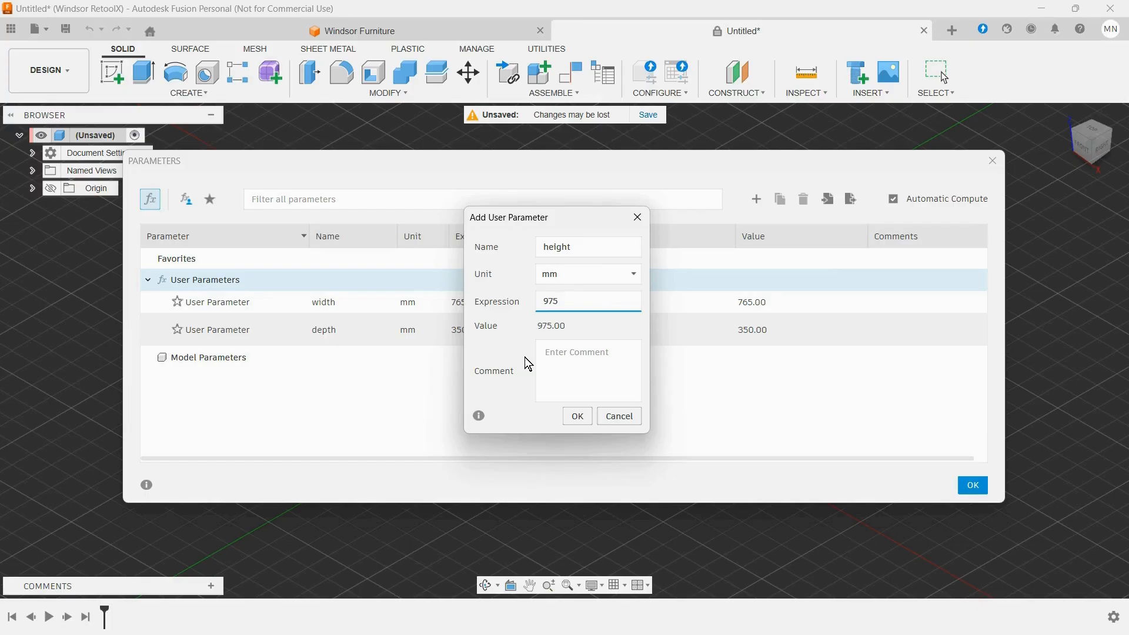
{"action": "key", "text": "Return"}
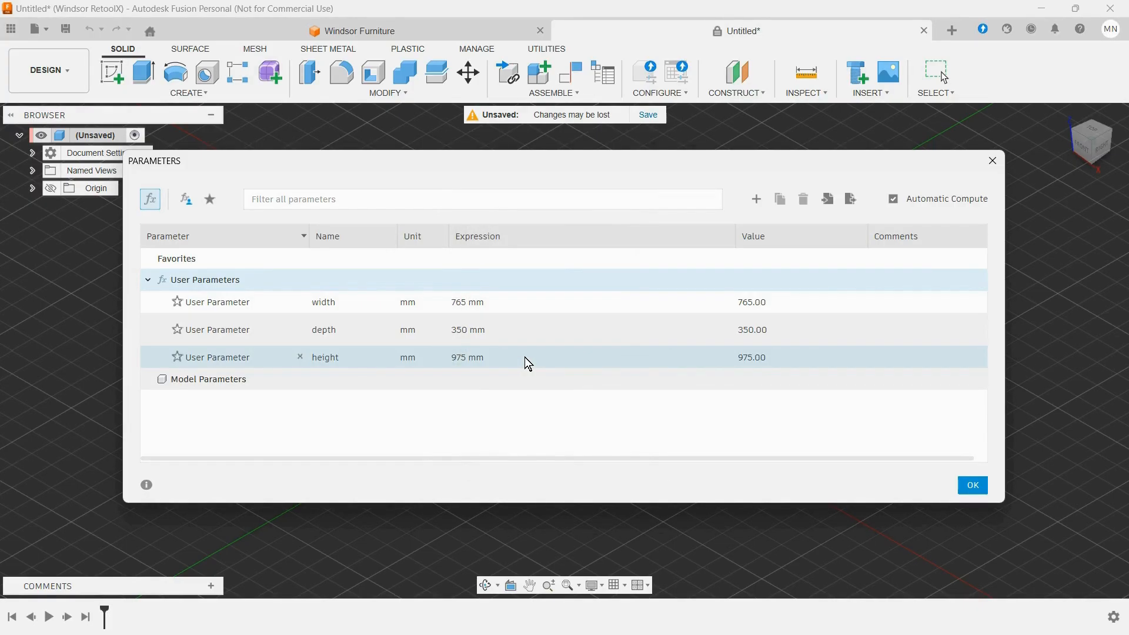
Step: Add a user parameter named bottle_width with a value of 110 mm
{"action": "left_click", "coordinate": [756, 200]}
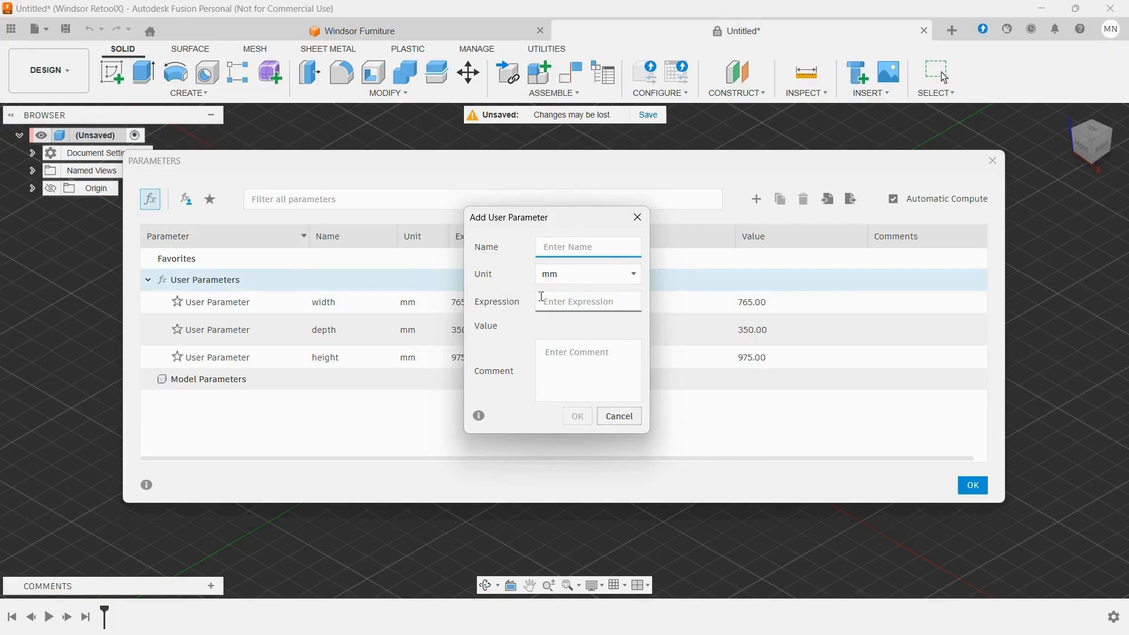
{"action": "type", "text": "bottle_width"}
{"action": "key", "text": "Tab"}
{"action": "key", "text": "Tab"}
{"action": "type", "text": "110"}
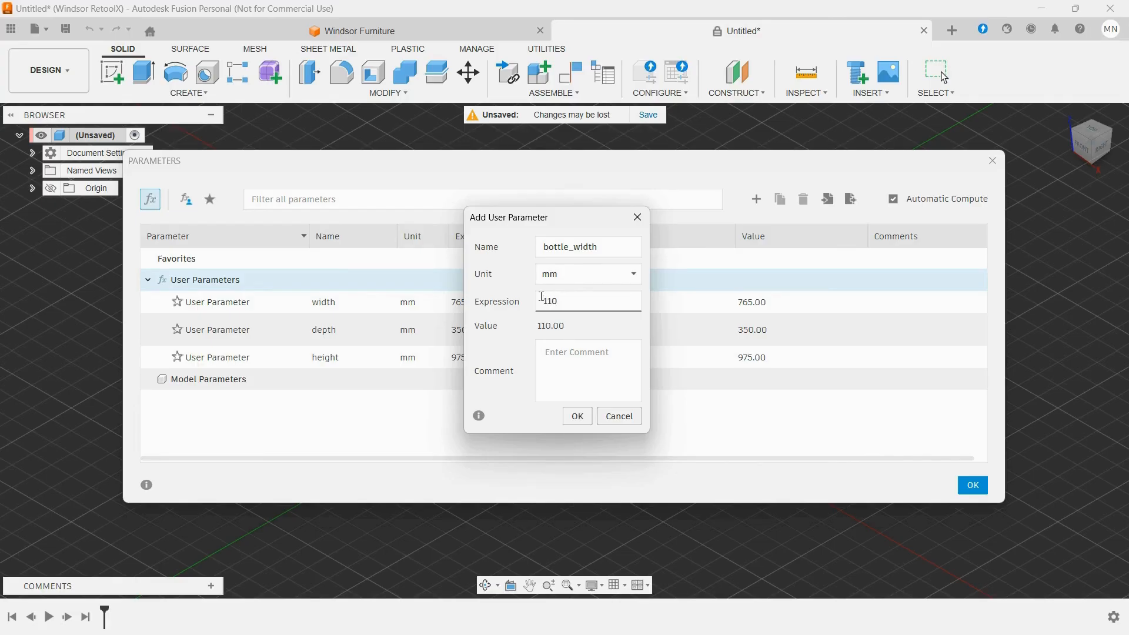
{"action": "key", "text": "Return"}
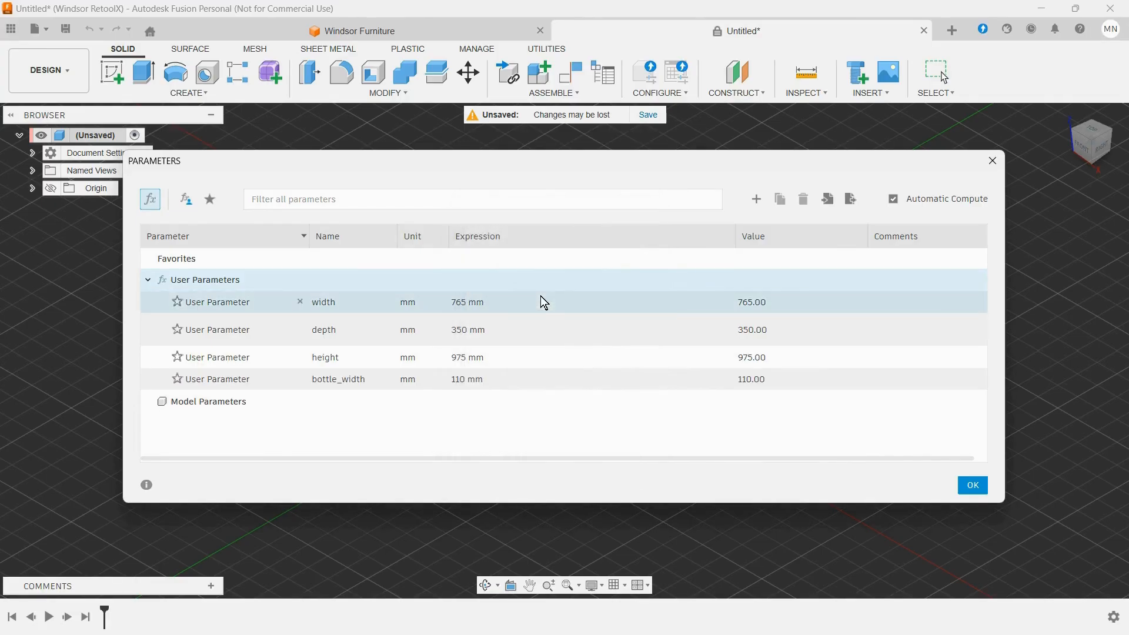
Step: Add a user parameter named door_height with a value of 515 mm
{"action": "left_click", "coordinate": [757, 200]}
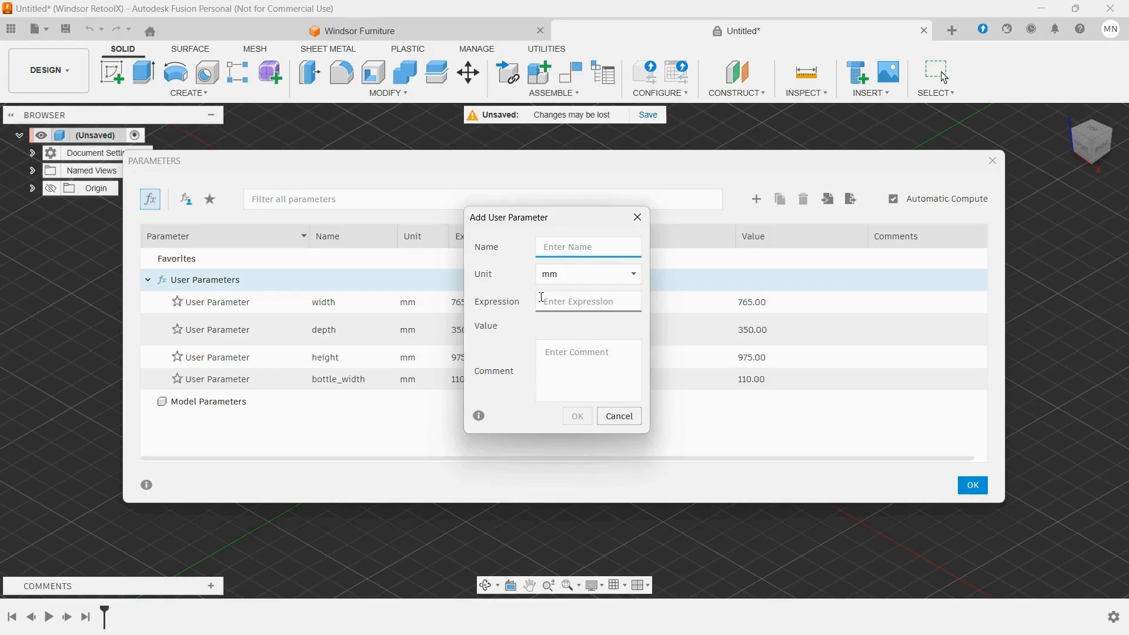
{"action": "type", "text": "door"}
{"action": "key", "text": "BackSpace"}
{"action": "type", "text": "_height"}
{"action": "left_click", "coordinate": [542, 297]}
{"action": "type", "text": "5"}
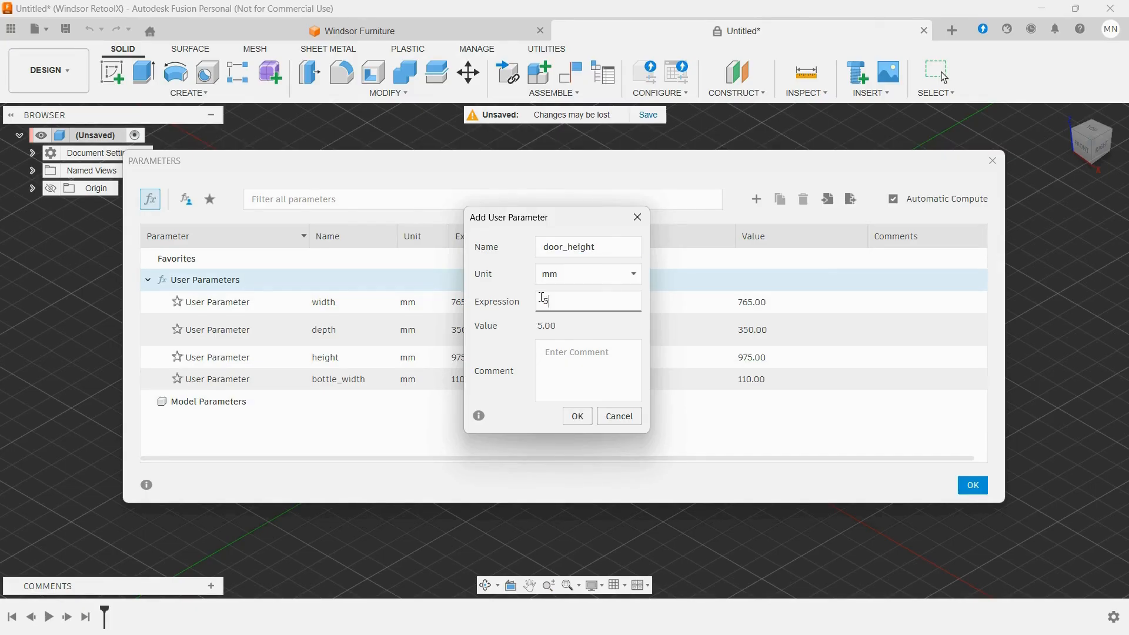
{"action": "type", "text": "15"}
{"action": "key", "text": "Return"}
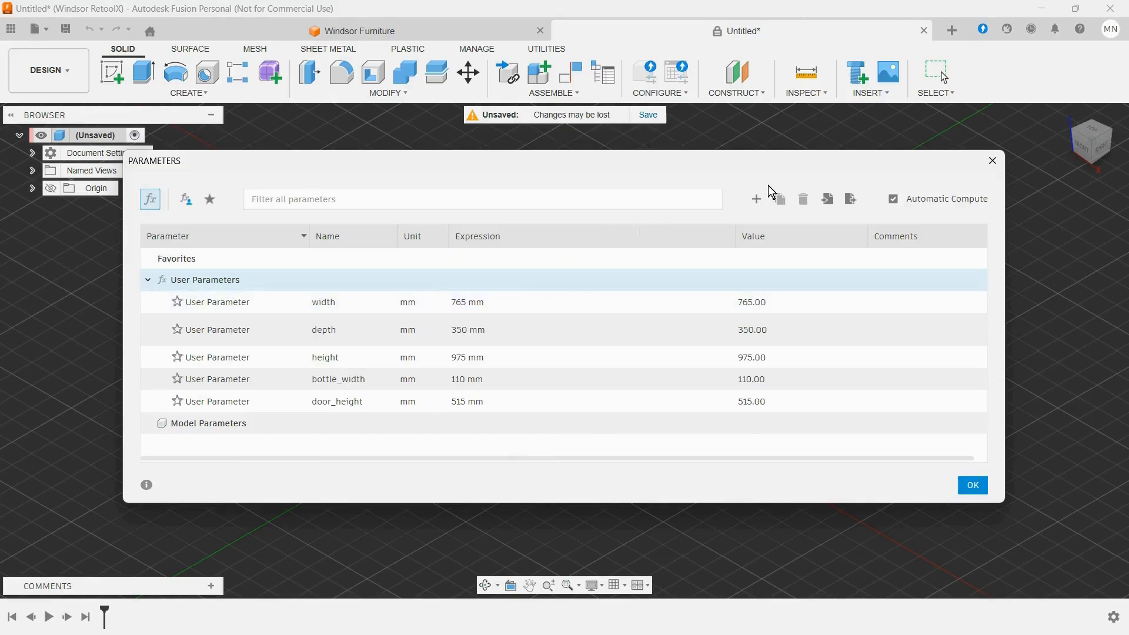
Step: Add a user parameter named toe_kick with a value of 80 mm and close the parameter settings
{"action": "left_click", "coordinate": [758, 199]}
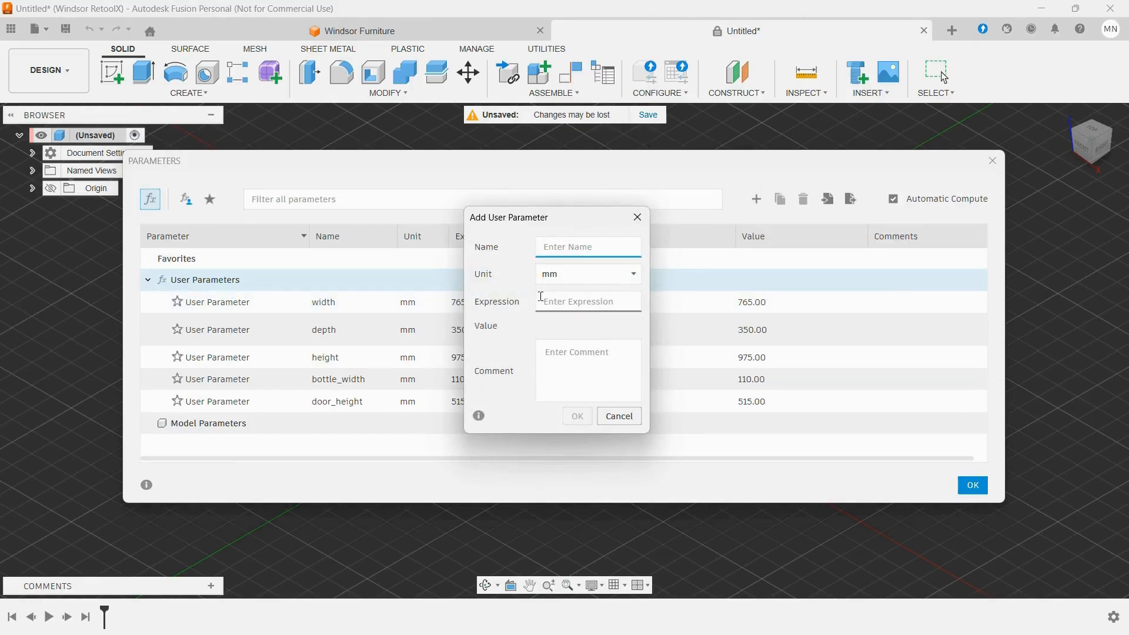
{"action": "type", "text": "toe"}
{"action": "type", "text": "-"}
{"action": "type", "text": "kick"}
{"action": "key", "text": "BackSpace"}
{"action": "key", "text": "BackSpace"}
{"action": "key", "text": "BackSpace"}
{"action": "key", "text": "BackSpace"}
{"action": "key", "text": "BackSpace"}
{"action": "key", "text": "BackSpace"}
{"action": "key", "text": "BackSpace"}
{"action": "key", "text": "BackSpace"}
{"action": "type", "text": "toe_kick"}
{"action": "key", "text": "Tab"}
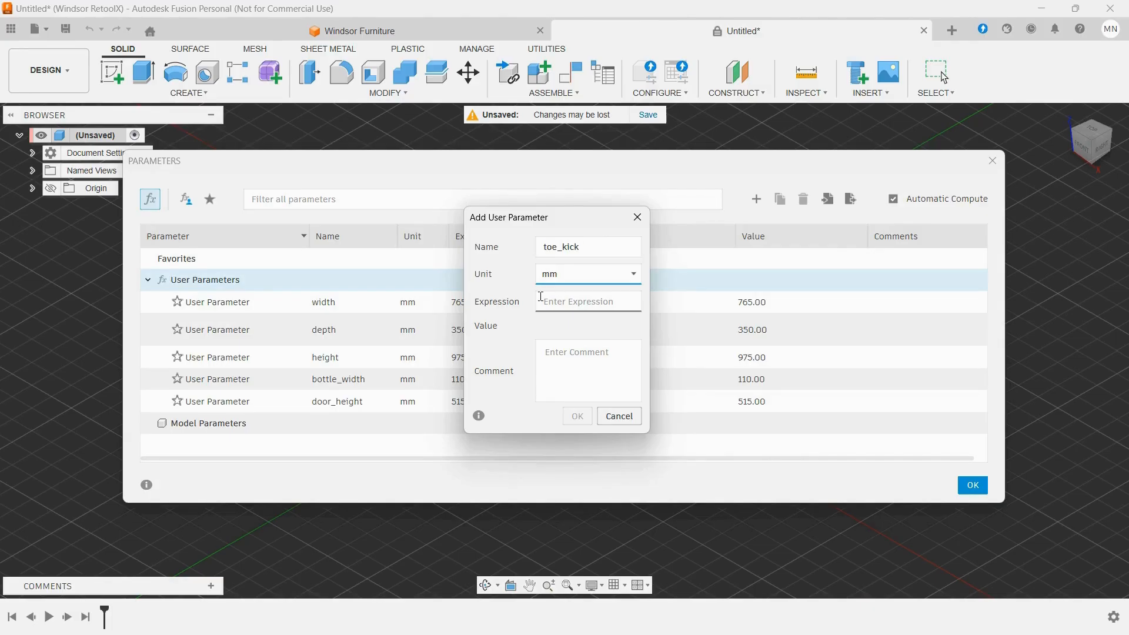
{"action": "key", "text": "Tab"}
{"action": "type", "text": "8"}
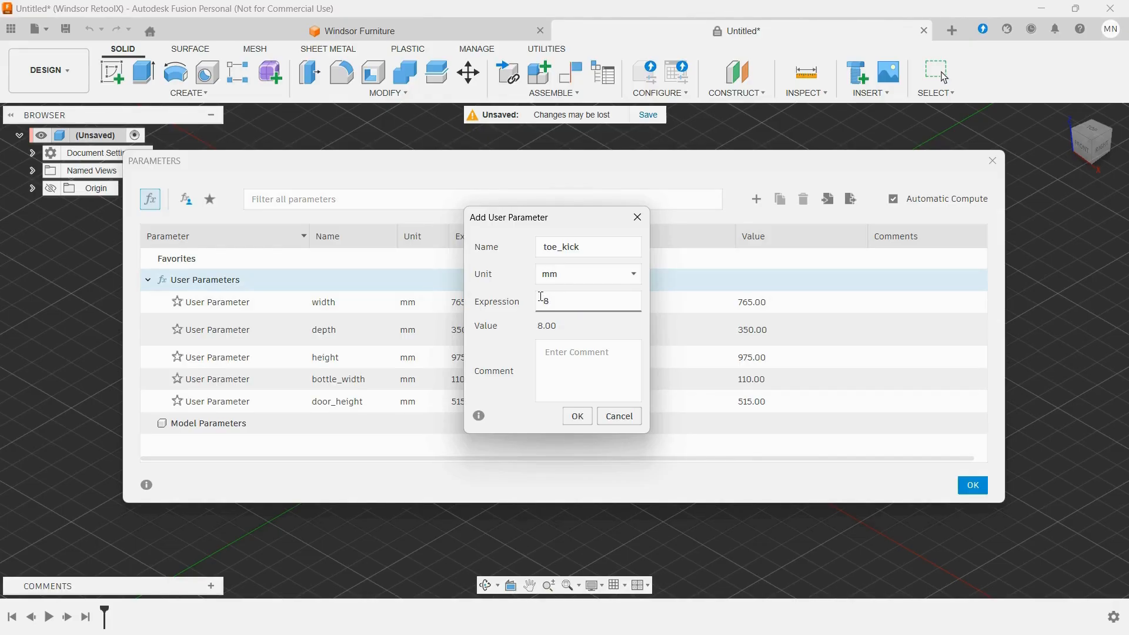
{"action": "type", "text": "0"}
{"action": "key", "text": "Tab"}
{"action": "left_click", "coordinate": [571, 422]}
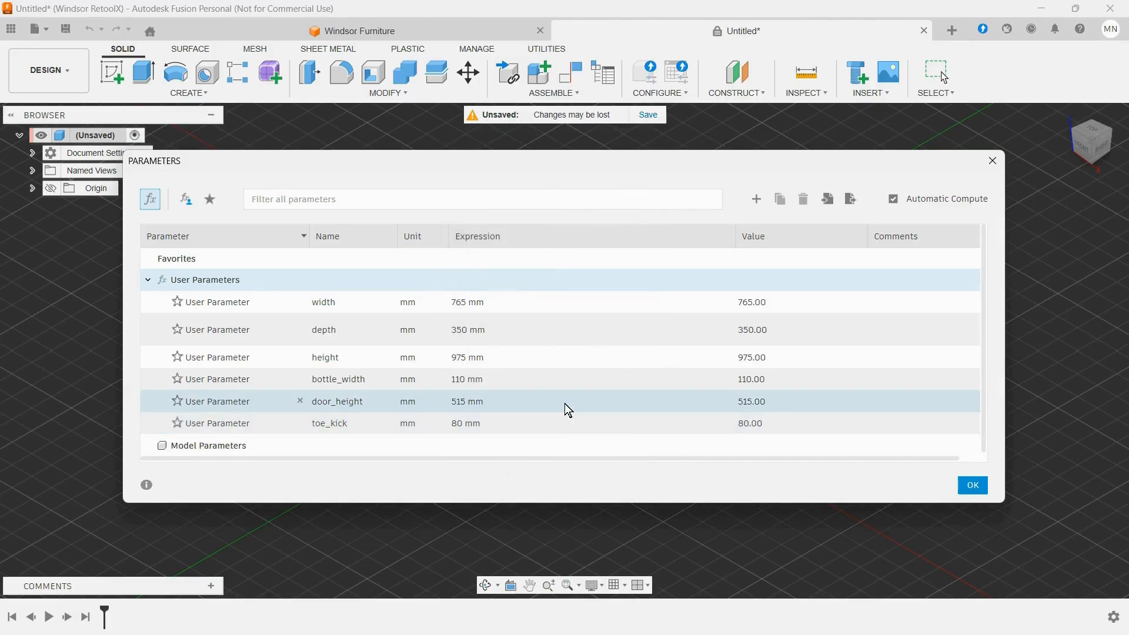
{"action": "left_click", "coordinate": [976, 486]}
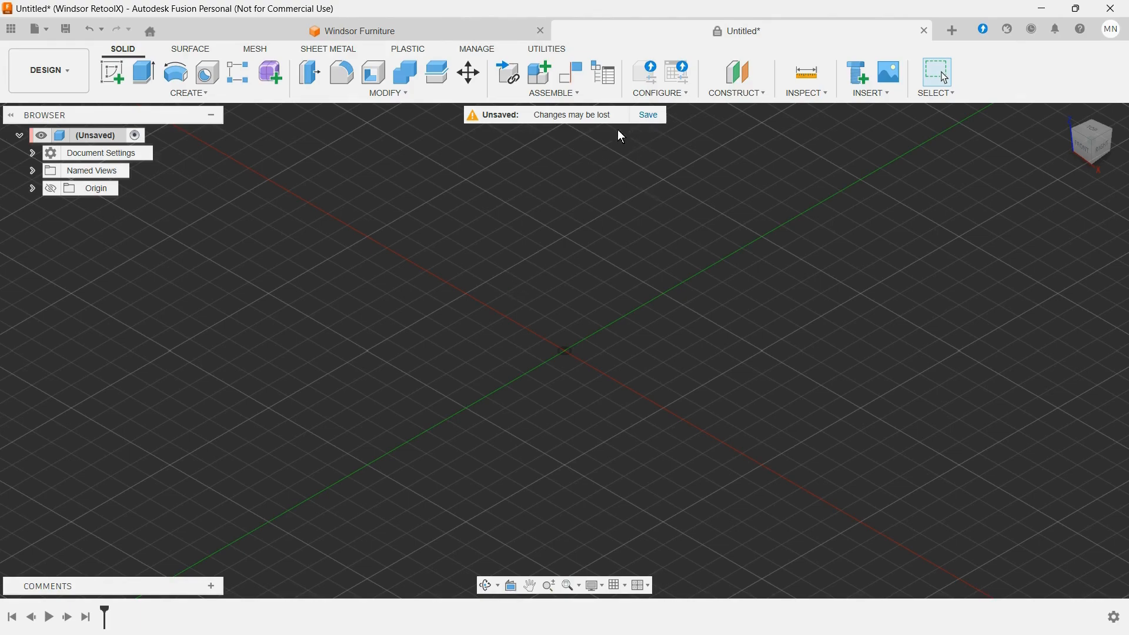
Step: Save the design in the PBS project under the name Tutorial Cabinet
{"action": "left_click", "coordinate": [651, 116]}
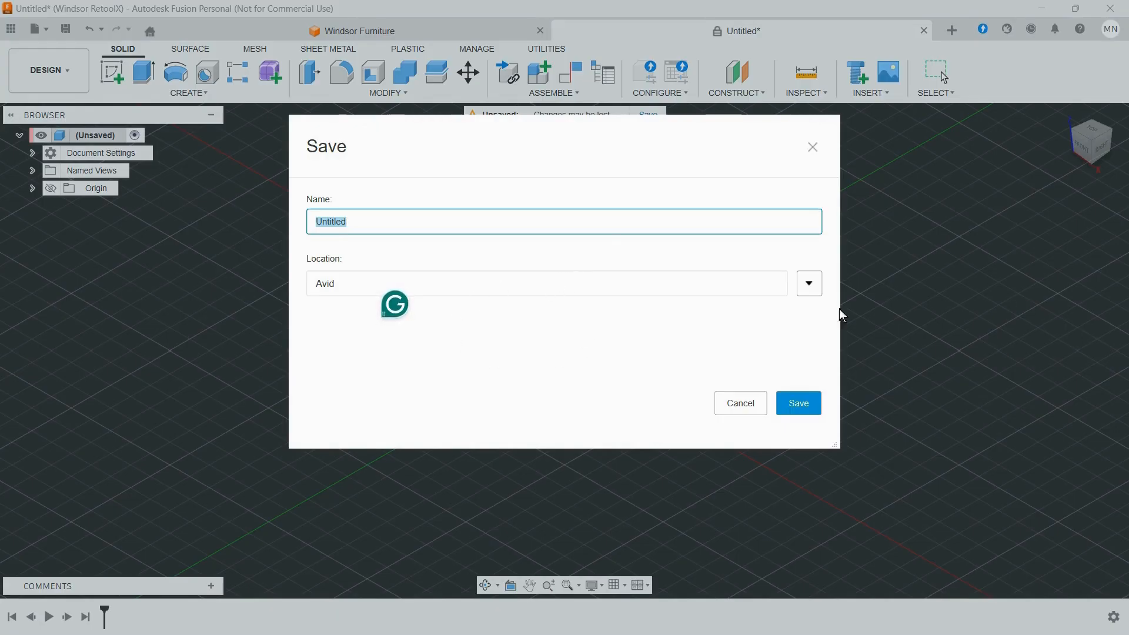
{"action": "left_click", "coordinate": [820, 287]}
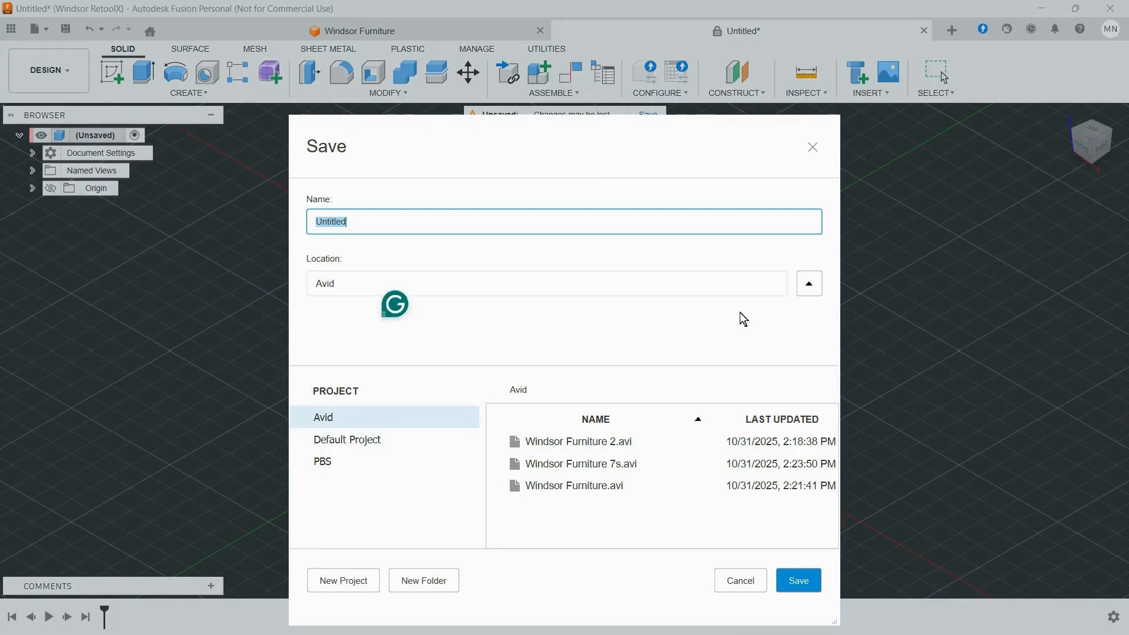
{"action": "left_click", "coordinate": [357, 470]}
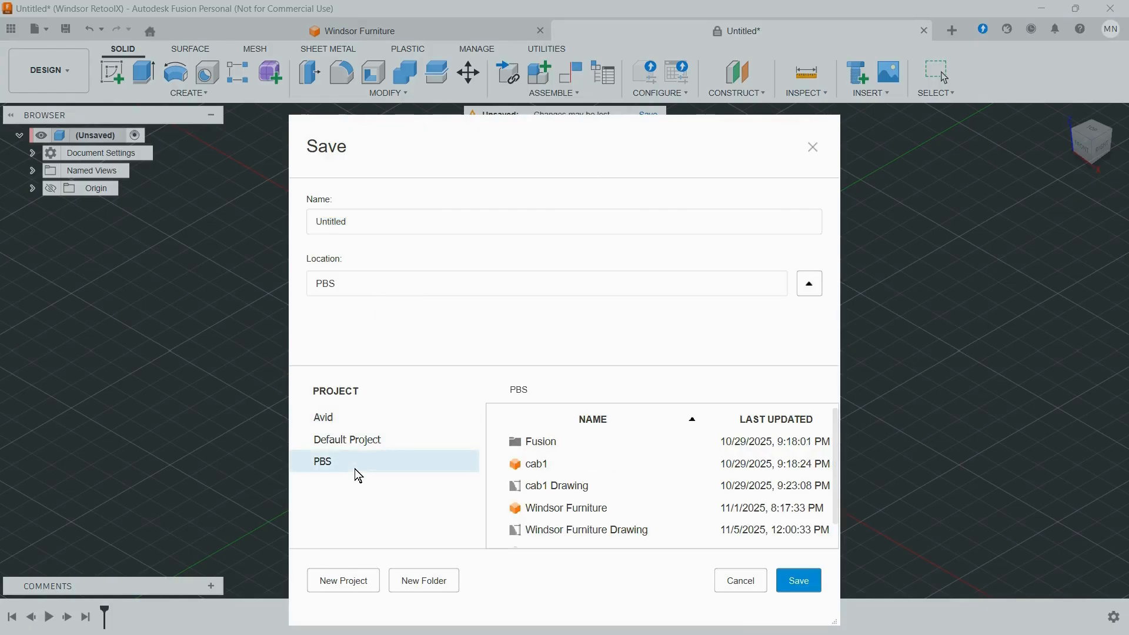
{"action": "left_click_drag", "start_coordinate": [368, 220], "coordinate": [316, 224]}
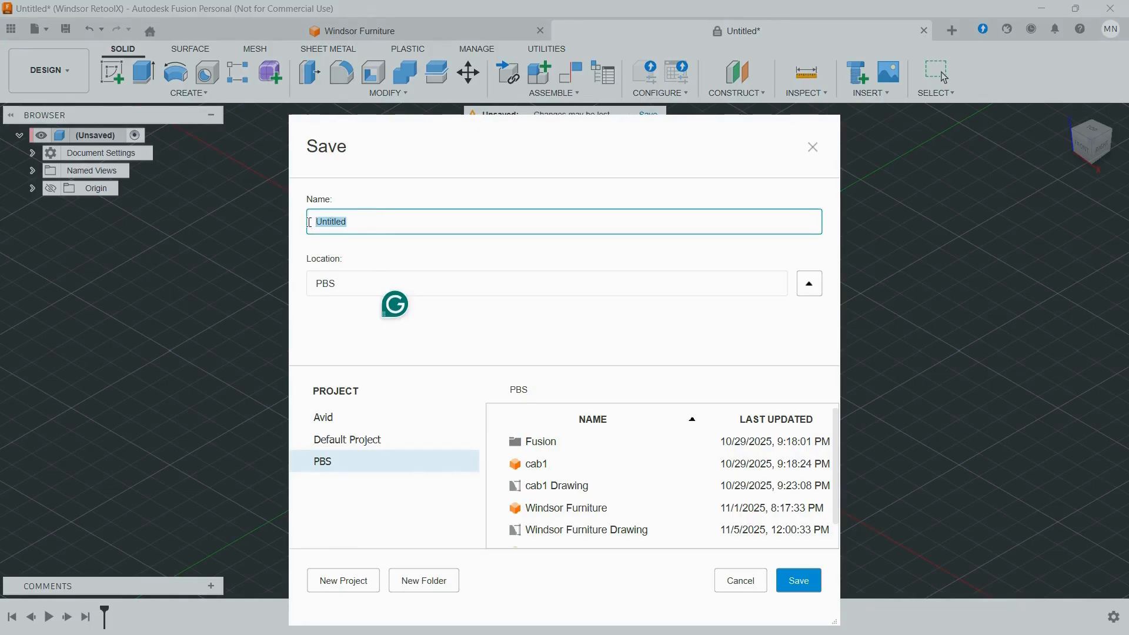
{"action": "type", "text": "Tutorial Cabinet"}
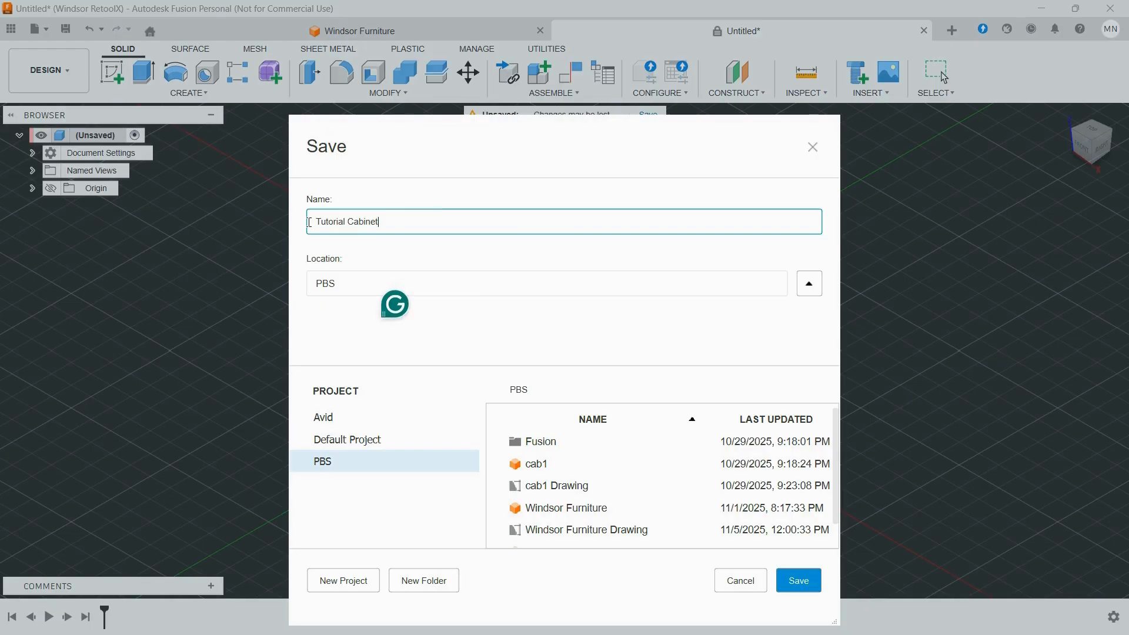
{"action": "left_click", "coordinate": [797, 594]}
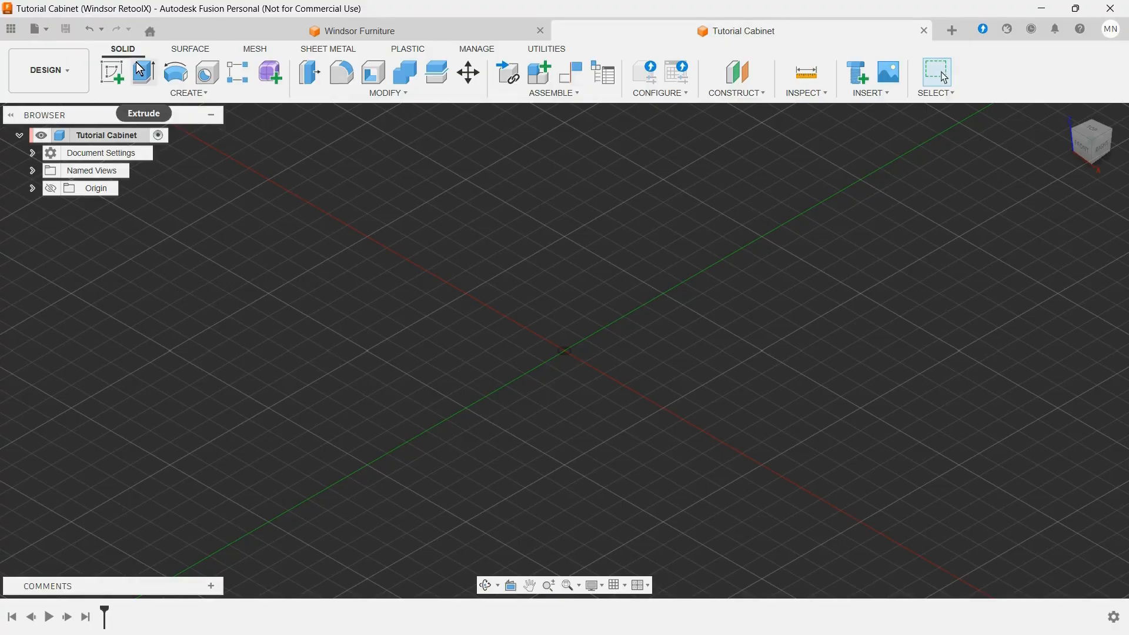
Step: Start a sketch on the horizontal origin plane and draw a two-point rectangle of about 79 by 46 mm beside the origin
{"action": "left_click", "coordinate": [120, 72]}
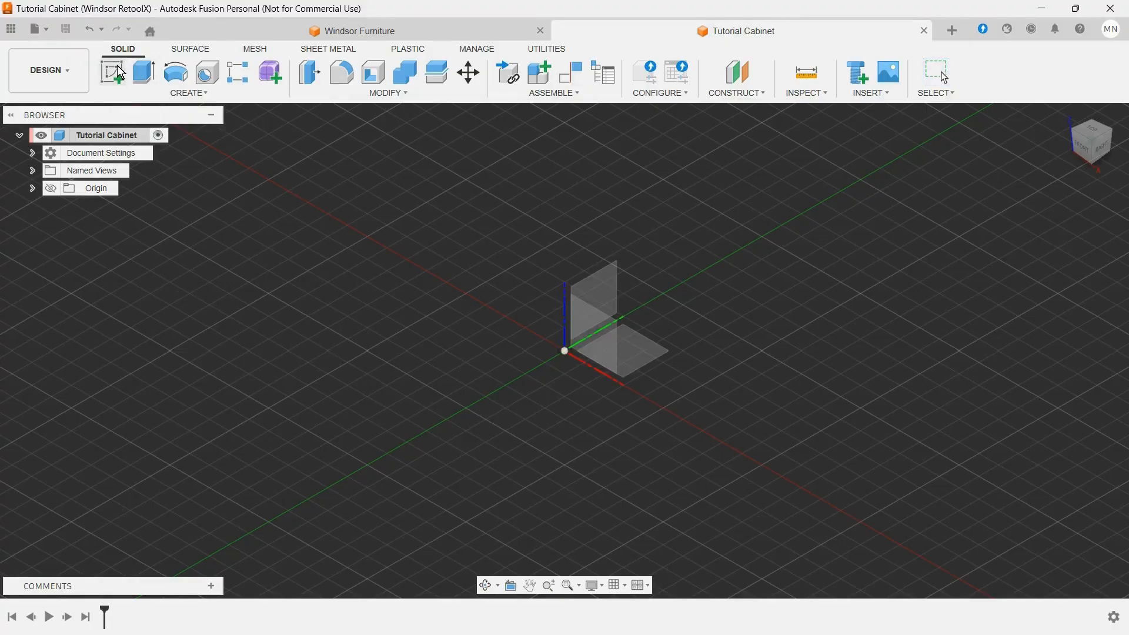
{"action": "left_click", "coordinate": [658, 357]}
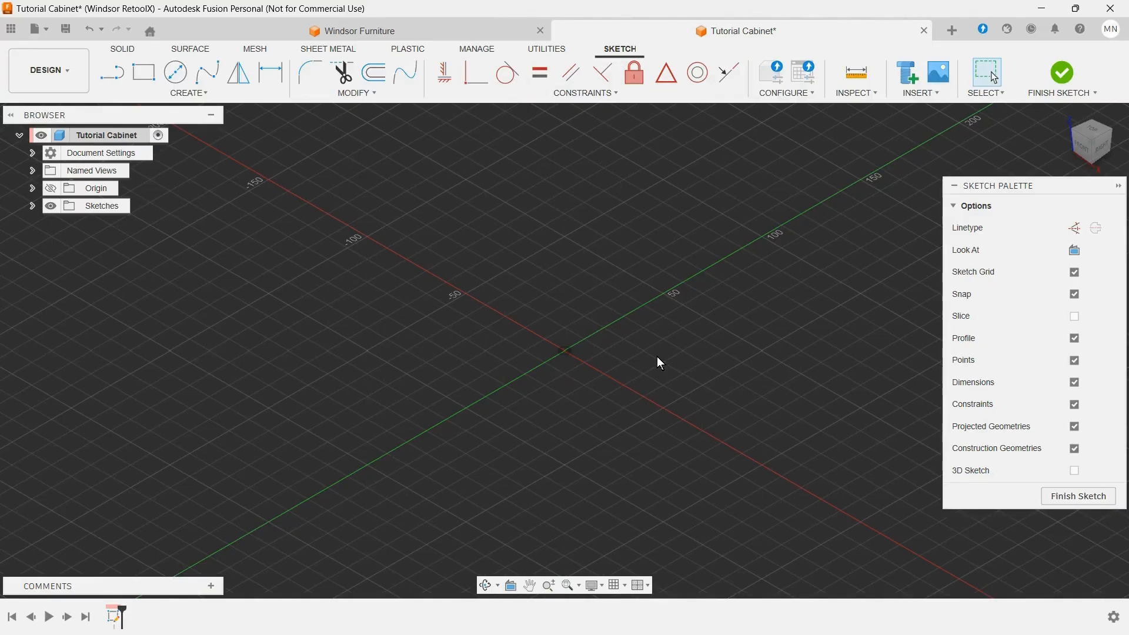
{"action": "left_click", "coordinate": [144, 73]}
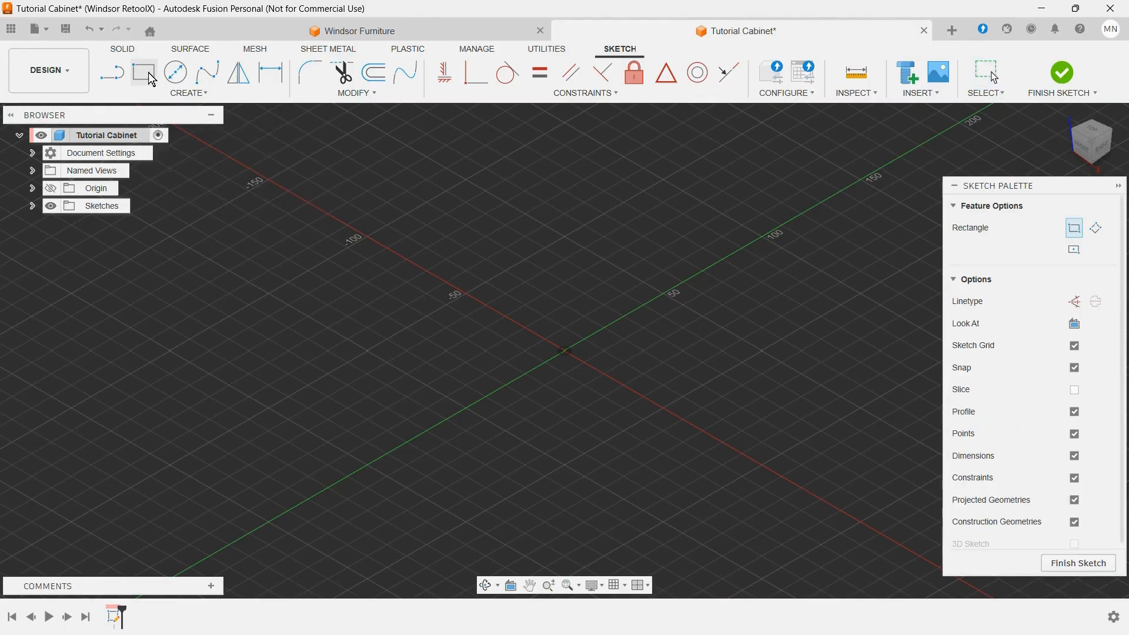
{"action": "left_click", "coordinate": [525, 292]}
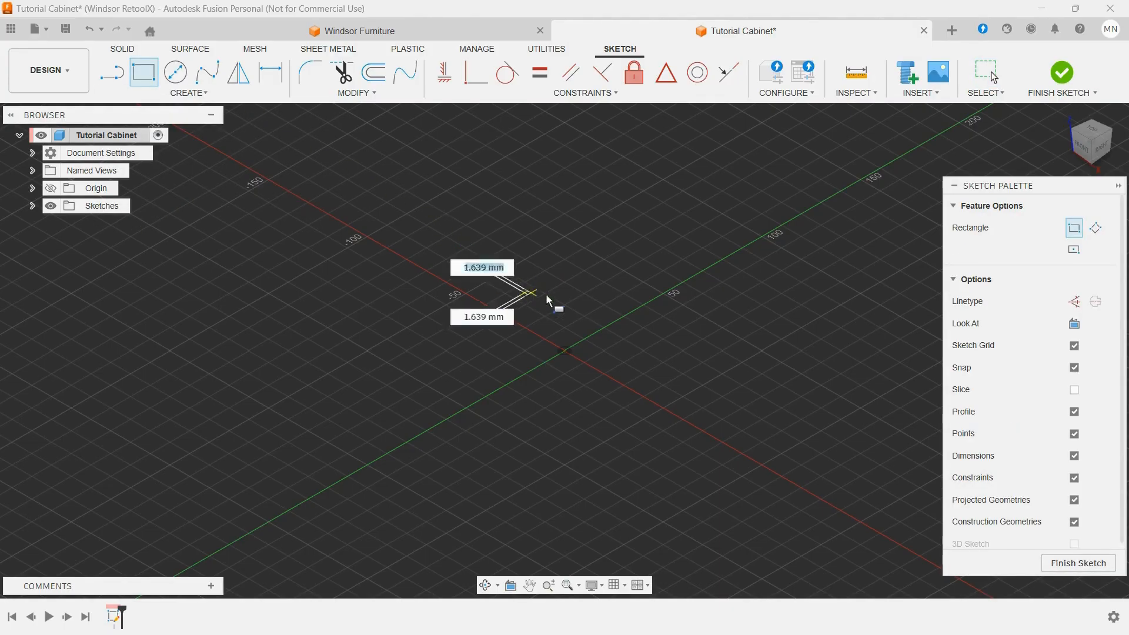
{"action": "key", "text": "Tab"}
{"action": "left_click", "coordinate": [772, 326]}
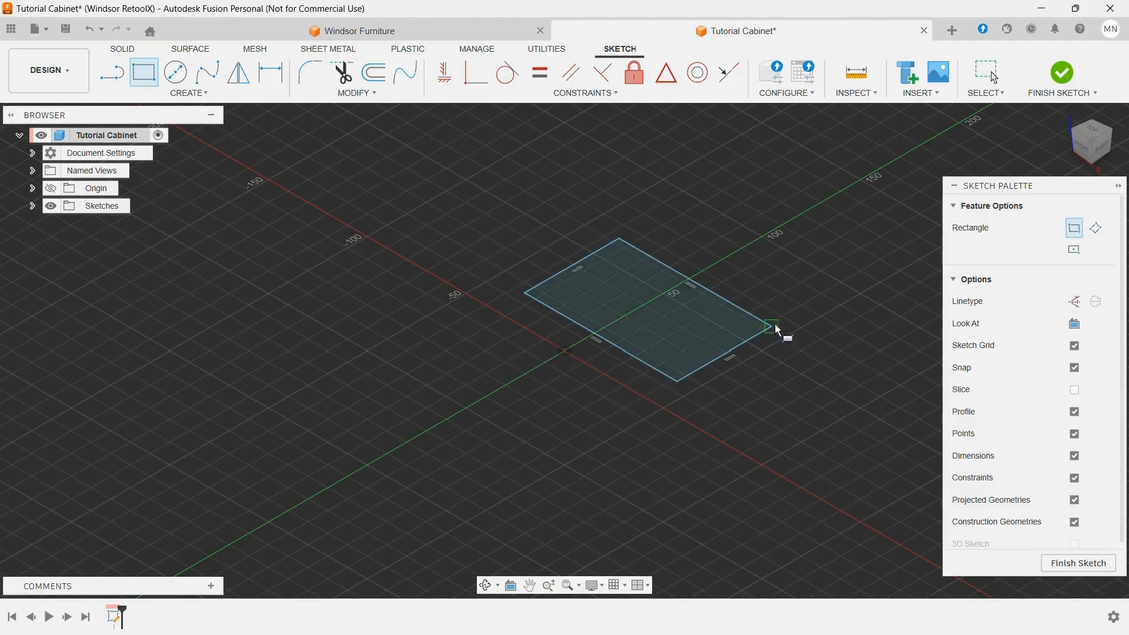
{"action": "key", "text": "Escape"}
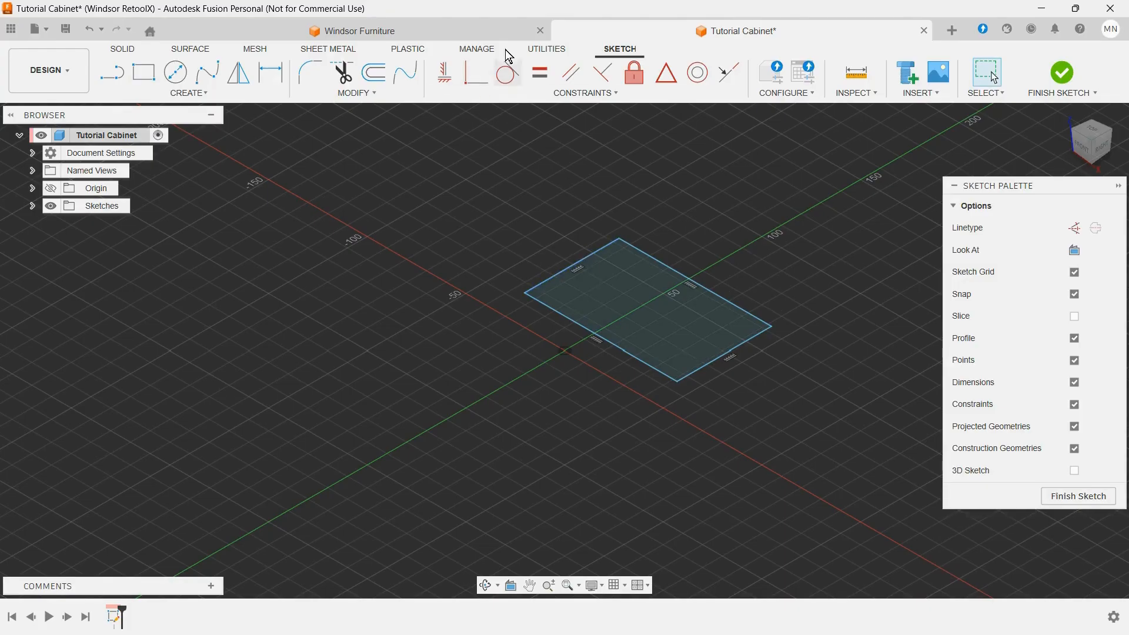
Step: Constrain the rectangle's long edge nearest the origin to be coincident with the origin and move the opposite corner to about X 40, Y 60 mm
{"action": "left_click", "coordinate": [478, 74]}
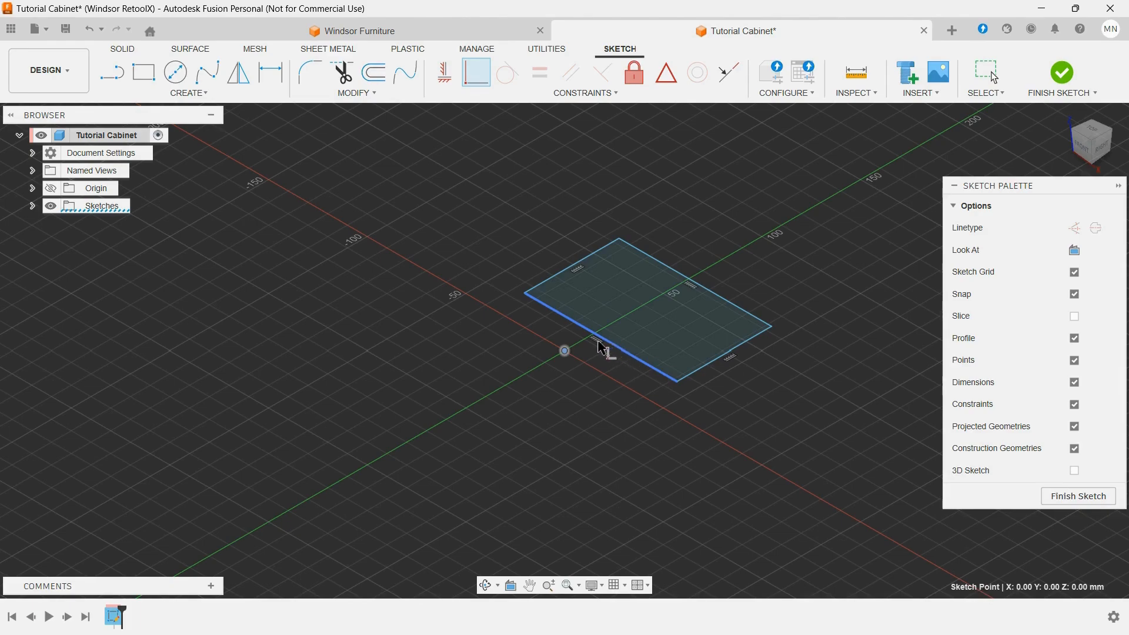
{"action": "left_click", "coordinate": [598, 345]}
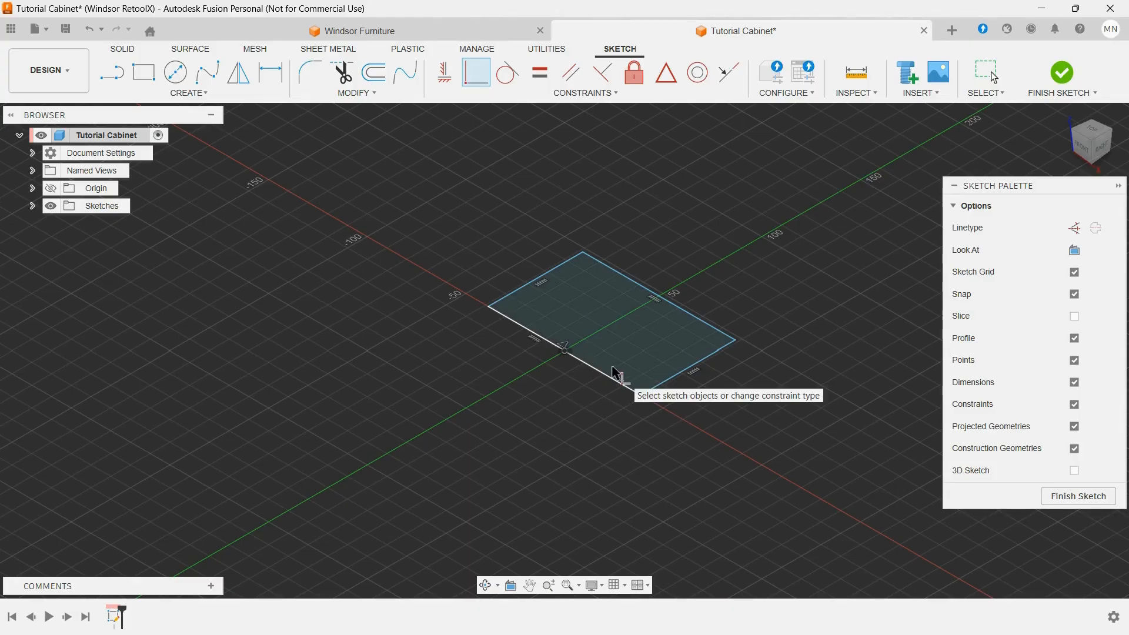
{"action": "key", "text": "Escape"}
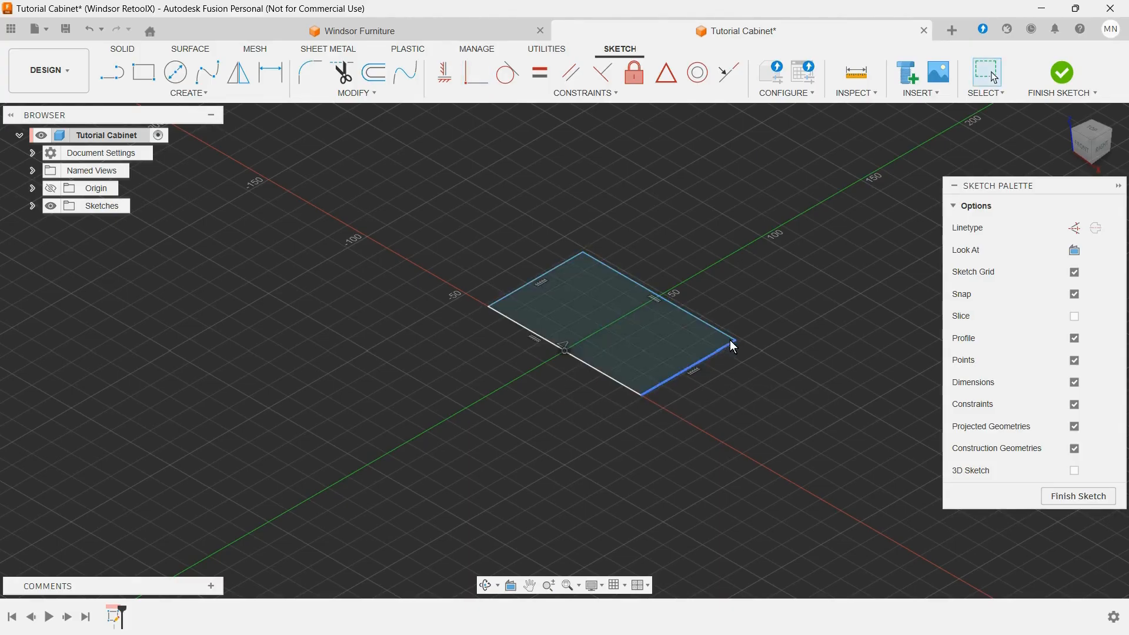
{"action": "mouse_move", "coordinate": [737, 340]}
{"action": "left_mouse_down"}
{"action": "mouse_move", "coordinate": [776, 360]}
{"action": "mouse_move", "coordinate": [763, 328]}
{"action": "left_mouse_up"}
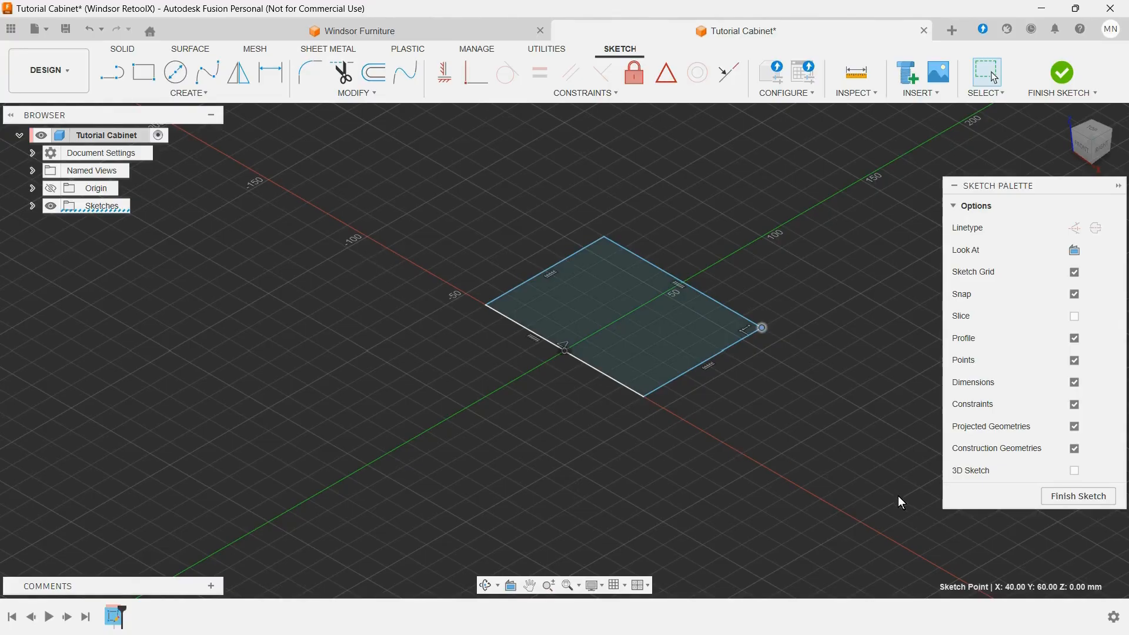
Step: Dimension the rectangle's long side and set it to the width parameter
{"action": "scroll", "coordinate": [693, 475], "scroll_direction": "down", "scroll_amount": 3}
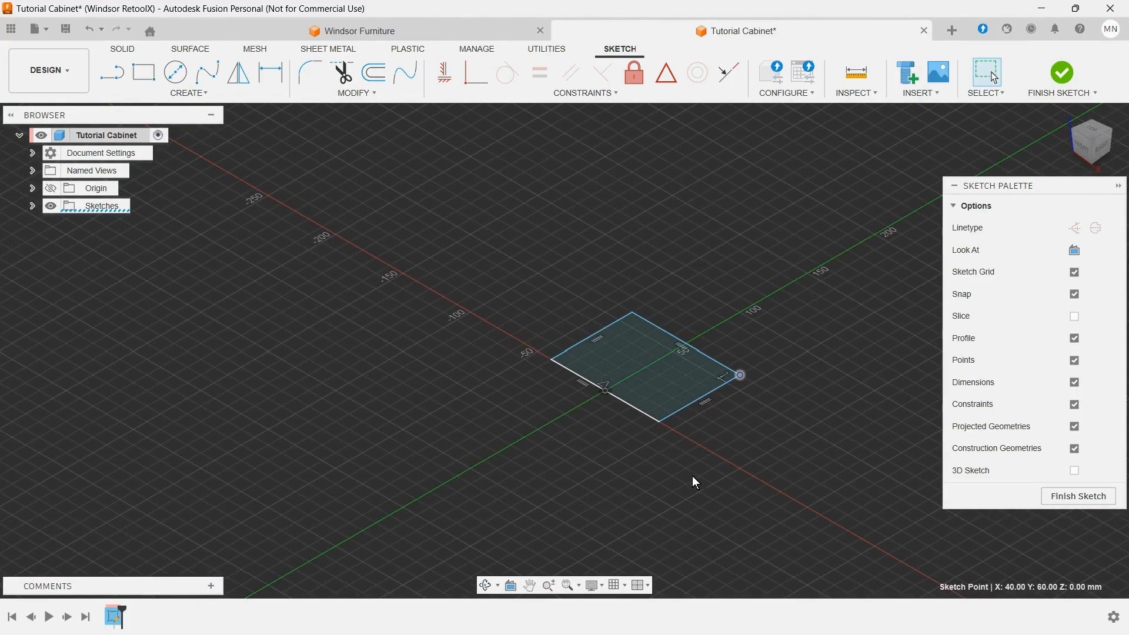
{"action": "scroll", "coordinate": [794, 386], "scroll_direction": "up", "scroll_amount": 1}
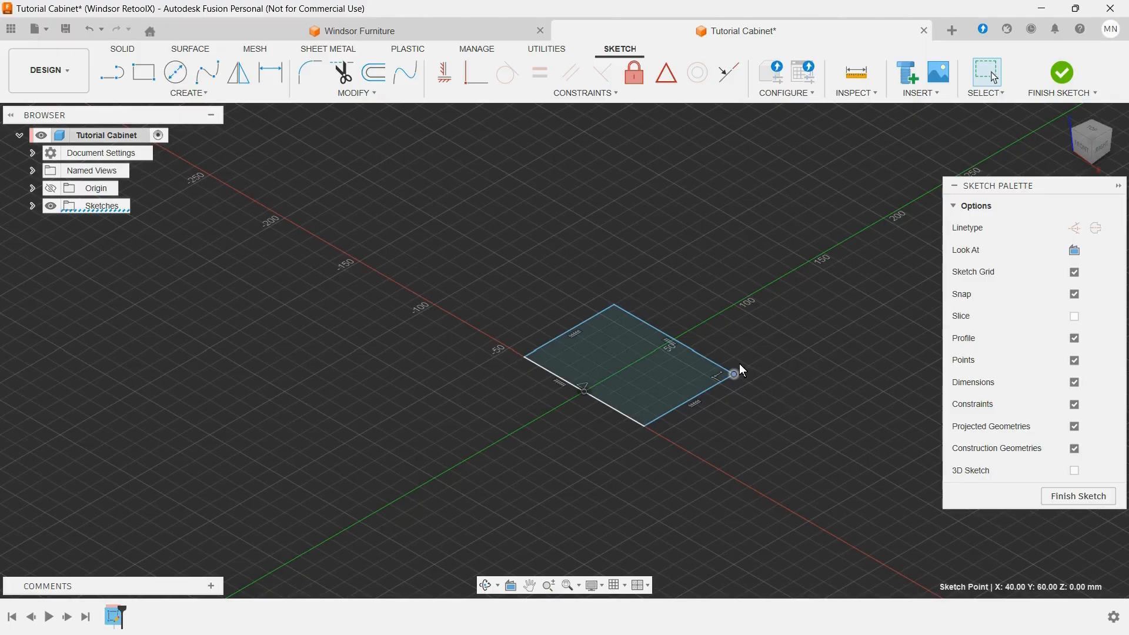
{"action": "scroll", "coordinate": [739, 365], "scroll_direction": "up", "scroll_amount": 2}
{"action": "key", "text": "d"}
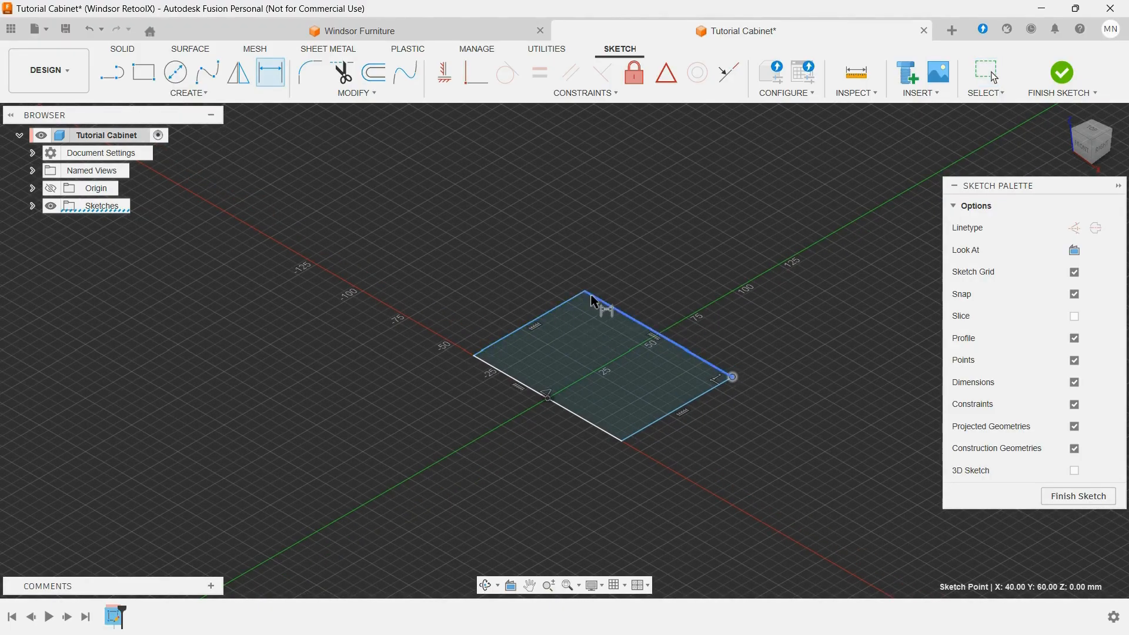
{"action": "left_click", "coordinate": [556, 308]}
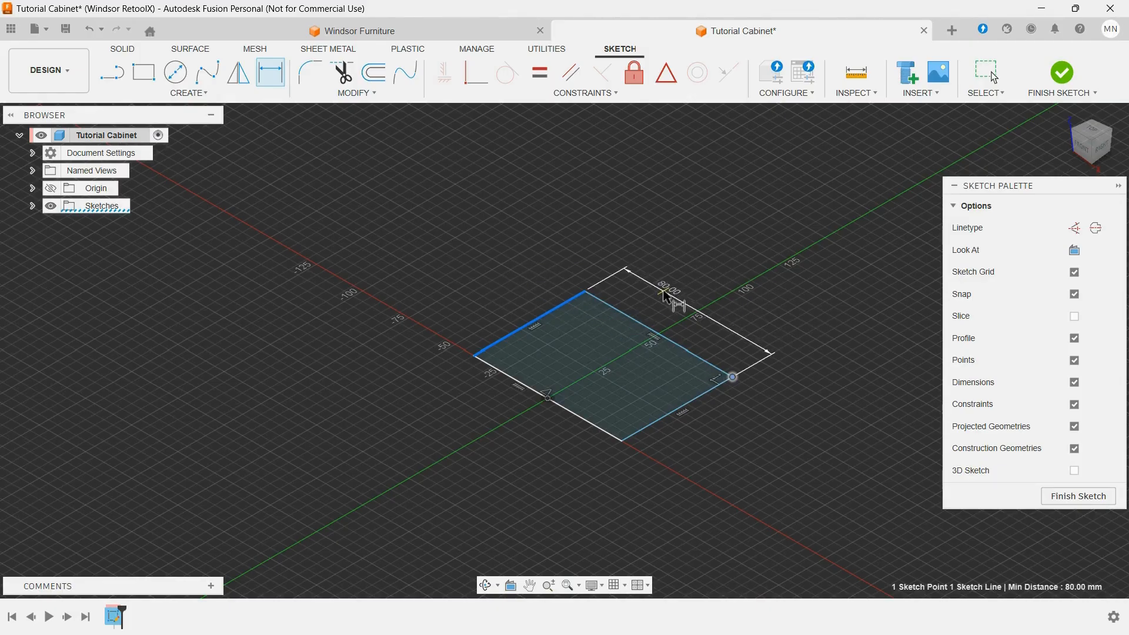
{"action": "left_click", "coordinate": [668, 291]}
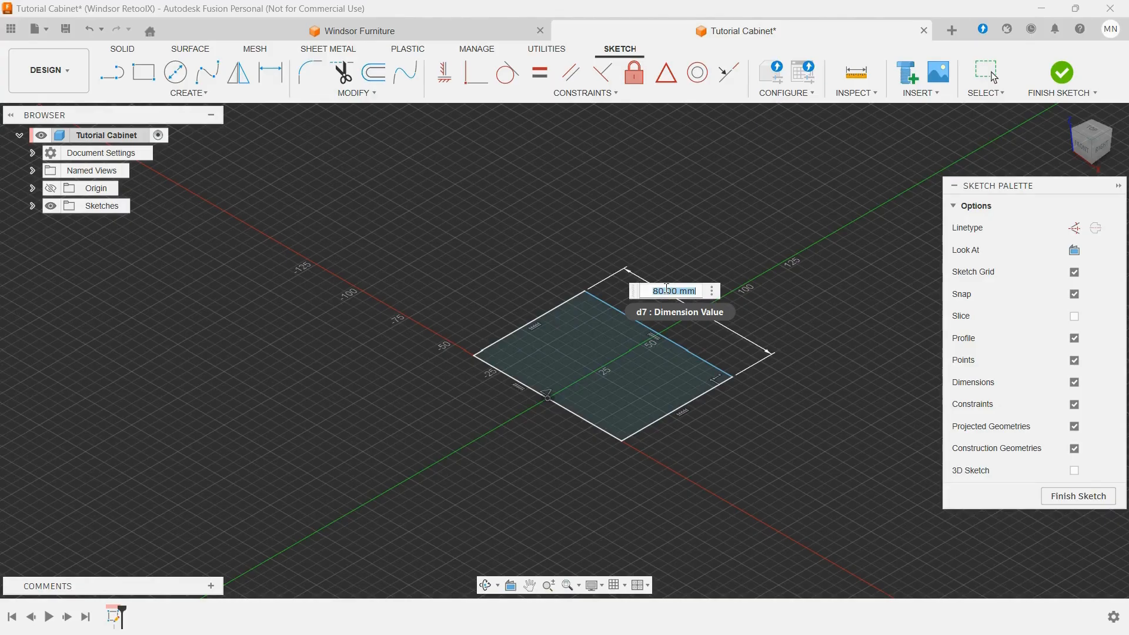
{"action": "type", "text": "w"}
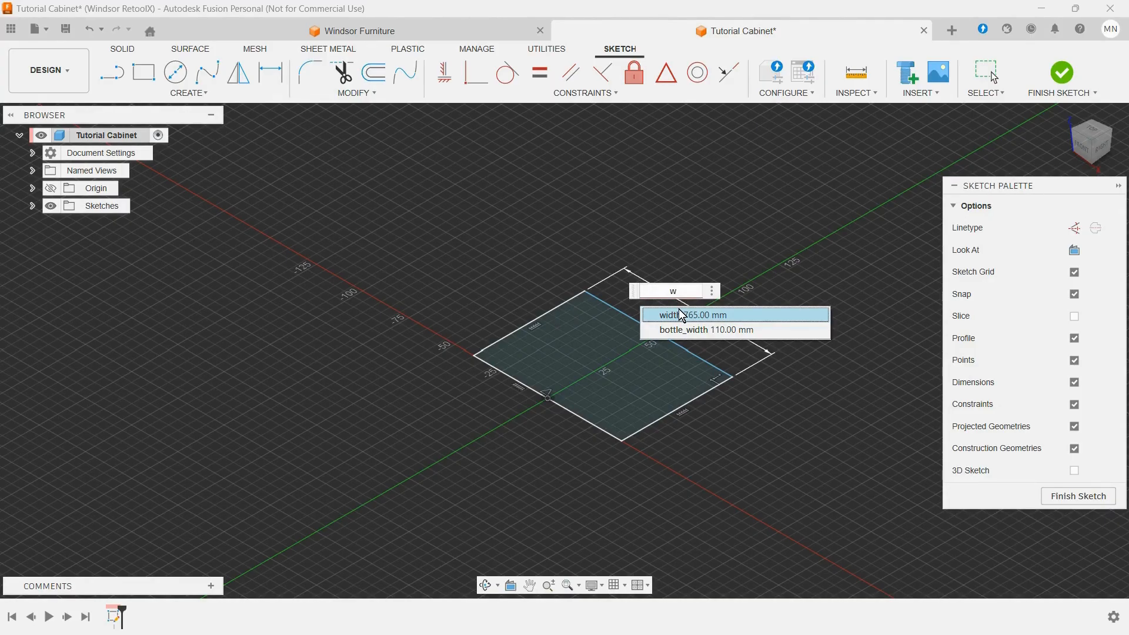
{"action": "left_click", "coordinate": [681, 315]}
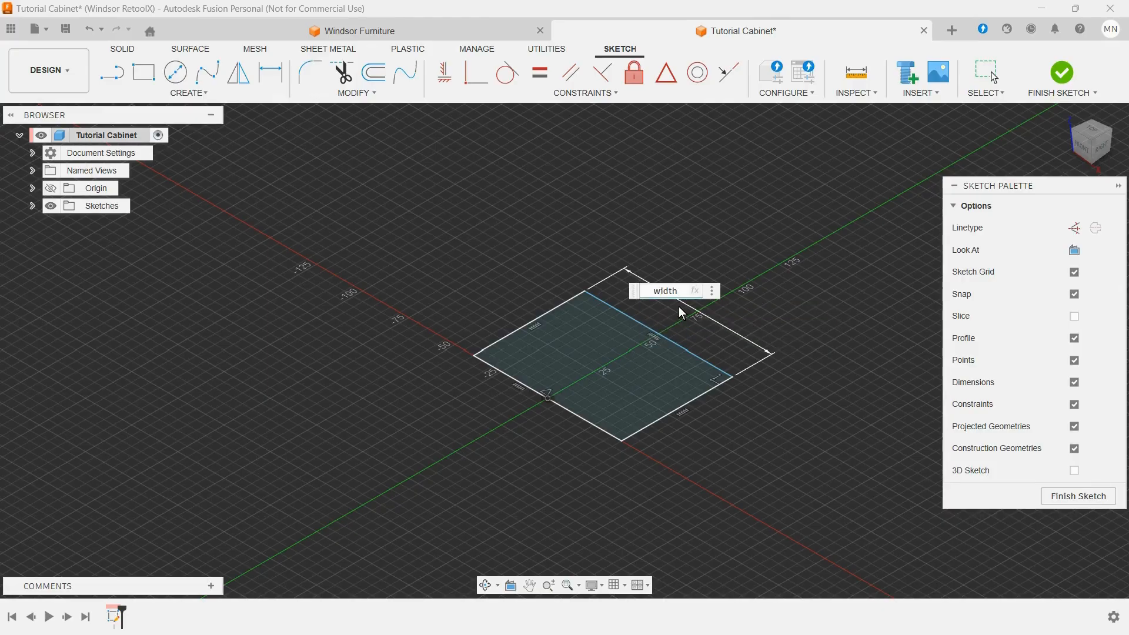
{"action": "key", "text": "Return"}
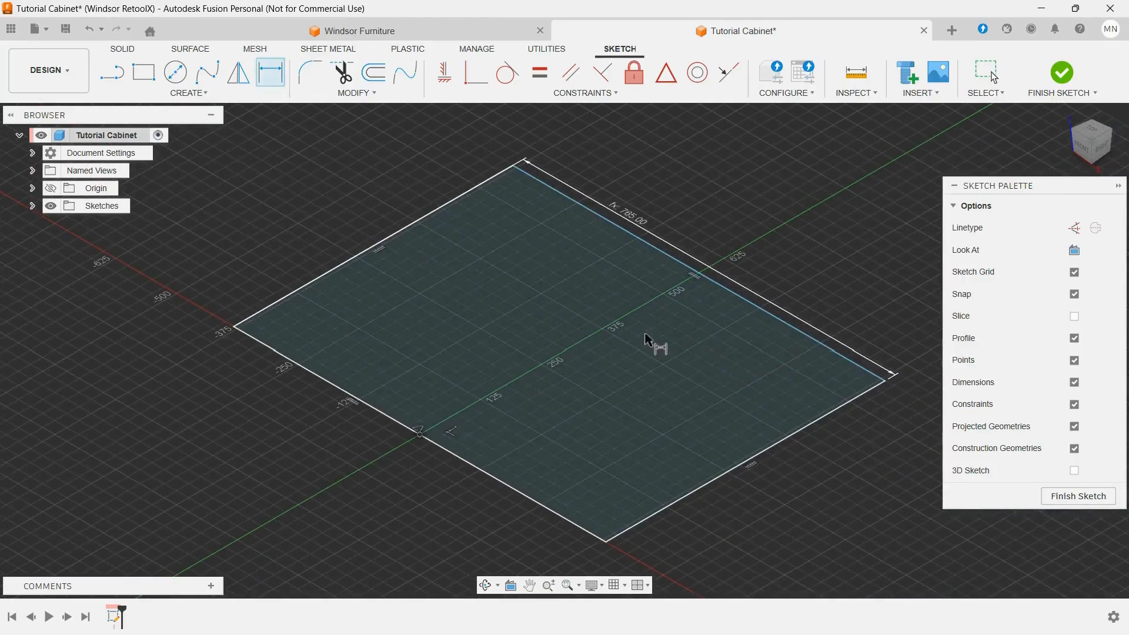
Step: Dimension the rectangle's short side with the depth parameter and finish the sketch
{"action": "left_click", "coordinate": [349, 264]}
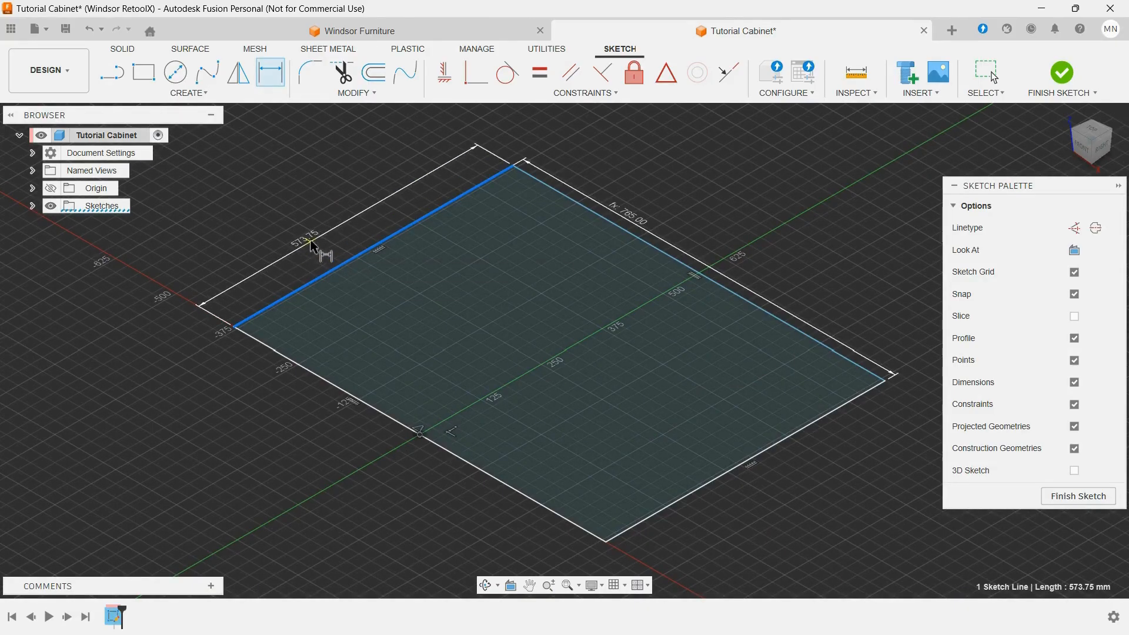
{"action": "left_click", "coordinate": [312, 241]}
{"action": "type", "text": "d"}
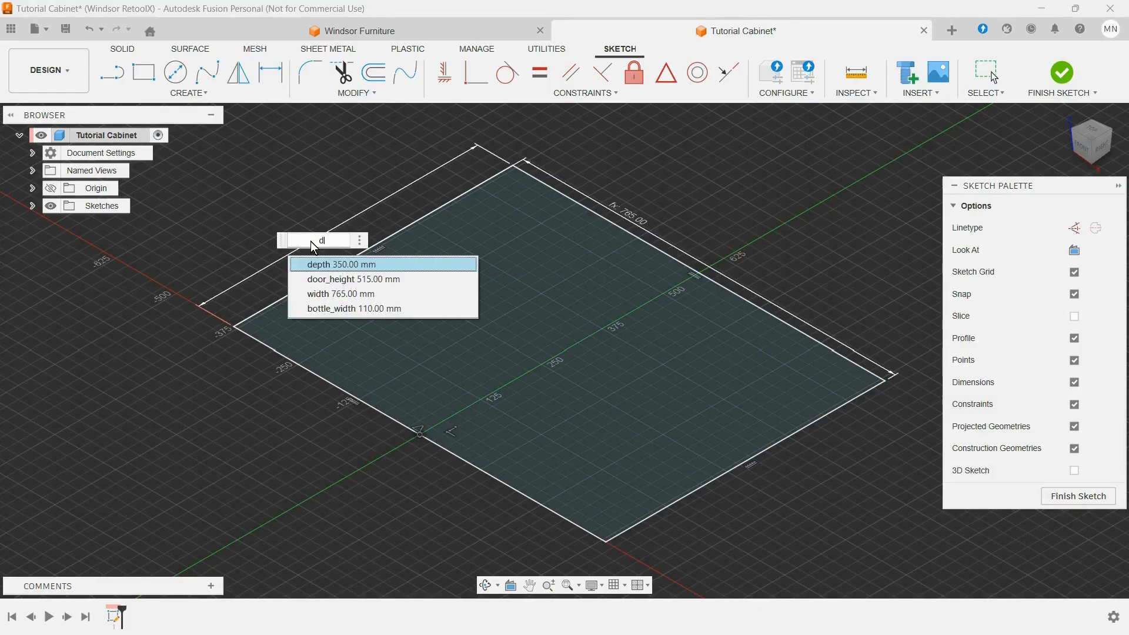
{"action": "left_click", "coordinate": [353, 264]}
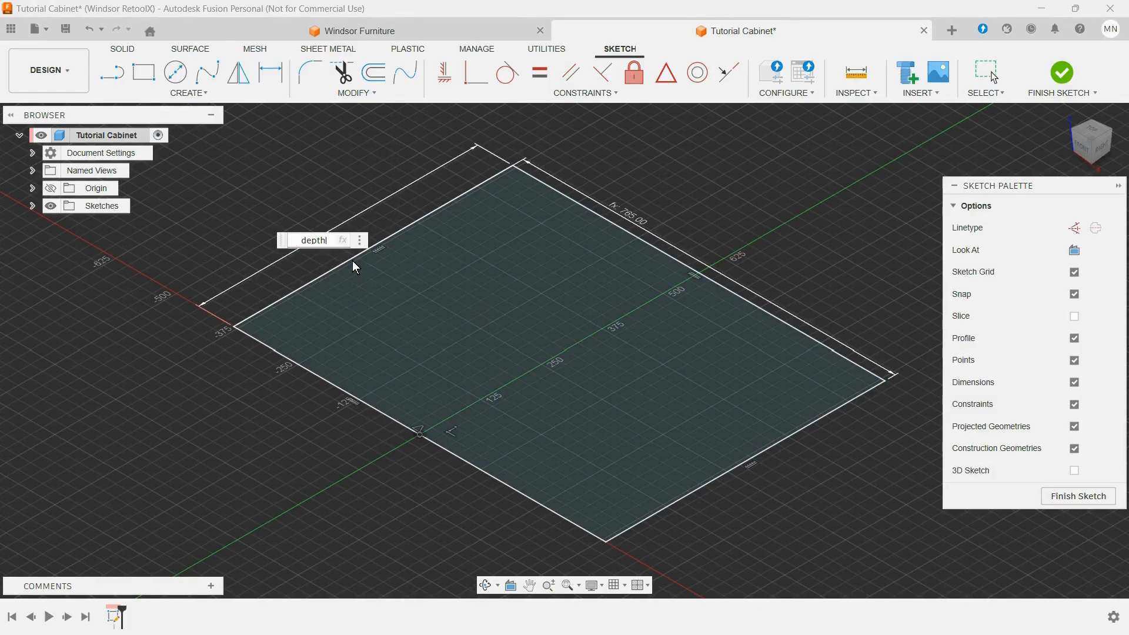
{"action": "key", "text": "Return"}
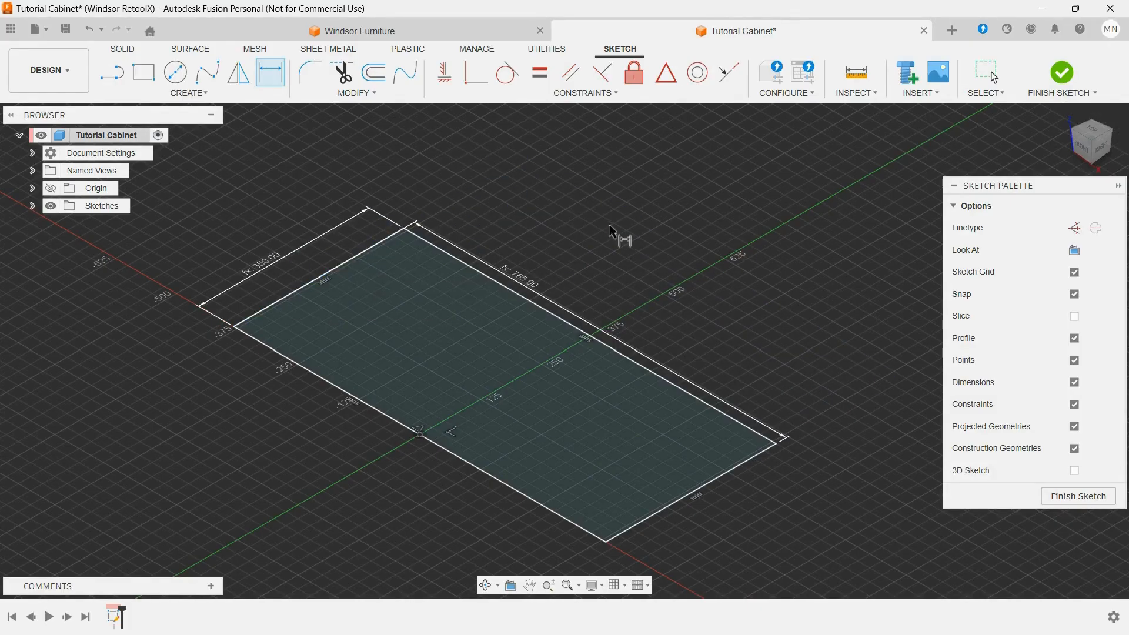
{"action": "left_click", "coordinate": [1080, 497]}
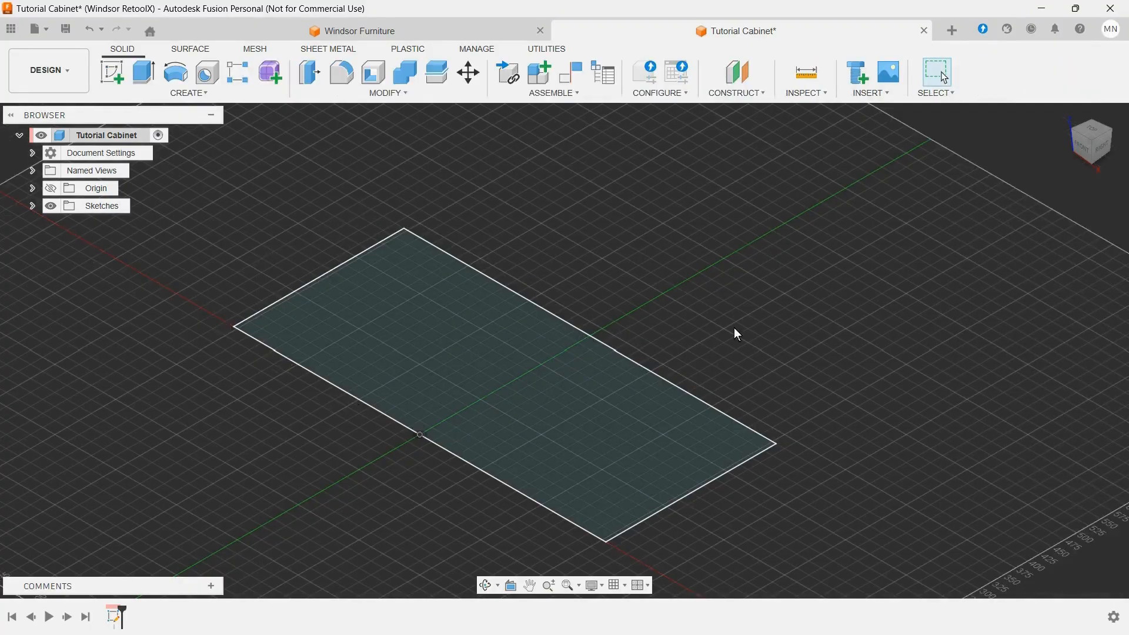
Step: Extrude the rectangle profile as a new body by the height parameter
{"action": "scroll", "coordinate": [708, 314], "scroll_direction": "down", "scroll_amount": 2}
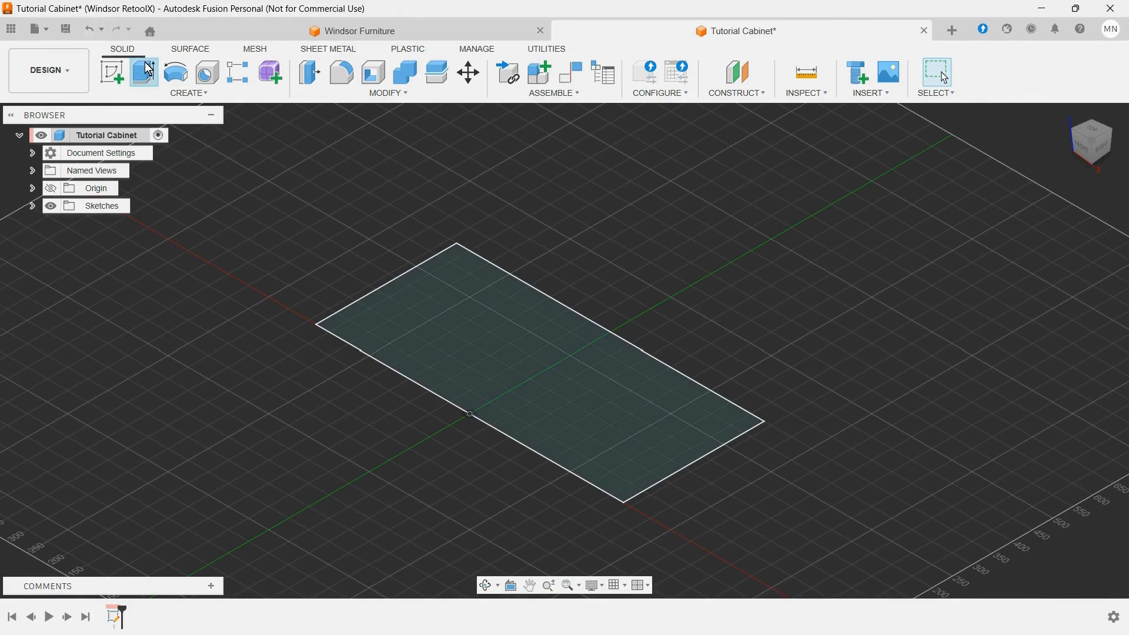
{"action": "left_click", "coordinate": [146, 84]}
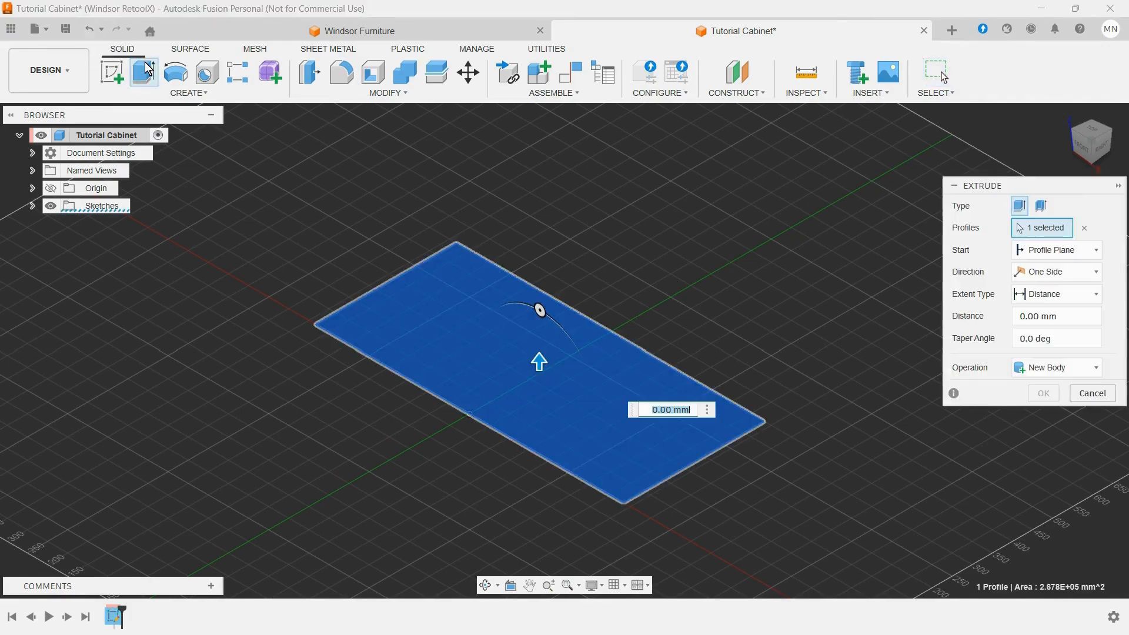
{"action": "left_click", "coordinate": [1069, 366]}
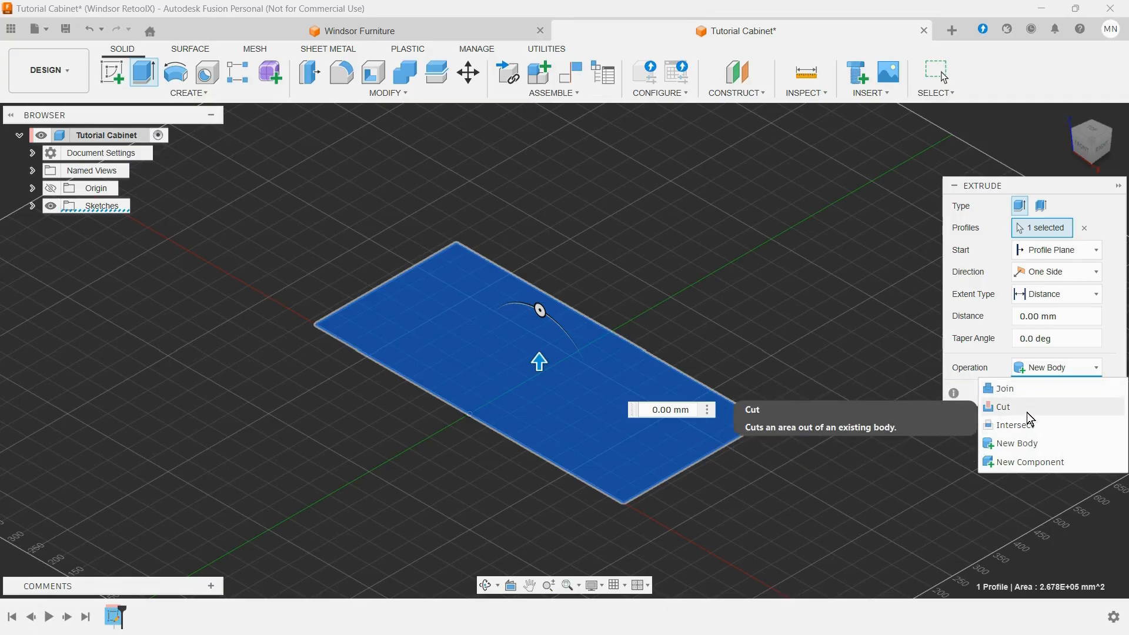
{"action": "left_click", "coordinate": [1030, 445]}
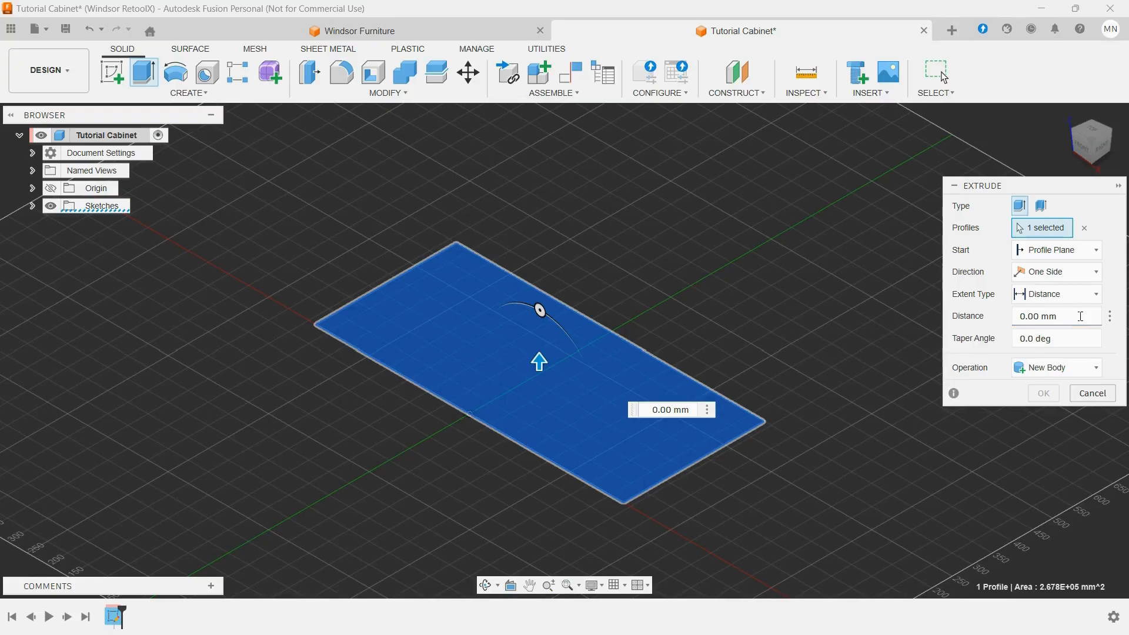
{"action": "left_click", "coordinate": [1015, 317]}
{"action": "type", "text": "h"}
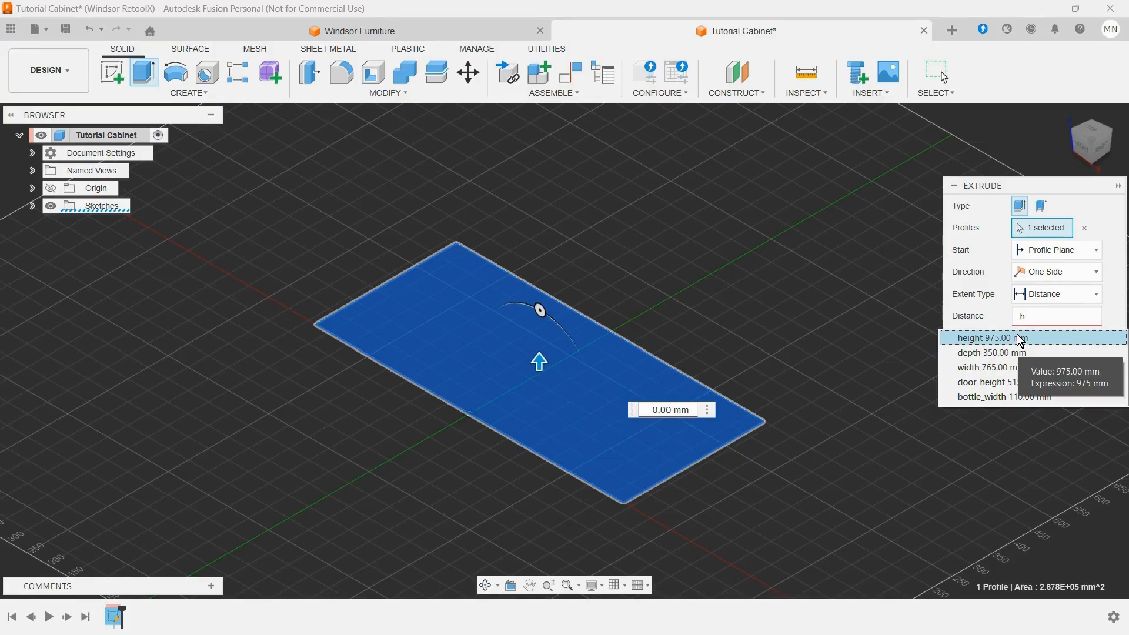
{"action": "left_click", "coordinate": [1019, 340]}
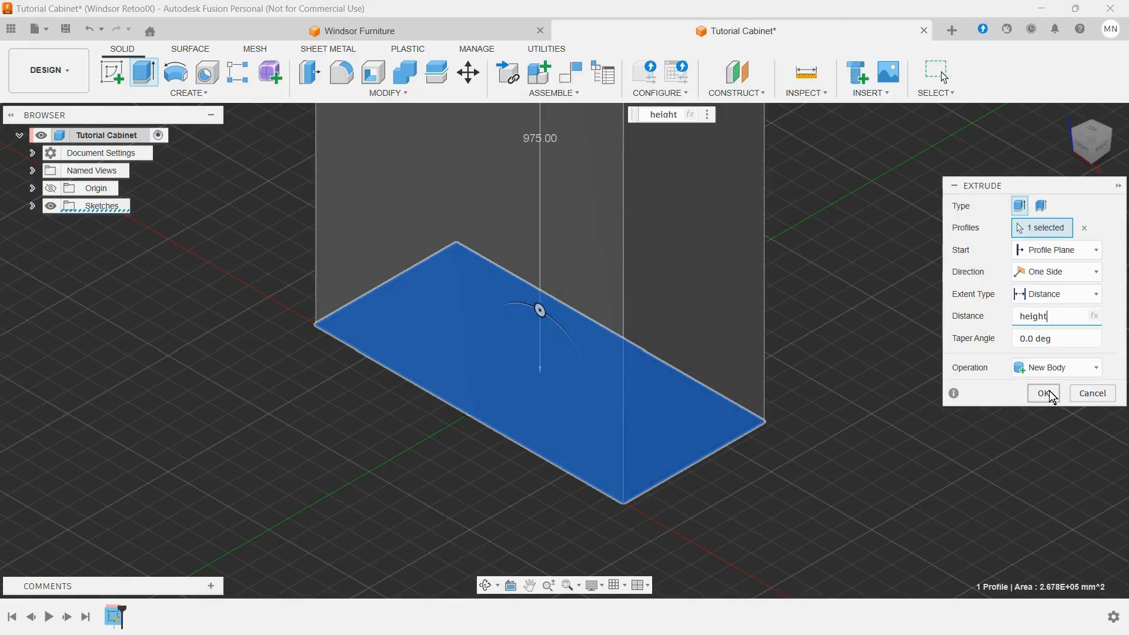
{"action": "left_click", "coordinate": [1044, 393]}
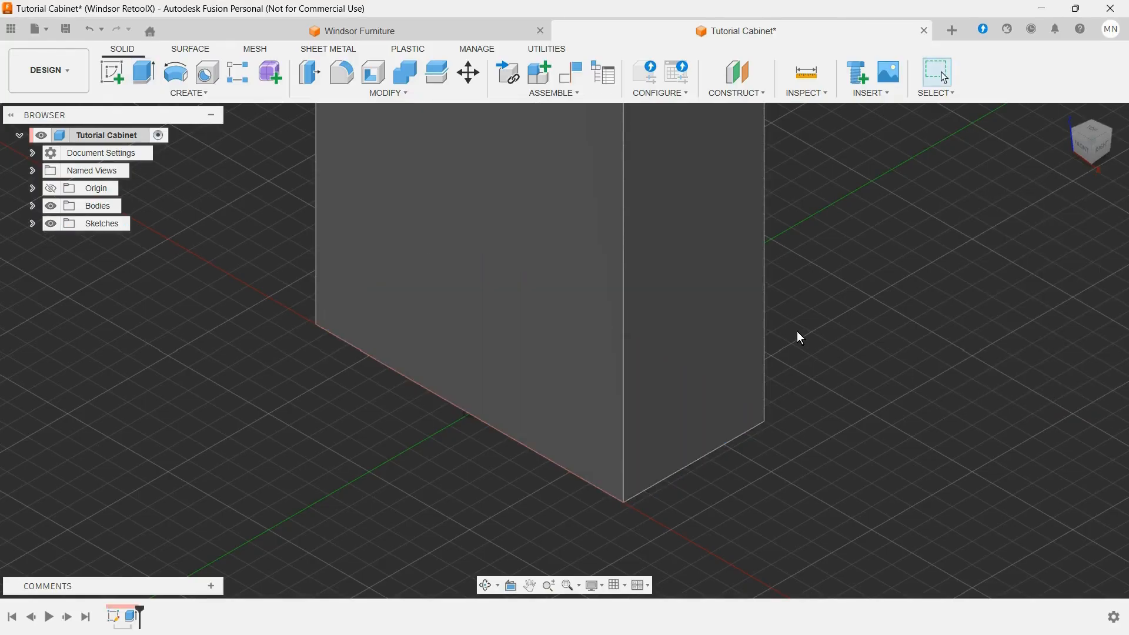
Step: Open the Appearance settings for bodies and components and examine the favorite appearances
{"action": "left_click", "coordinate": [1064, 112]}
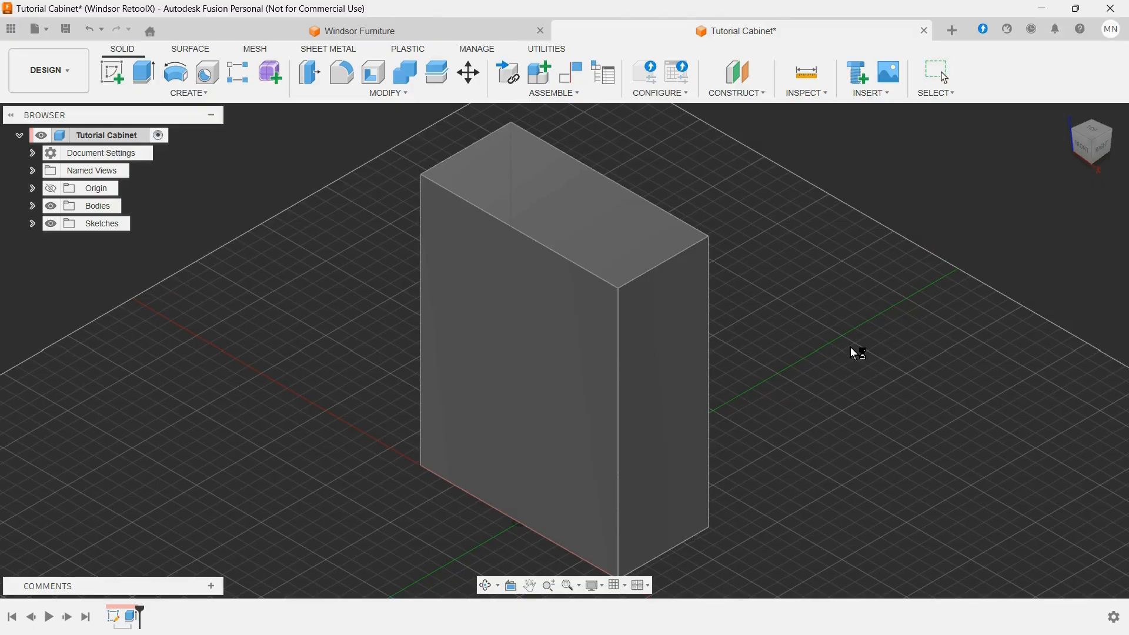
{"action": "key", "text": "a"}
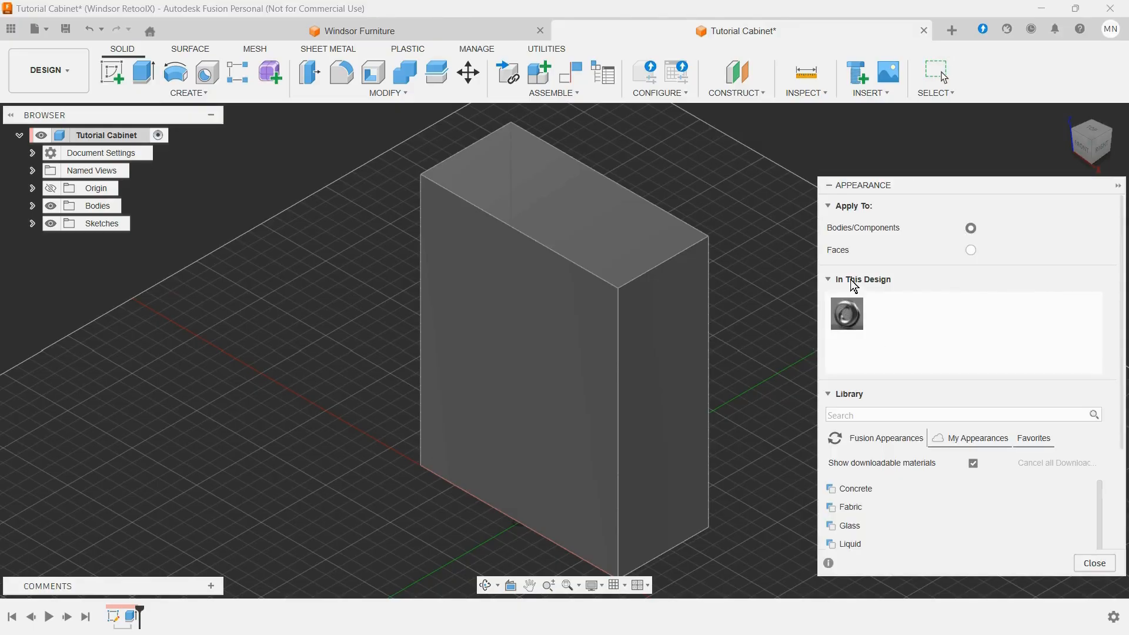
{"action": "left_click", "coordinate": [1021, 442]}
{"action": "scroll", "coordinate": [942, 532], "scroll_direction": "down", "scroll_amount": 2}
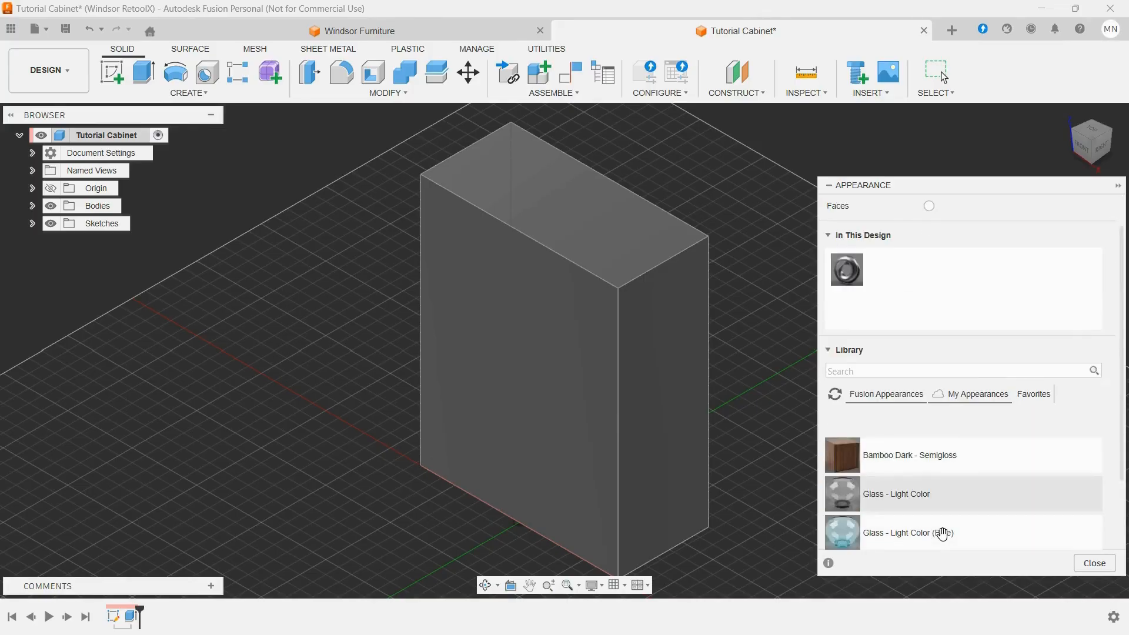
{"action": "scroll", "coordinate": [942, 536], "scroll_direction": "up", "scroll_amount": 2}
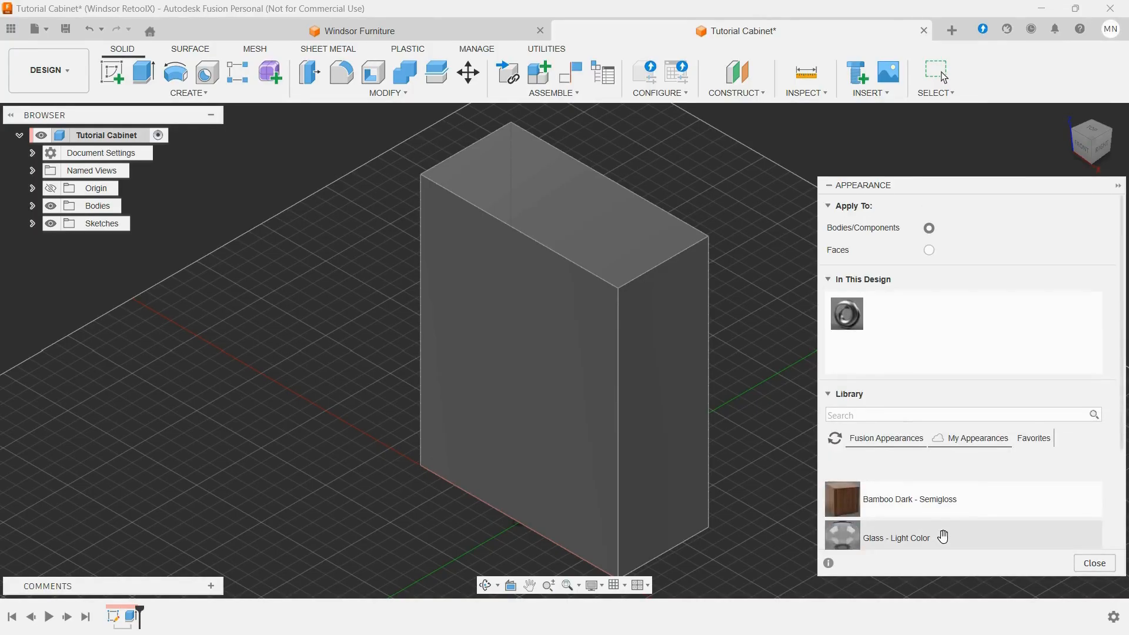
Step: Apply the Chrome appearance from the Fusion library's Metal category to the cabinet body and add it to the favorites
{"action": "left_click", "coordinate": [869, 433]}
{"action": "scroll", "coordinate": [905, 481], "scroll_direction": "down", "scroll_amount": 1}
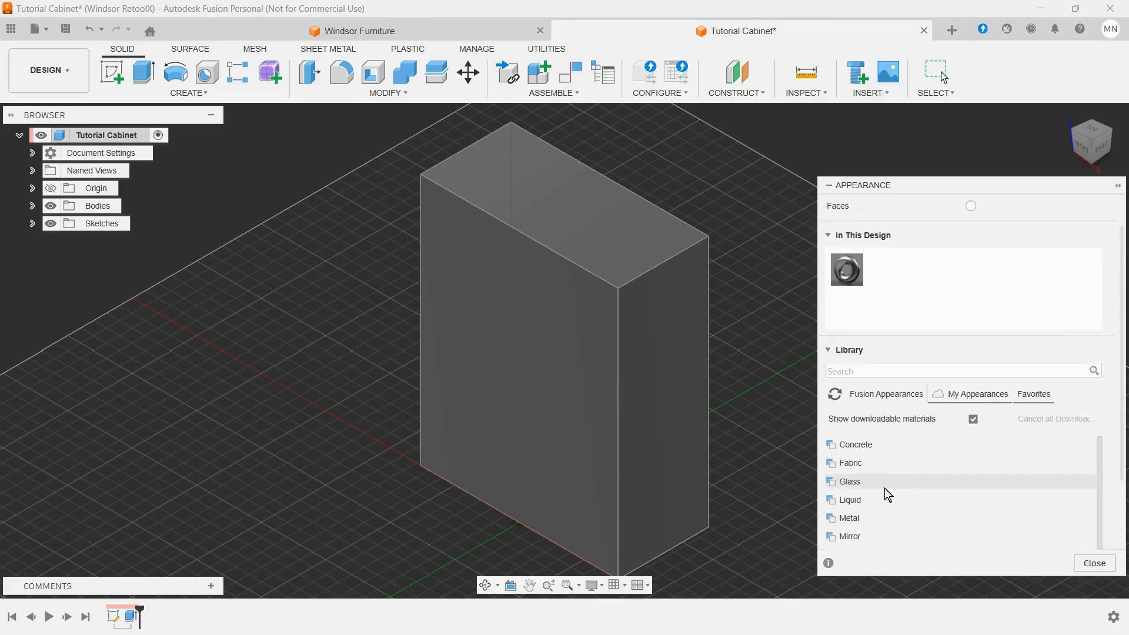
{"action": "scroll", "coordinate": [836, 506], "scroll_direction": "down", "scroll_amount": 1}
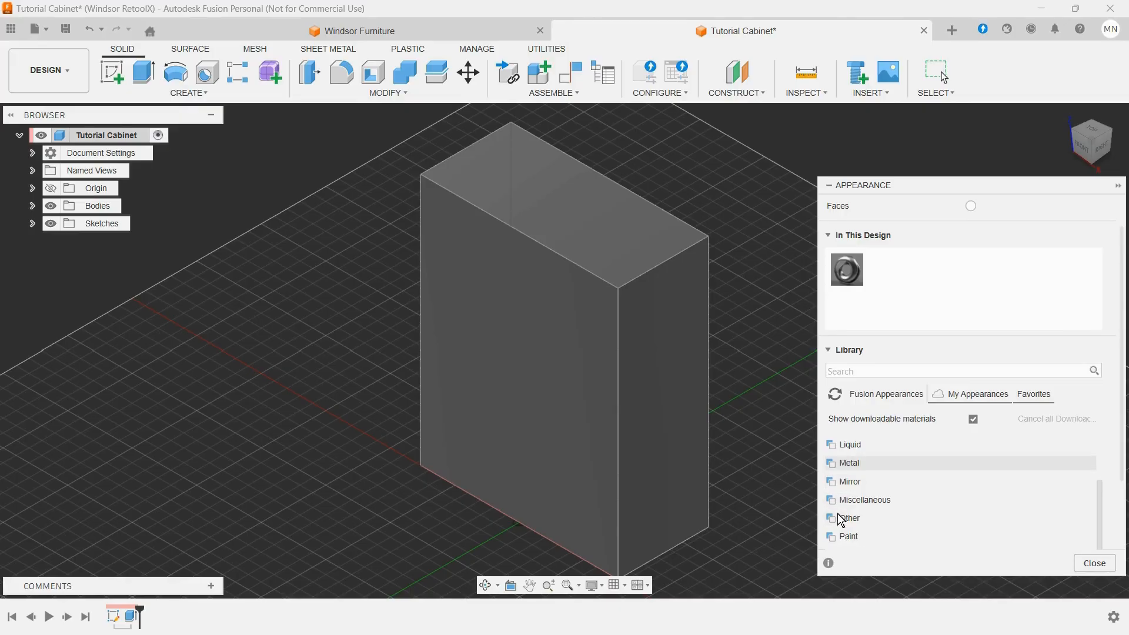
{"action": "left_click", "coordinate": [830, 465]}
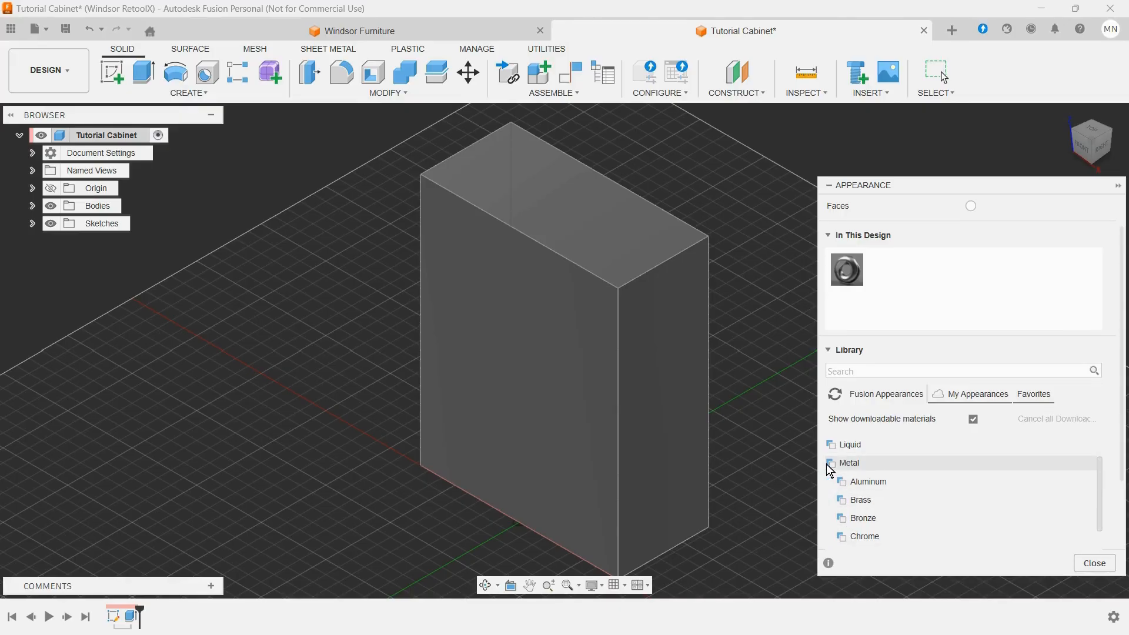
{"action": "left_click", "coordinate": [866, 539]}
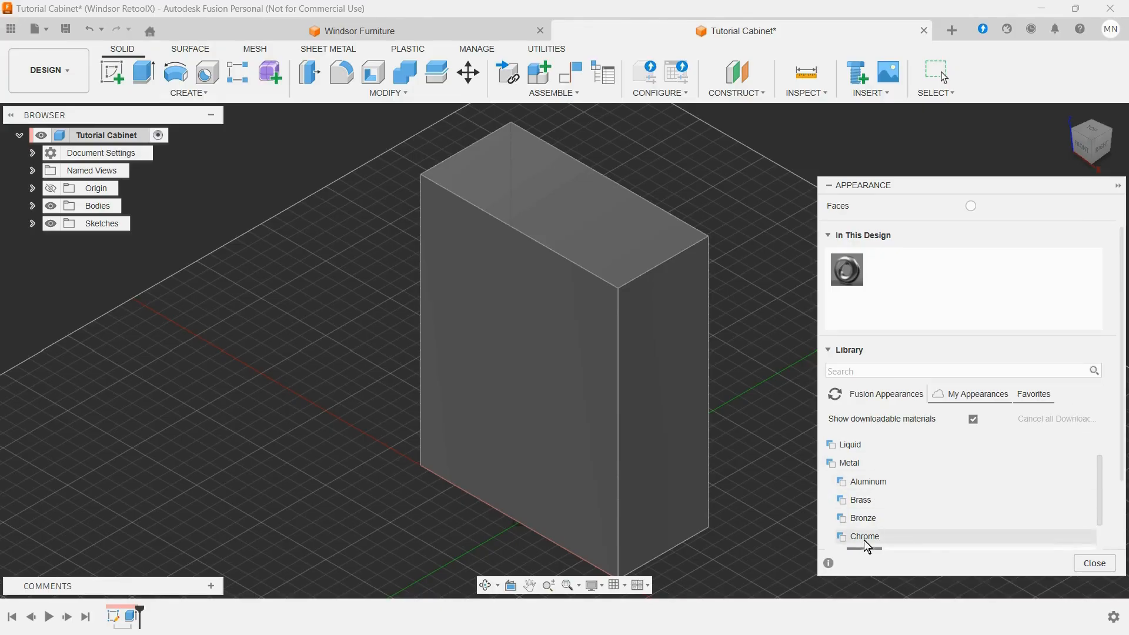
{"action": "scroll", "coordinate": [886, 503], "scroll_direction": "down", "scroll_amount": 2}
{"action": "scroll", "coordinate": [887, 504], "scroll_direction": "up", "scroll_amount": 1}
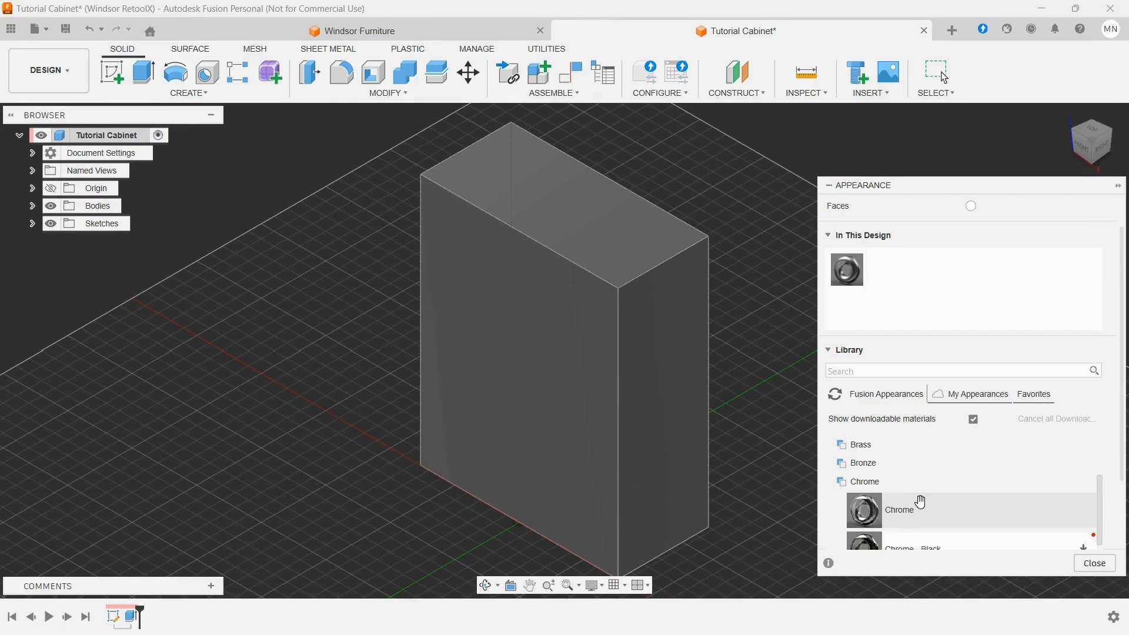
{"action": "scroll", "coordinate": [921, 501], "scroll_direction": "down", "scroll_amount": 1}
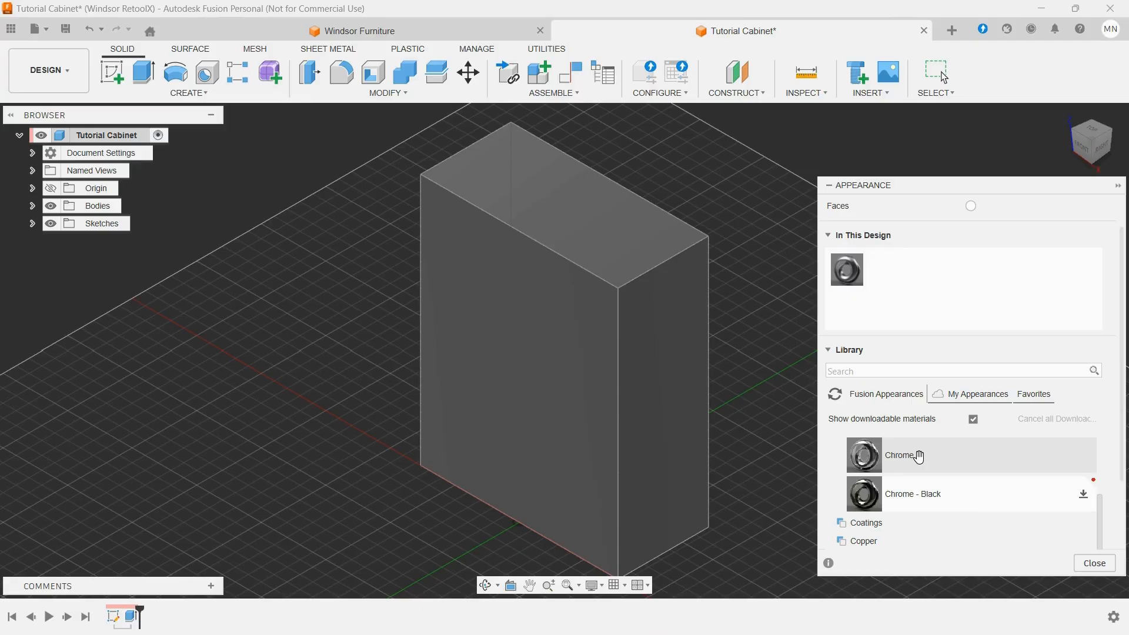
{"action": "left_click_drag", "start_coordinate": [919, 457], "coordinate": [684, 460]}
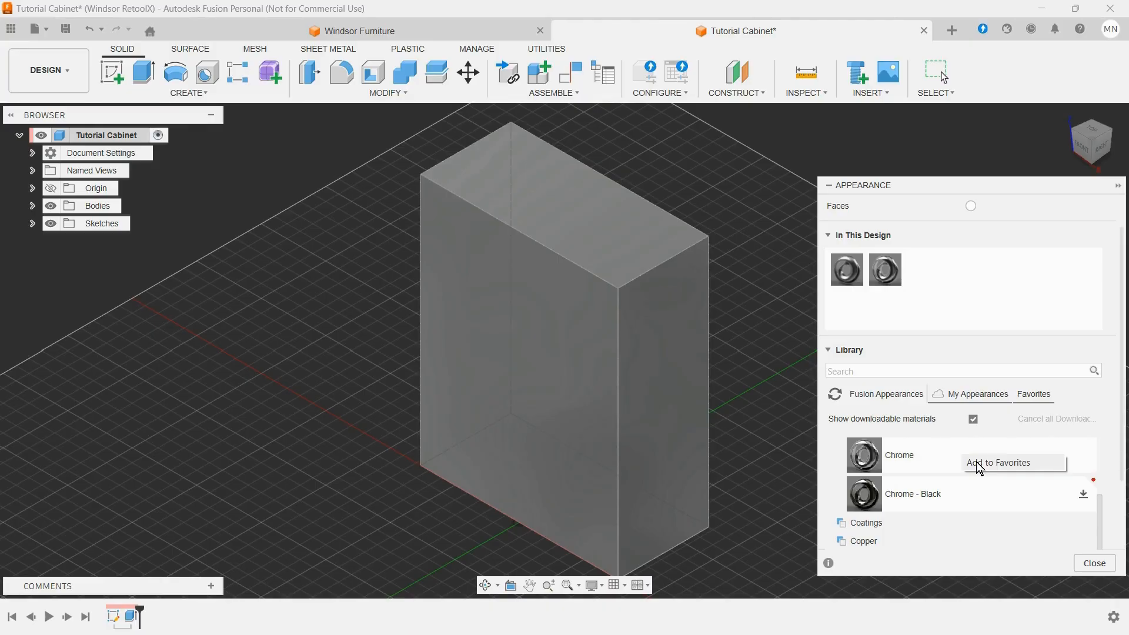
{"action": "left_click", "coordinate": [979, 465]}
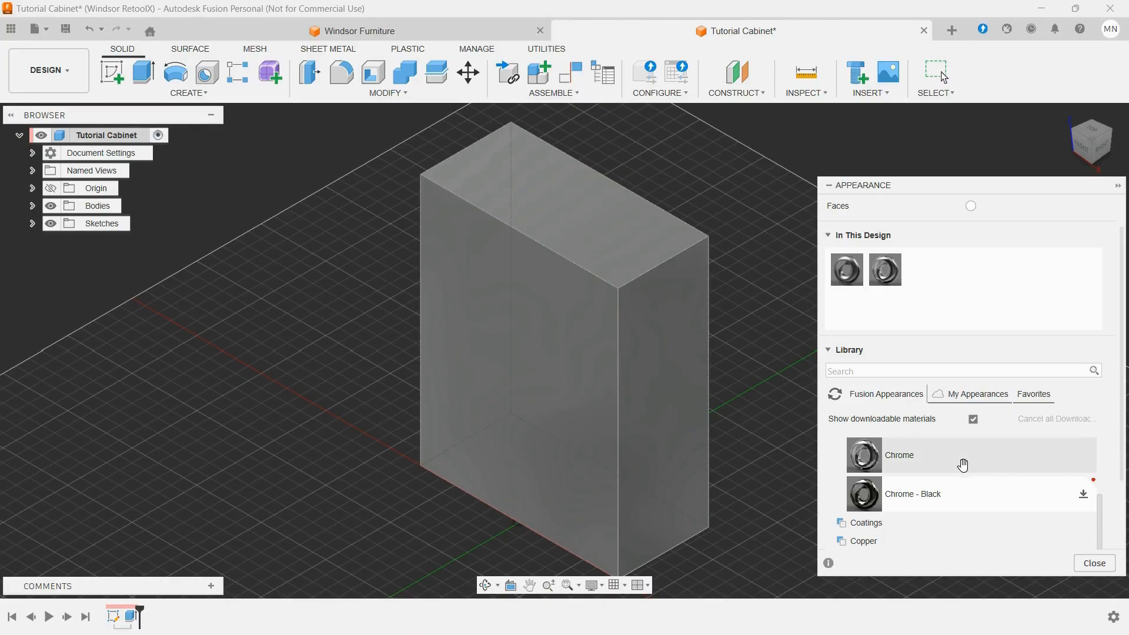
Step: Apply the favorite appearance Glass - Light Color to the cabinet body and collapse the appearance settings
{"action": "left_click", "coordinate": [1026, 397]}
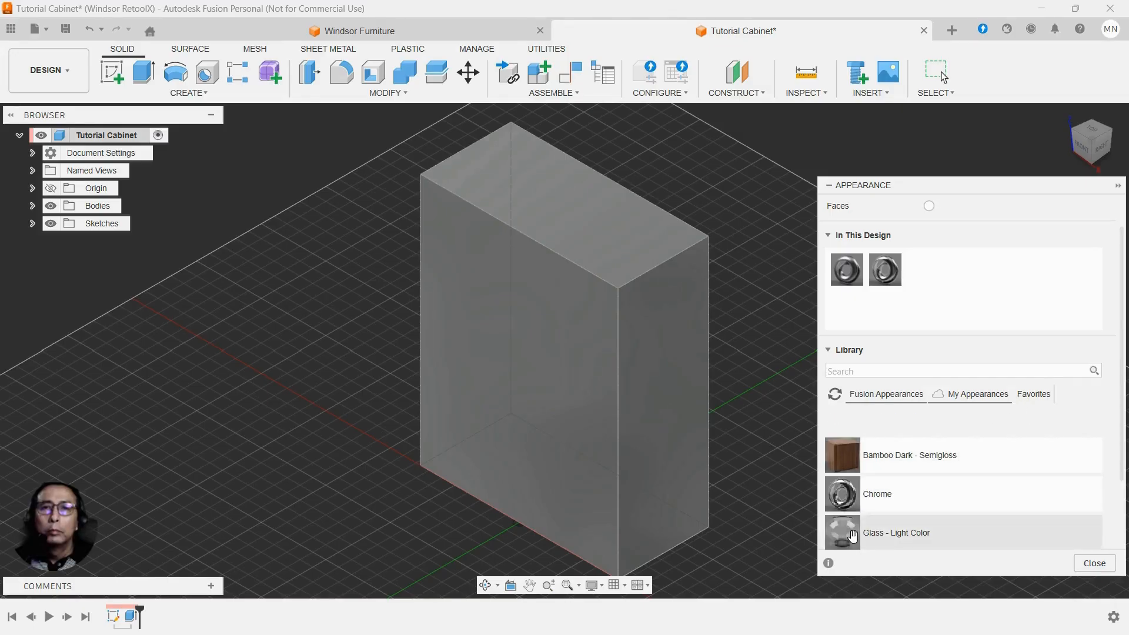
{"action": "left_click_drag", "start_coordinate": [843, 532], "coordinate": [661, 440]}
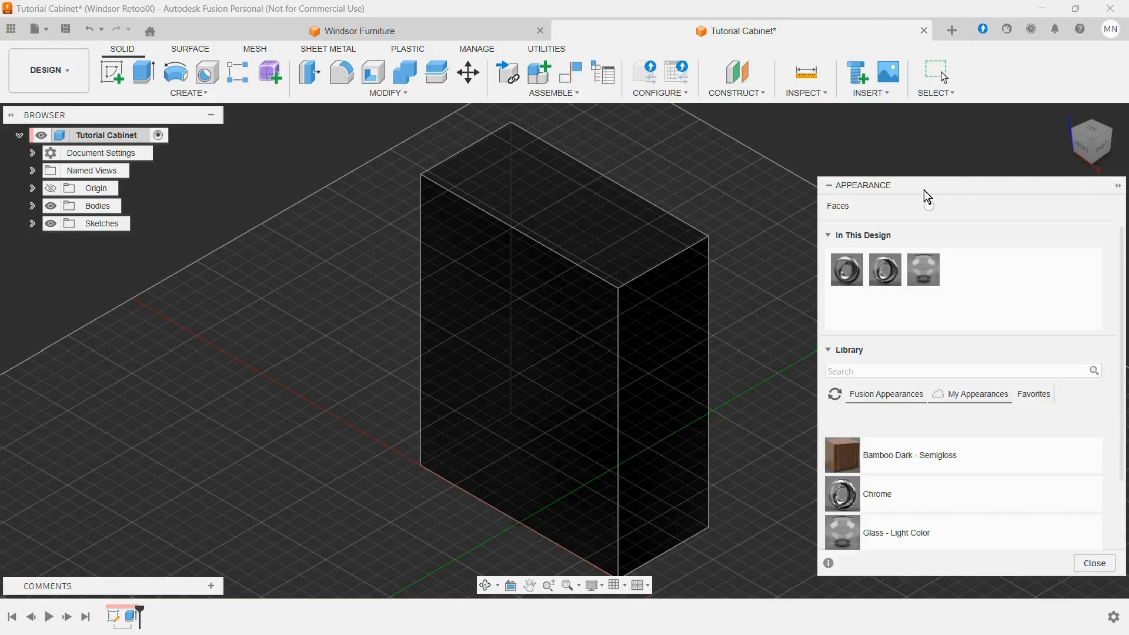
{"action": "left_click", "coordinate": [826, 186]}
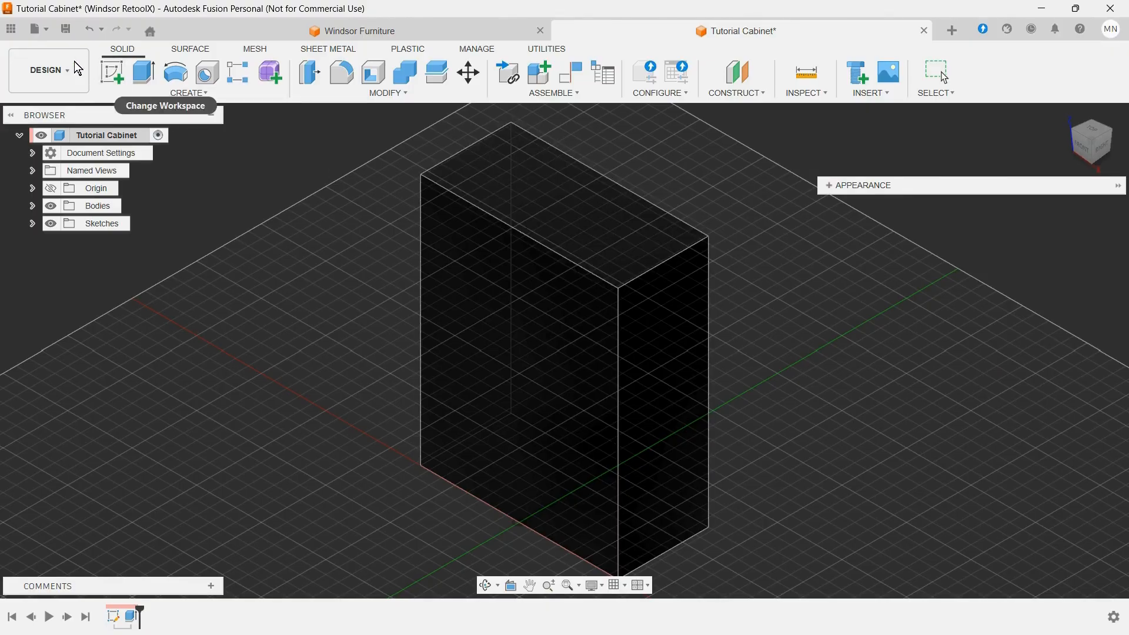
Step: Sketch a line across the full depth of the cabinet's narrow side face, just below and parallel to its top edge, and finish the sketch
{"action": "left_click", "coordinate": [112, 72]}
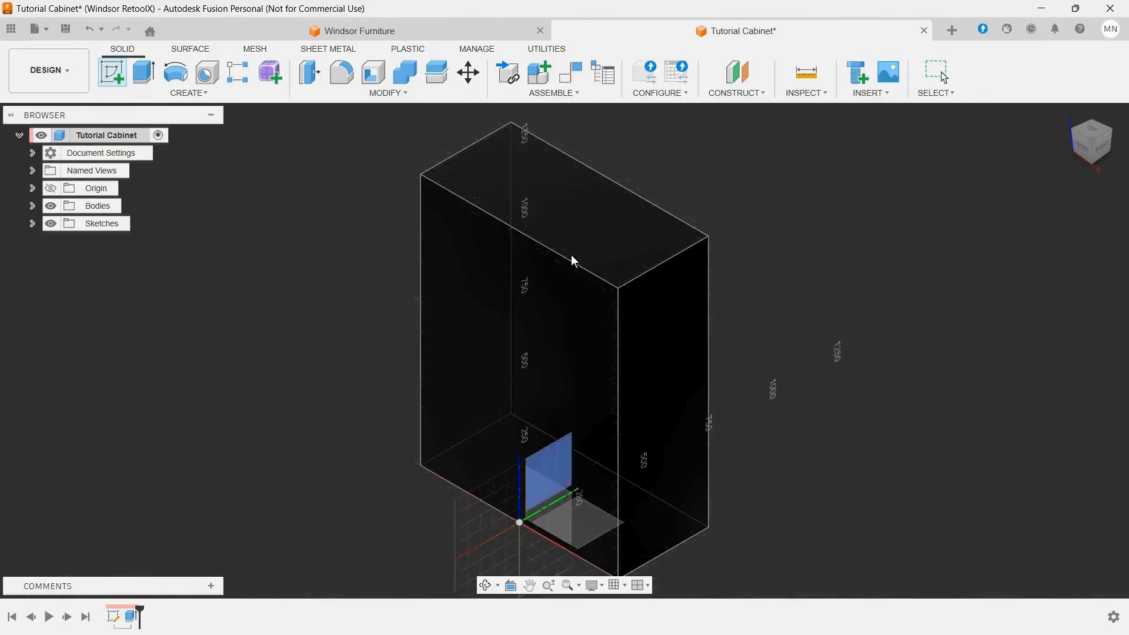
{"action": "left_click", "coordinate": [660, 356]}
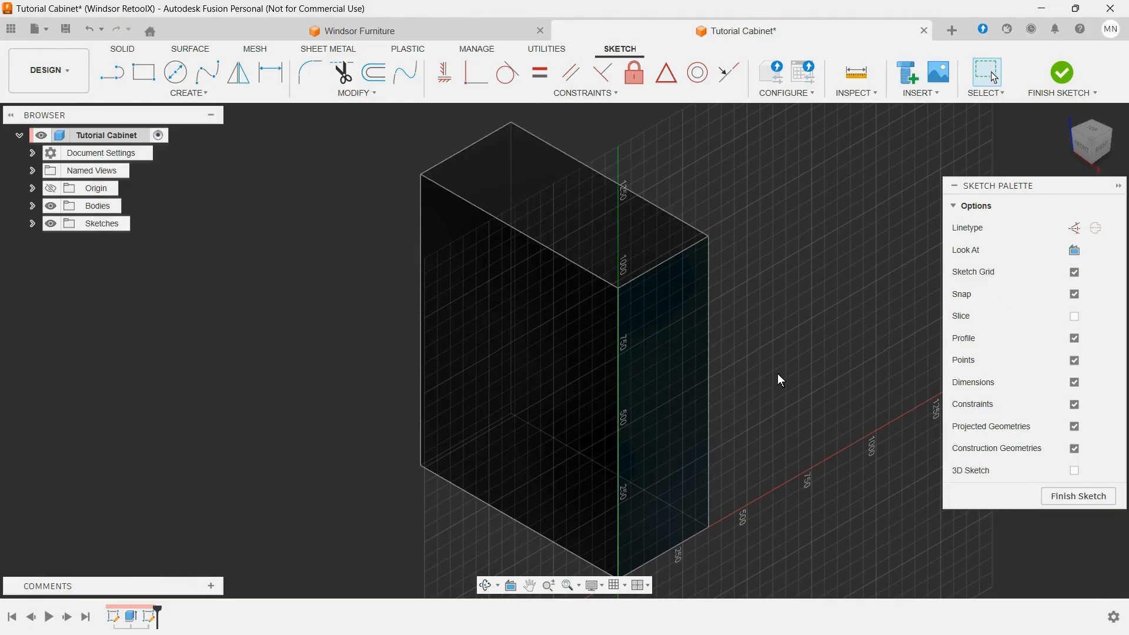
{"action": "key", "text": "l"}
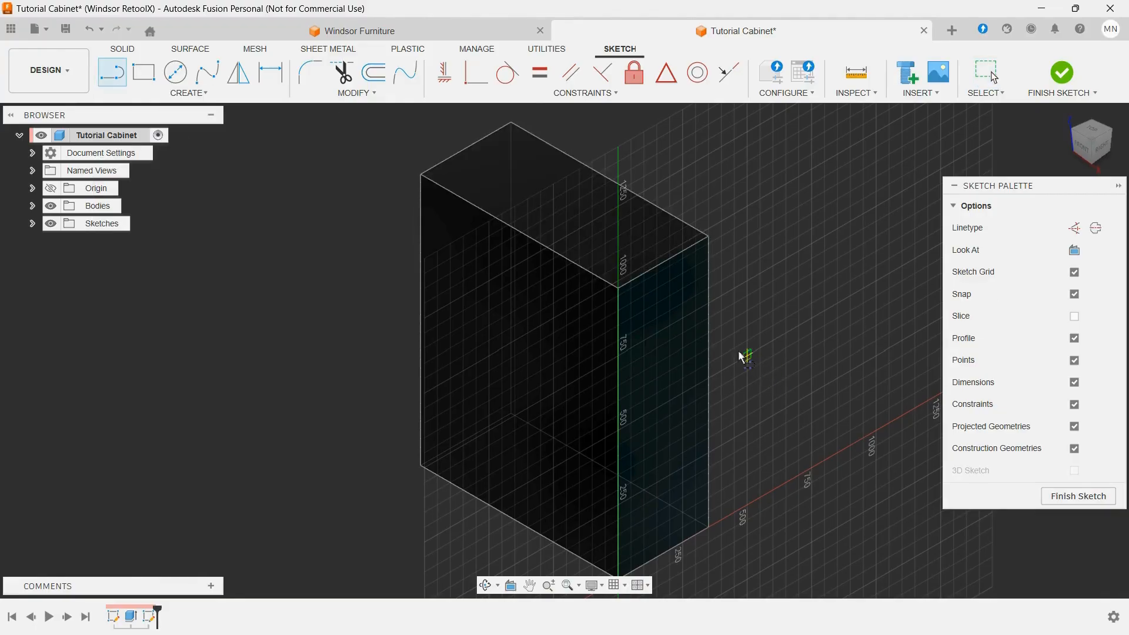
{"action": "left_click", "coordinate": [622, 308]}
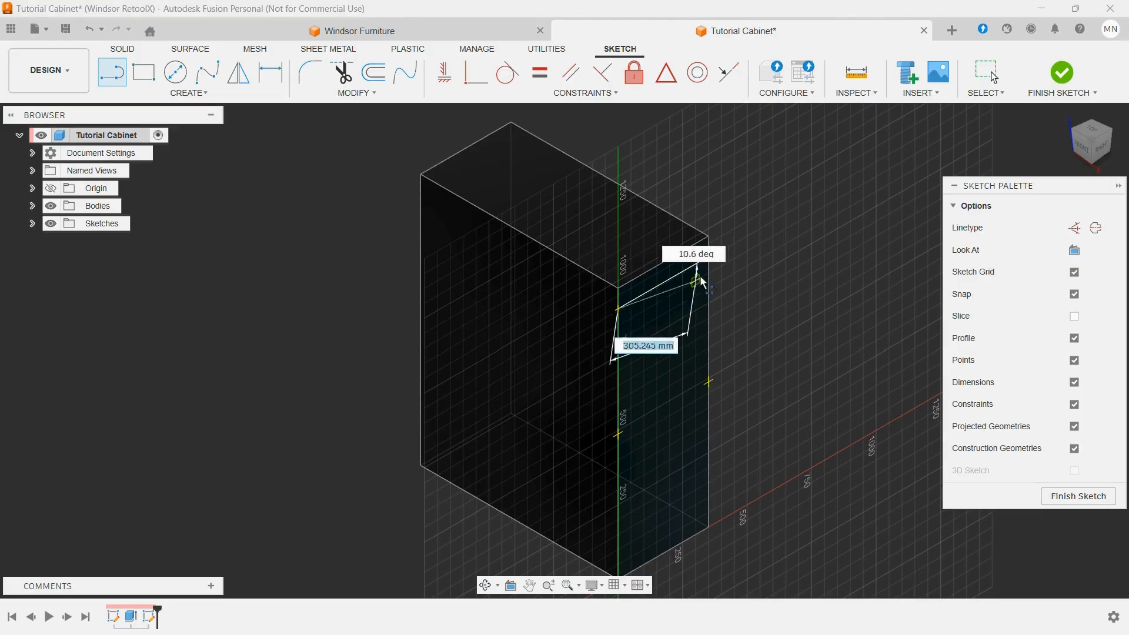
{"action": "double_click", "coordinate": [709, 257]}
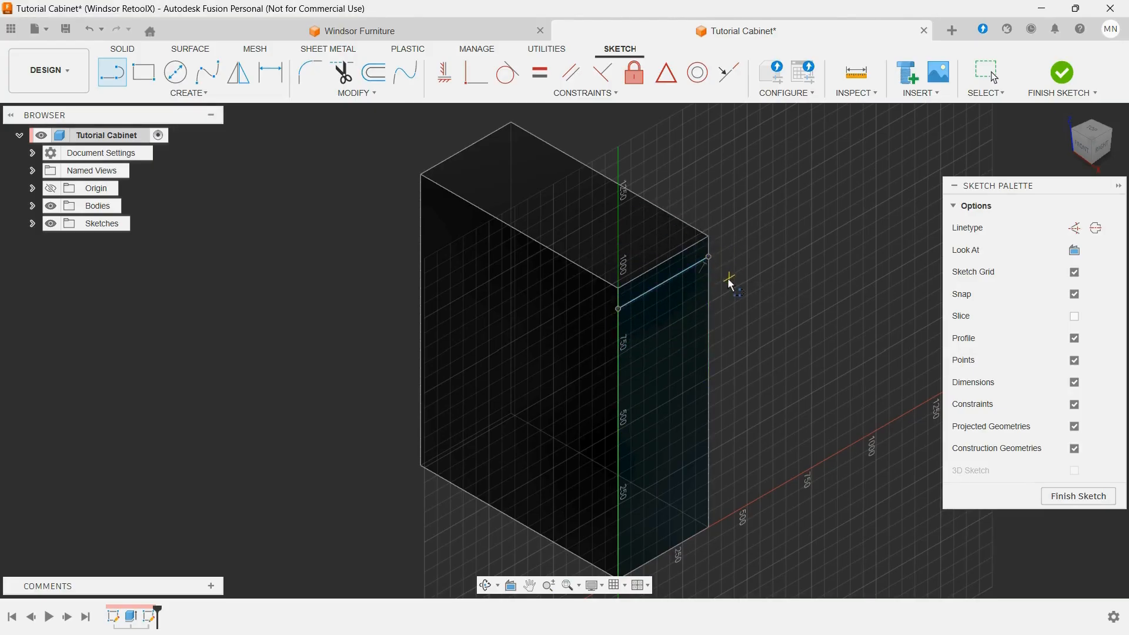
{"action": "scroll", "coordinate": [728, 282], "scroll_direction": "up", "scroll_amount": 2}
{"action": "scroll", "coordinate": [728, 285], "scroll_direction": "up", "scroll_amount": 2}
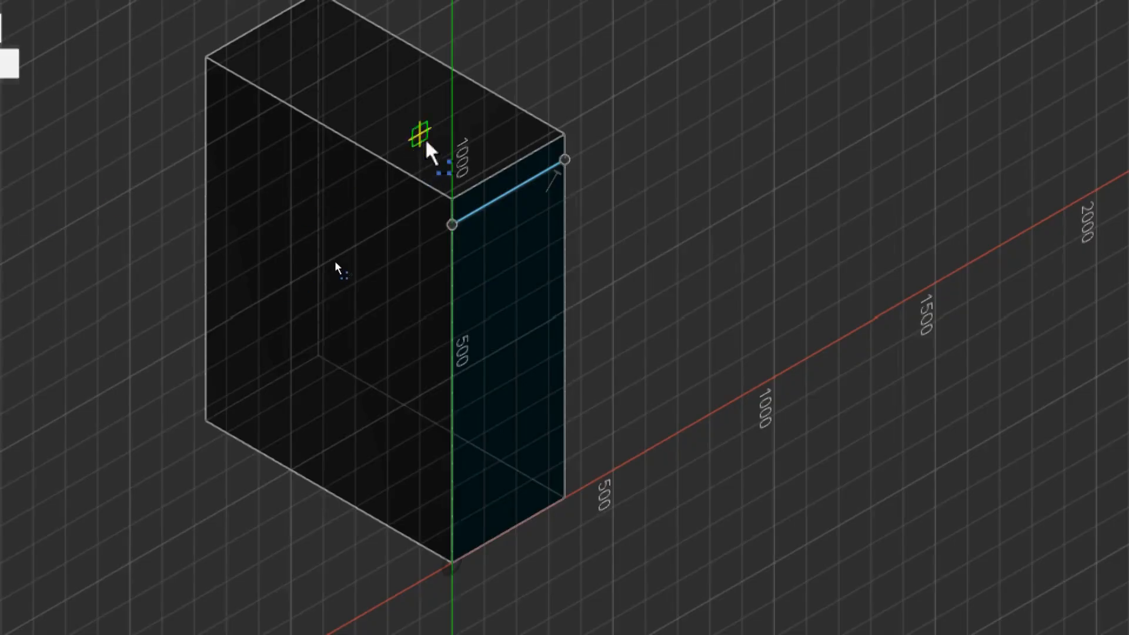
{"action": "scroll", "coordinate": [632, 145], "scroll_direction": "up", "scroll_amount": 1}
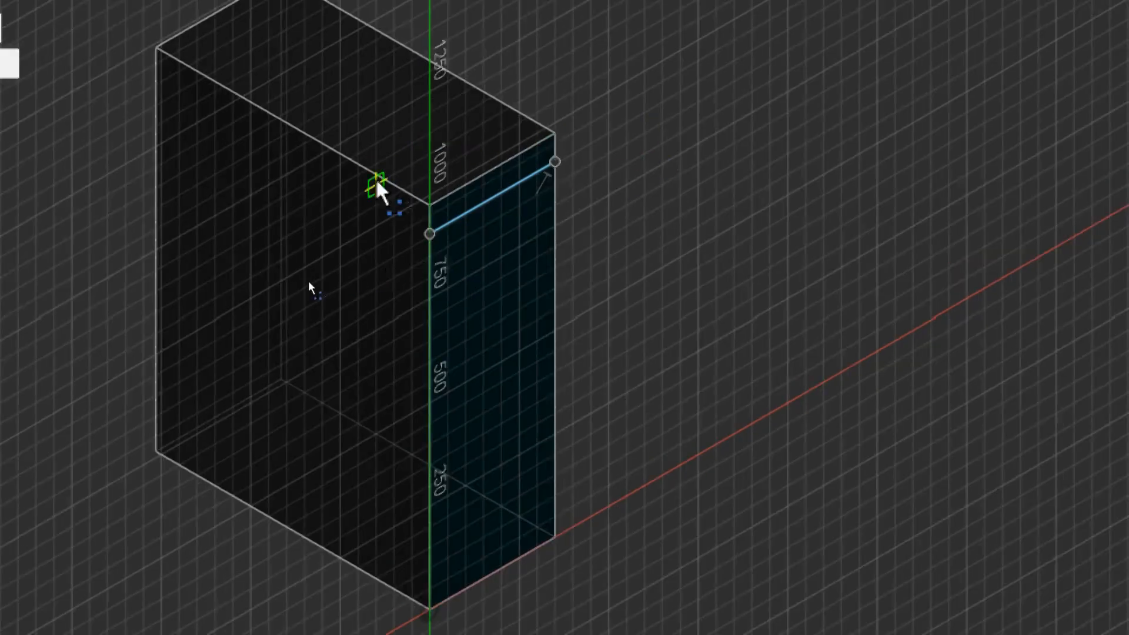
{"action": "scroll", "coordinate": [406, 168], "scroll_direction": "up", "scroll_amount": 5}
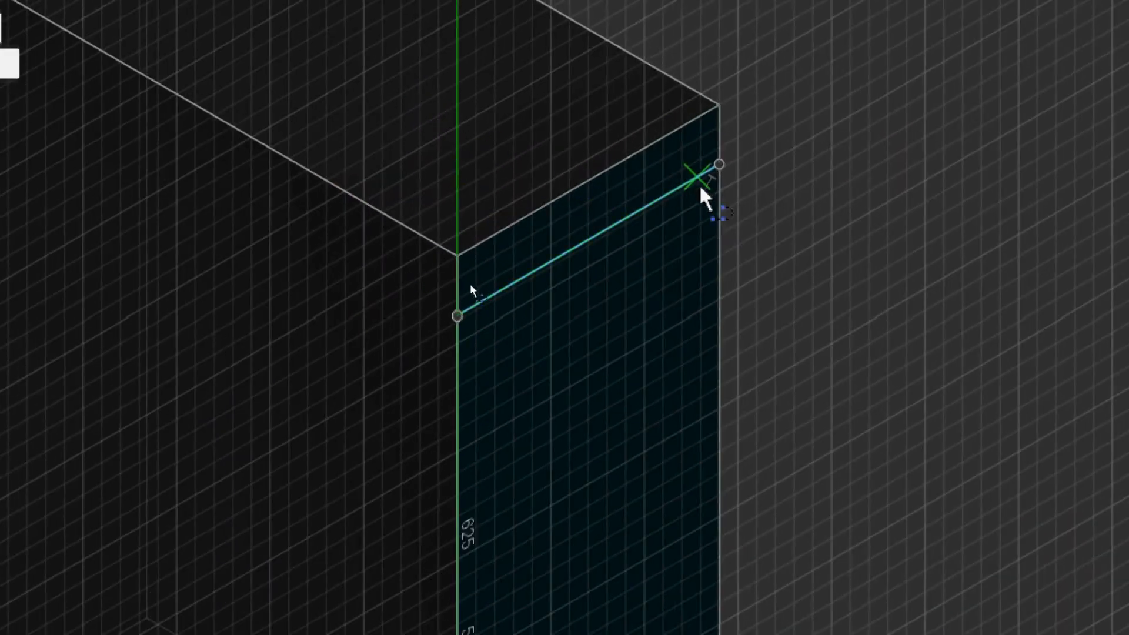
{"action": "scroll", "coordinate": [718, 194], "scroll_direction": "up", "scroll_amount": 1}
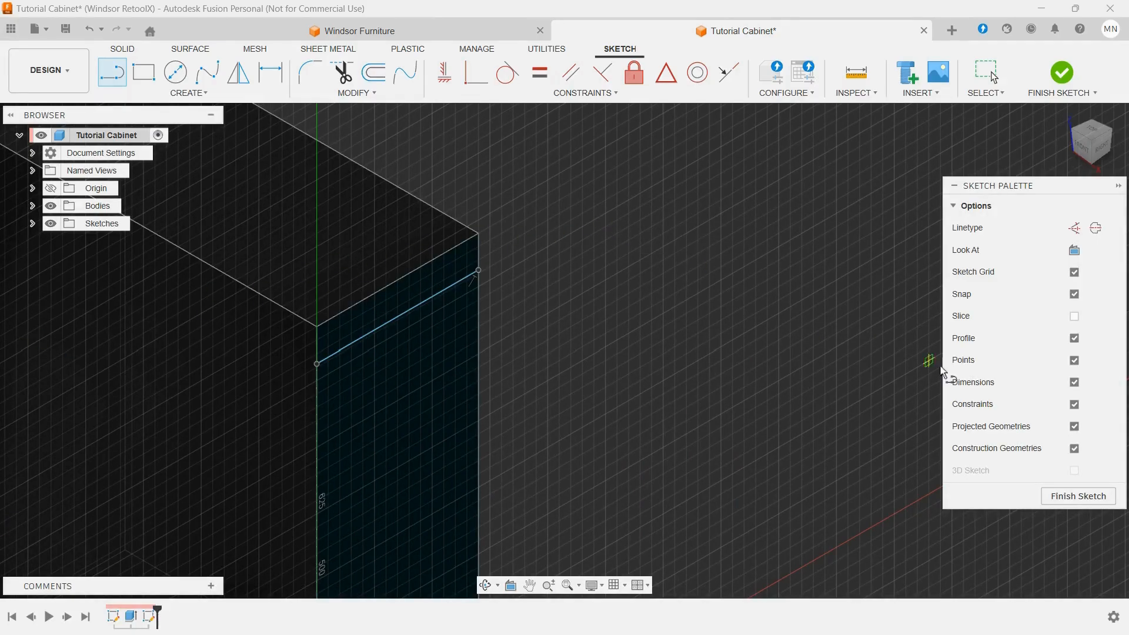
{"action": "left_click", "coordinate": [1053, 494]}
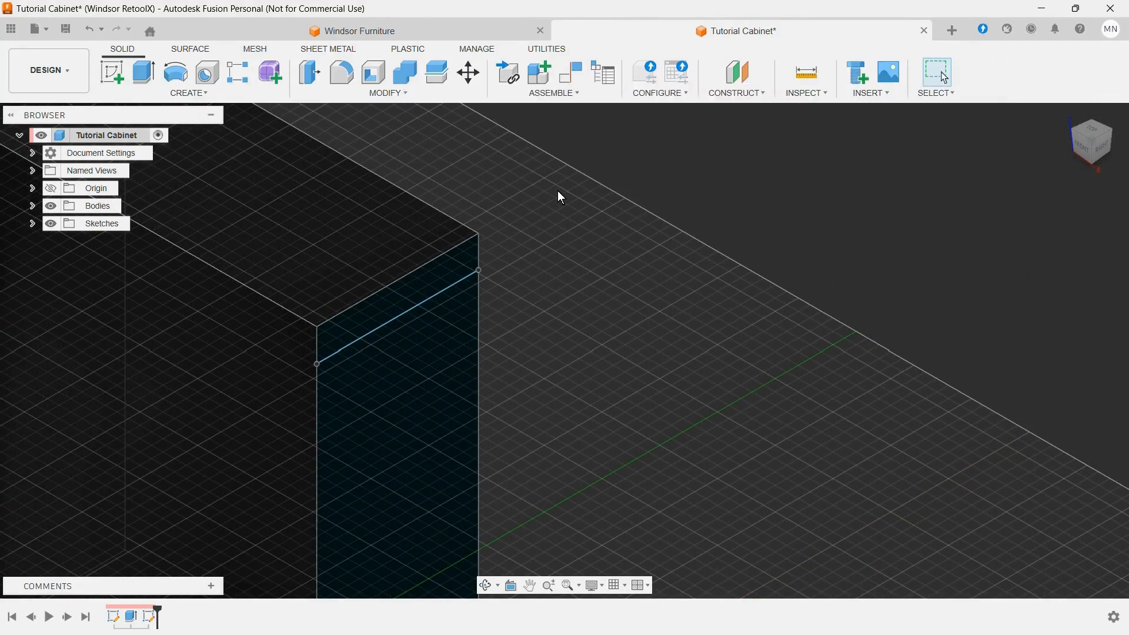
Step: Add a user parameter named MDF_75 in inches with the expression 0.75
{"action": "left_click", "coordinate": [393, 100]}
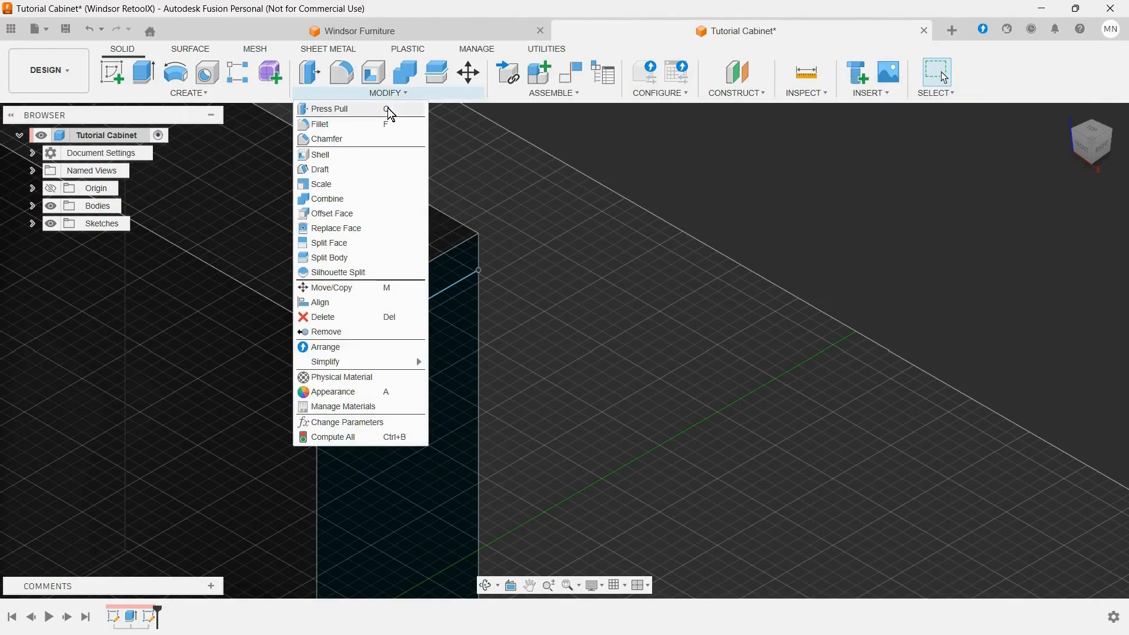
{"action": "left_click", "coordinate": [355, 421]}
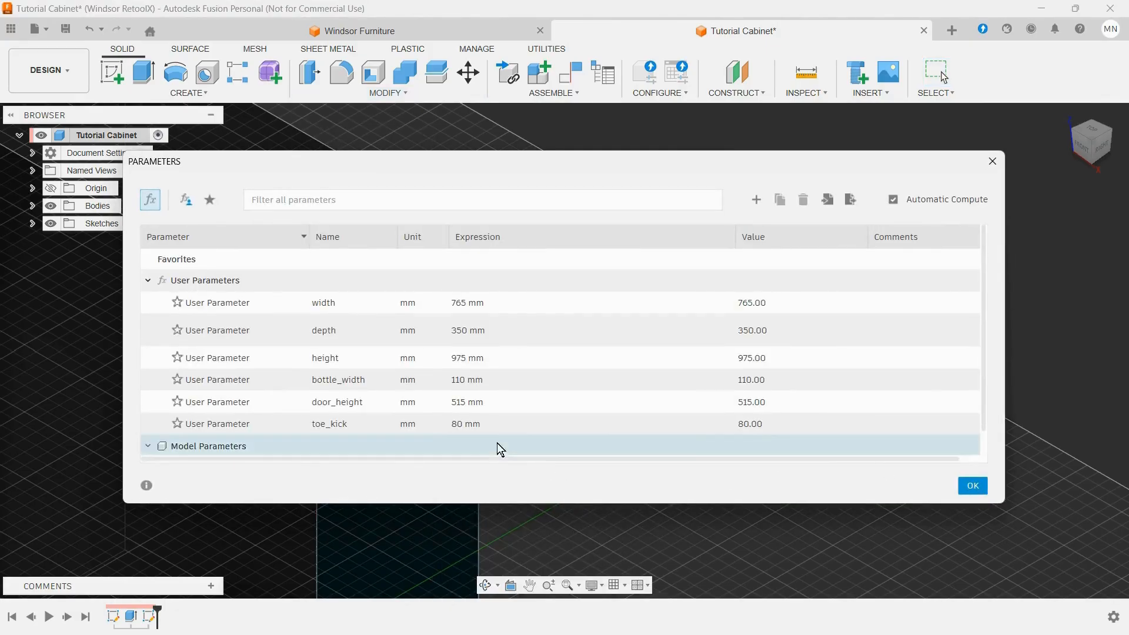
{"action": "left_click", "coordinate": [756, 200]}
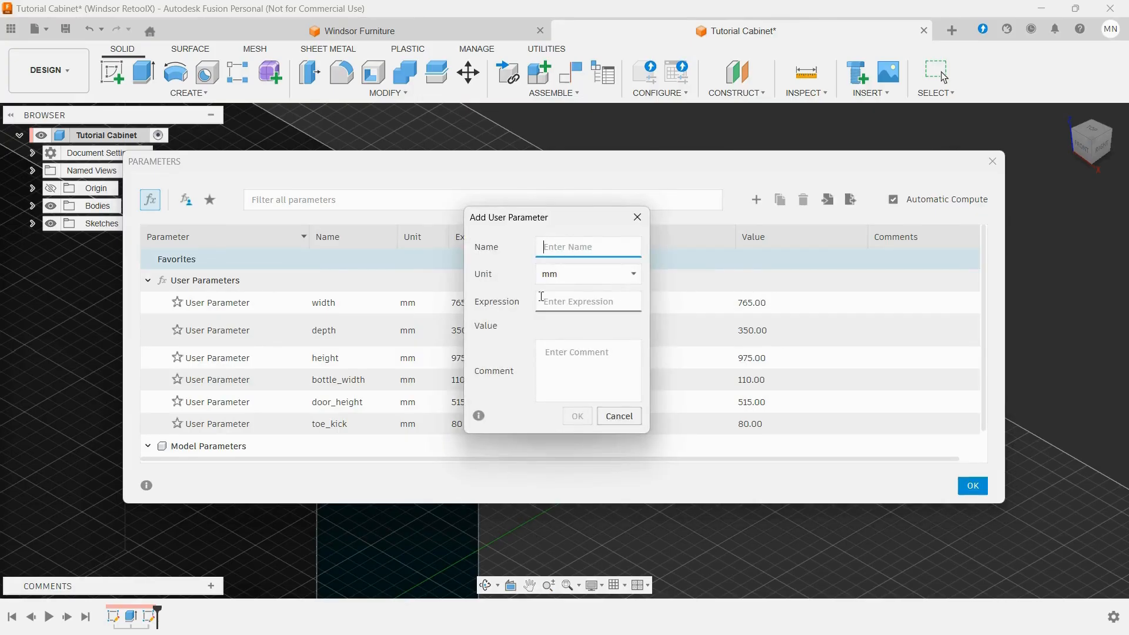
{"action": "type", "text": "MDF_75"}
{"action": "key", "text": "Tab"}
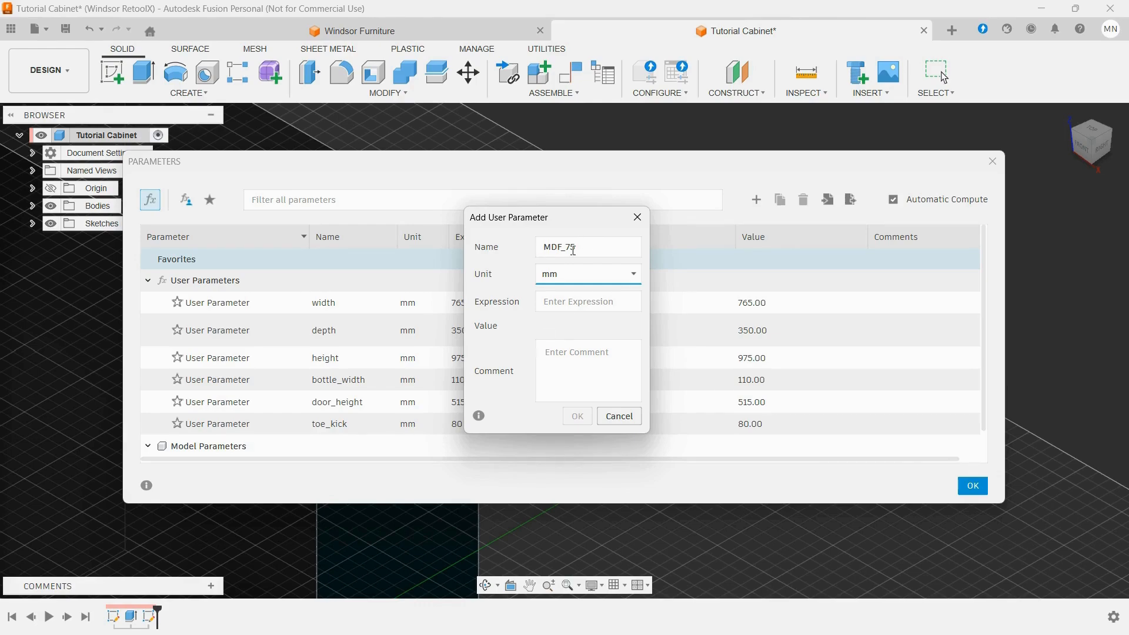
{"action": "left_click", "coordinate": [633, 275]}
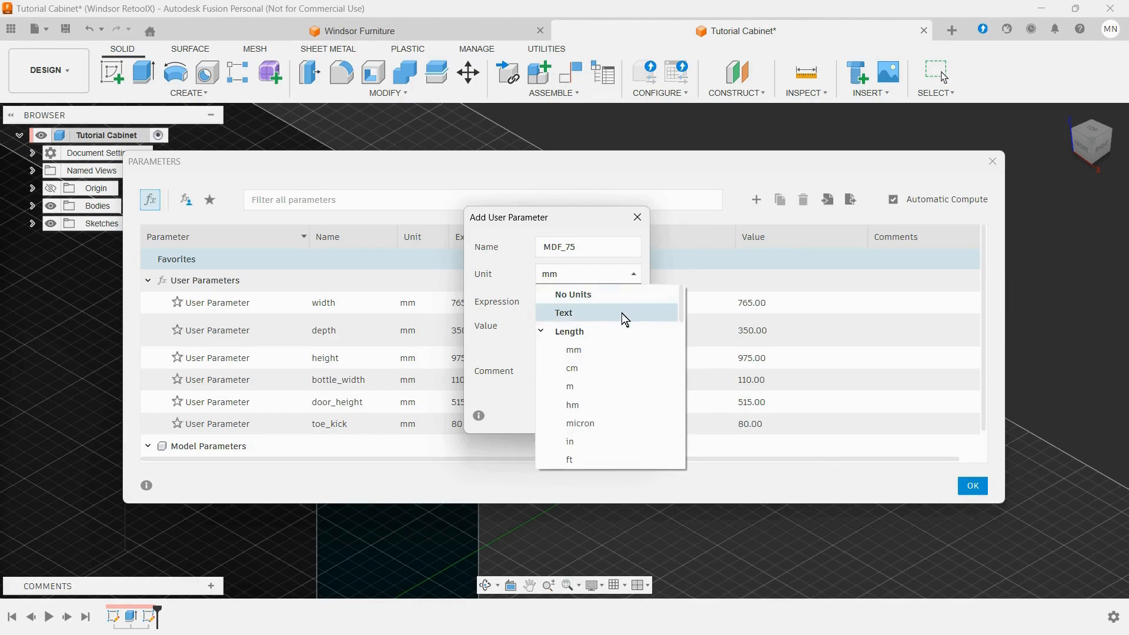
{"action": "left_click", "coordinate": [585, 443]}
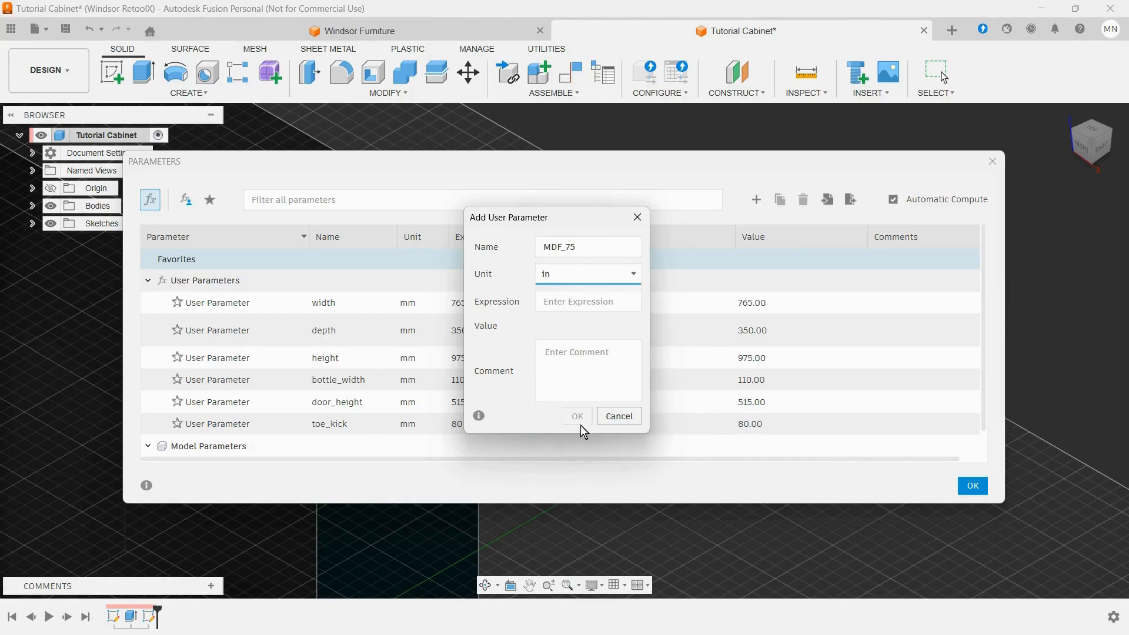
{"action": "left_click", "coordinate": [560, 301]}
{"action": "type", "text": "0.75"}
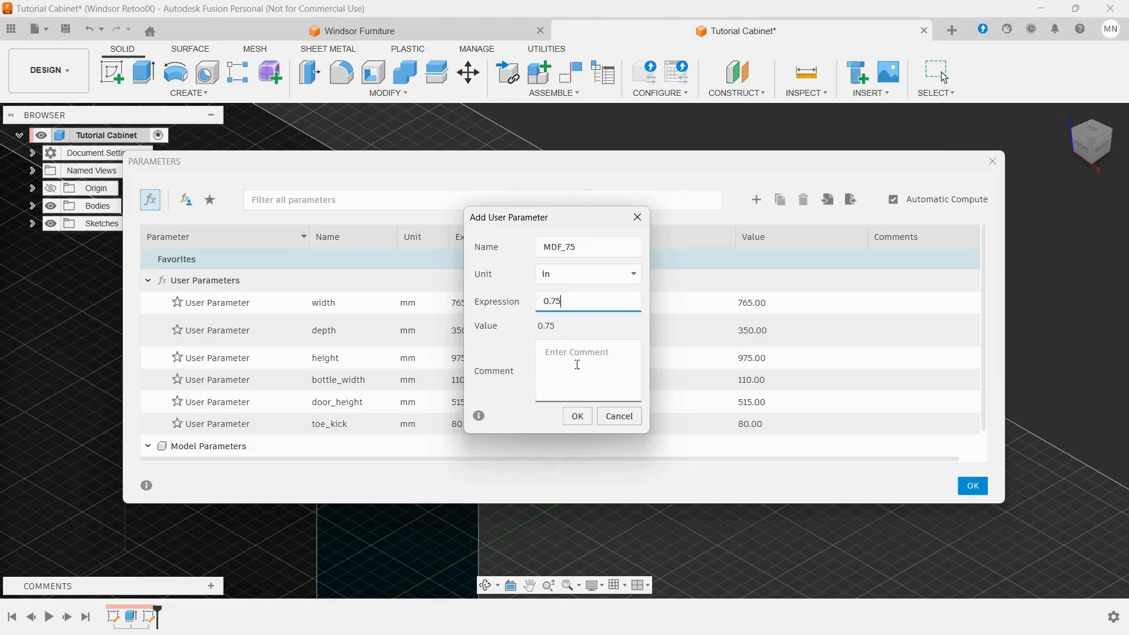
{"action": "left_click", "coordinate": [577, 416]}
{"action": "scroll", "coordinate": [623, 387], "scroll_direction": "down", "scroll_amount": 2}
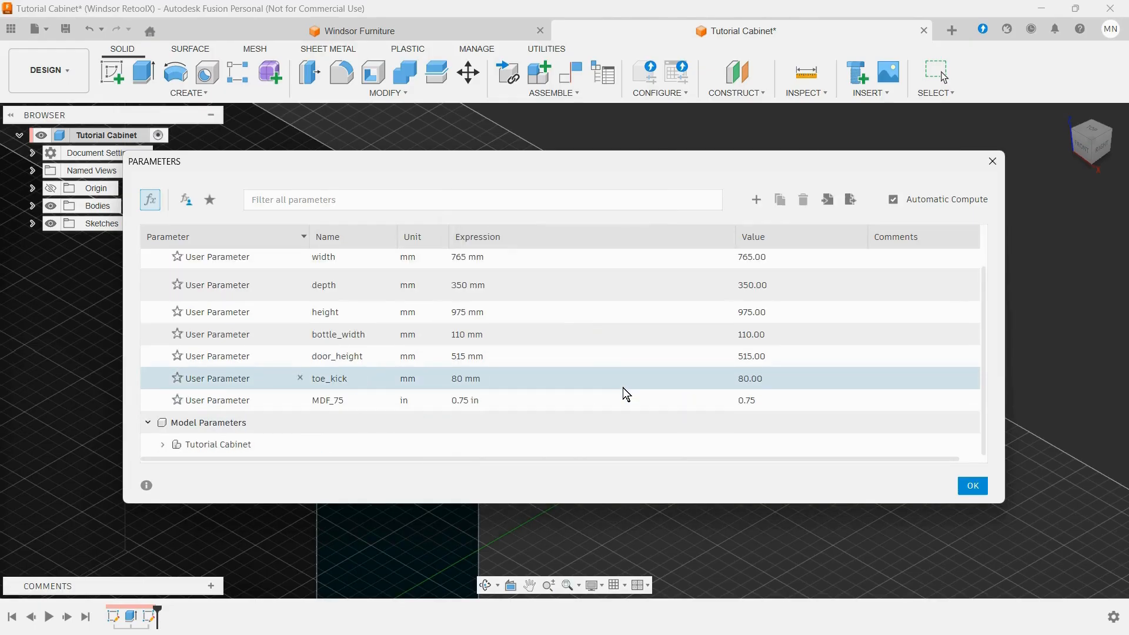
Step: Add a user parameter named MDF_188 in inches with the expression 0.188 and close the parameter list
{"action": "left_click", "coordinate": [755, 199]}
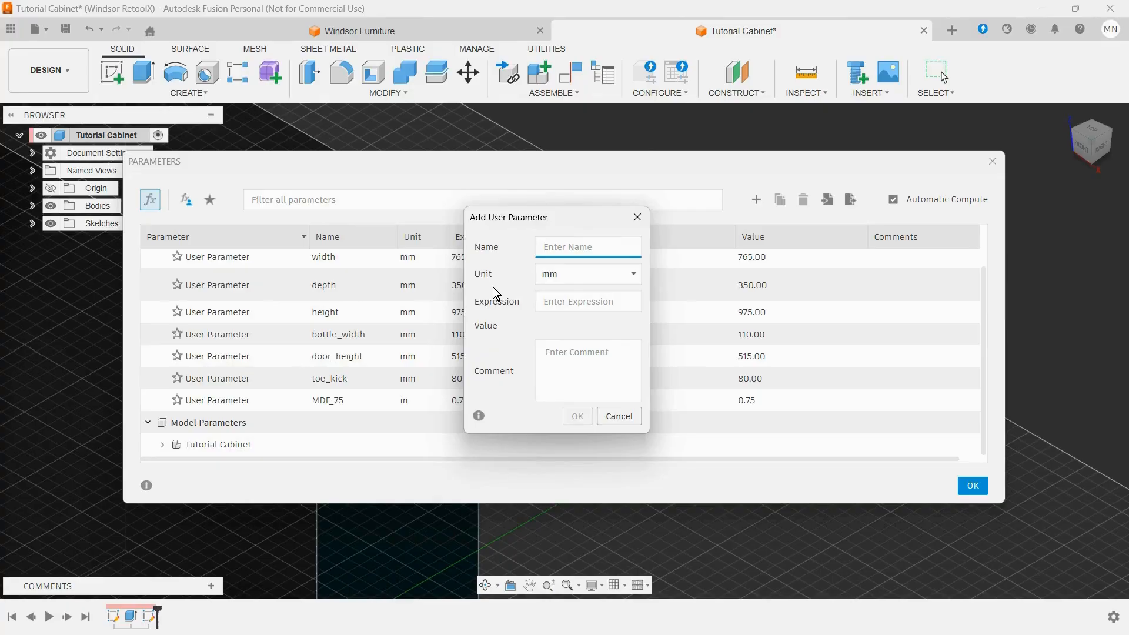
{"action": "type", "text": "MDF_188"}
{"action": "left_click", "coordinate": [619, 270]}
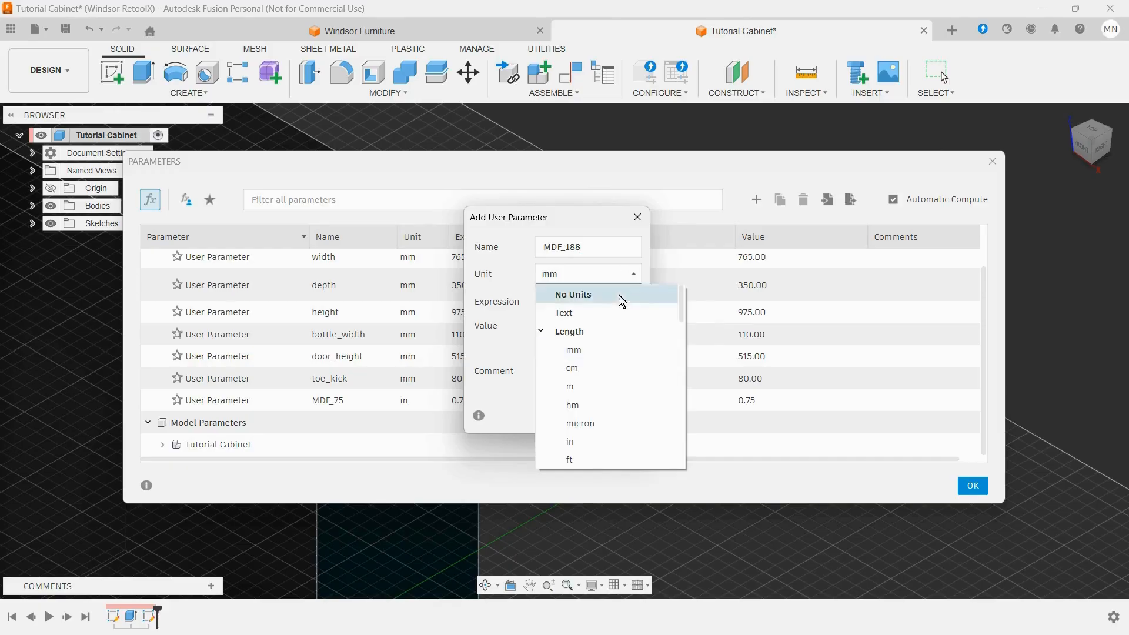
{"action": "left_click", "coordinate": [577, 450]}
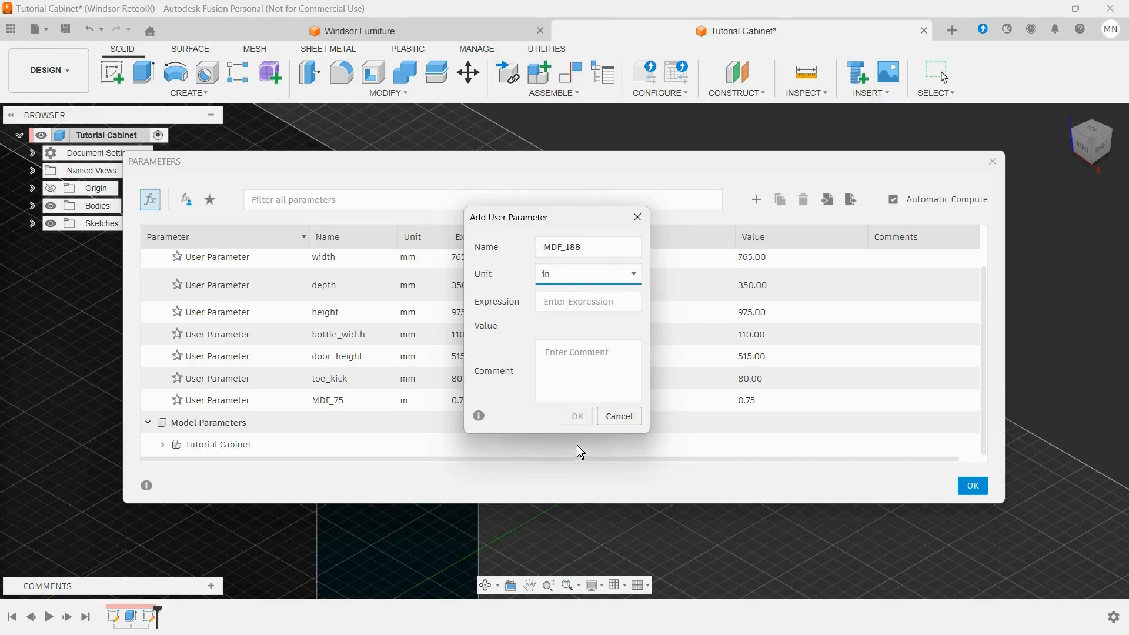
{"action": "left_click", "coordinate": [558, 308]}
{"action": "type", "text": "0."}
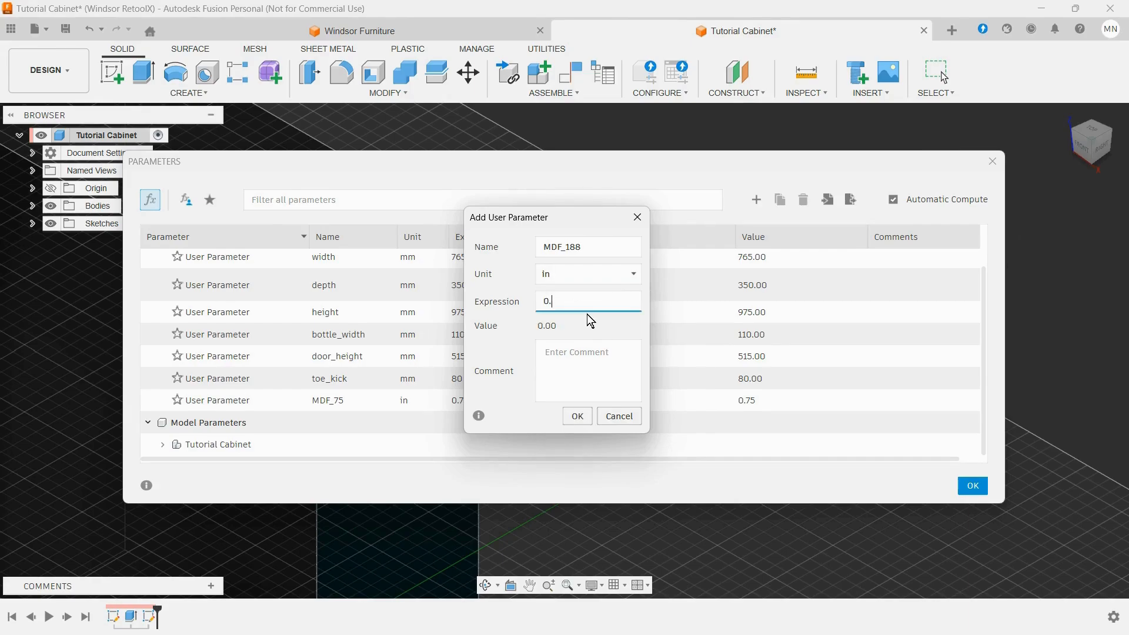
{"action": "type", "text": "188"}
{"action": "left_click", "coordinate": [578, 417]}
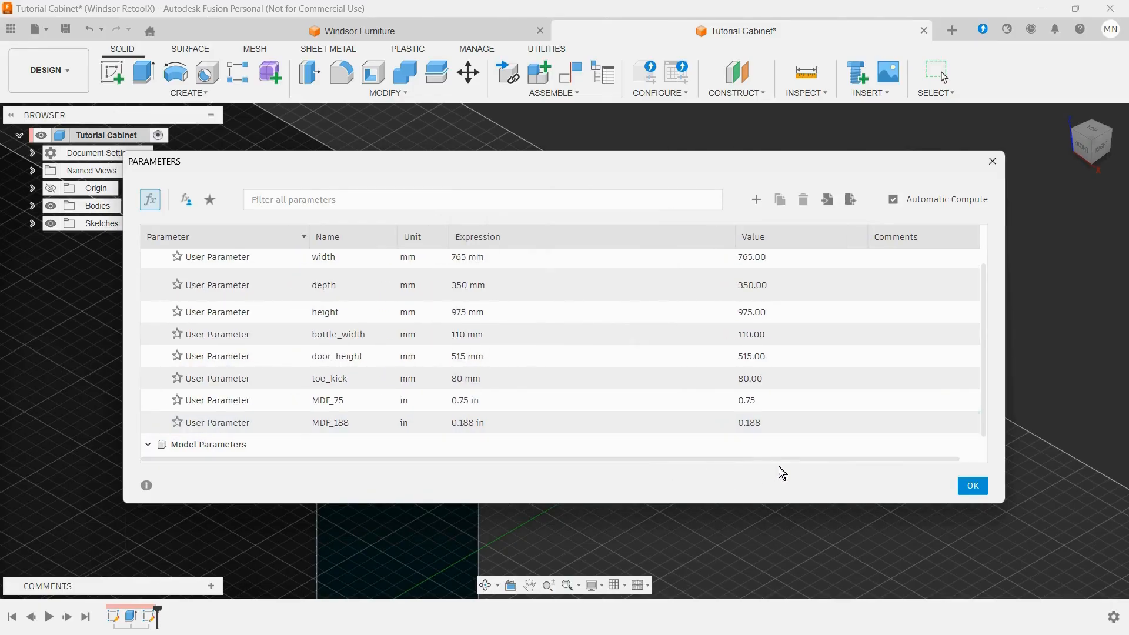
{"action": "left_click", "coordinate": [974, 490]}
Step: Edit the narrow side face's sketch, dimension the line's distance from the top edge as MDF_75, and finish the sketch
{"action": "scroll", "coordinate": [751, 375], "scroll_direction": "down", "scroll_amount": 4}
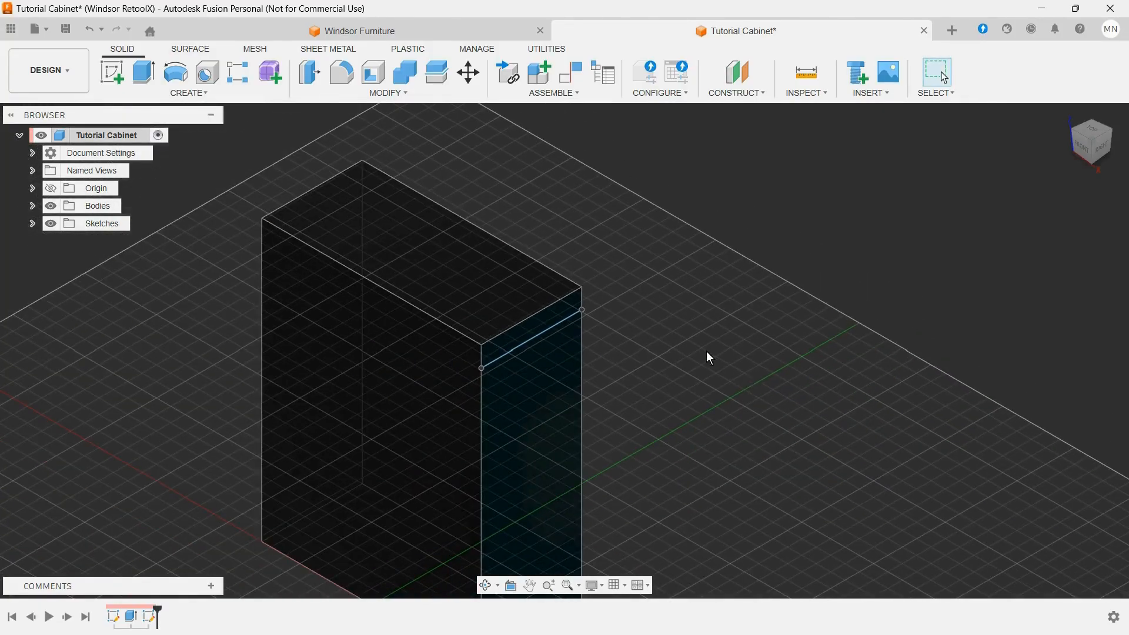
{"action": "scroll", "coordinate": [535, 232], "scroll_direction": "down", "scroll_amount": 2}
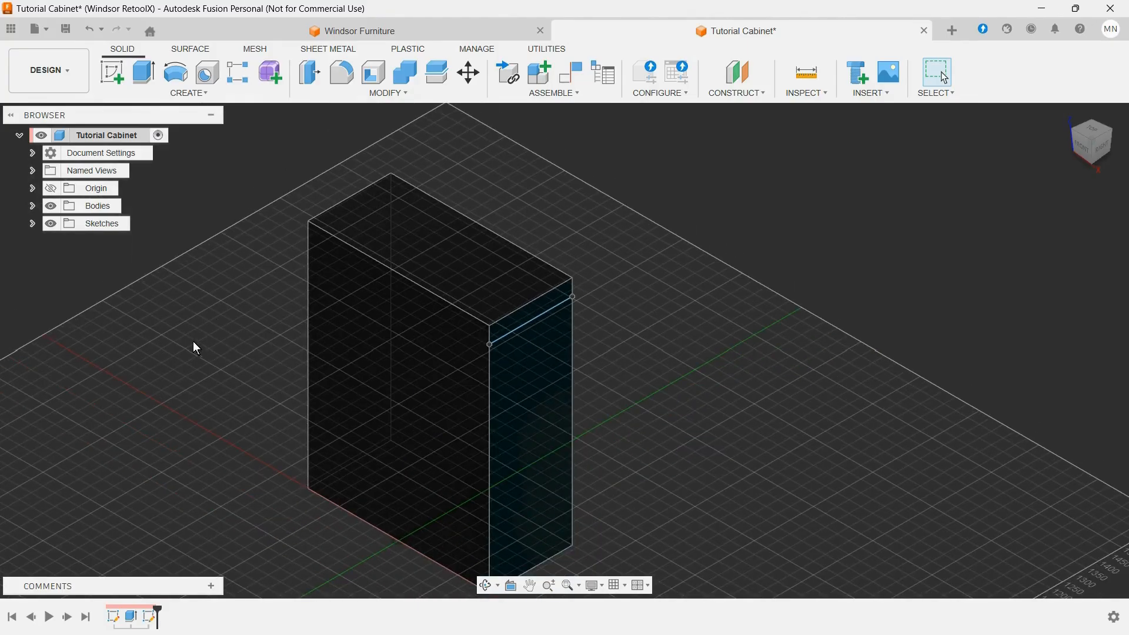
{"action": "right_click", "coordinate": [150, 621]}
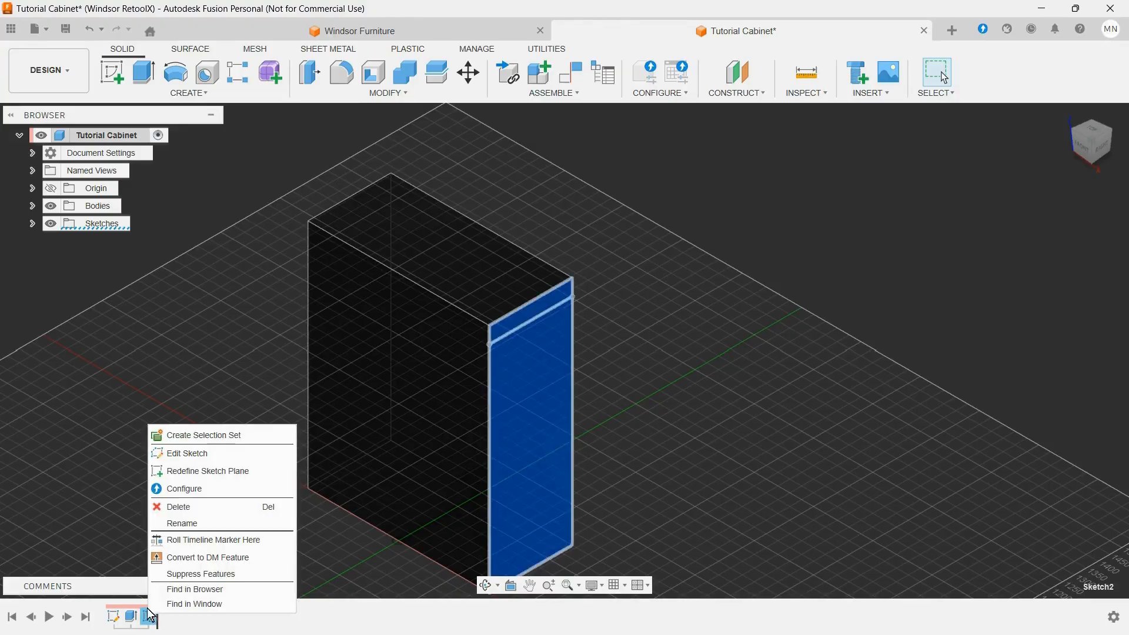
{"action": "left_click", "coordinate": [207, 457]}
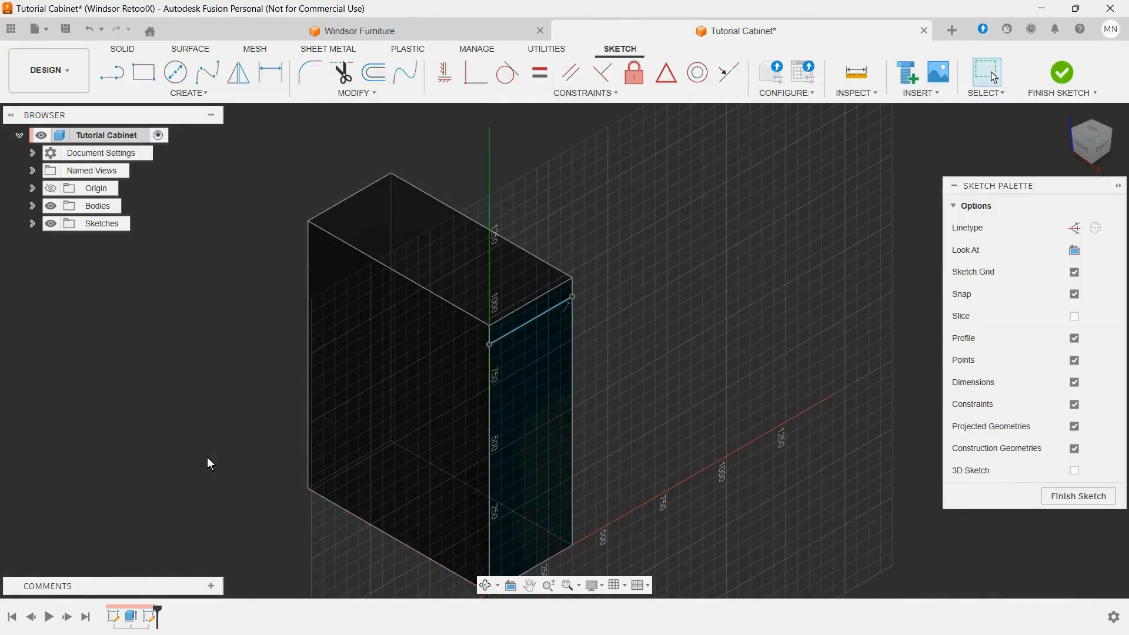
{"action": "key", "text": "d"}
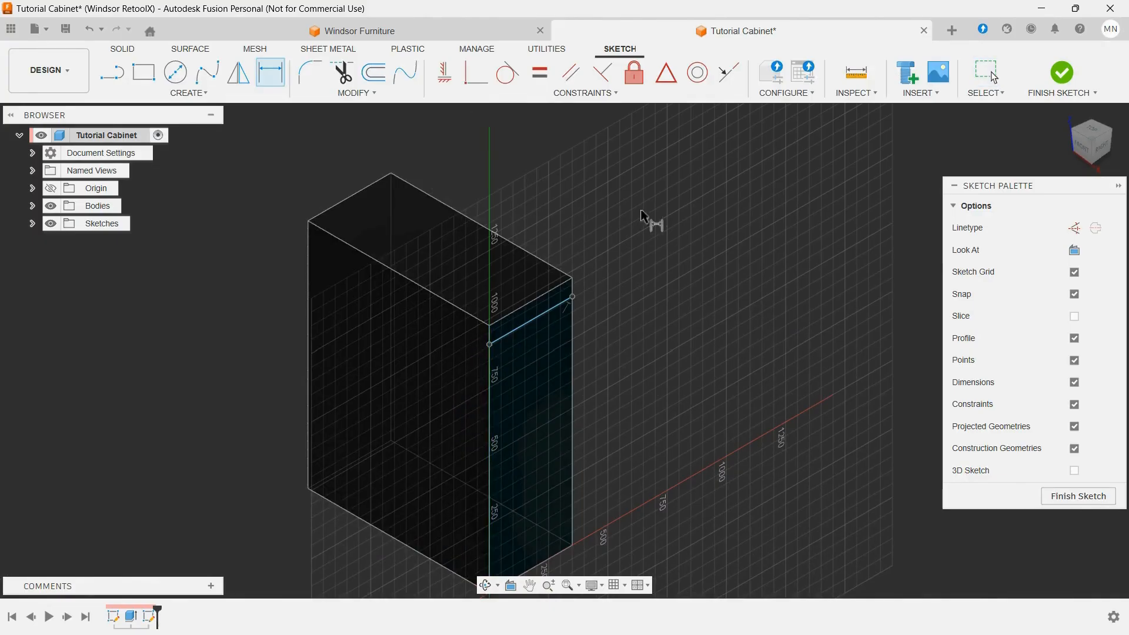
{"action": "left_click", "coordinate": [551, 312]}
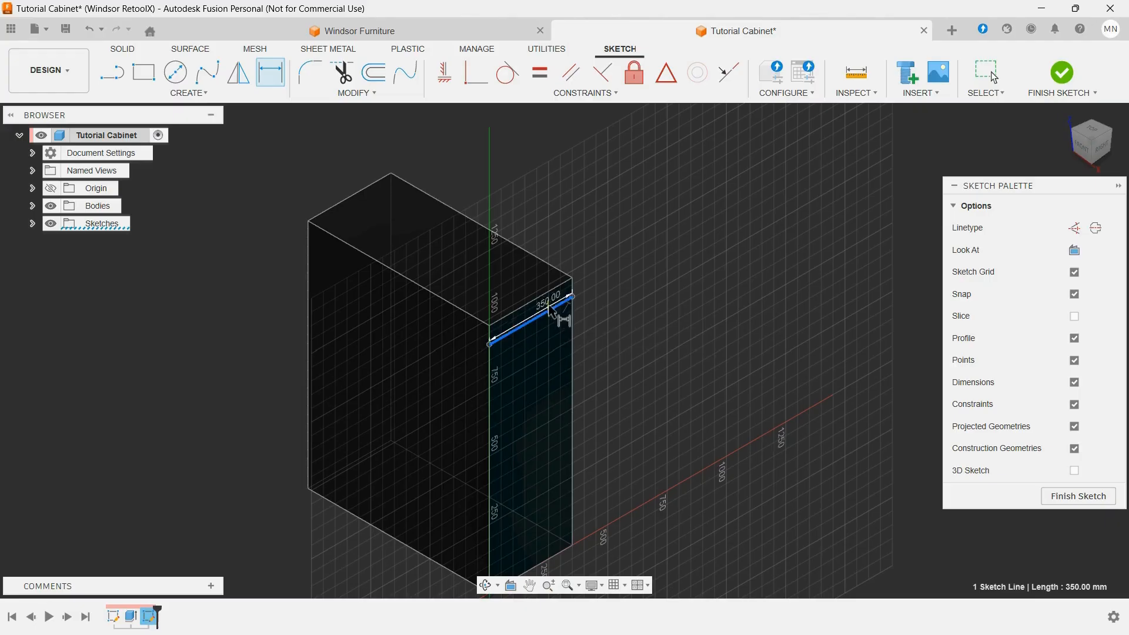
{"action": "left_click", "coordinate": [556, 286]}
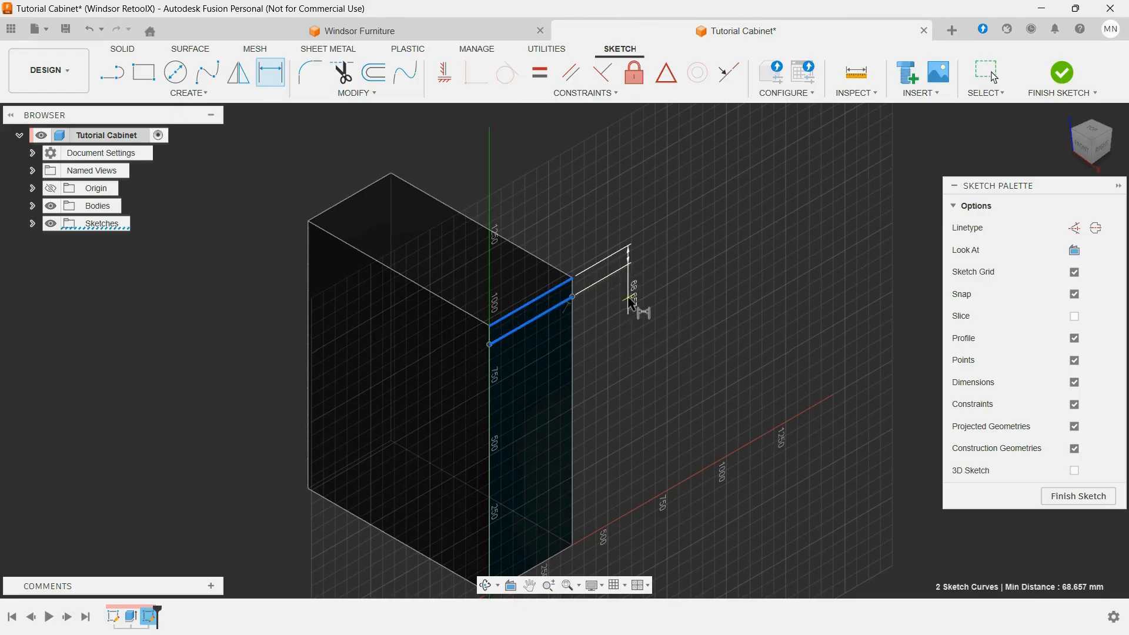
{"action": "left_click", "coordinate": [625, 323]}
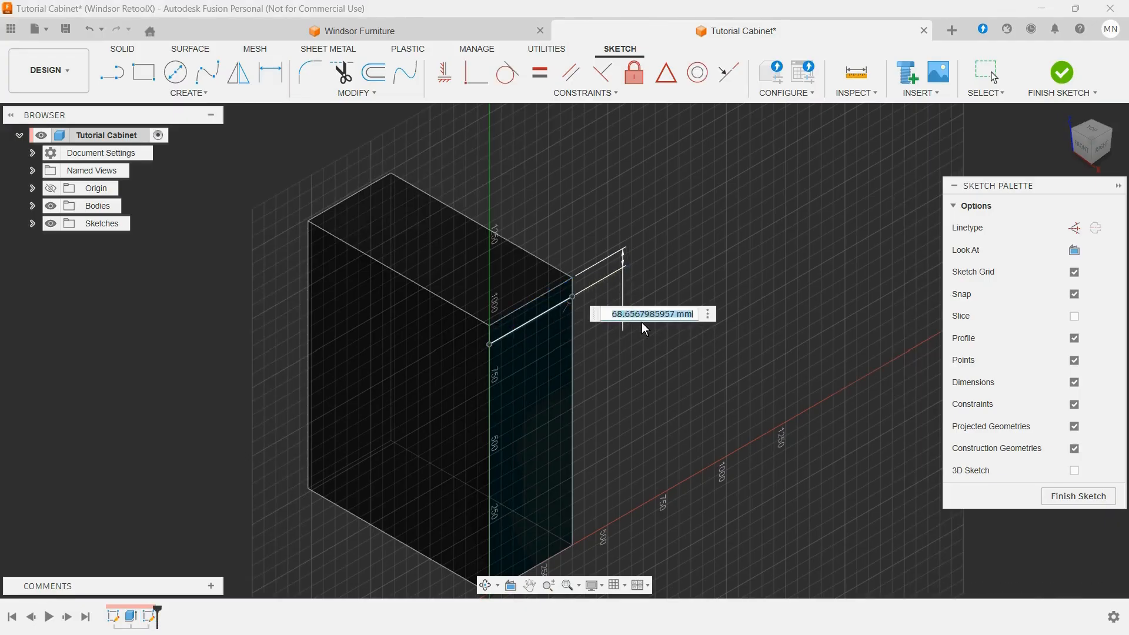
{"action": "type", "text": "ml"}
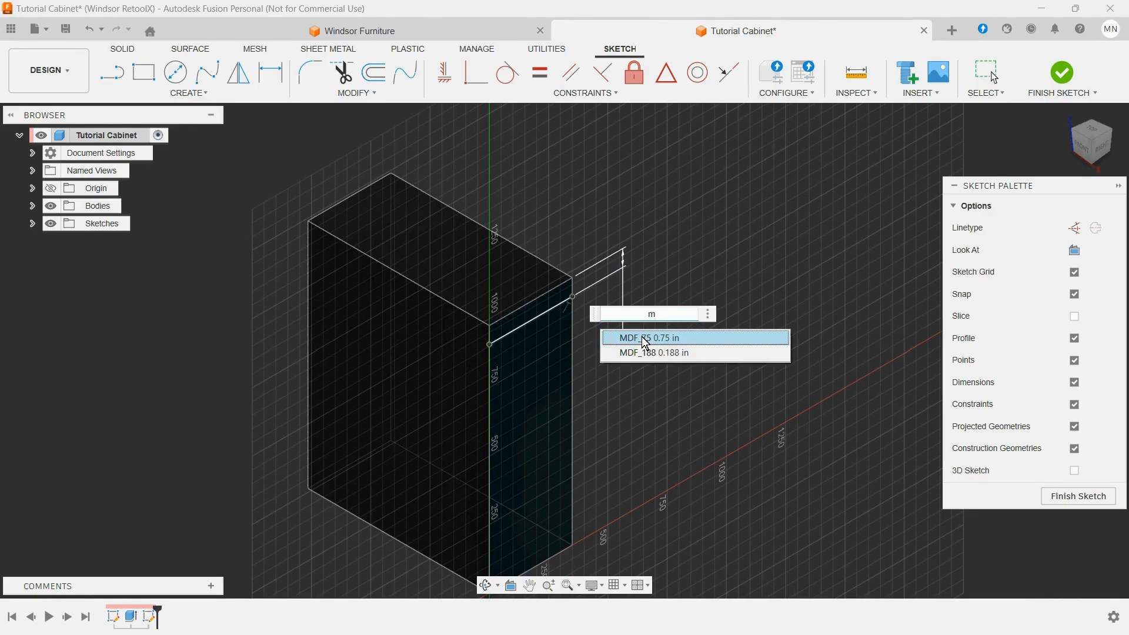
{"action": "left_click", "coordinate": [642, 338]}
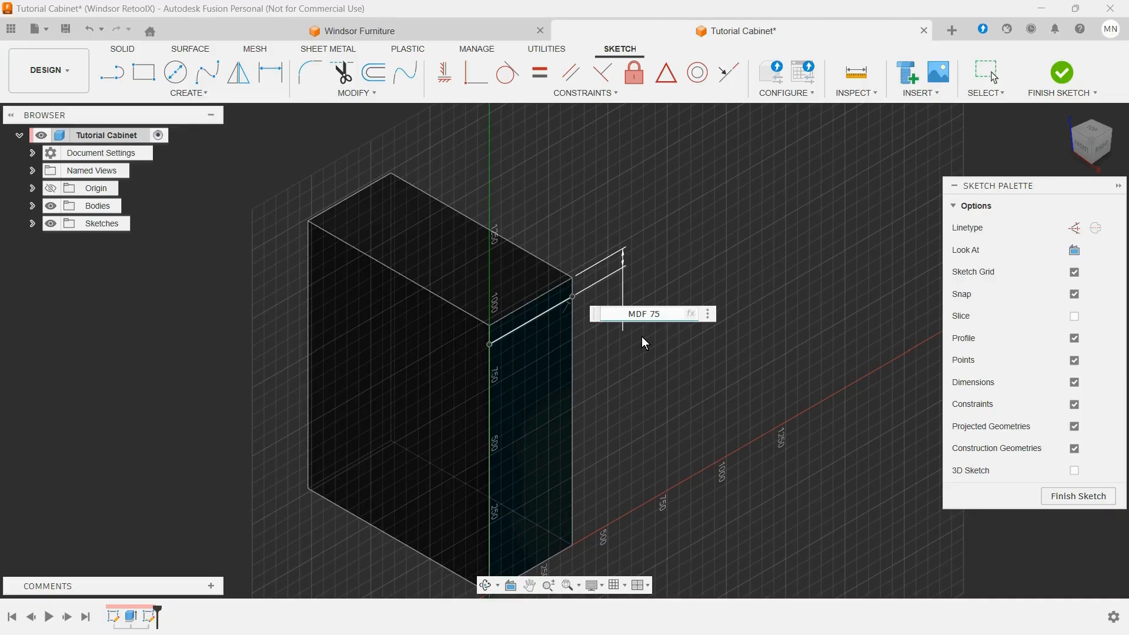
{"action": "key", "text": "Return"}
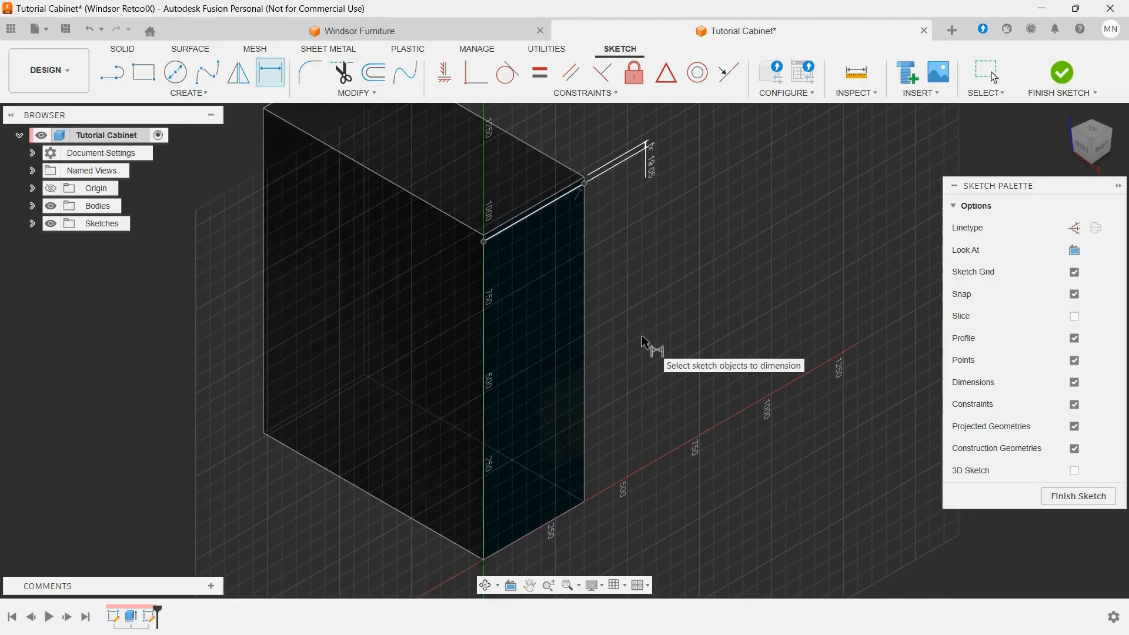
{"action": "left_click", "coordinate": [1073, 496]}
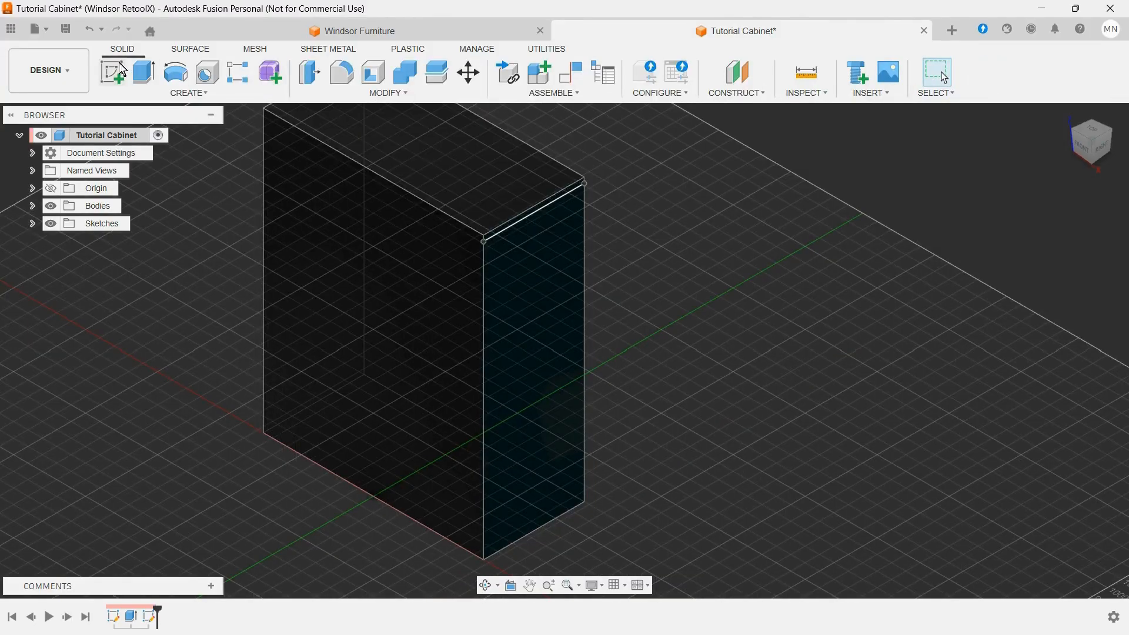
Step: Extrude the large profile below the sketched line by -MDF_75 into the cabinet as a new component
{"action": "left_click", "coordinate": [144, 73]}
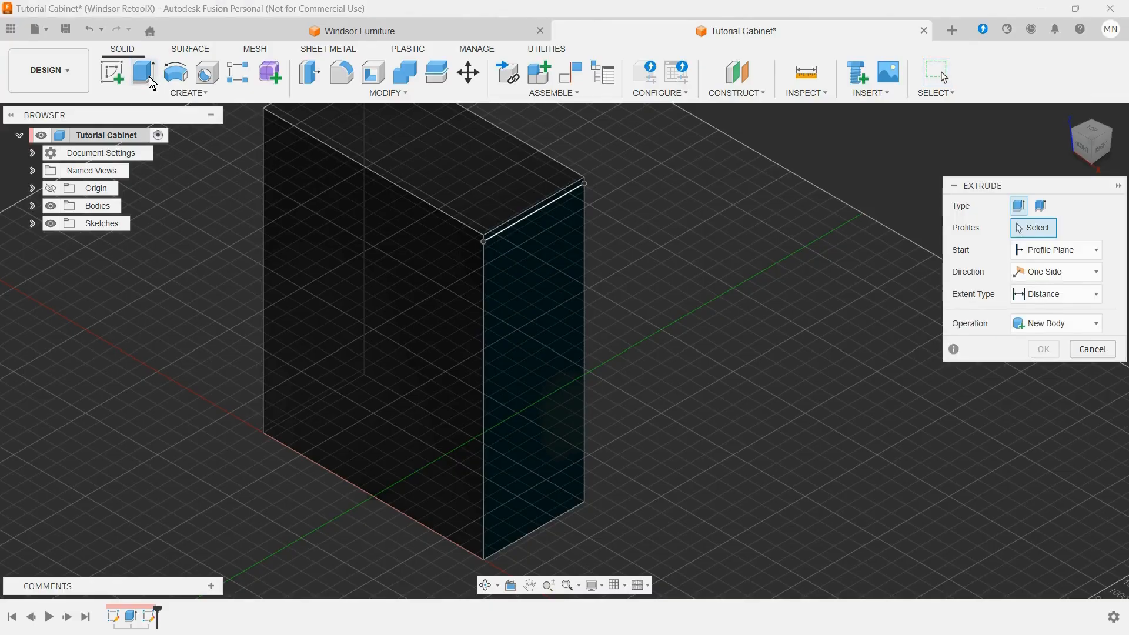
{"action": "left_click", "coordinate": [34, 206]}
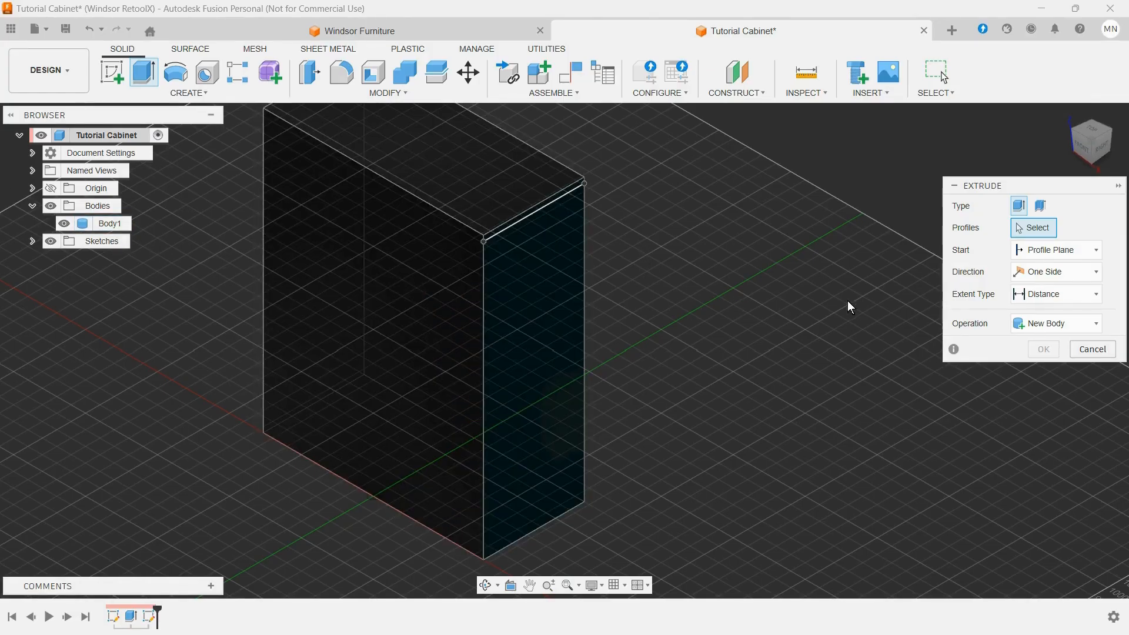
{"action": "left_click", "coordinate": [1045, 320]}
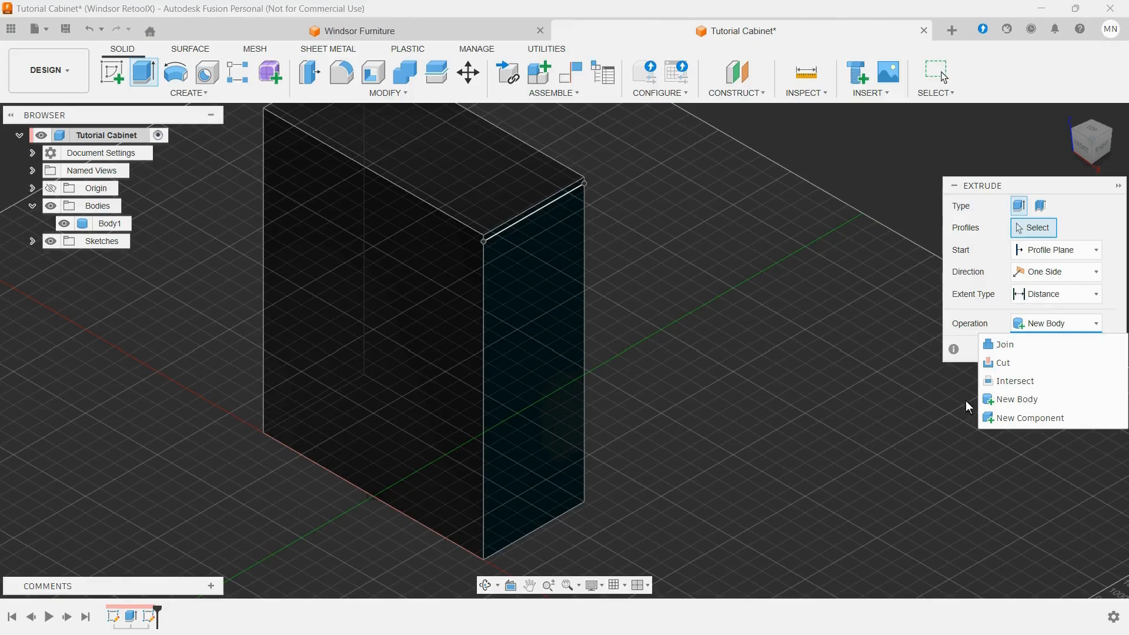
{"action": "left_click", "coordinate": [1036, 417]}
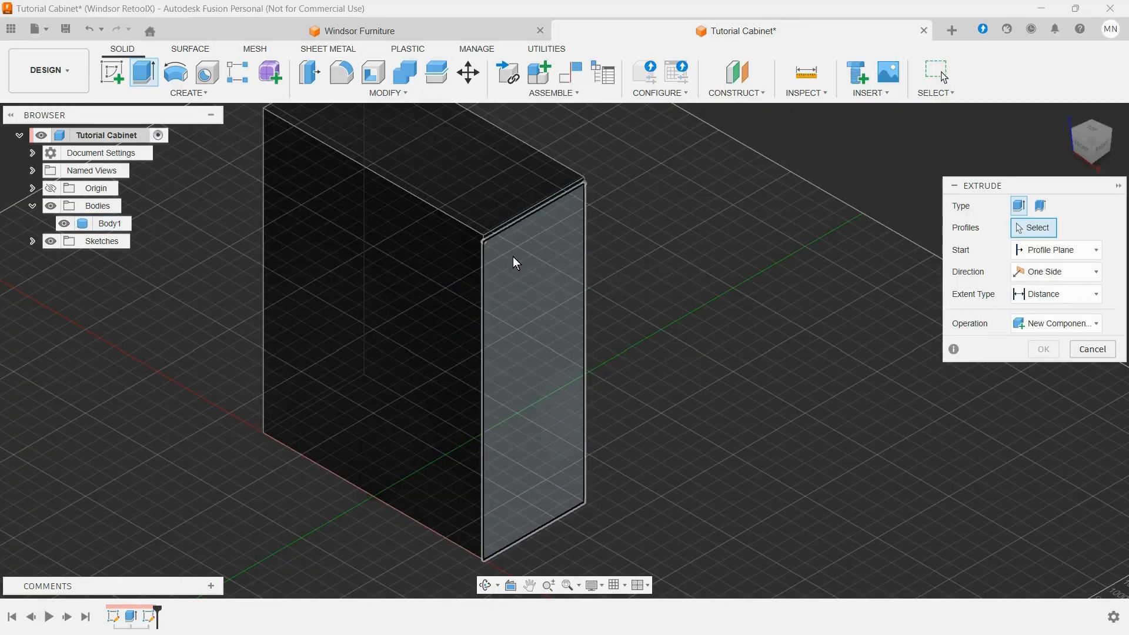
{"action": "left_click", "coordinate": [518, 253]}
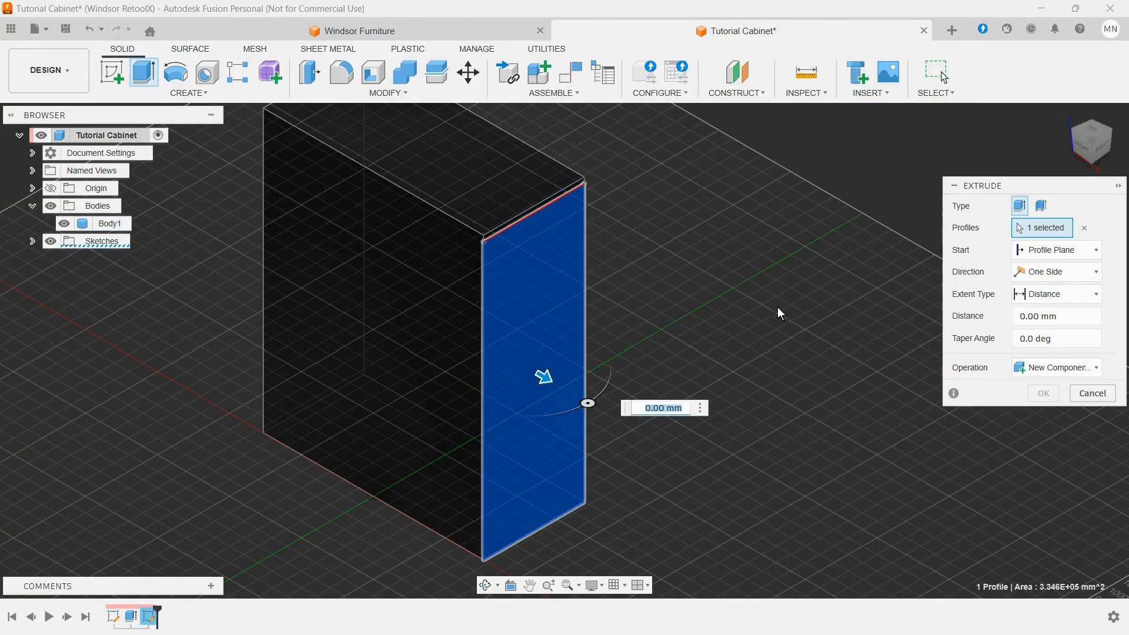
{"action": "left_click", "coordinate": [1065, 316]}
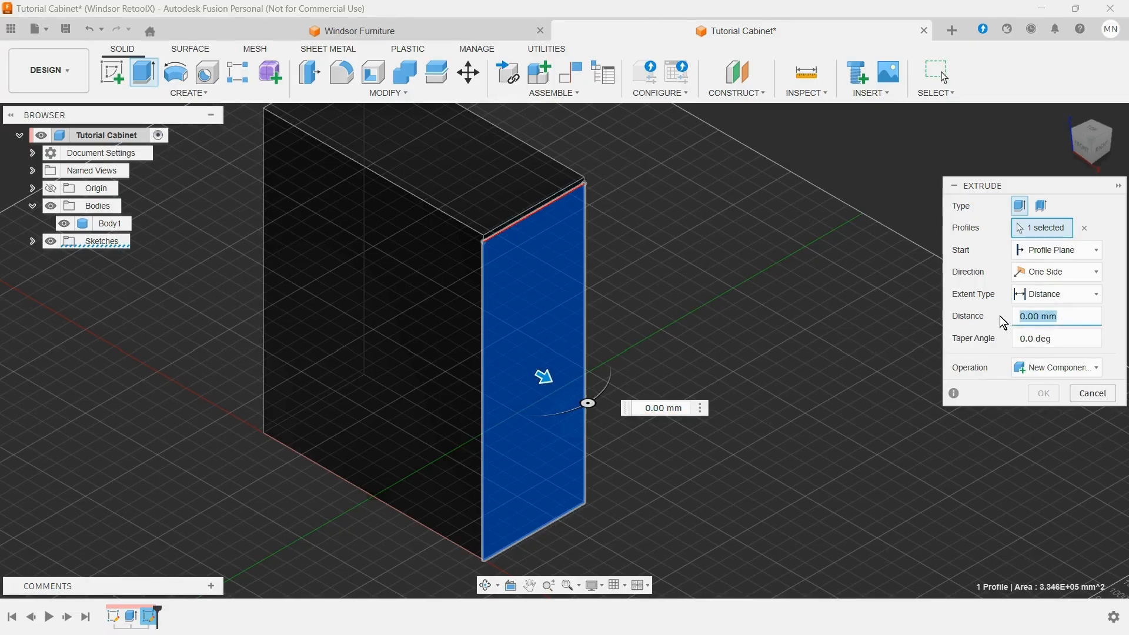
{"action": "type", "text": "-m"}
{"action": "left_click", "coordinate": [990, 337]}
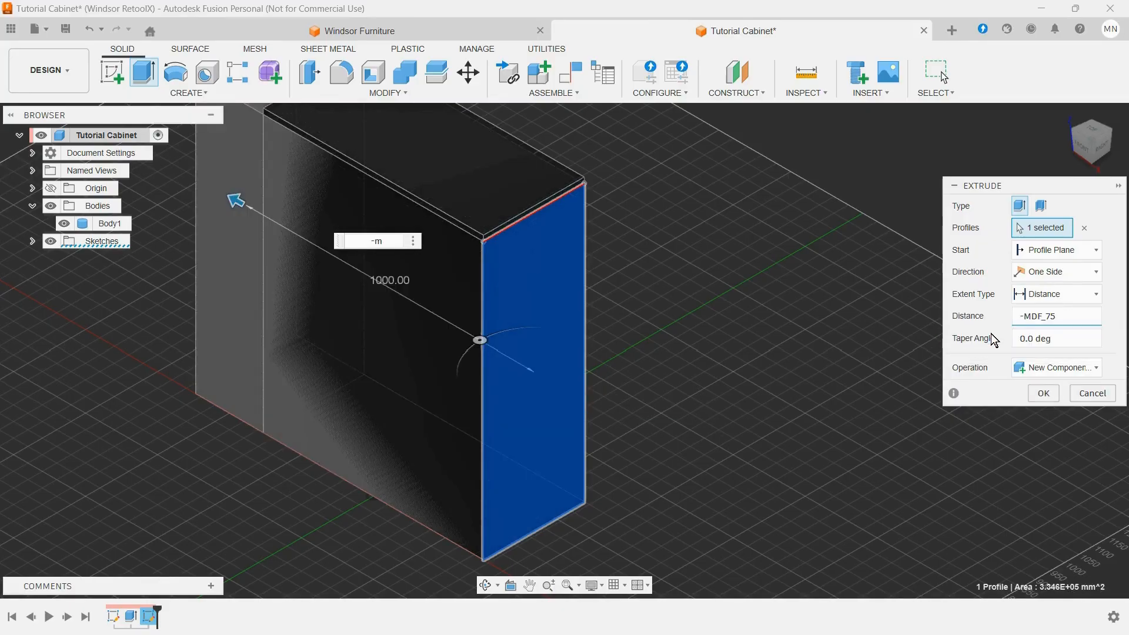
{"action": "left_click", "coordinate": [1041, 394]}
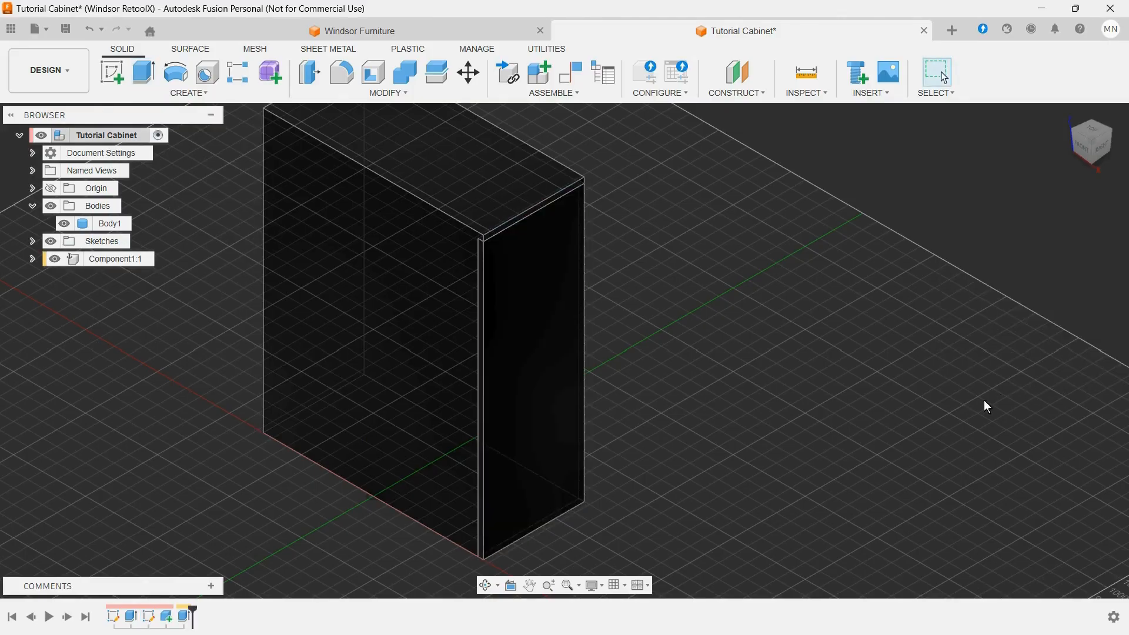
{"action": "scroll", "coordinate": [697, 432], "scroll_direction": "down", "scroll_amount": 3}
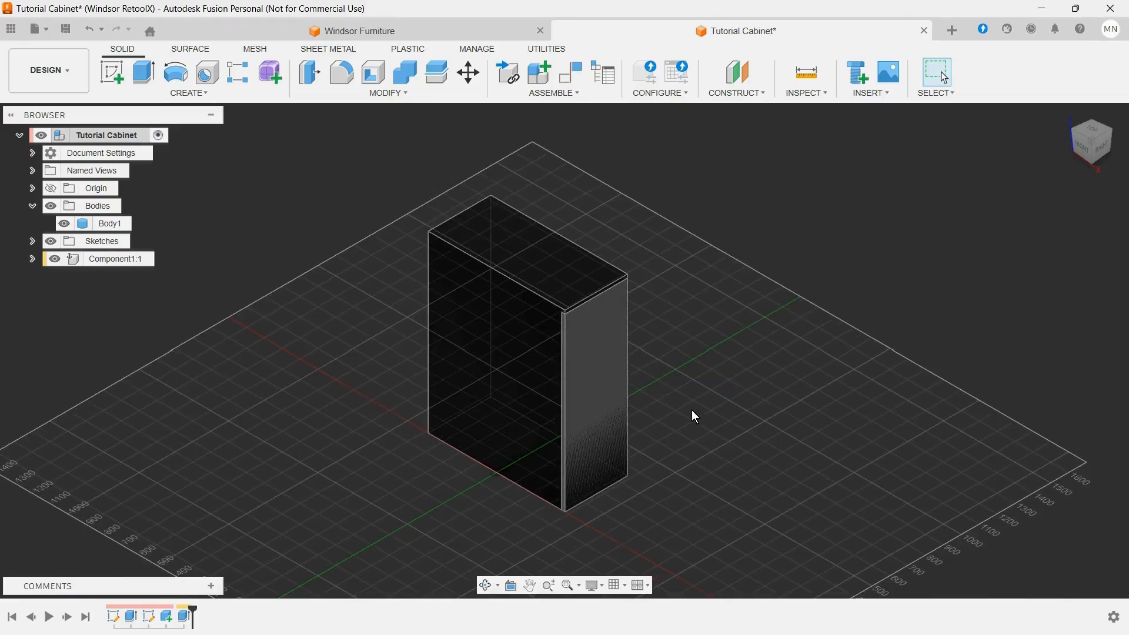
{"action": "scroll", "coordinate": [577, 309], "scroll_direction": "up", "scroll_amount": 3}
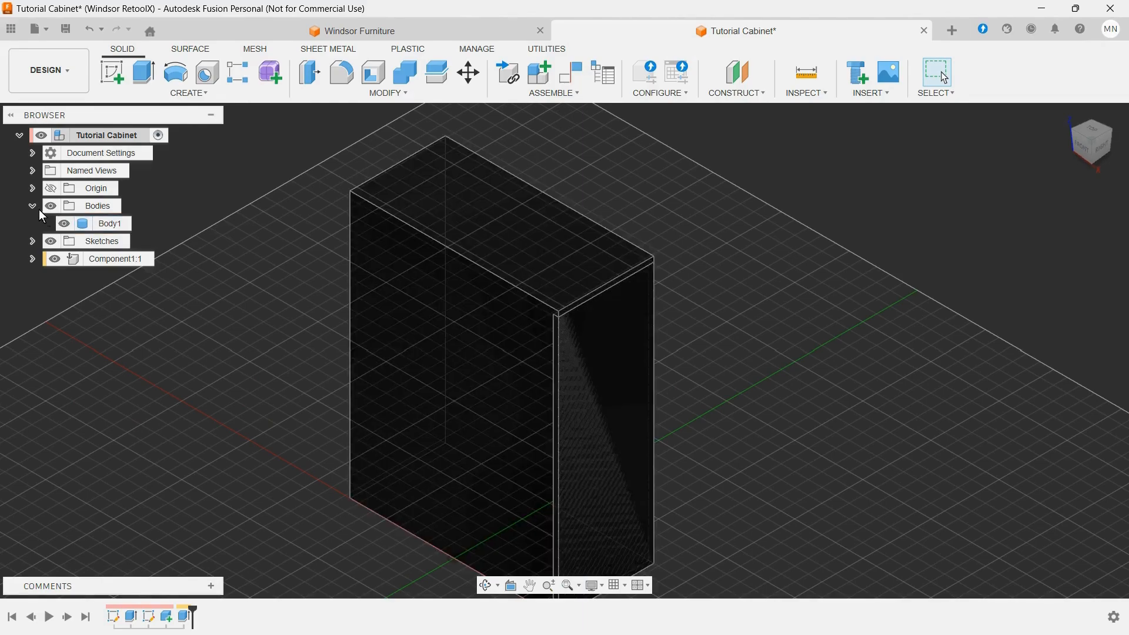
Step: Hide the glass-look main cabinet body, Body1, leaving the side panel component shown
{"action": "left_click", "coordinate": [33, 206]}
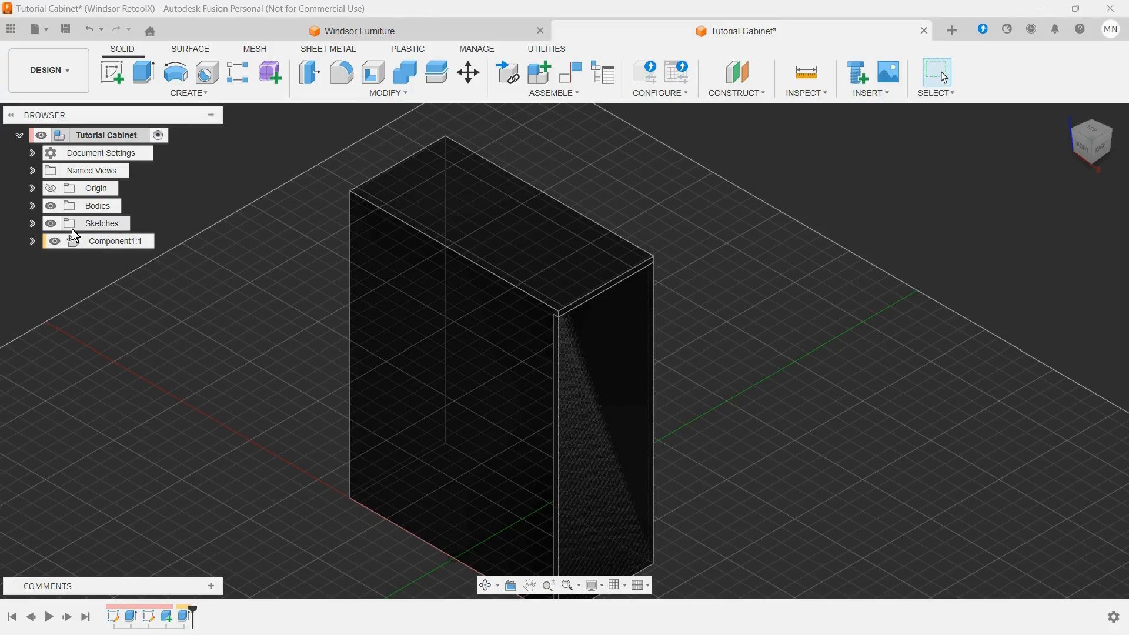
{"action": "left_click", "coordinate": [37, 206]}
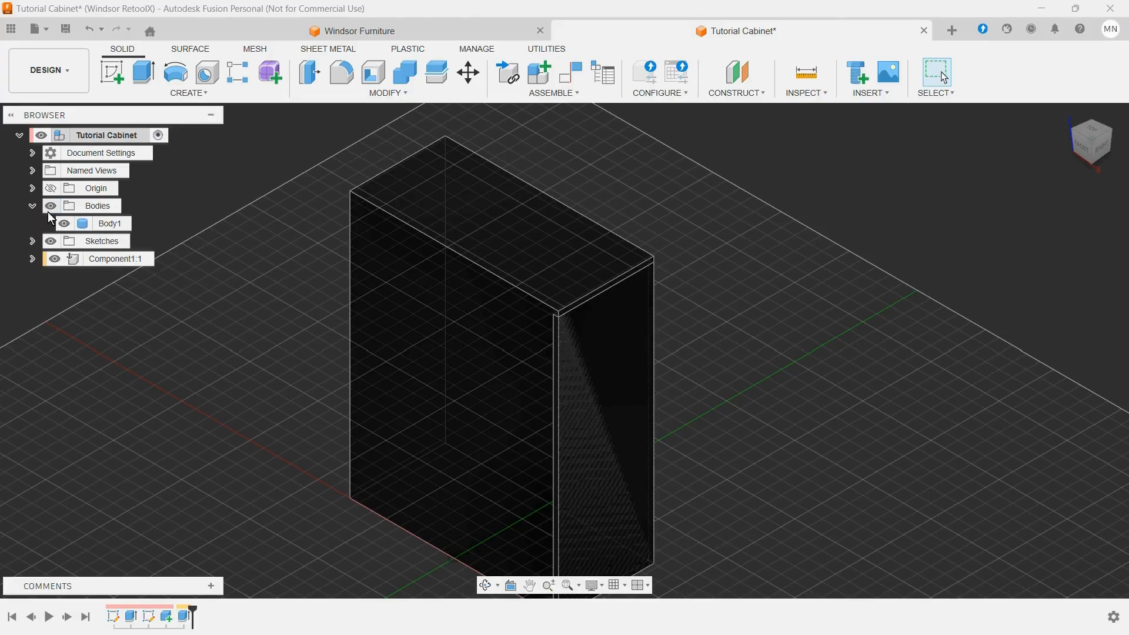
{"action": "left_click", "coordinate": [62, 221]}
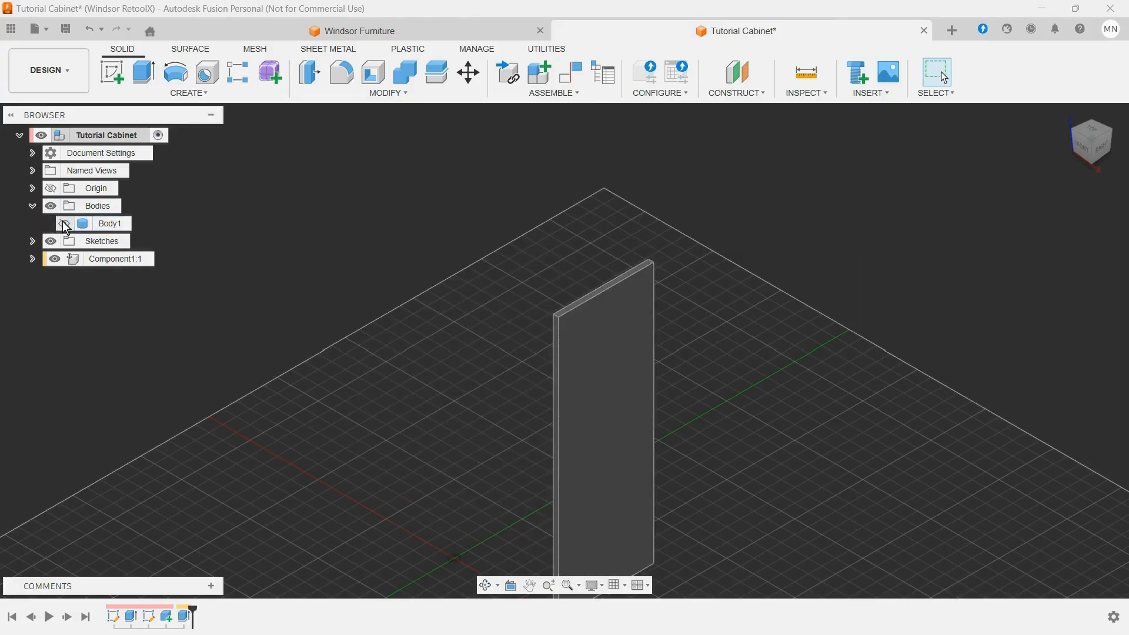
{"action": "left_click", "coordinate": [31, 206]}
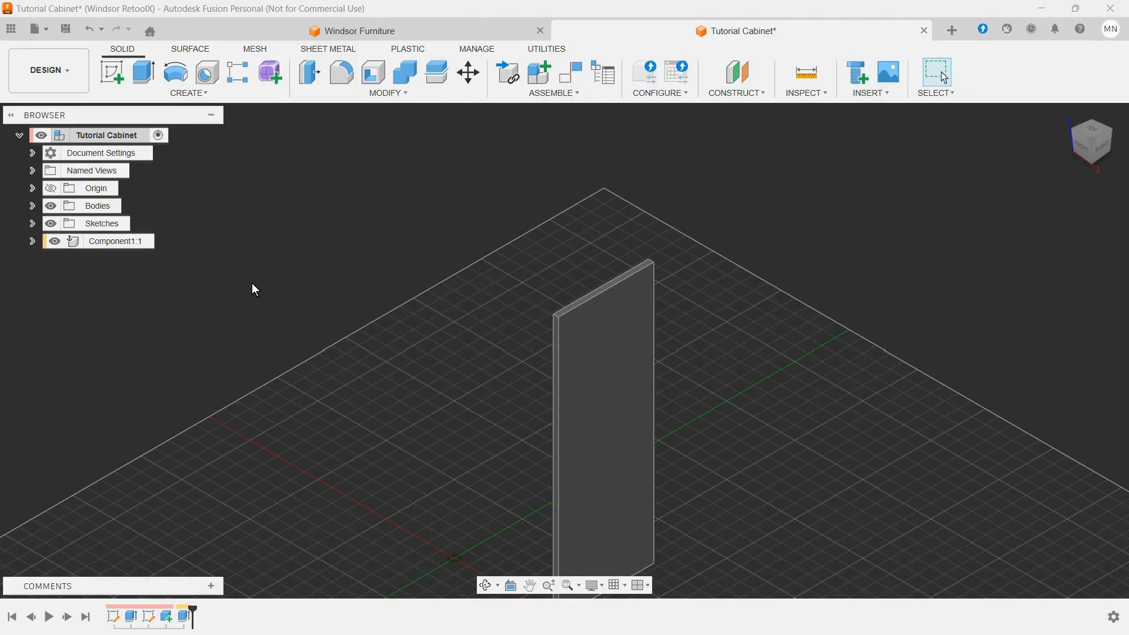
Step: Mirror the side panel as a component across the vertical origin plane parallel to the panel
{"action": "scroll", "coordinate": [265, 291], "scroll_direction": "down", "scroll_amount": 2}
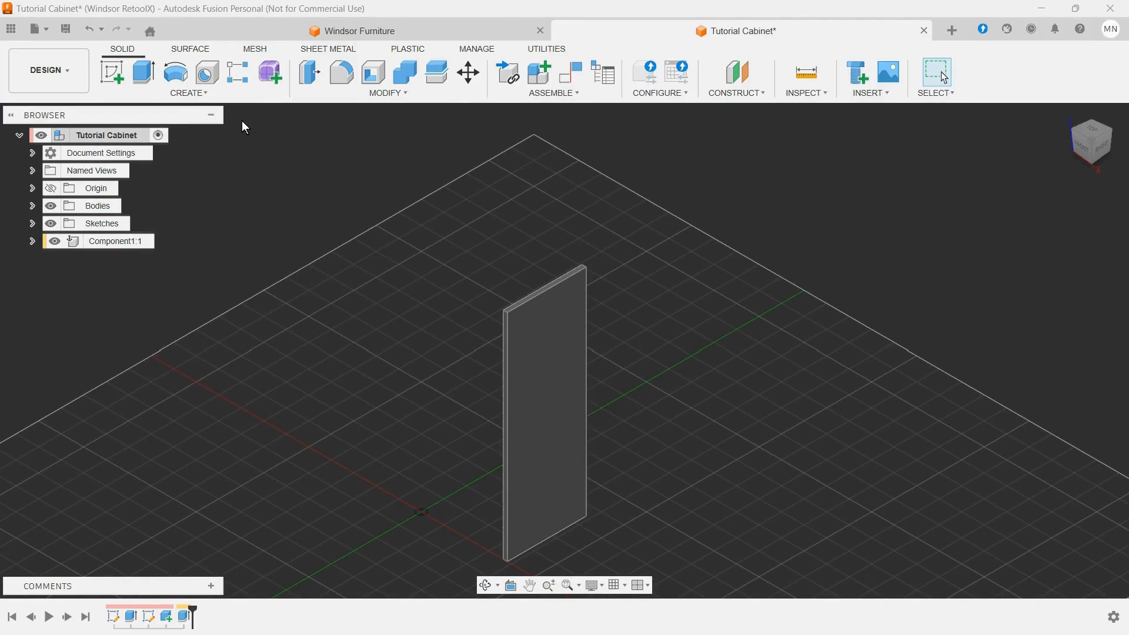
{"action": "left_click", "coordinate": [208, 96]}
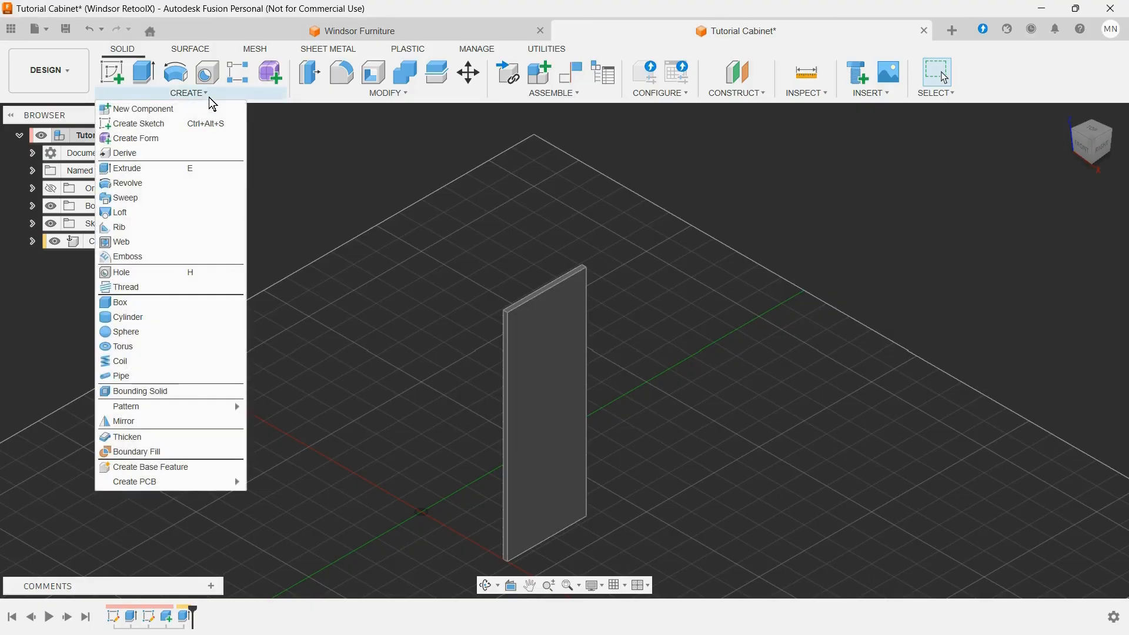
{"action": "left_click", "coordinate": [122, 421]}
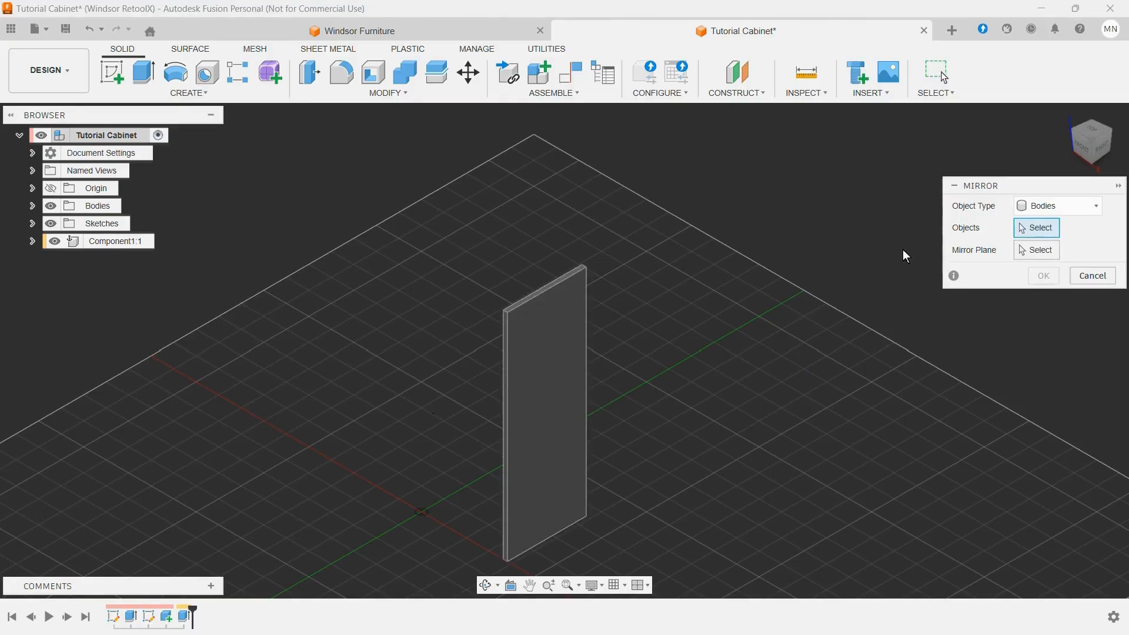
{"action": "left_click", "coordinate": [1078, 205]}
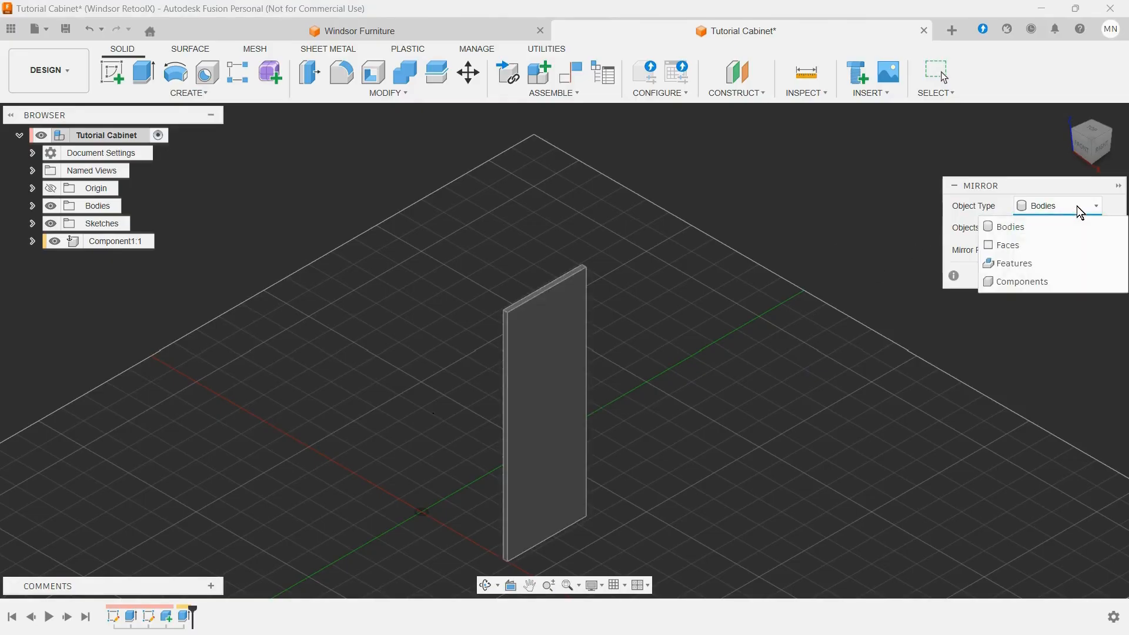
{"action": "left_click", "coordinate": [1022, 282]}
{"action": "left_click", "coordinate": [555, 323]}
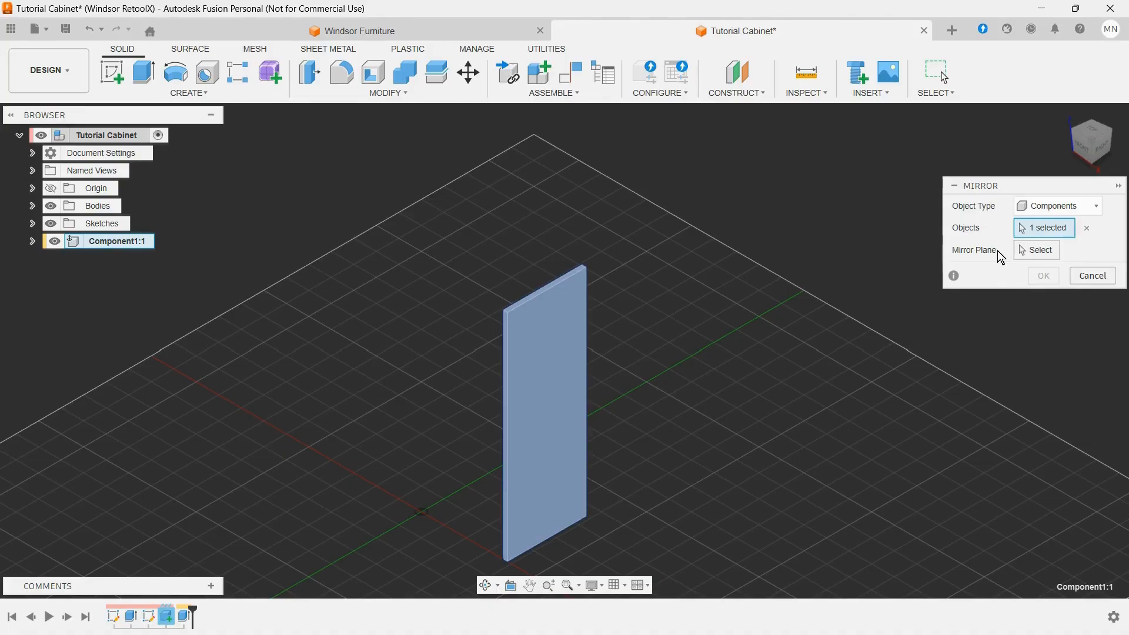
{"action": "left_click", "coordinate": [1021, 251]}
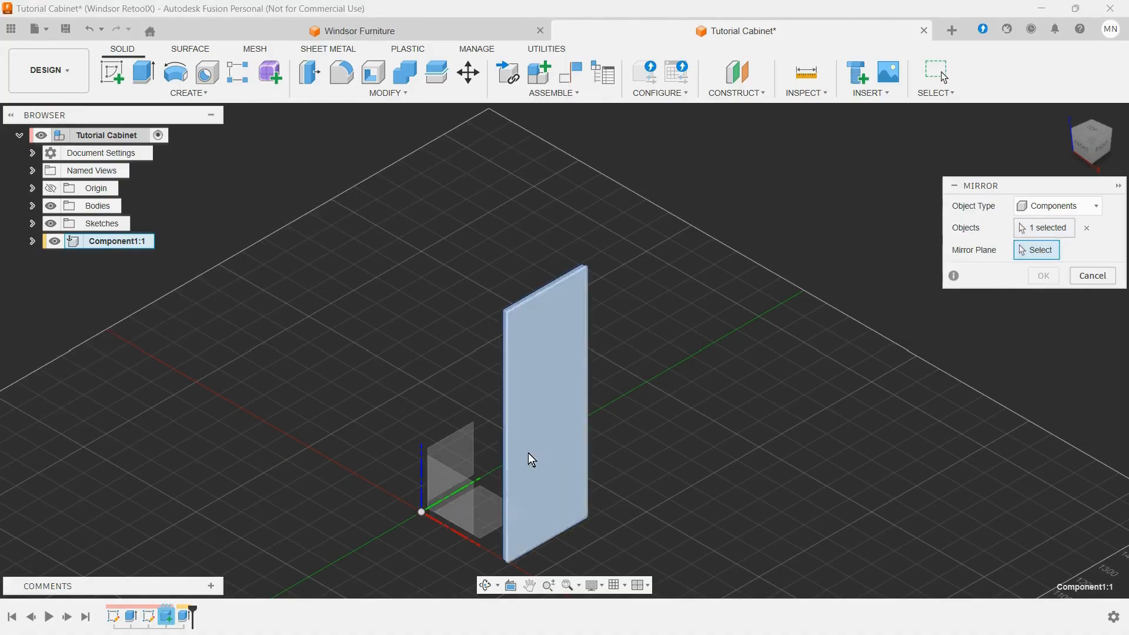
{"action": "left_click", "coordinate": [473, 441]}
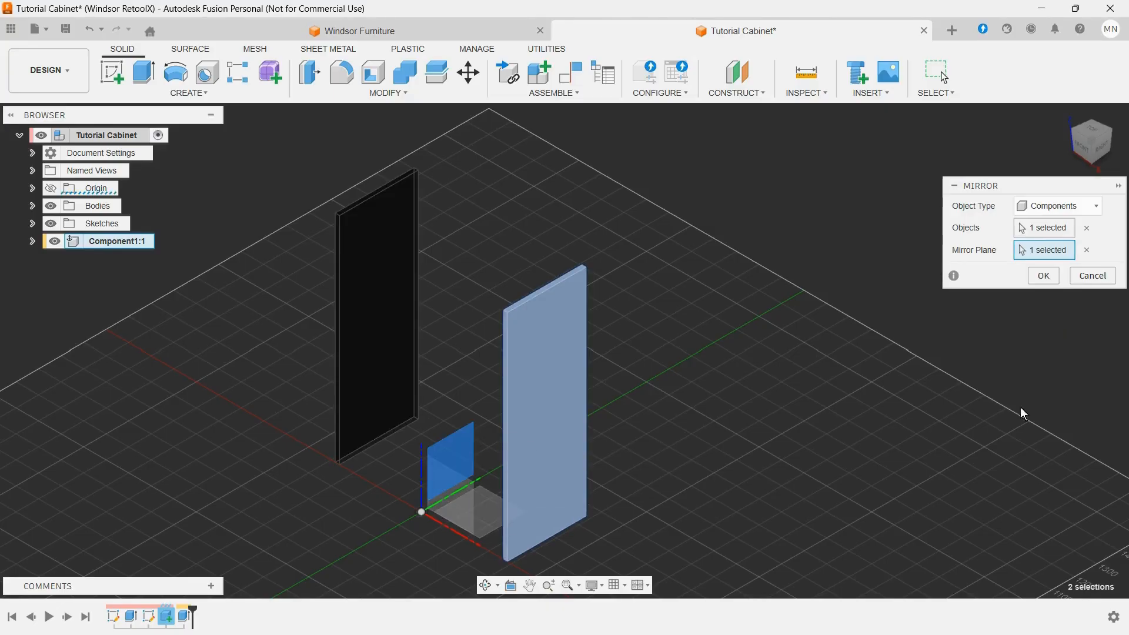
{"action": "left_click", "coordinate": [1044, 276]}
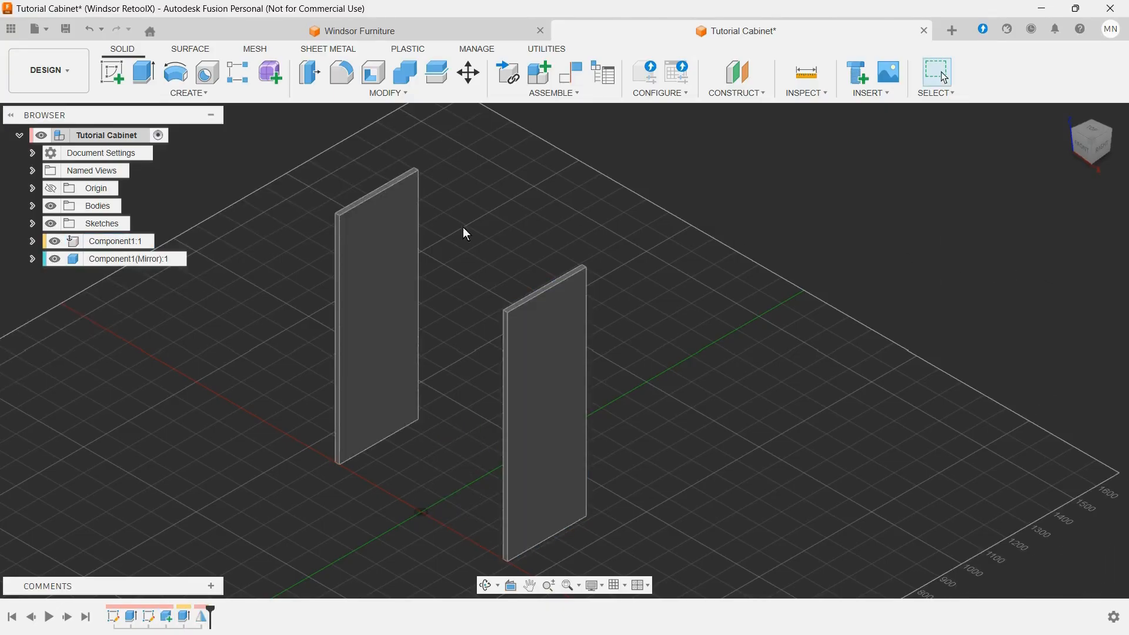
Step: Show the main cabinet body briefly to check both side panels against it, and hide it again
{"action": "left_click", "coordinate": [32, 206]}
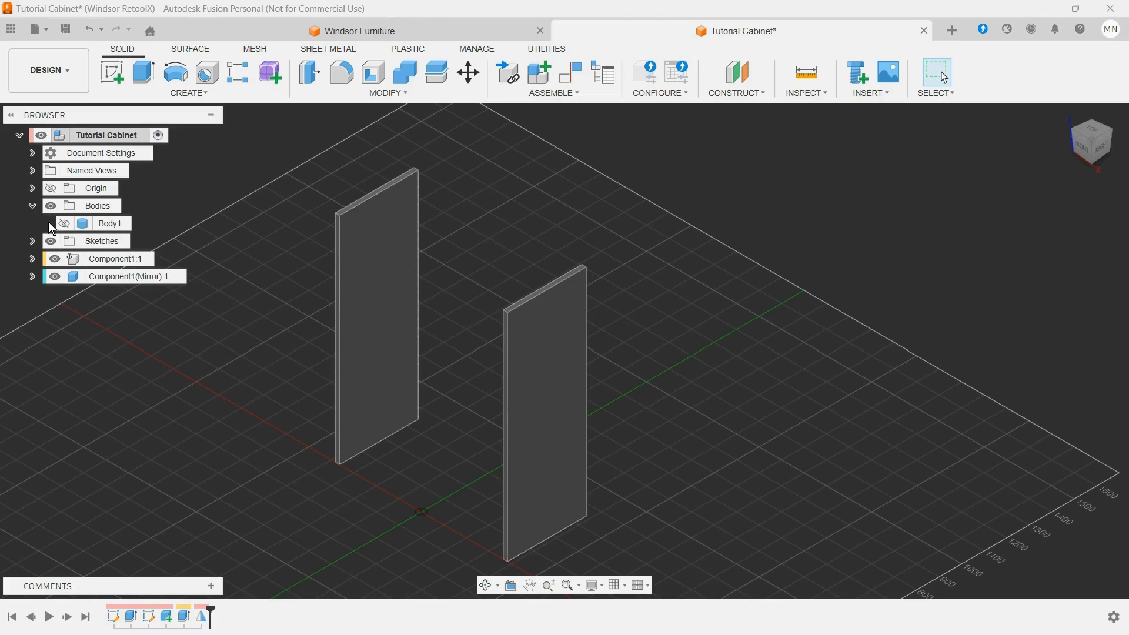
{"action": "left_click", "coordinate": [65, 224]}
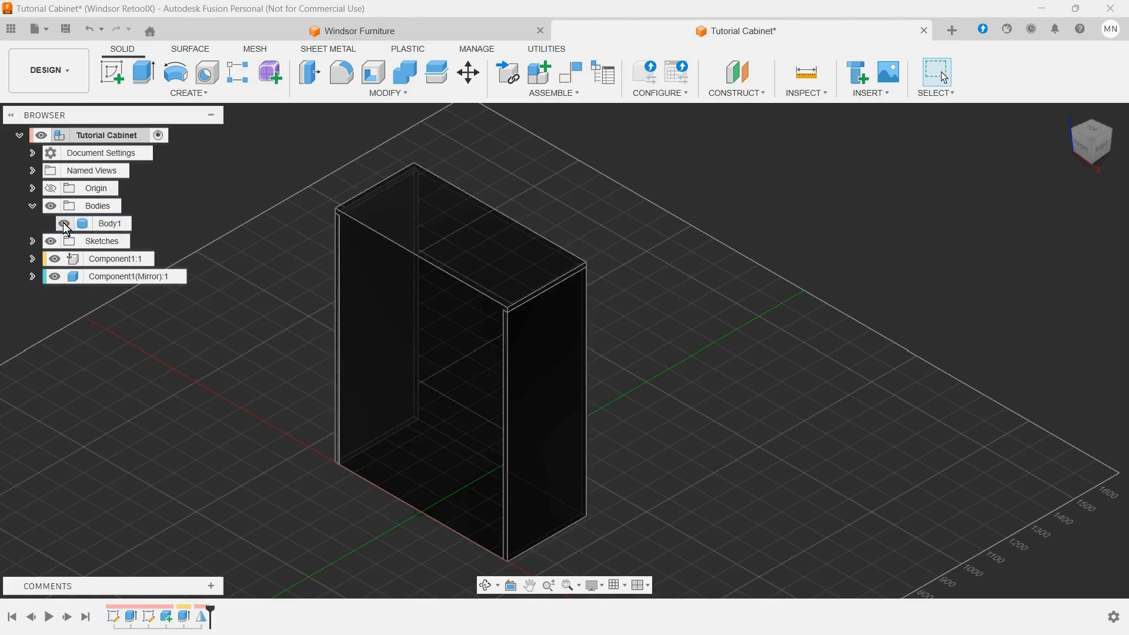
{"action": "left_click", "coordinate": [64, 223]}
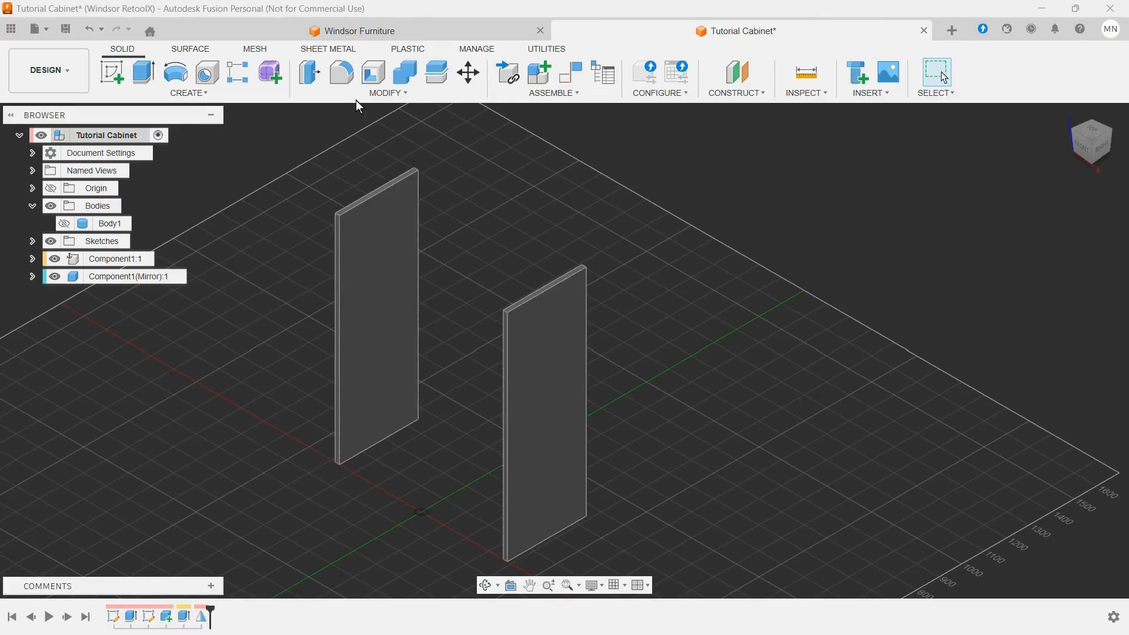
Step: On the mirrored panel's top face, sketch a two-point rectangle about 355 mm deep from its inner corner to near the other panel's diagonally opposite corner
{"action": "left_click", "coordinate": [112, 71]}
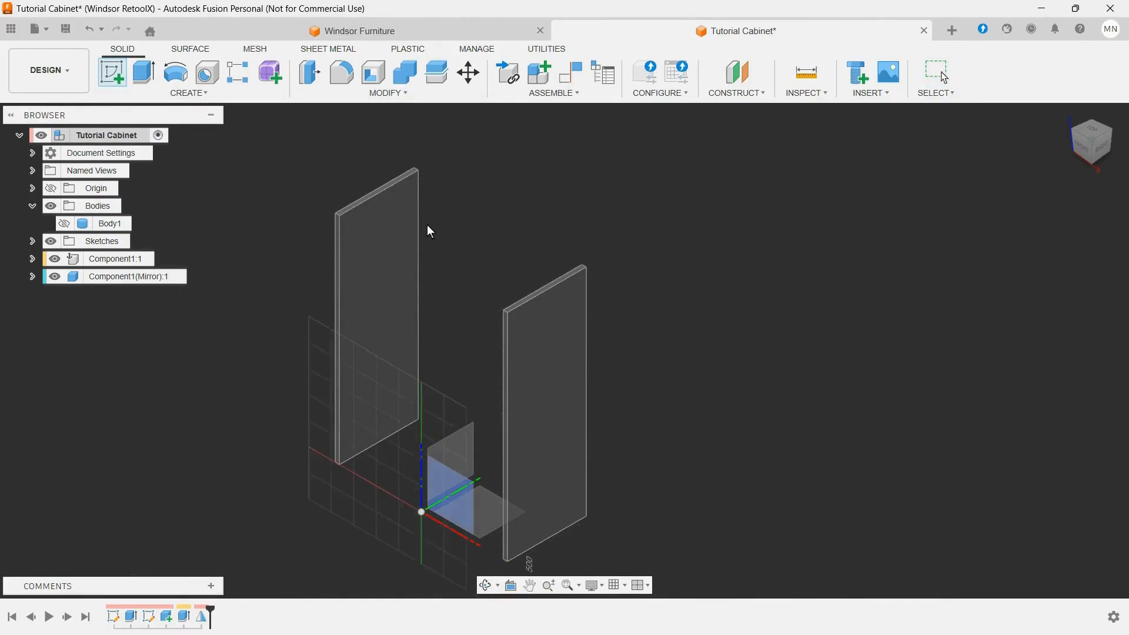
{"action": "scroll", "coordinate": [340, 207], "scroll_direction": "up", "scroll_amount": 5}
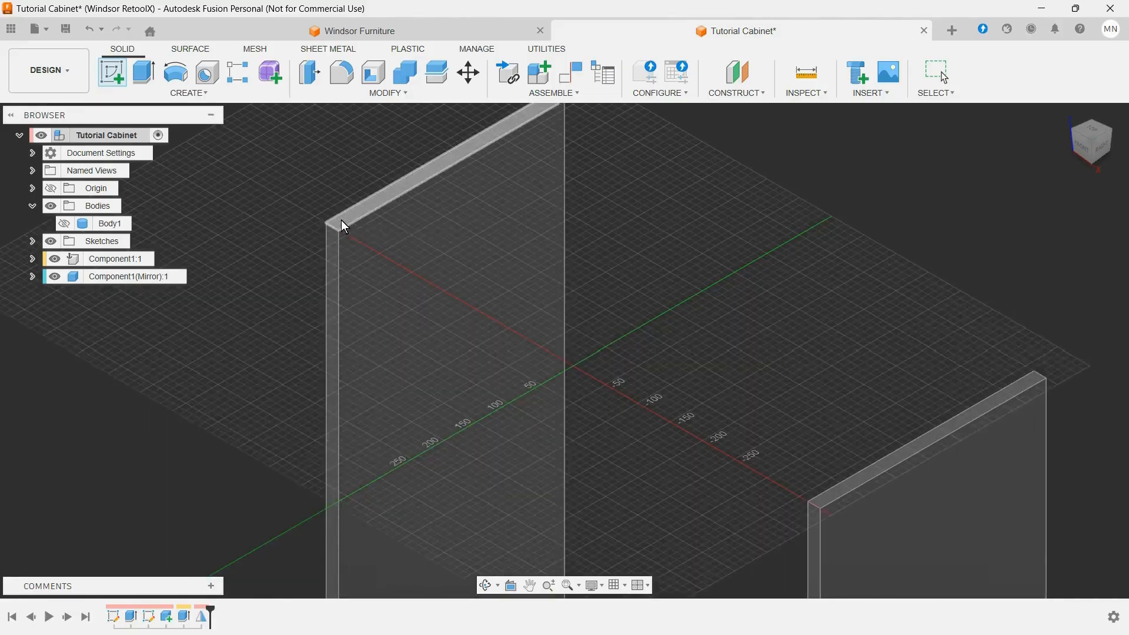
{"action": "left_click", "coordinate": [342, 222]}
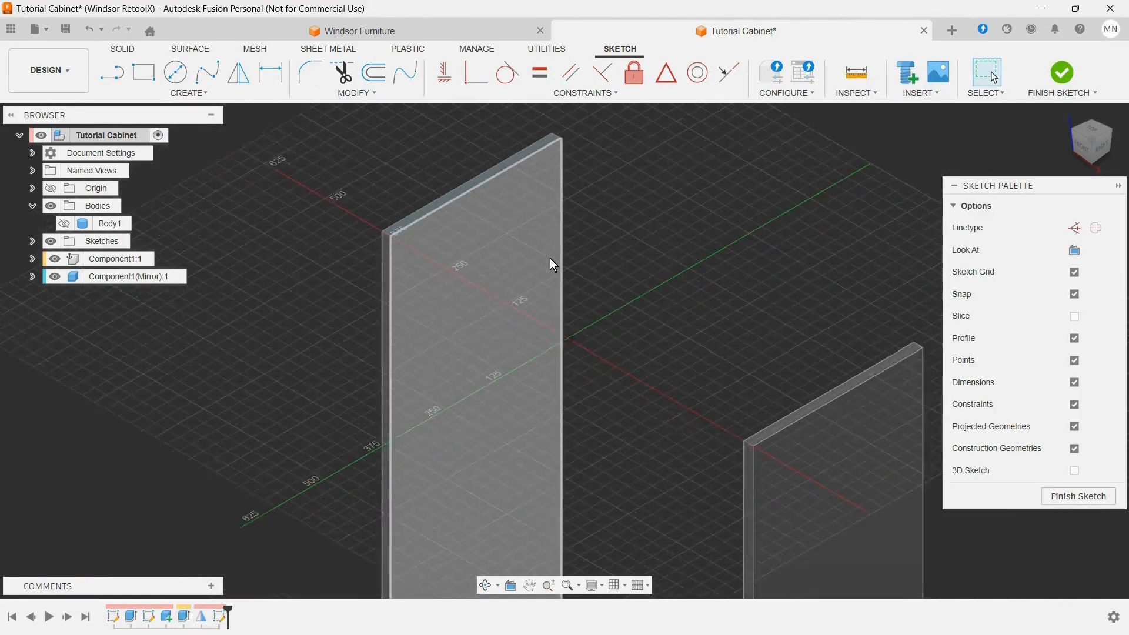
{"action": "scroll", "coordinate": [553, 265], "scroll_direction": "down", "scroll_amount": 4}
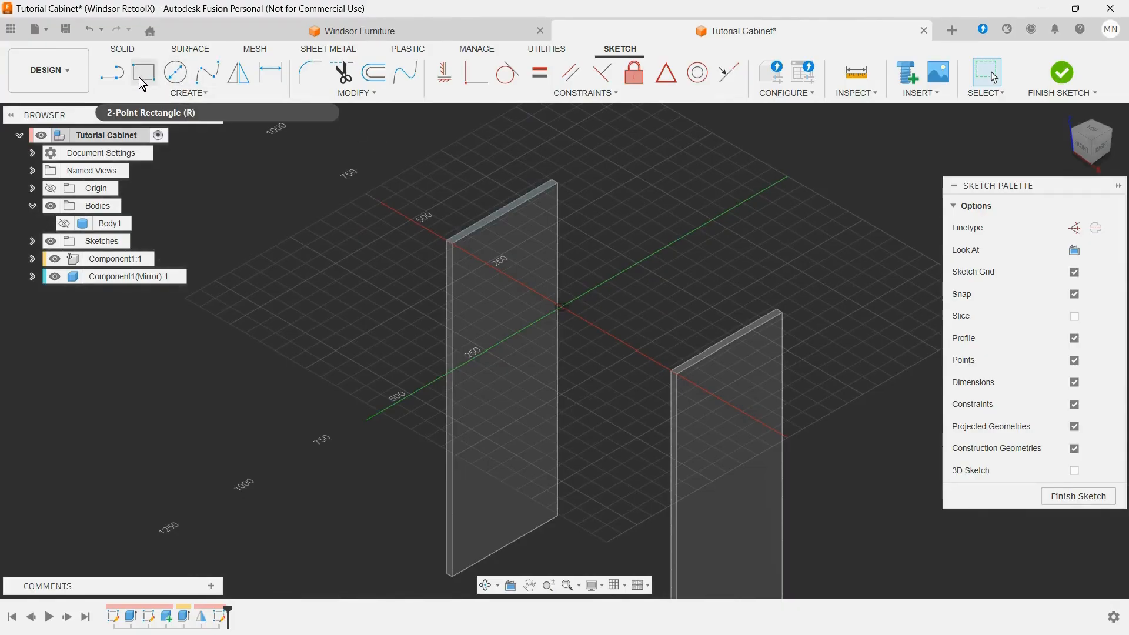
{"action": "left_click", "coordinate": [141, 84]}
{"action": "scroll", "coordinate": [470, 247], "scroll_direction": "up", "scroll_amount": 3}
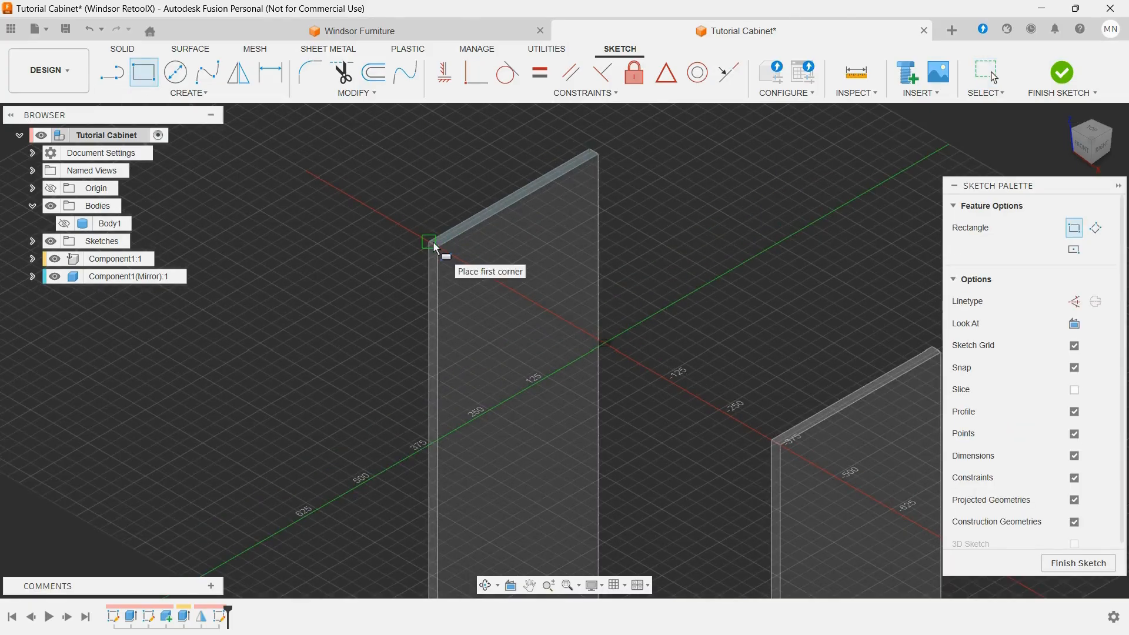
{"action": "left_click", "coordinate": [439, 246]}
{"action": "scroll", "coordinate": [547, 265], "scroll_direction": "down", "scroll_amount": 3}
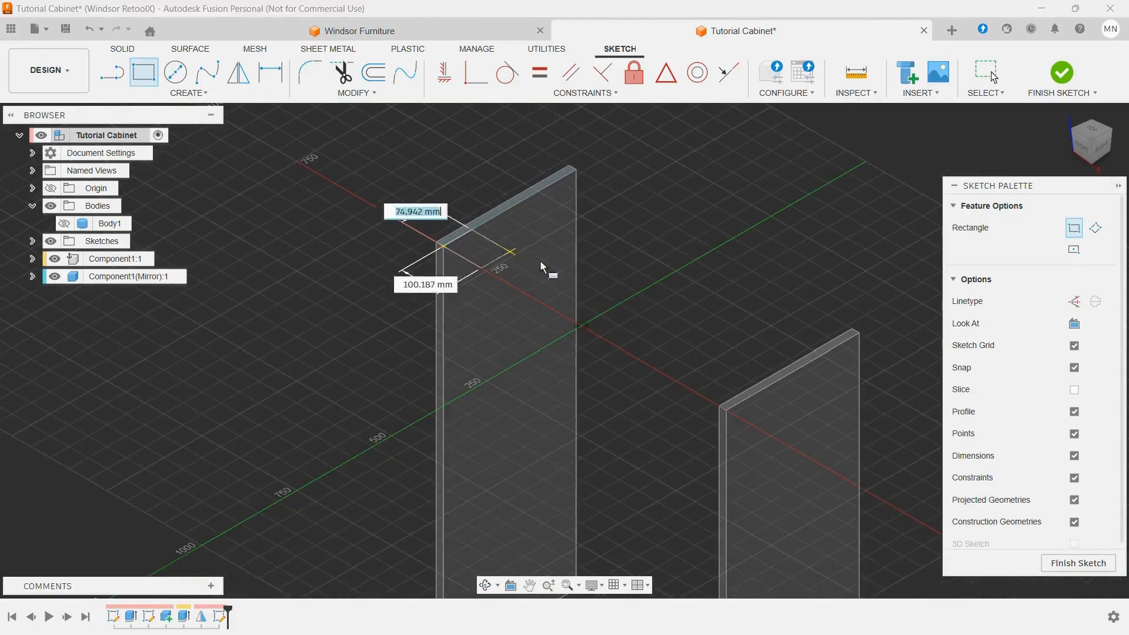
{"action": "scroll", "coordinate": [863, 339], "scroll_direction": "up", "scroll_amount": 3}
{"action": "left_click", "coordinate": [863, 339]}
{"action": "scroll", "coordinate": [859, 343], "scroll_direction": "up", "scroll_amount": 4}
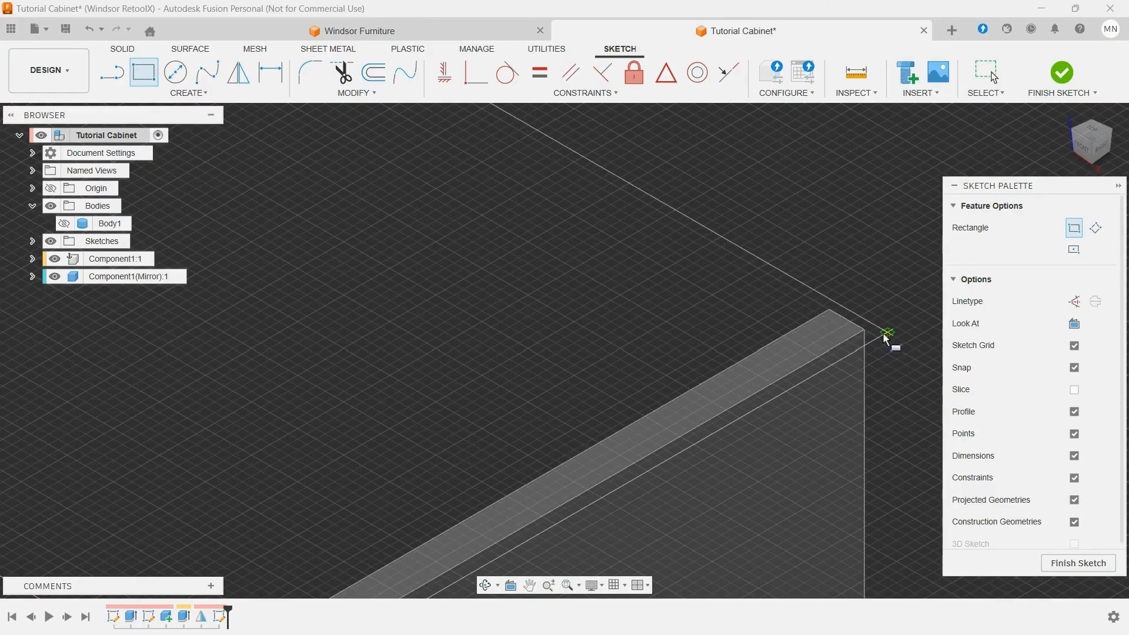
{"action": "left_click", "coordinate": [852, 312]}
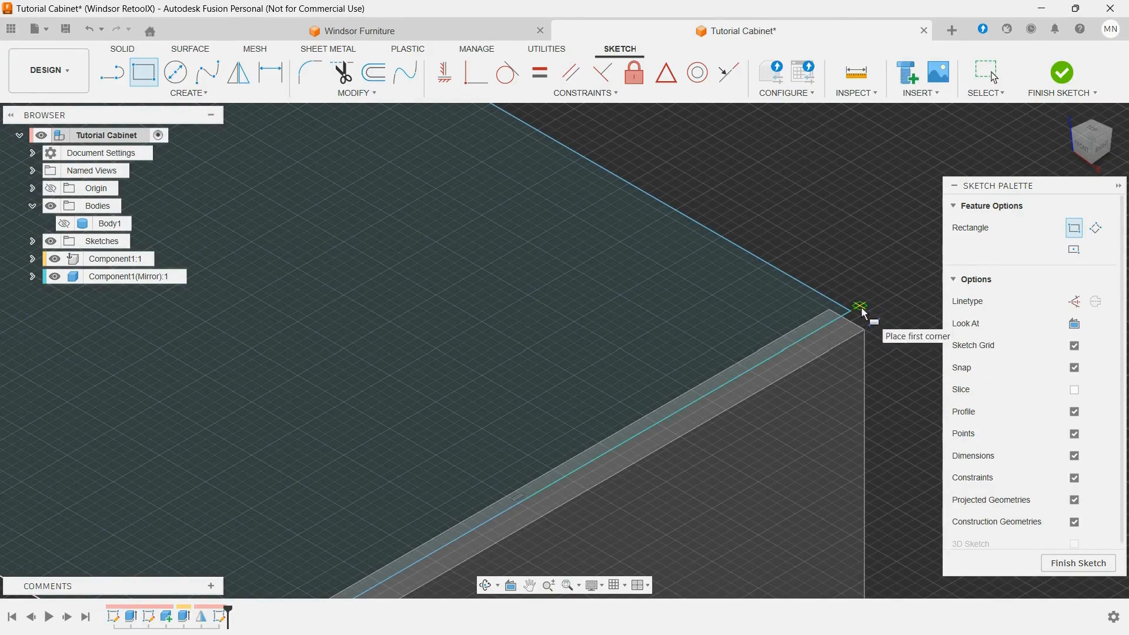
{"action": "key", "text": "Escape"}
Step: Make the rectangle's free corner coincident with the original side panel's outer top corner and finish the sketch
{"action": "scroll", "coordinate": [874, 312], "scroll_direction": "up", "scroll_amount": 2}
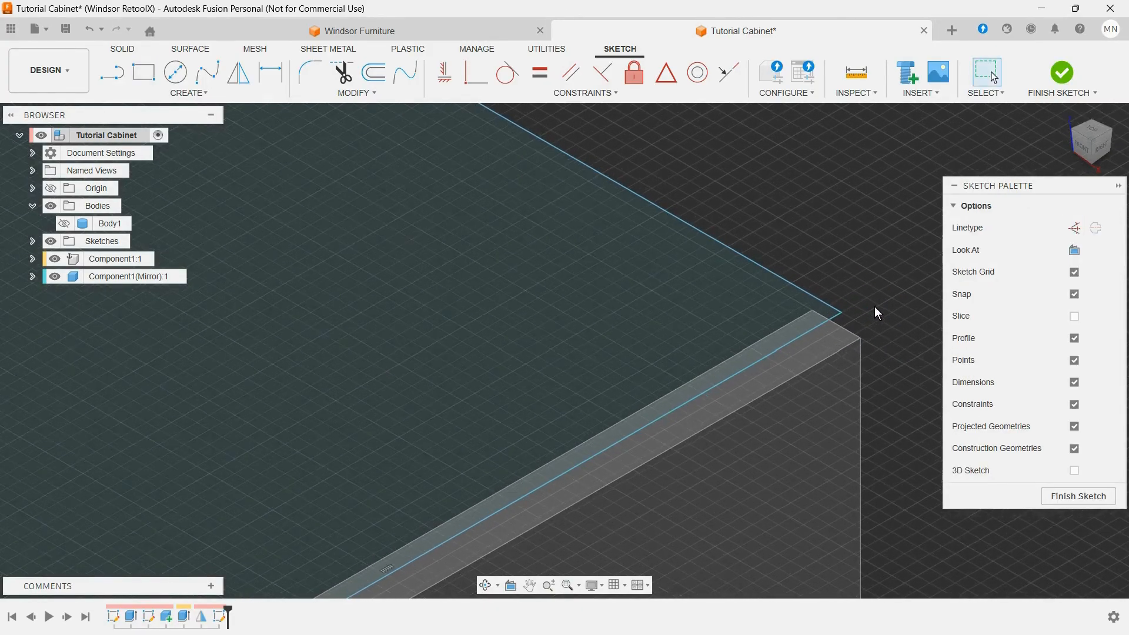
{"action": "left_click", "coordinate": [838, 312]}
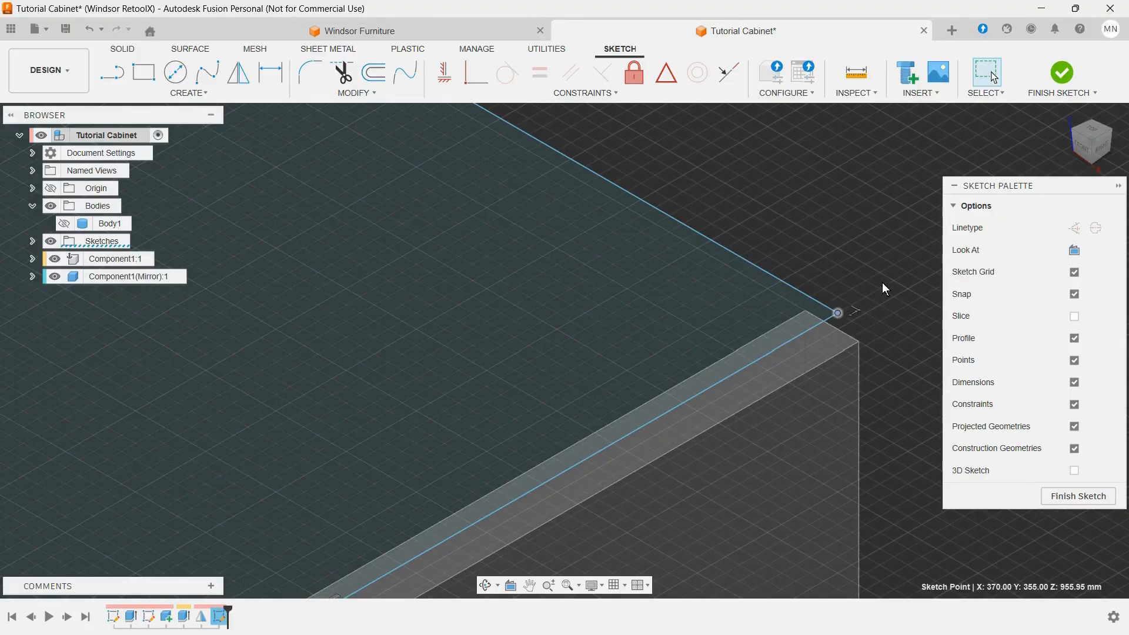
{"action": "left_click", "coordinate": [859, 345], "text": "ctrl"}
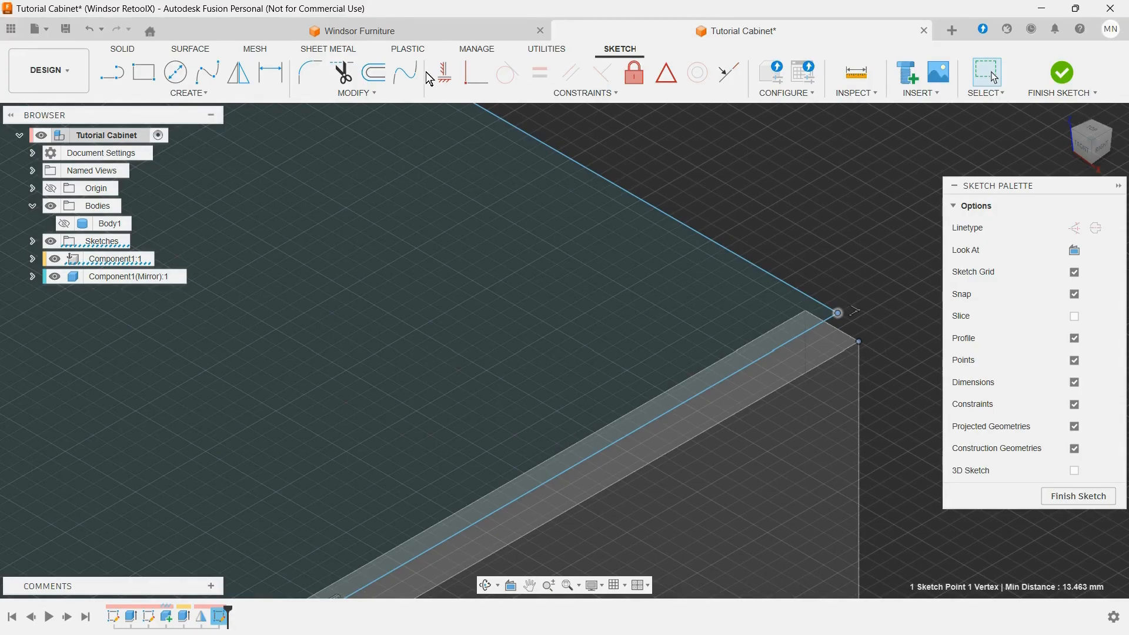
{"action": "left_click", "coordinate": [479, 78]}
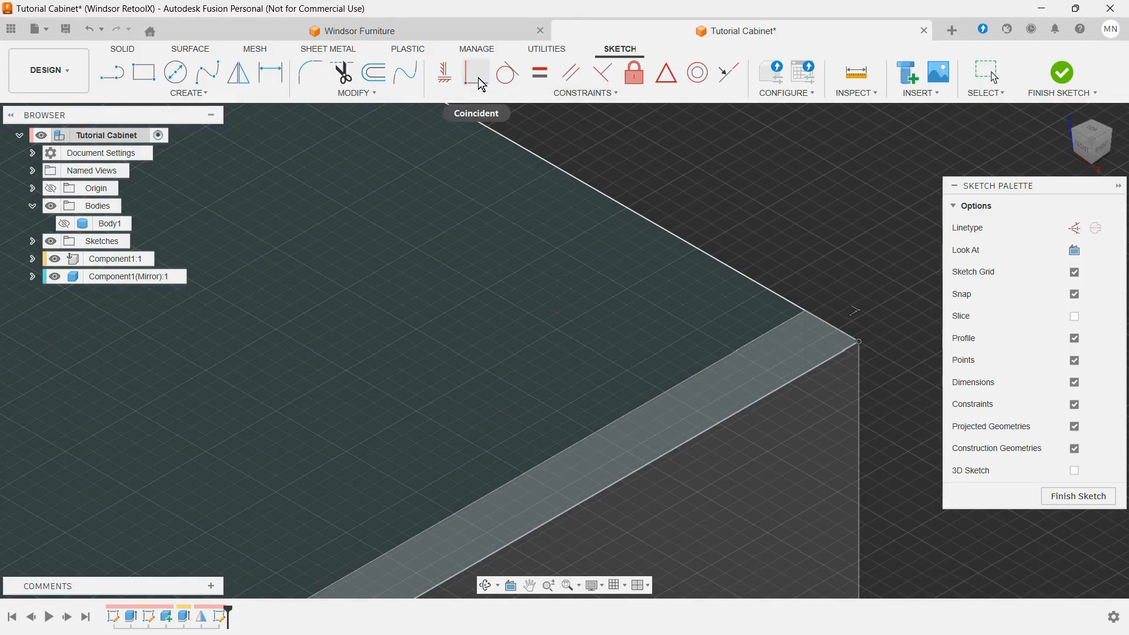
{"action": "left_click", "coordinate": [496, 87]}
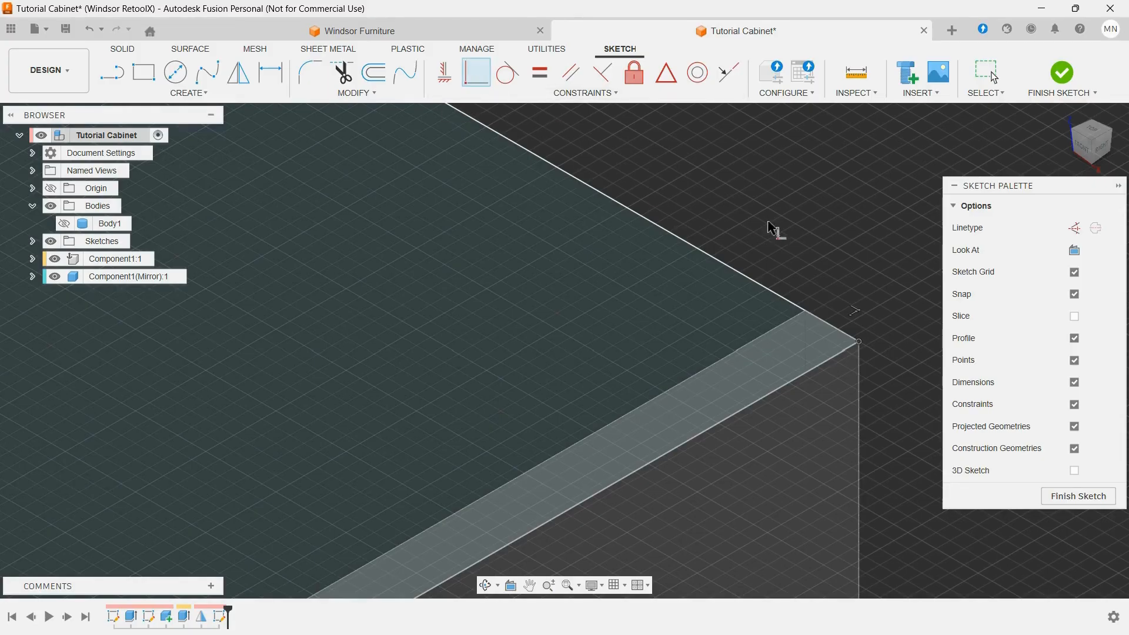
{"action": "left_click", "coordinate": [1103, 498]}
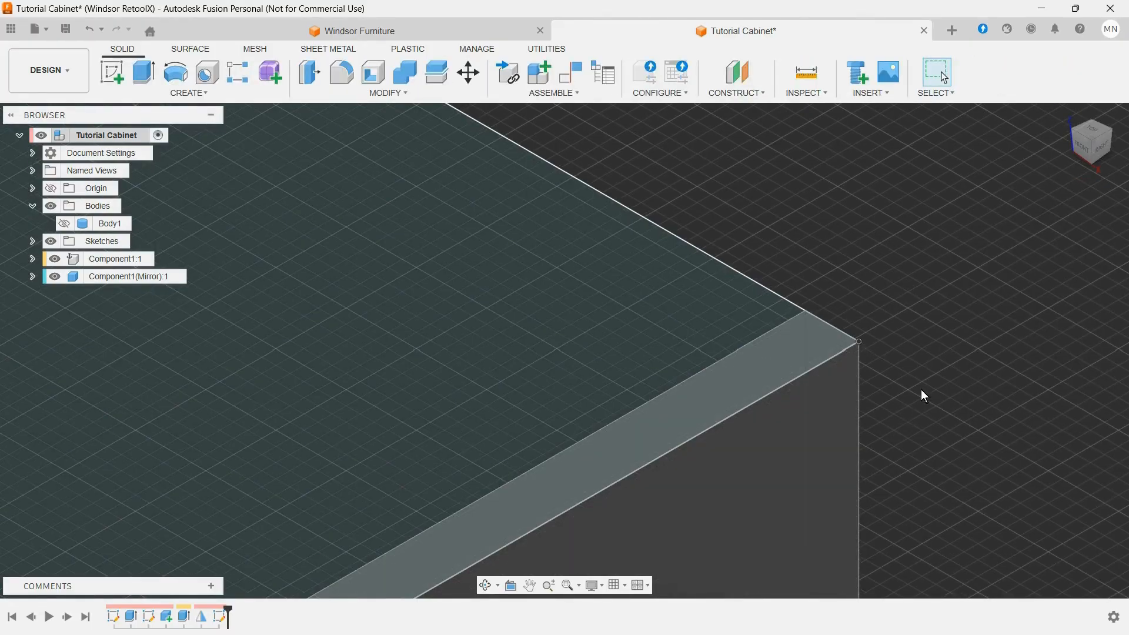
Step: Extrude both top sketch regions, including the strip over the mirrored panel, by MDF_75, joining them to the mirrored panel
{"action": "scroll", "coordinate": [924, 375], "scroll_direction": "down", "scroll_amount": 2}
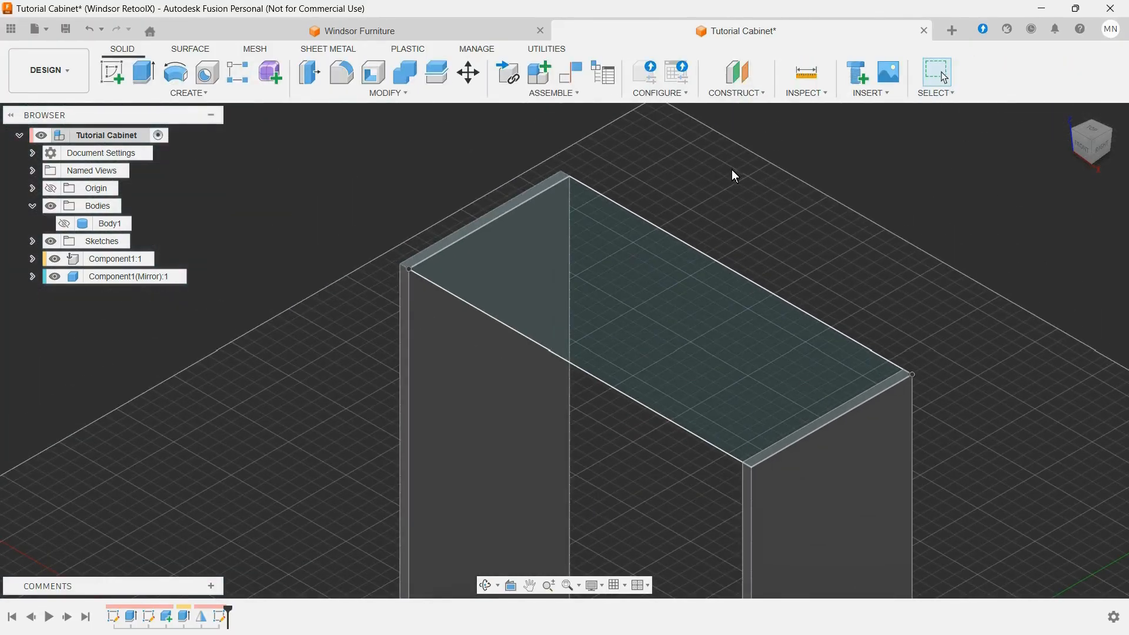
{"action": "scroll", "coordinate": [732, 170], "scroll_direction": "up", "scroll_amount": 1}
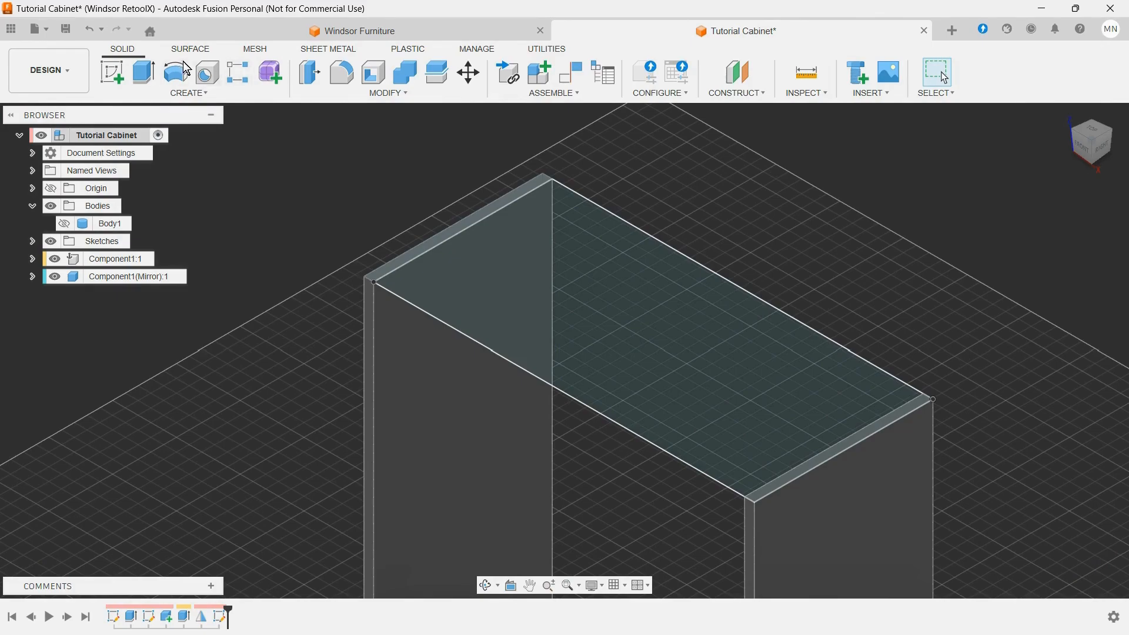
{"action": "left_click", "coordinate": [143, 72]}
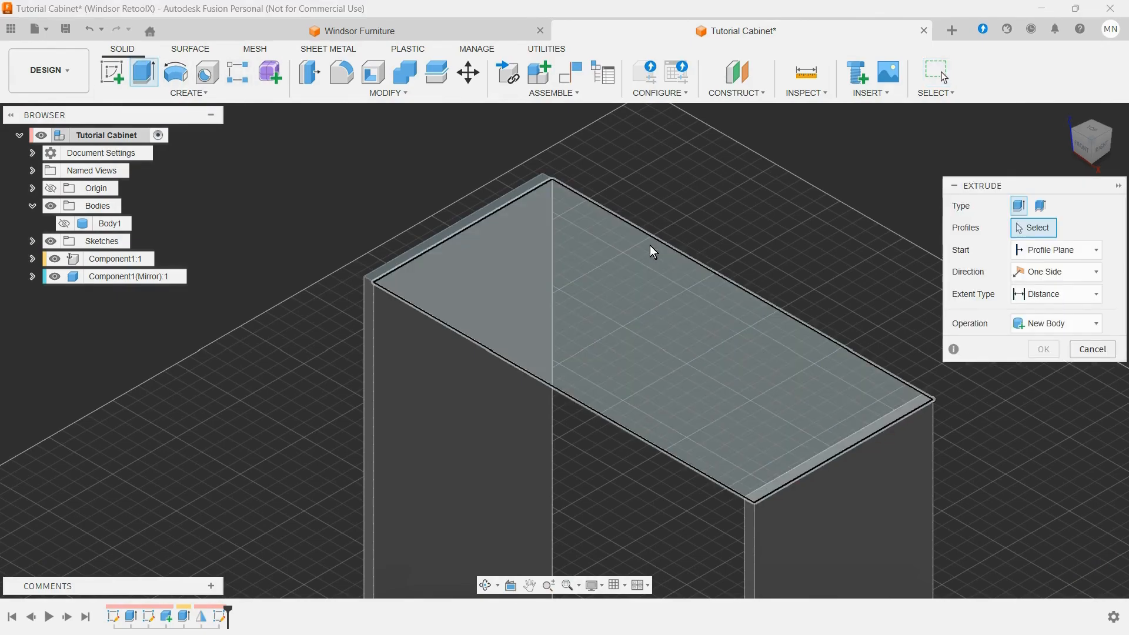
{"action": "left_click", "coordinate": [628, 254]}
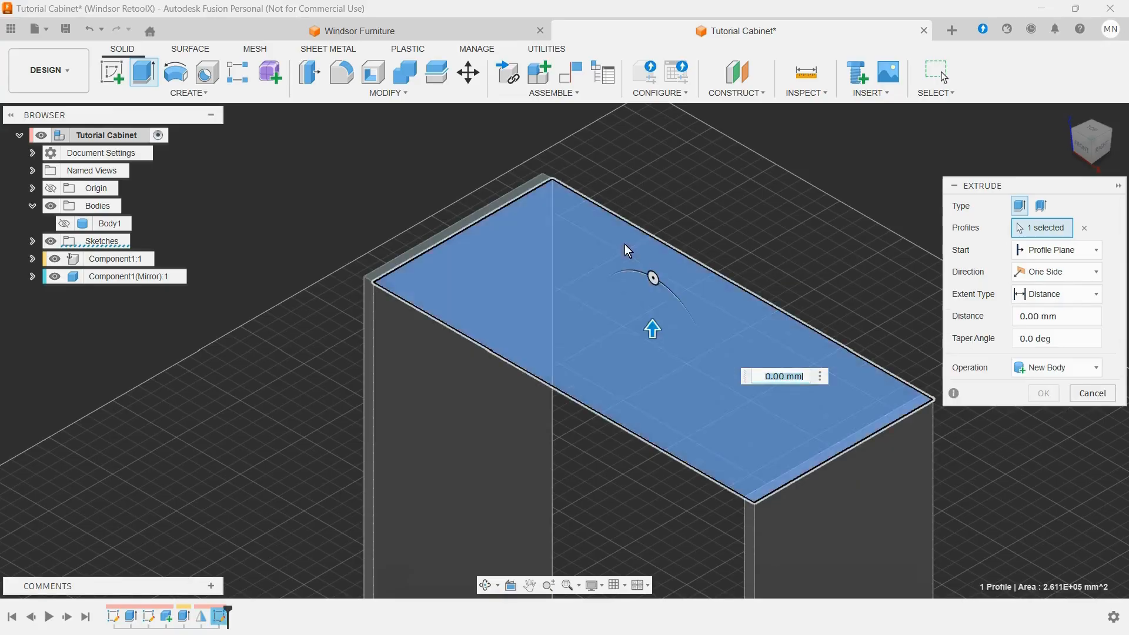
{"action": "scroll", "coordinate": [553, 168], "scroll_direction": "up", "scroll_amount": 5}
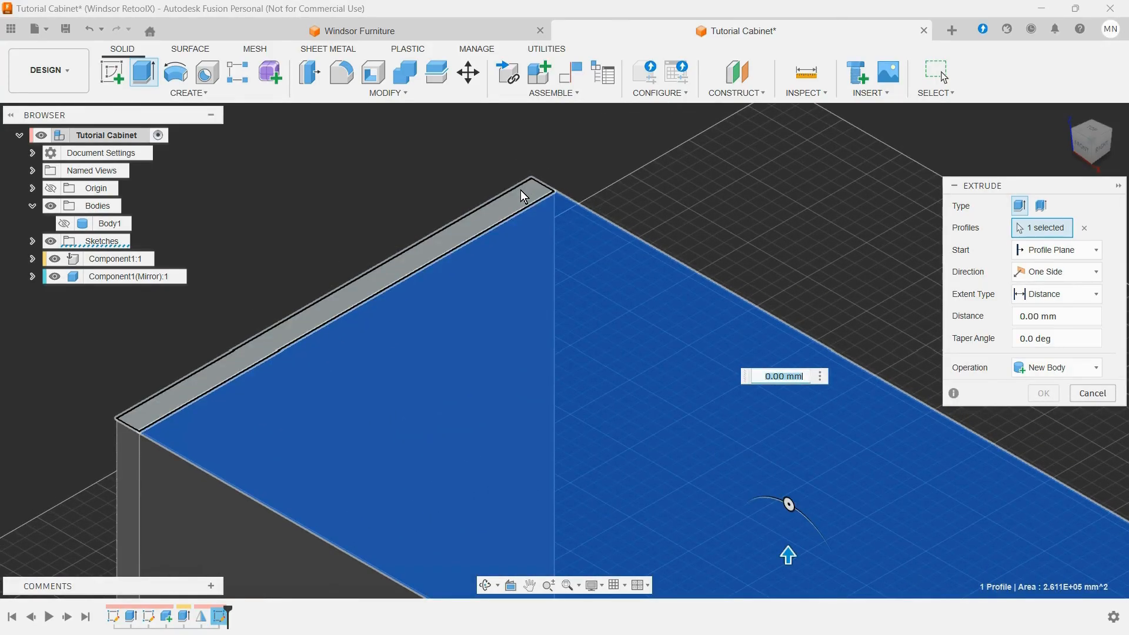
{"action": "left_click", "coordinate": [521, 189]}
{"action": "scroll", "coordinate": [621, 166], "scroll_direction": "down", "scroll_amount": 5}
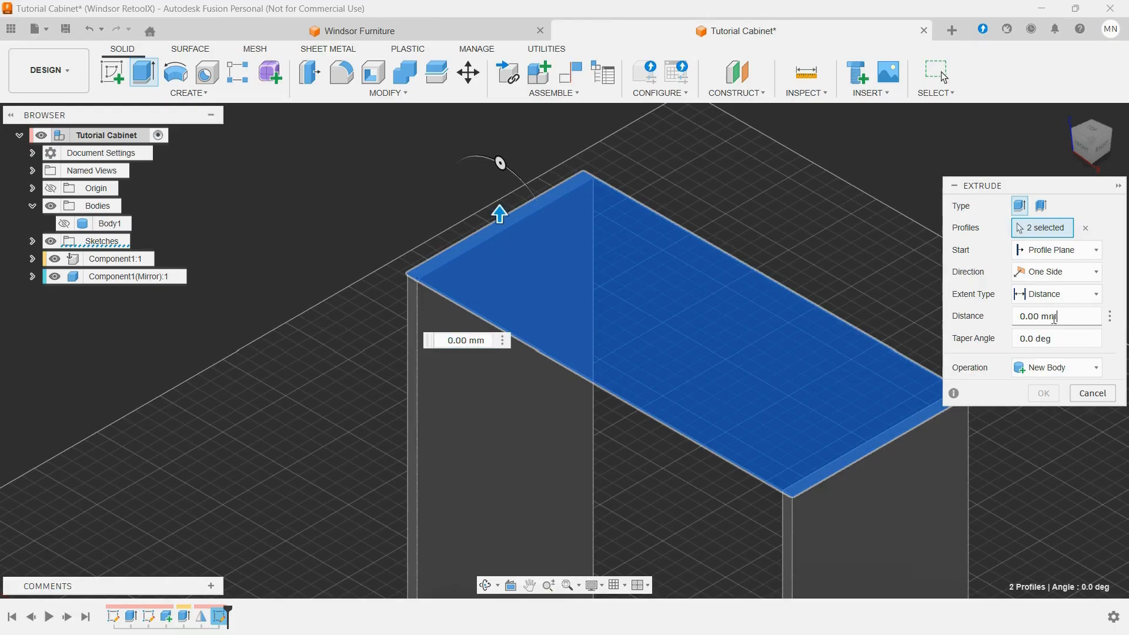
{"action": "left_click_drag", "start_coordinate": [1068, 319], "coordinate": [973, 323]}
{"action": "type", "text": "m"}
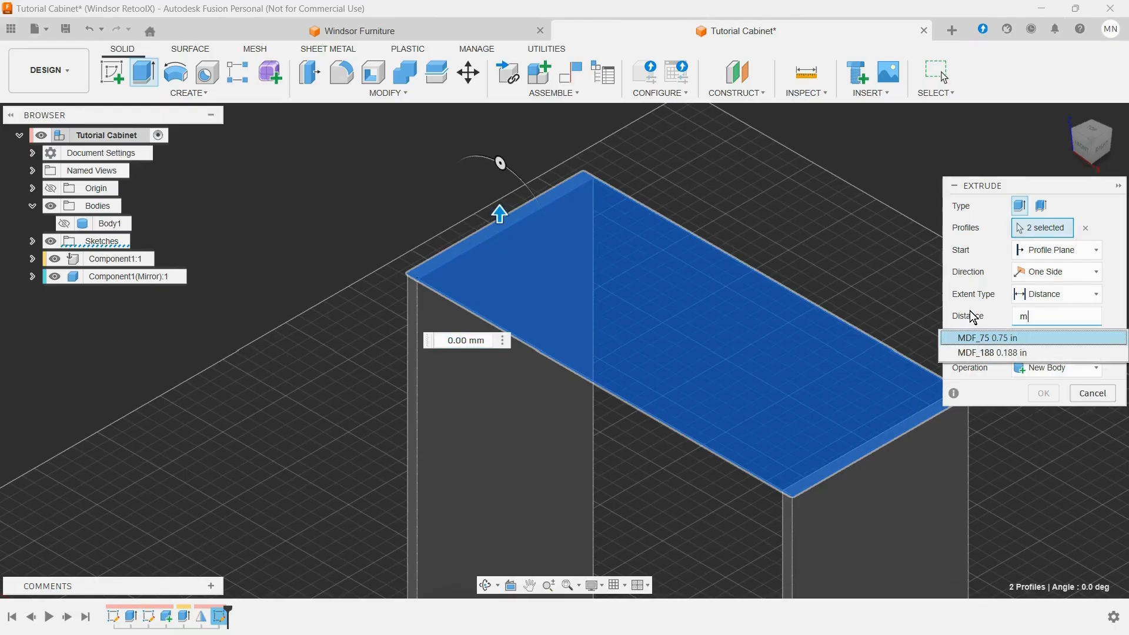
{"action": "left_click", "coordinate": [982, 331]}
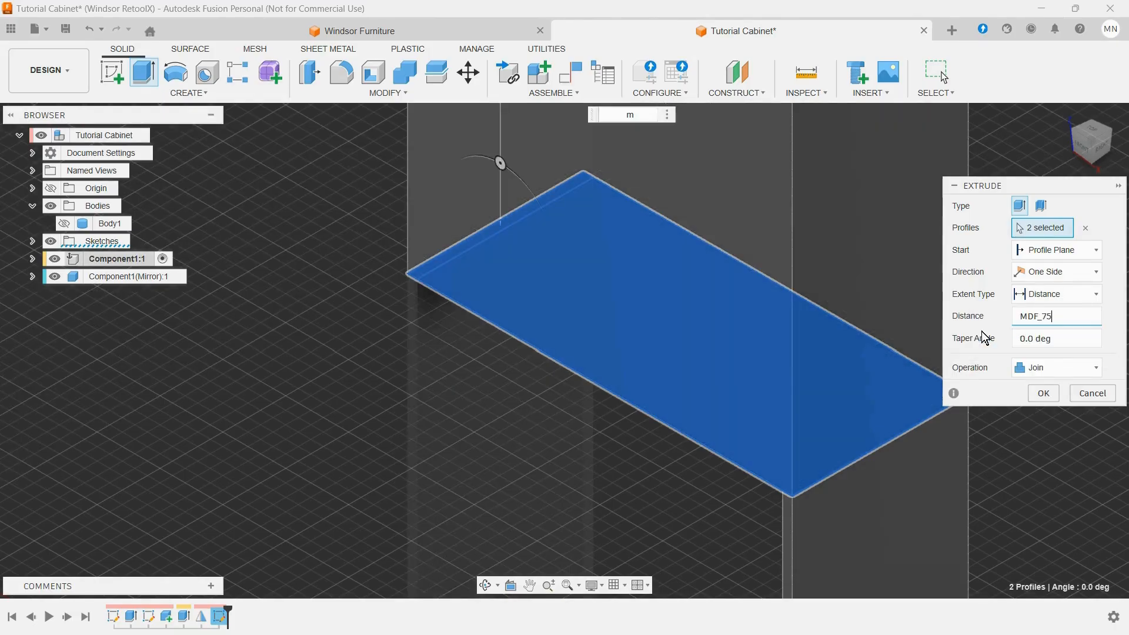
{"action": "left_click", "coordinate": [1043, 393]}
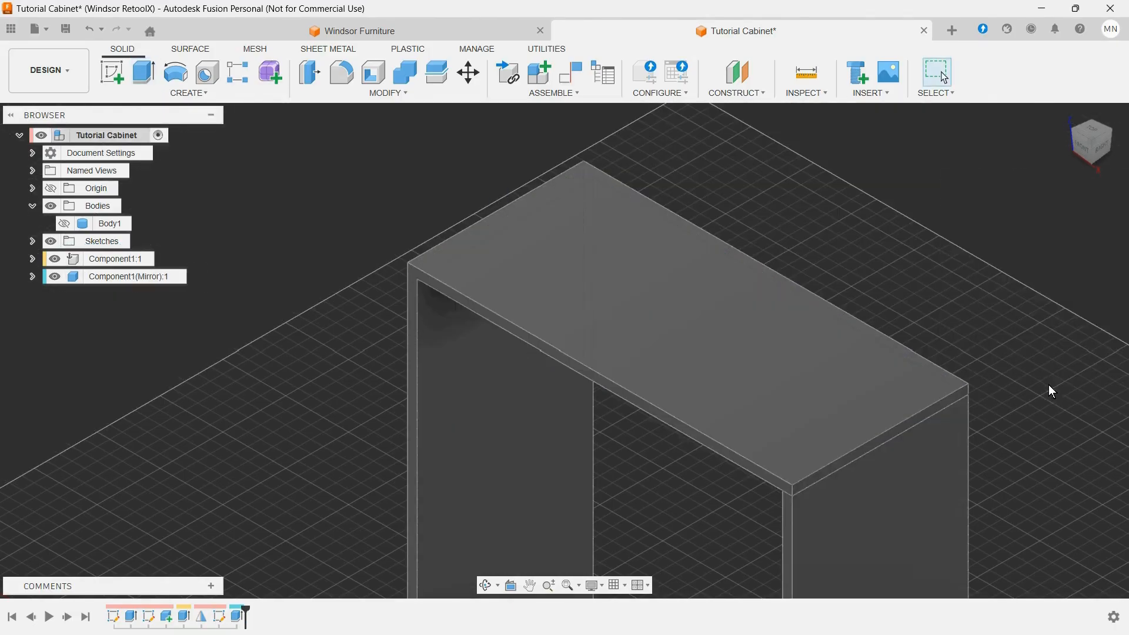
Step: Show the main cabinet body briefly to compare it with the extruded top, and hide it again
{"action": "scroll", "coordinate": [835, 263], "scroll_direction": "down", "scroll_amount": 3}
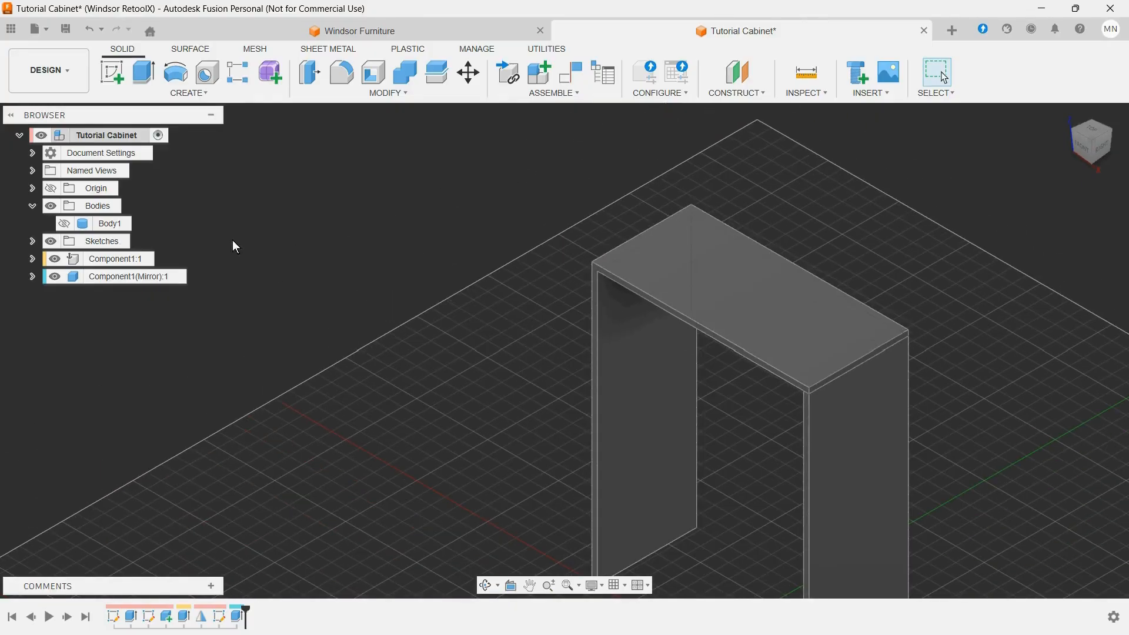
{"action": "left_click", "coordinate": [70, 226]}
{"action": "left_click", "coordinate": [66, 224]}
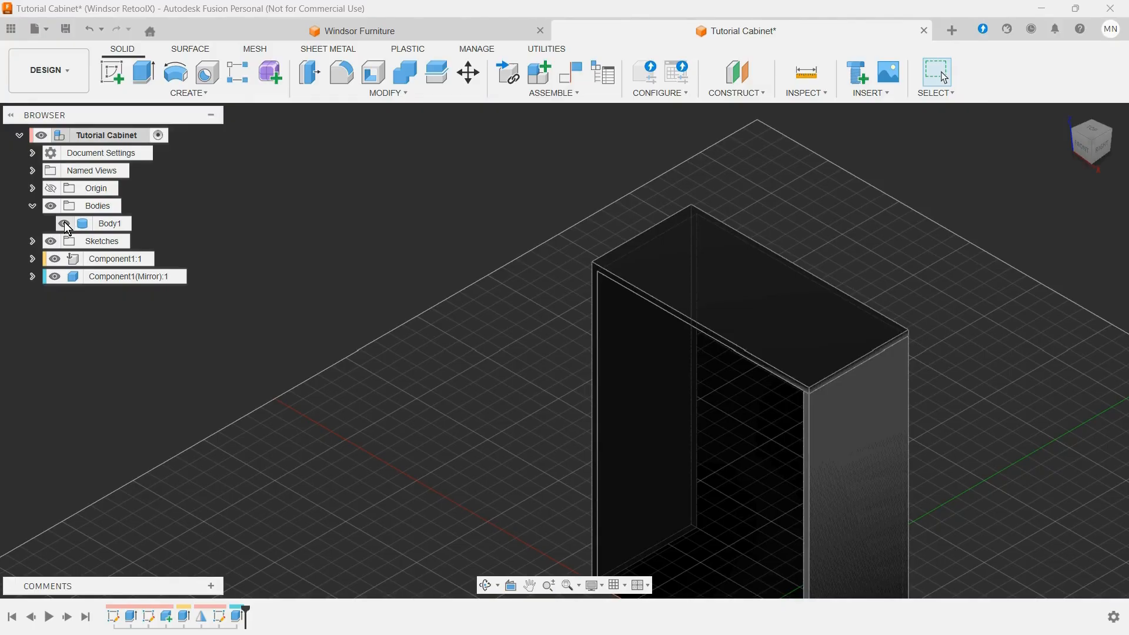
{"action": "left_click", "coordinate": [64, 223]}
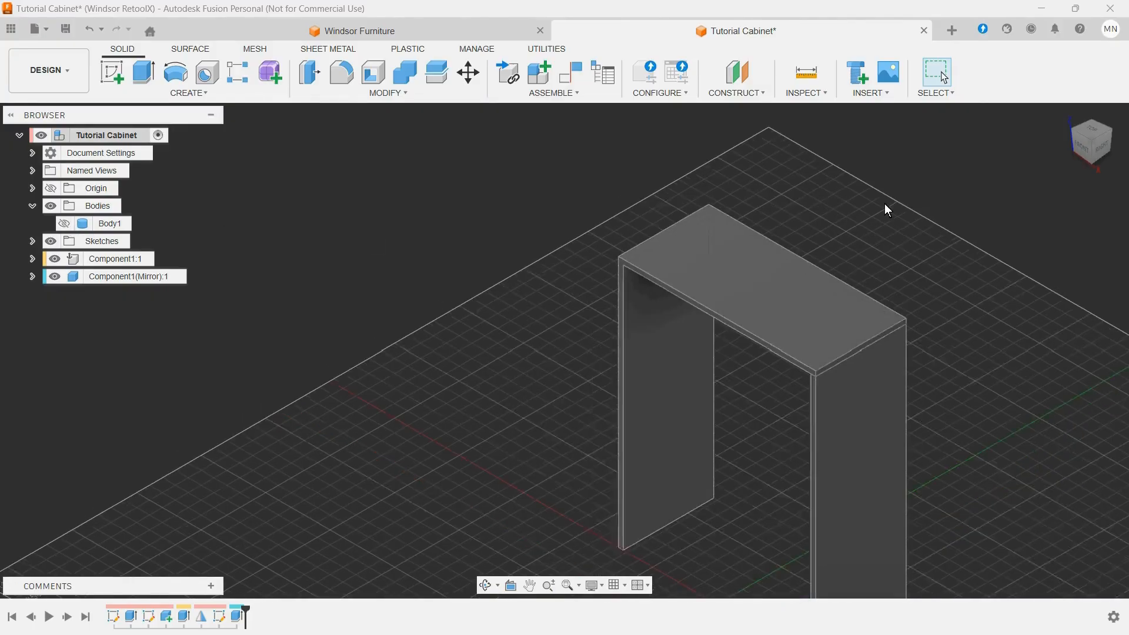
{"action": "scroll", "coordinate": [889, 204], "scroll_direction": "down", "scroll_amount": 2}
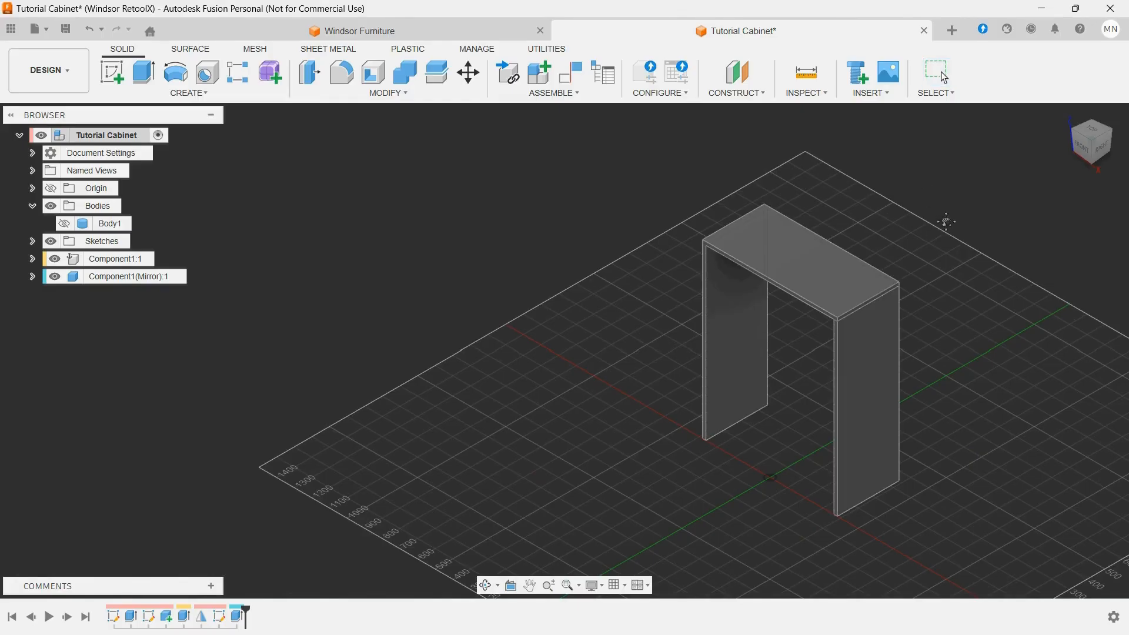
{"action": "middle_click_drag", "start_coordinate": [945, 224], "coordinate": [685, 236]}
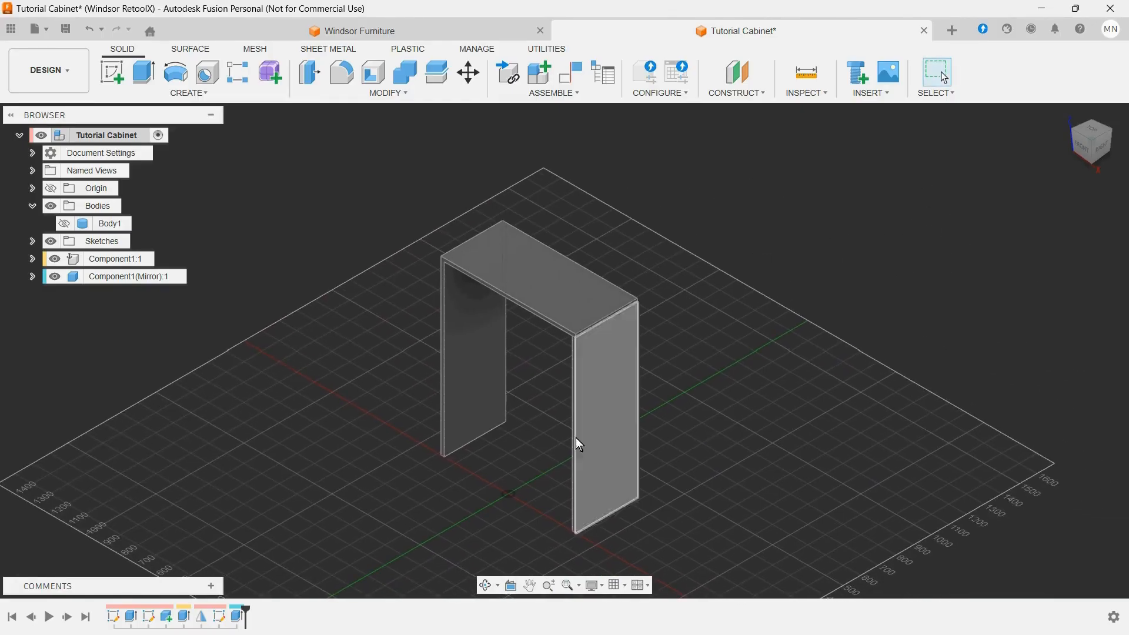
Step: Inspect the top corner joint up close and highlight the main cabinet body to compare its outline with the panels
{"action": "scroll", "coordinate": [471, 440], "scroll_direction": "up", "scroll_amount": 3}
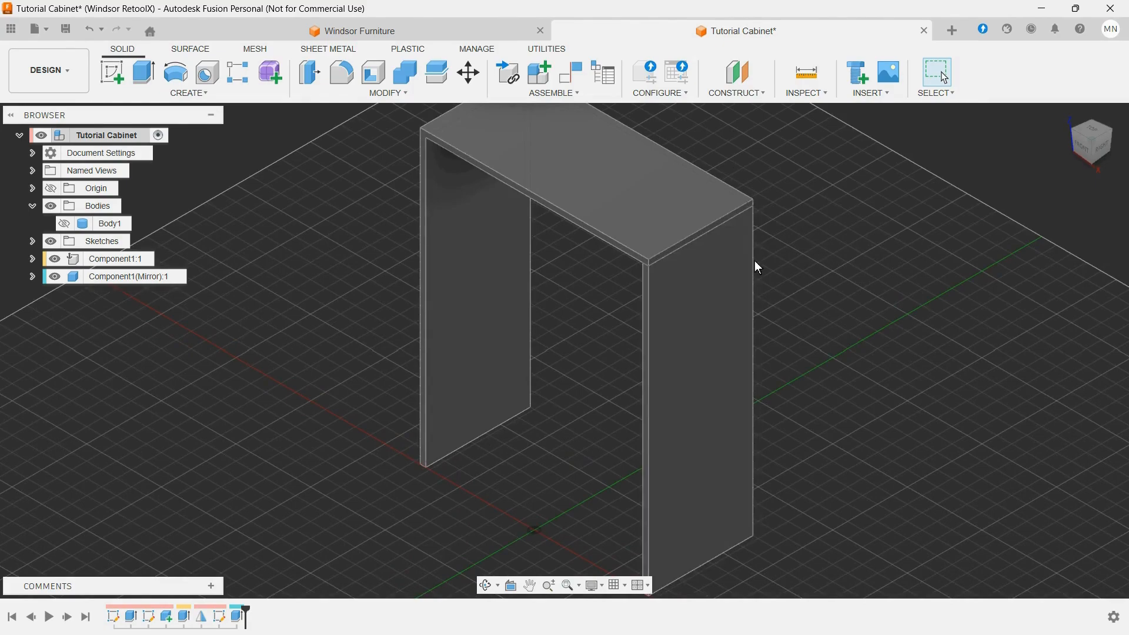
{"action": "scroll", "coordinate": [470, 148], "scroll_direction": "up", "scroll_amount": 2}
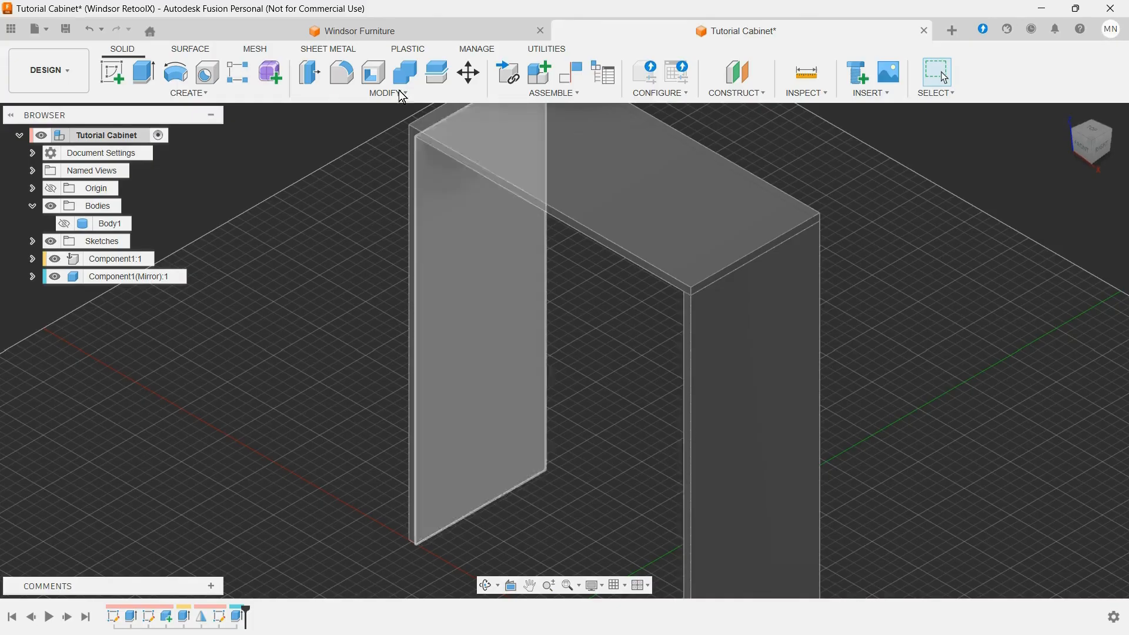
{"action": "scroll", "coordinate": [414, 109], "scroll_direction": "up", "scroll_amount": 2}
{"action": "scroll", "coordinate": [400, 144], "scroll_direction": "up", "scroll_amount": 4}
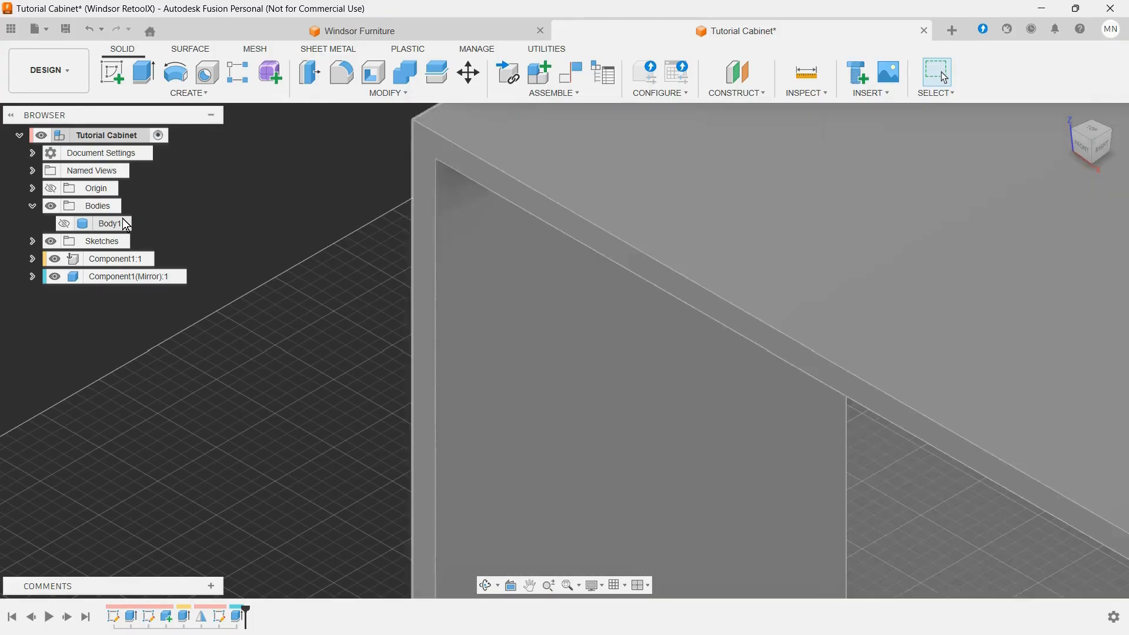
{"action": "left_click", "coordinate": [108, 223]}
{"action": "scroll", "coordinate": [205, 227], "scroll_direction": "down", "scroll_amount": 5}
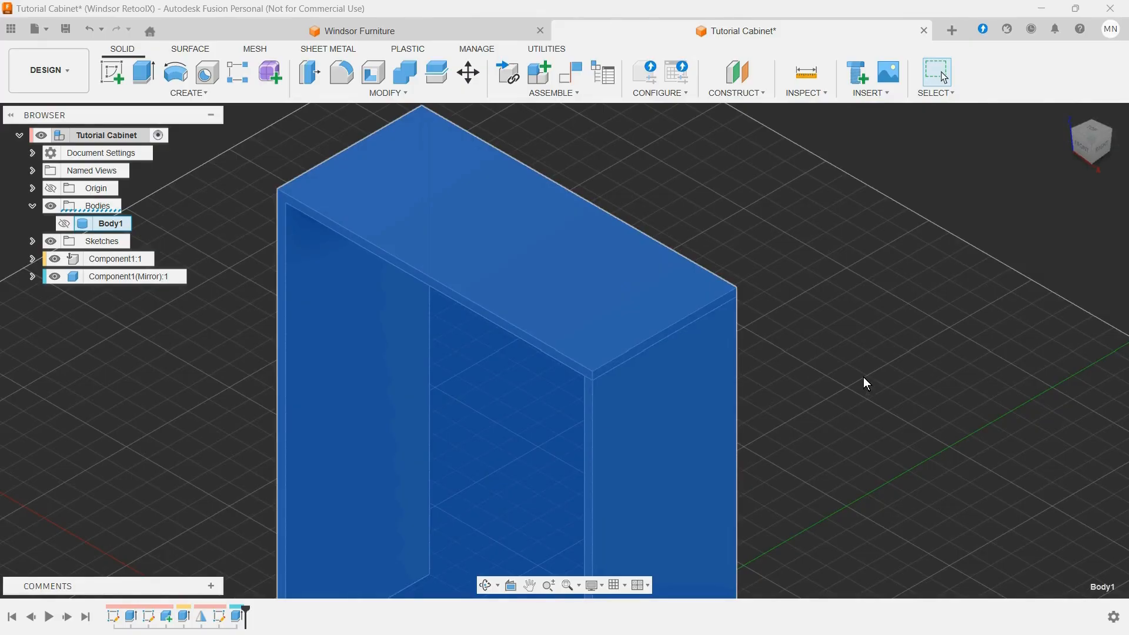
{"action": "middle_click_drag", "start_coordinate": [862, 376], "coordinate": [751, 331], "text": "shift"}
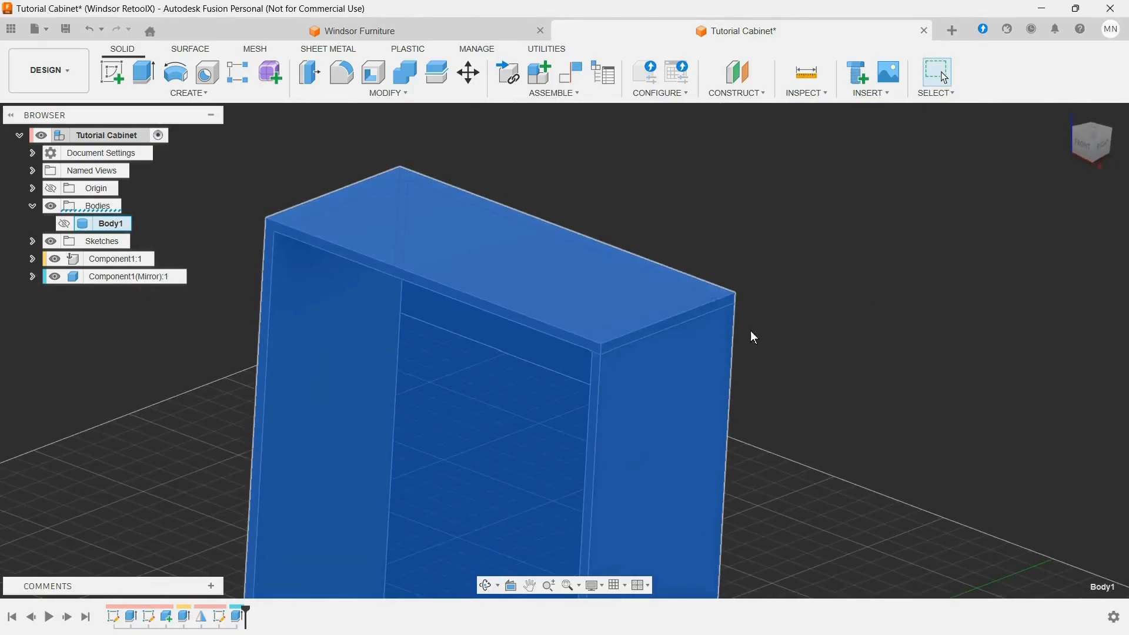
Step: Hide the original side panel component and clear the body selection to expose the top's free end
{"action": "left_click", "coordinate": [51, 259]}
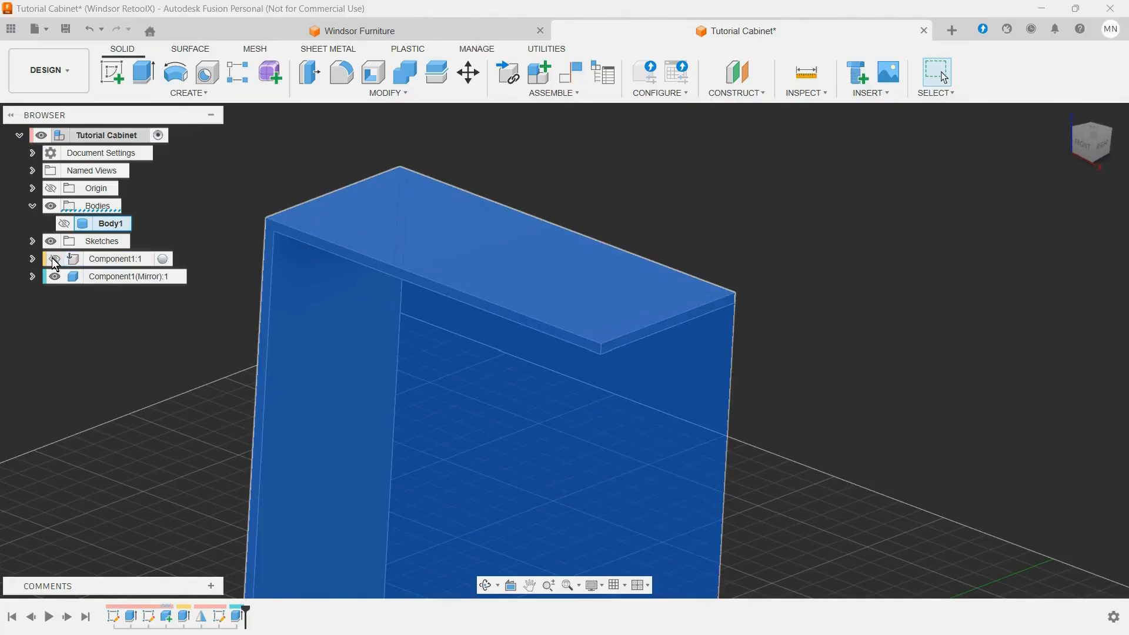
{"action": "left_click", "coordinate": [824, 226]}
{"action": "middle_click_drag", "start_coordinate": [827, 227], "coordinate": [827, 307], "text": "shift"}
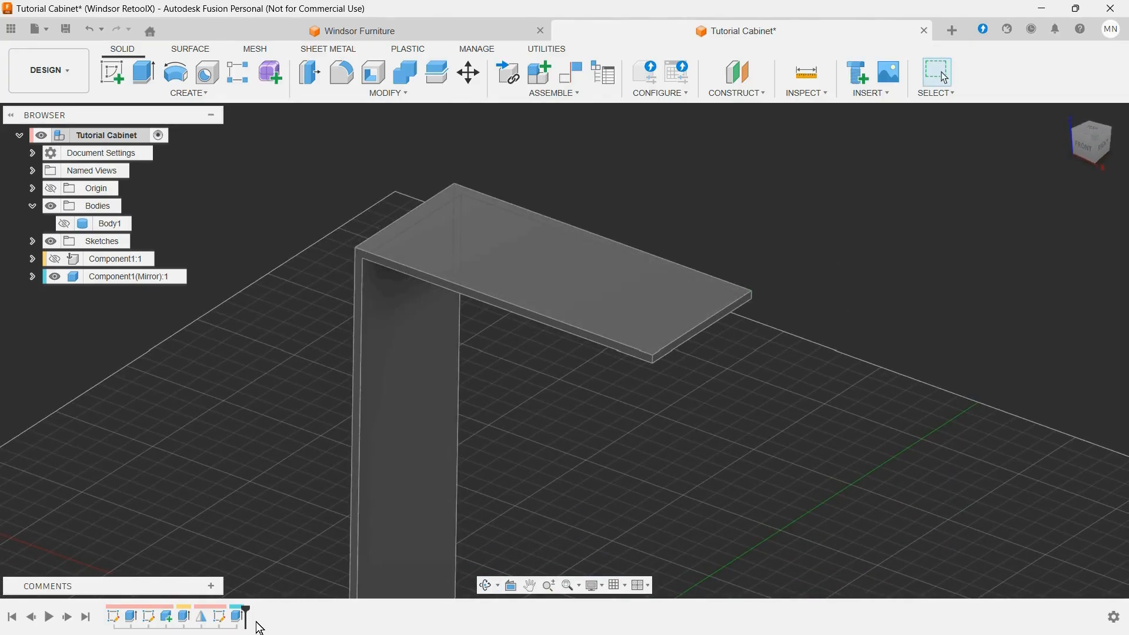
{"action": "right_click", "coordinate": [237, 618]}
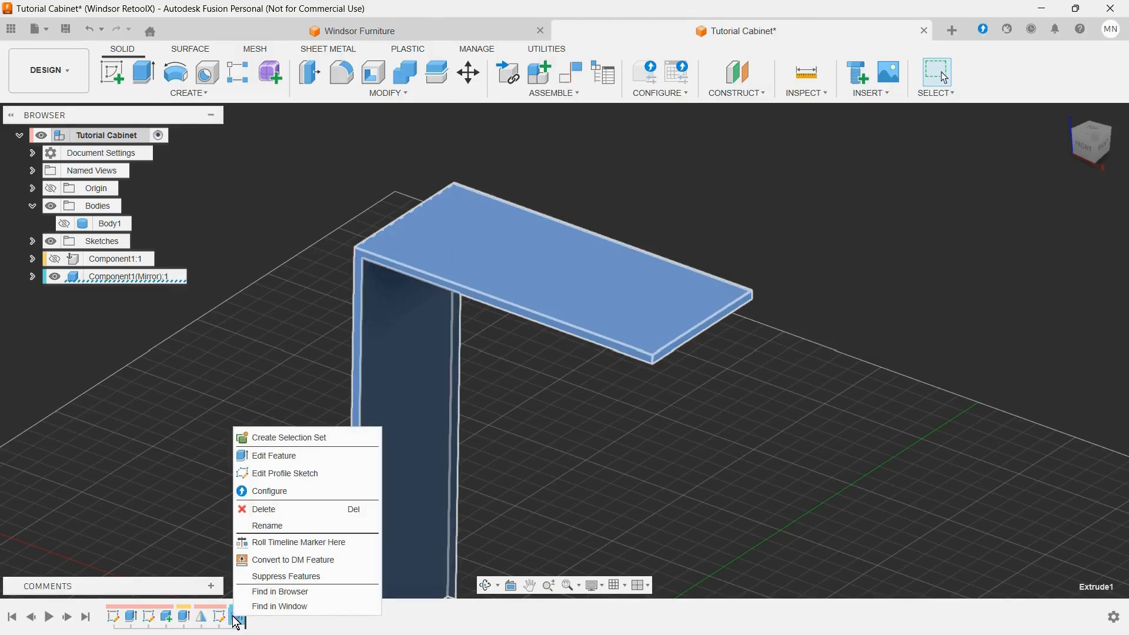
{"action": "left_click", "coordinate": [291, 457]}
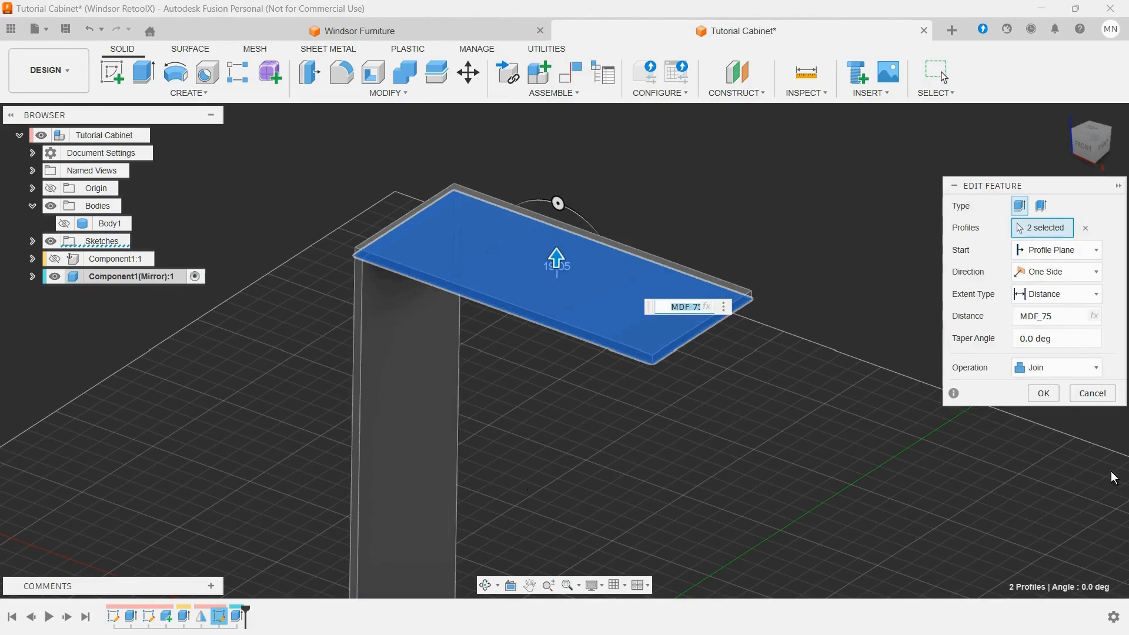
{"action": "left_click", "coordinate": [1076, 367]}
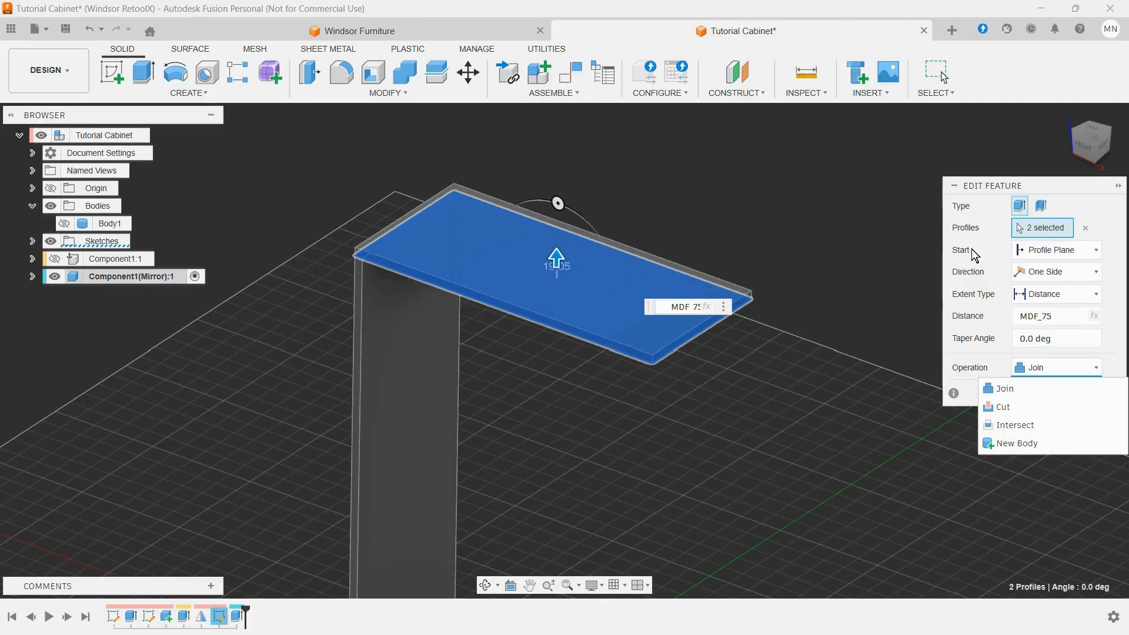
{"action": "left_click", "coordinate": [648, 273]}
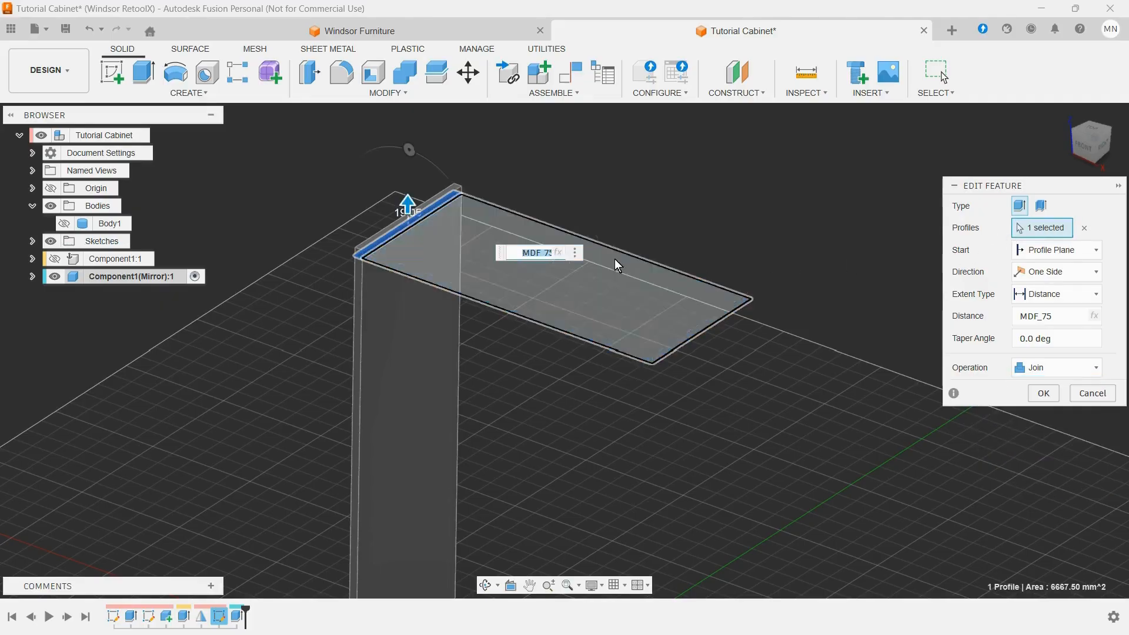
{"action": "left_click", "coordinate": [397, 232]}
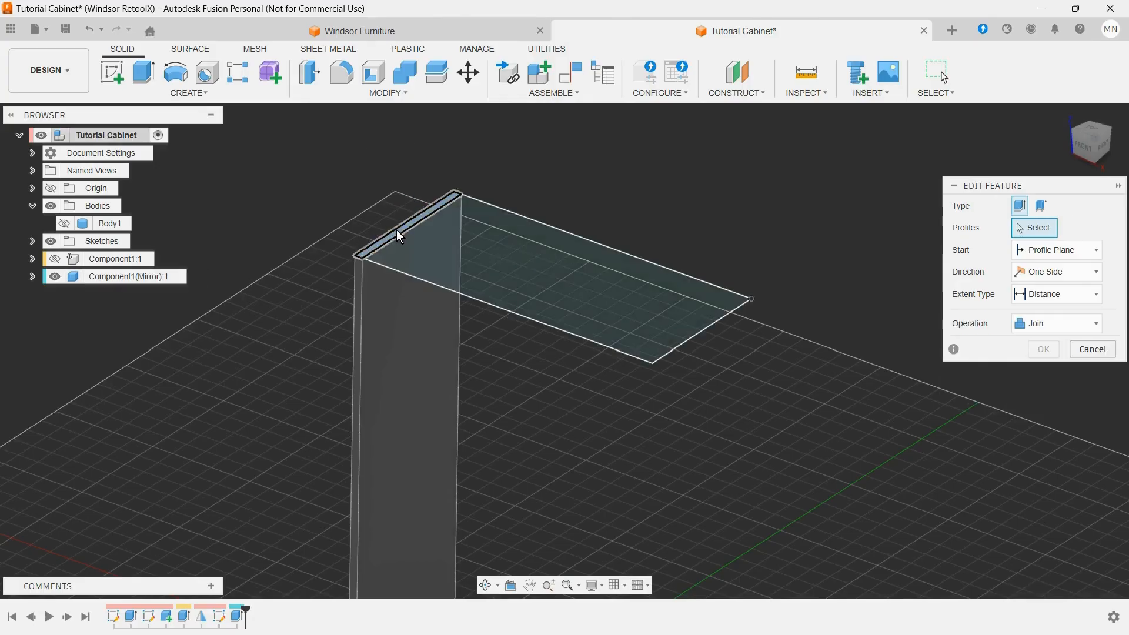
{"action": "left_click", "coordinate": [1079, 328]}
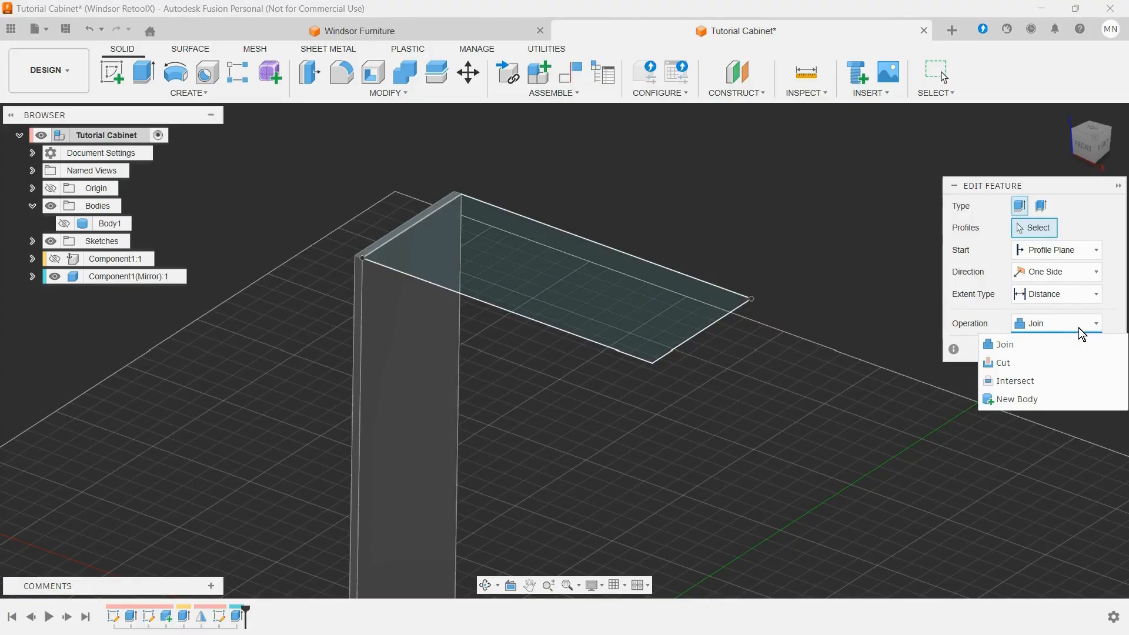
{"action": "left_click", "coordinate": [889, 410]}
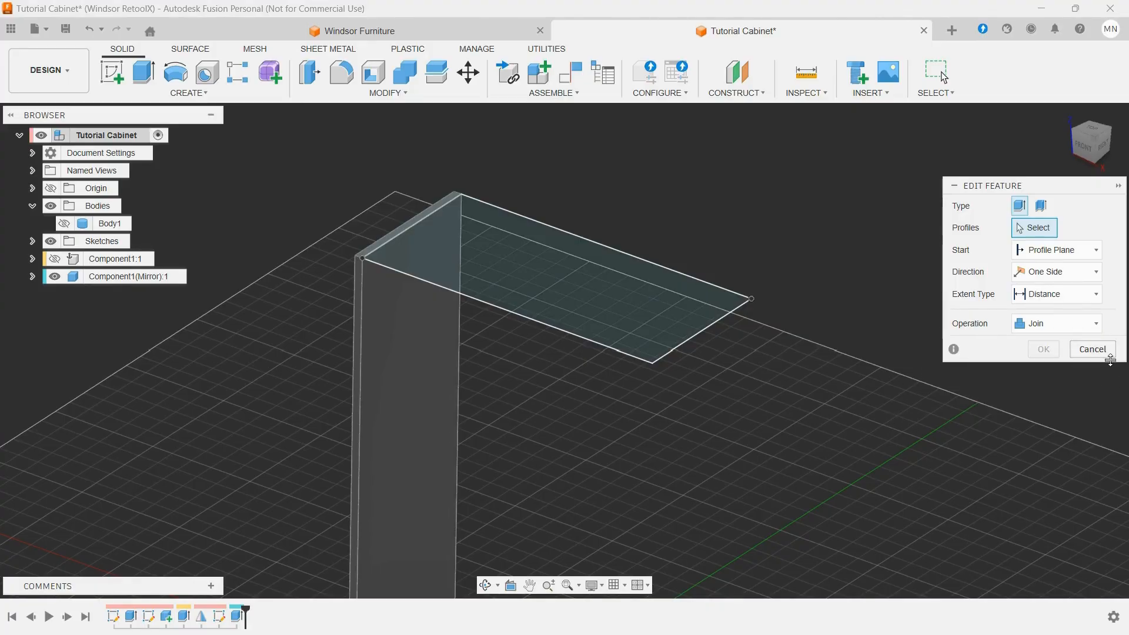
{"action": "left_click", "coordinate": [1094, 351]}
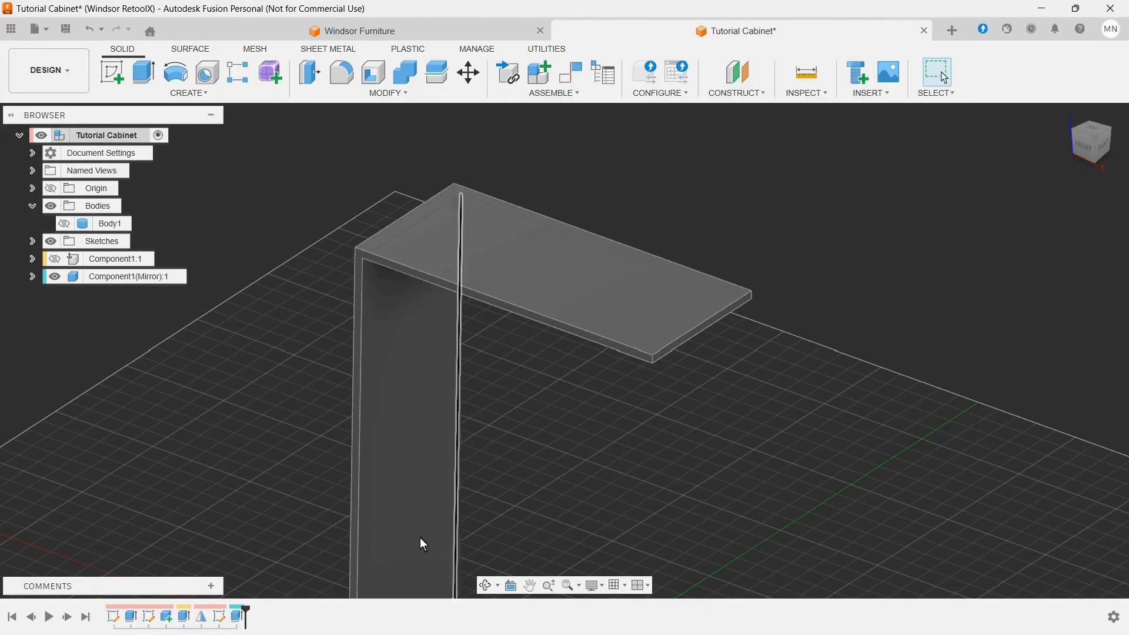
Step: Delete the top extrusion joined to the mirrored panel and make its rectangle sketch visible again
{"action": "left_click", "coordinate": [238, 617]}
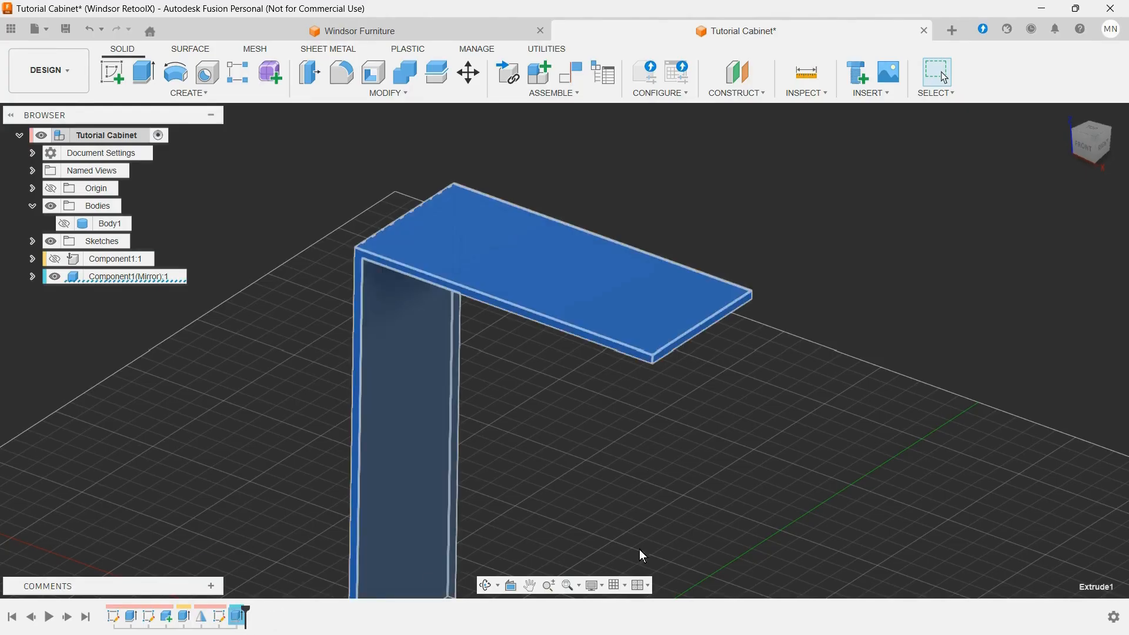
{"action": "key", "text": "Delete"}
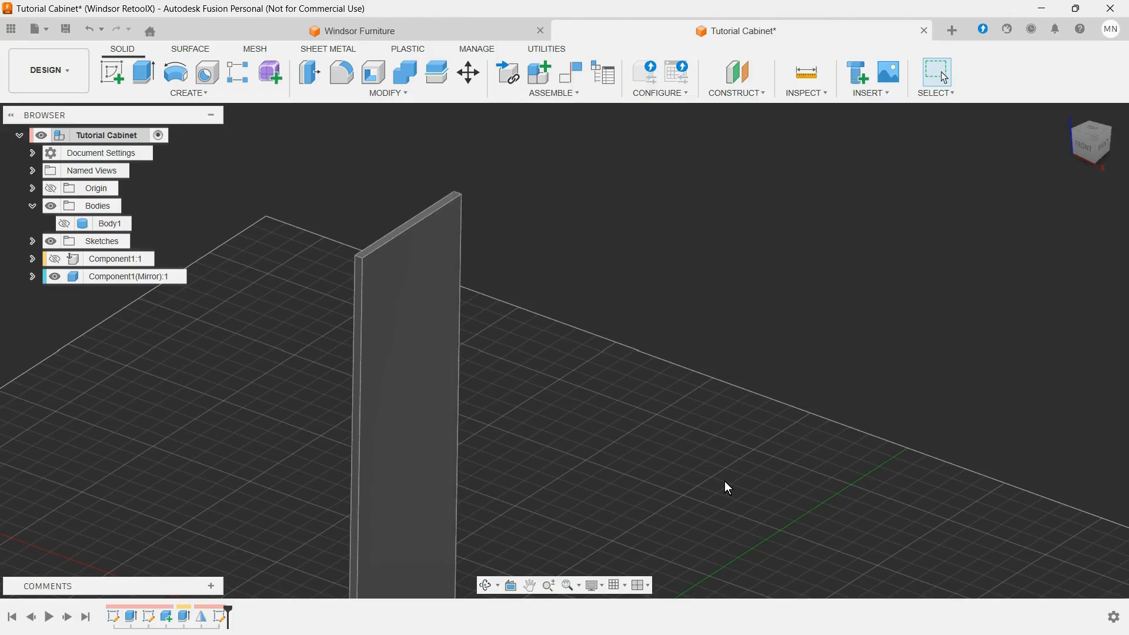
{"action": "left_click", "coordinate": [220, 615]}
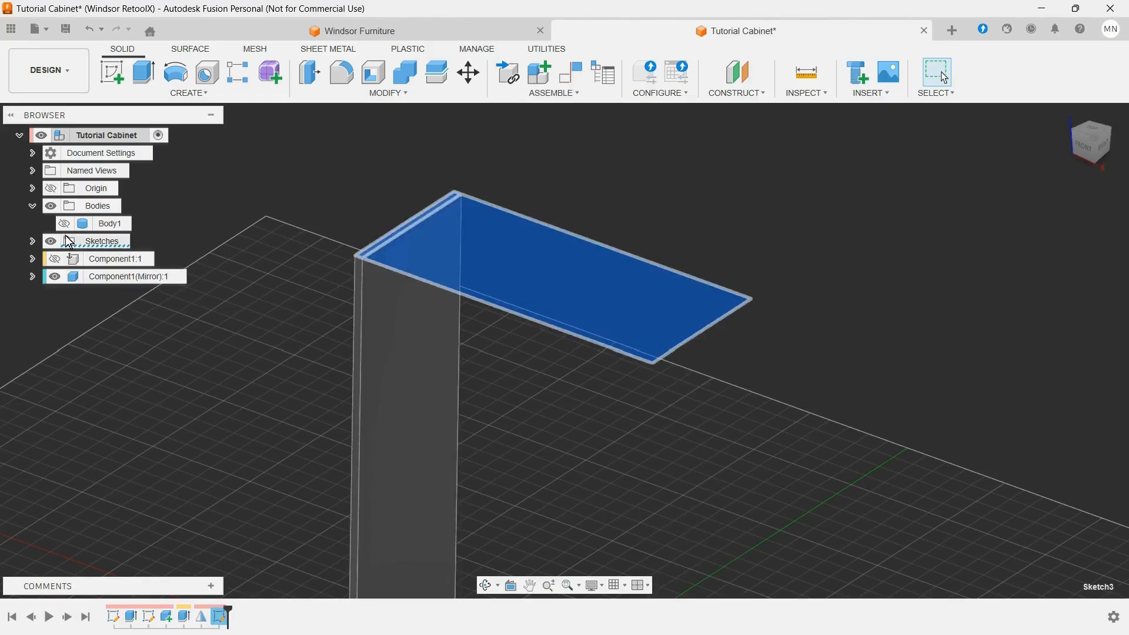
{"action": "left_click", "coordinate": [33, 240]}
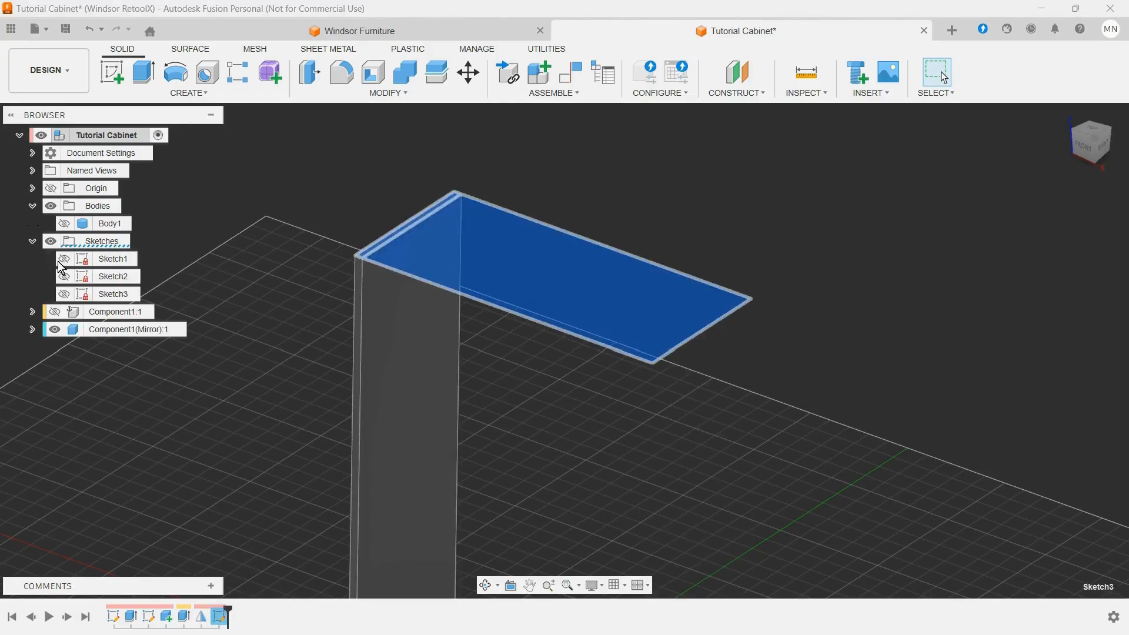
{"action": "left_click", "coordinate": [65, 295]}
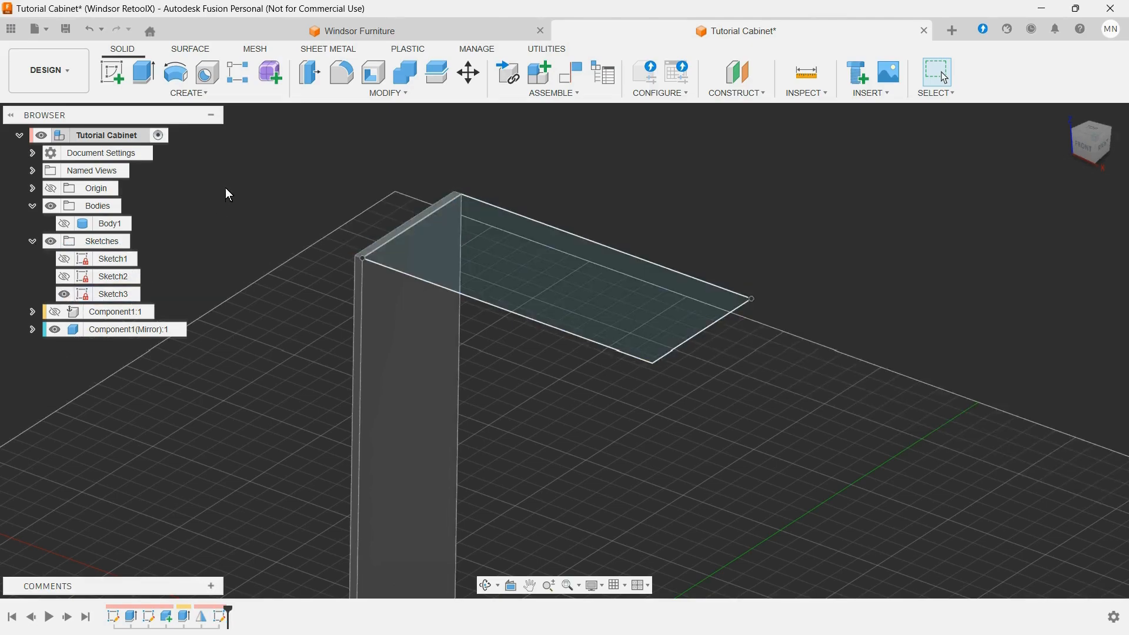
Step: Extrude both profiles of the top rectangle sketch by the MDF_75 thickness parameter as a new component
{"action": "left_click", "coordinate": [144, 72]}
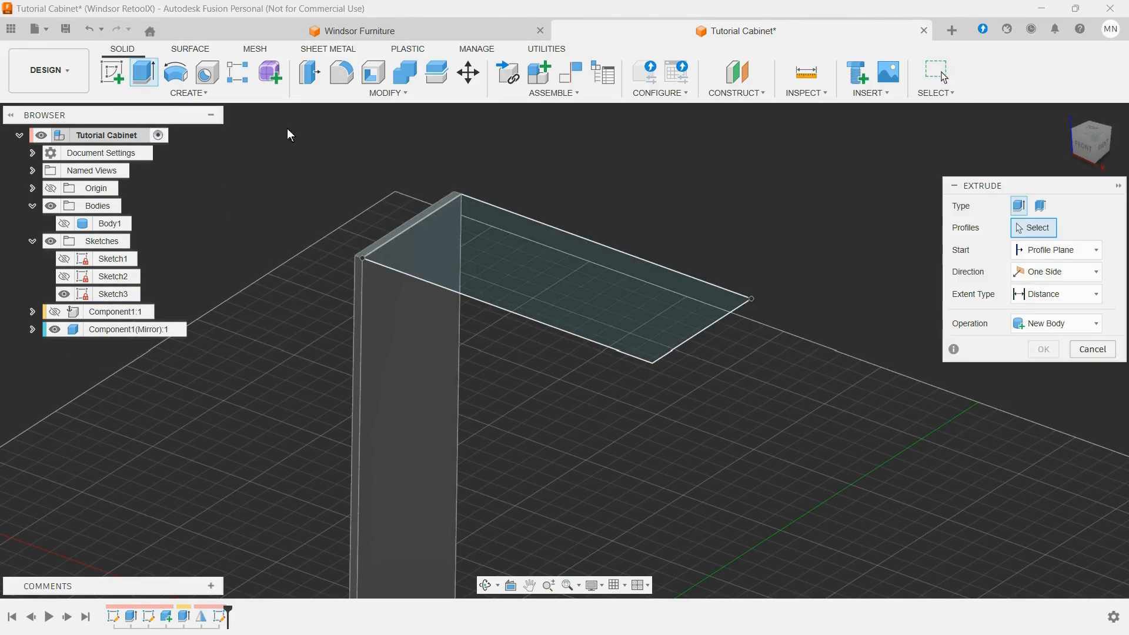
{"action": "left_click", "coordinate": [505, 250]}
{"action": "scroll", "coordinate": [386, 218], "scroll_direction": "up", "scroll_amount": 4}
{"action": "left_click", "coordinate": [386, 268]}
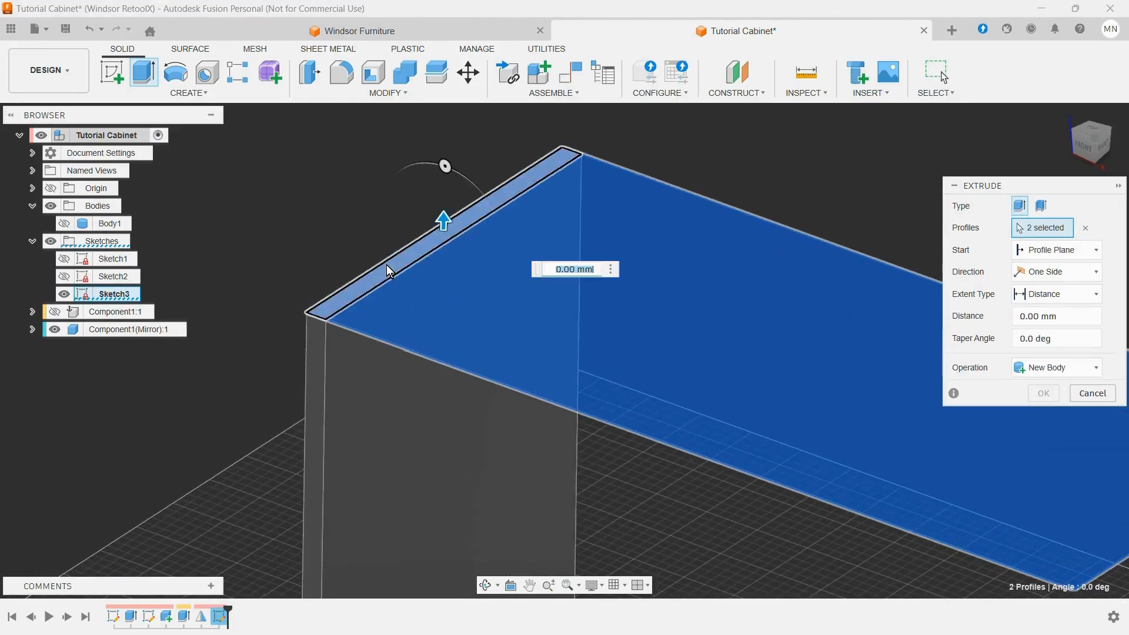
{"action": "left_click", "coordinate": [1077, 367]}
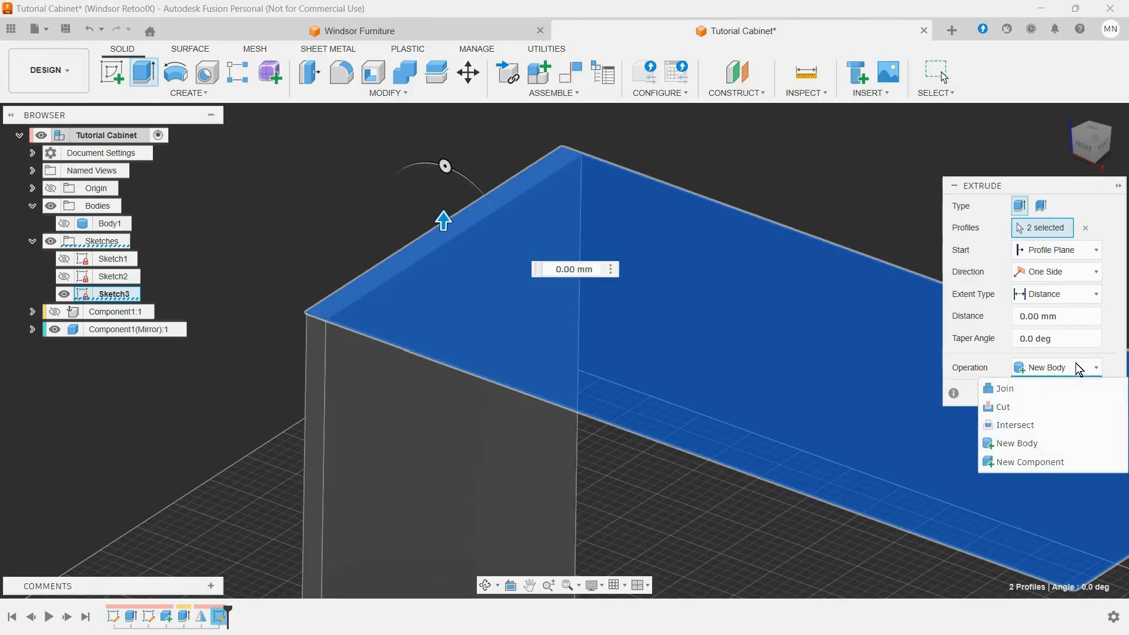
{"action": "left_click", "coordinate": [1037, 465]}
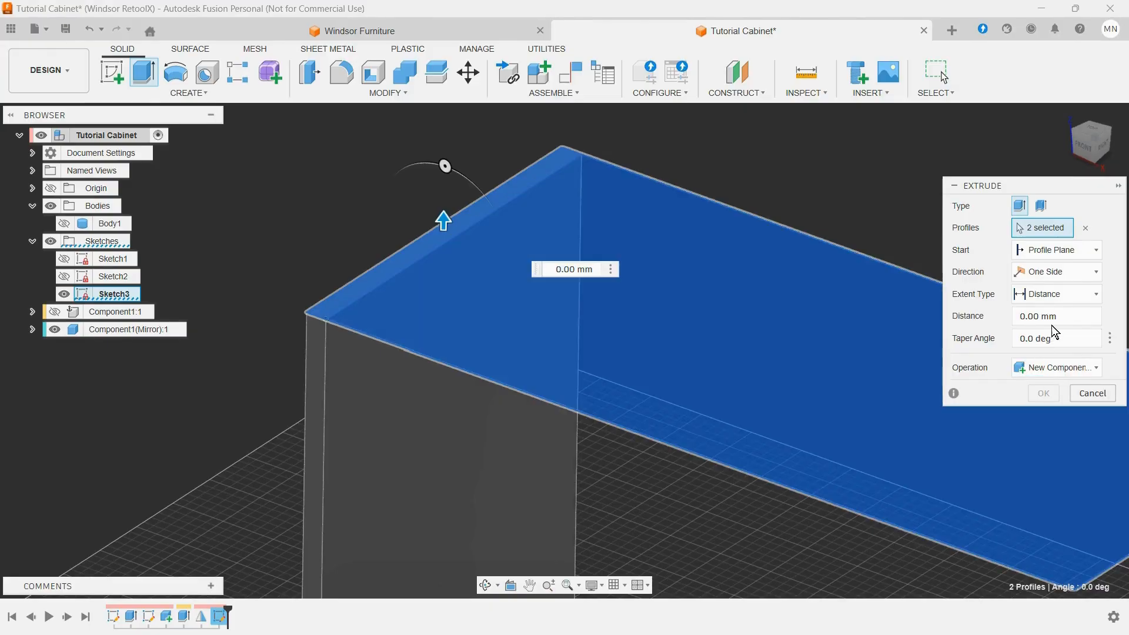
{"action": "left_click_drag", "start_coordinate": [1081, 317], "coordinate": [990, 318]}
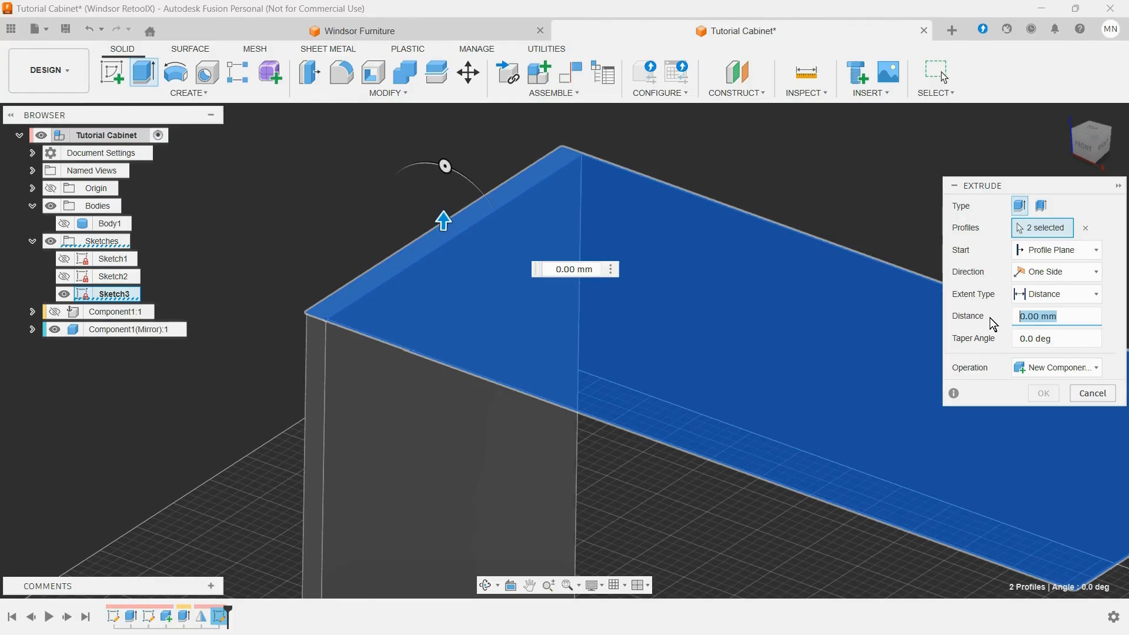
{"action": "type", "text": "m"}
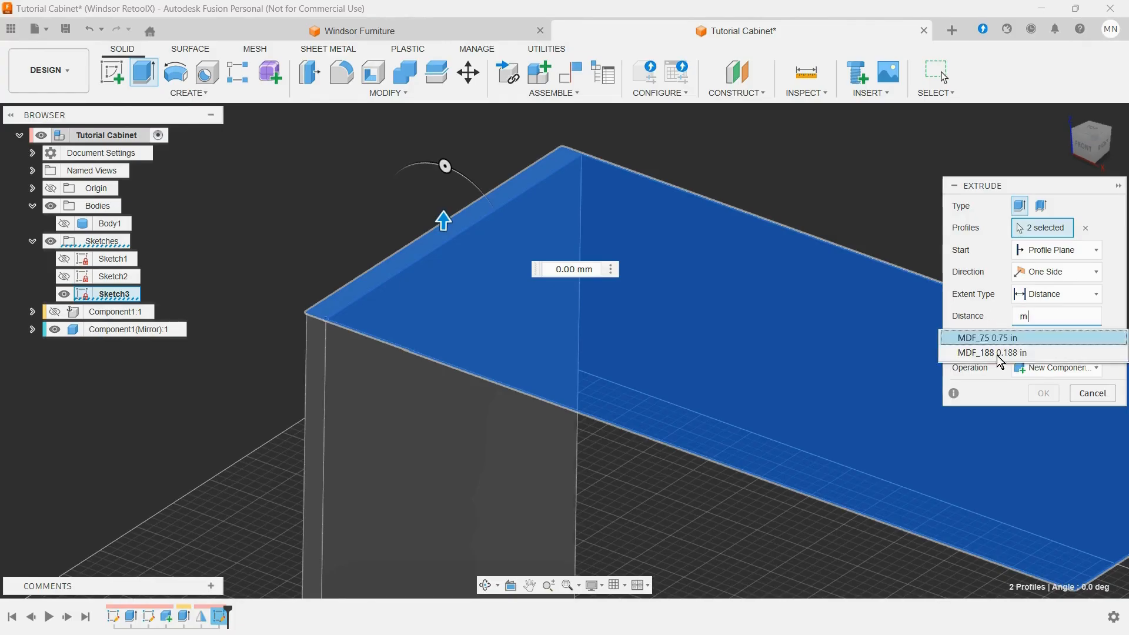
{"action": "left_click", "coordinate": [1012, 340]}
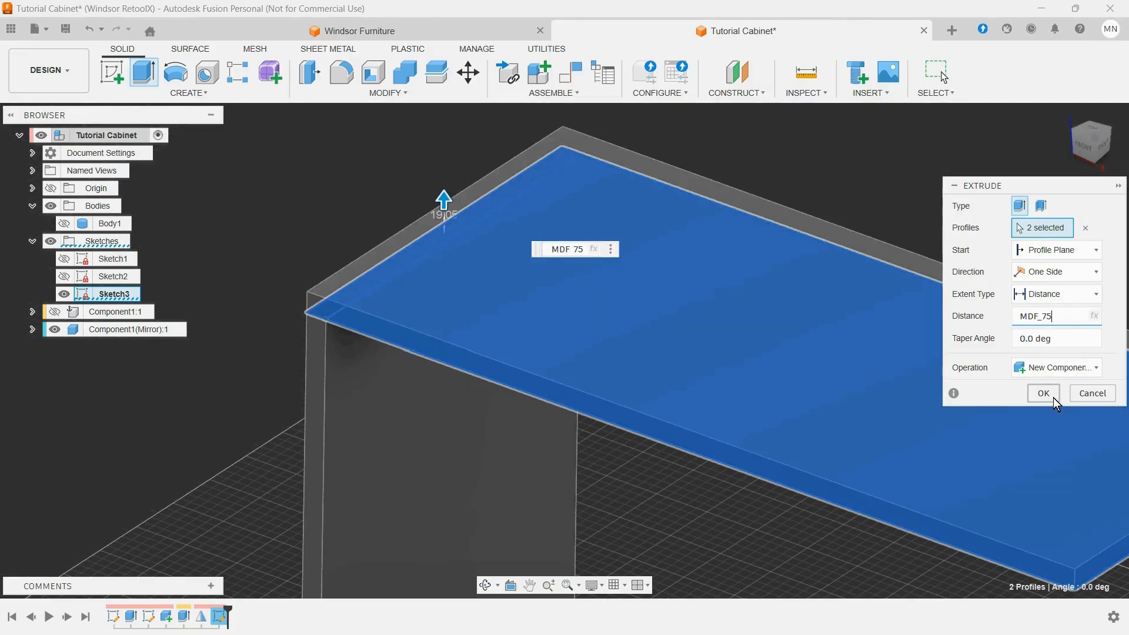
{"action": "left_click", "coordinate": [1054, 398]}
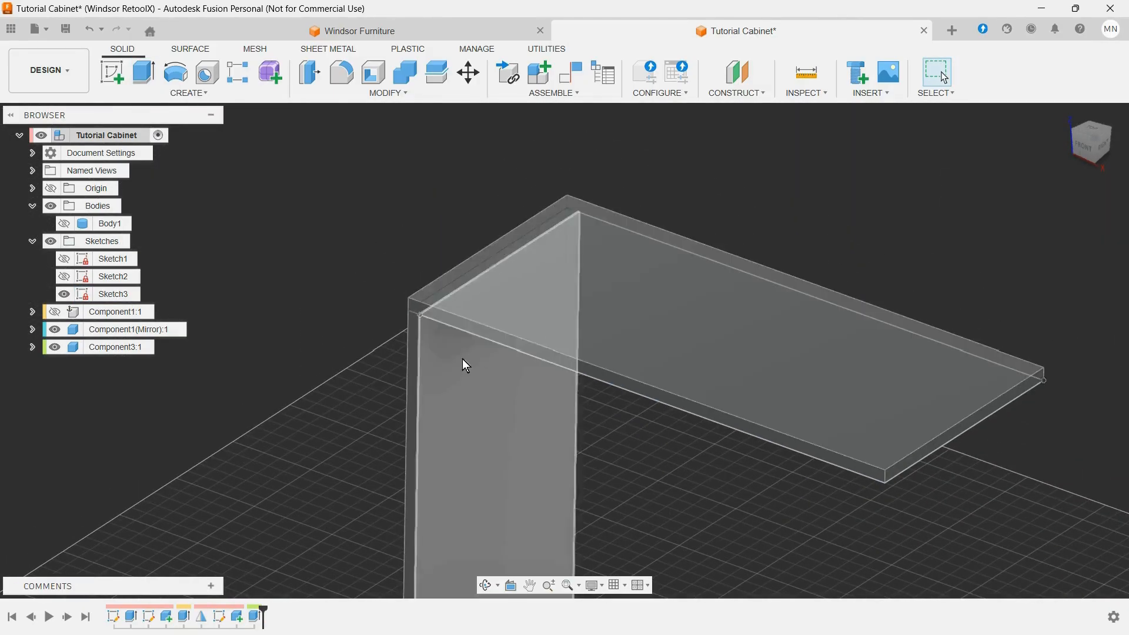
Step: Show the original side panel component again and hide the top panel's rectangle sketch
{"action": "left_click", "coordinate": [140, 348]}
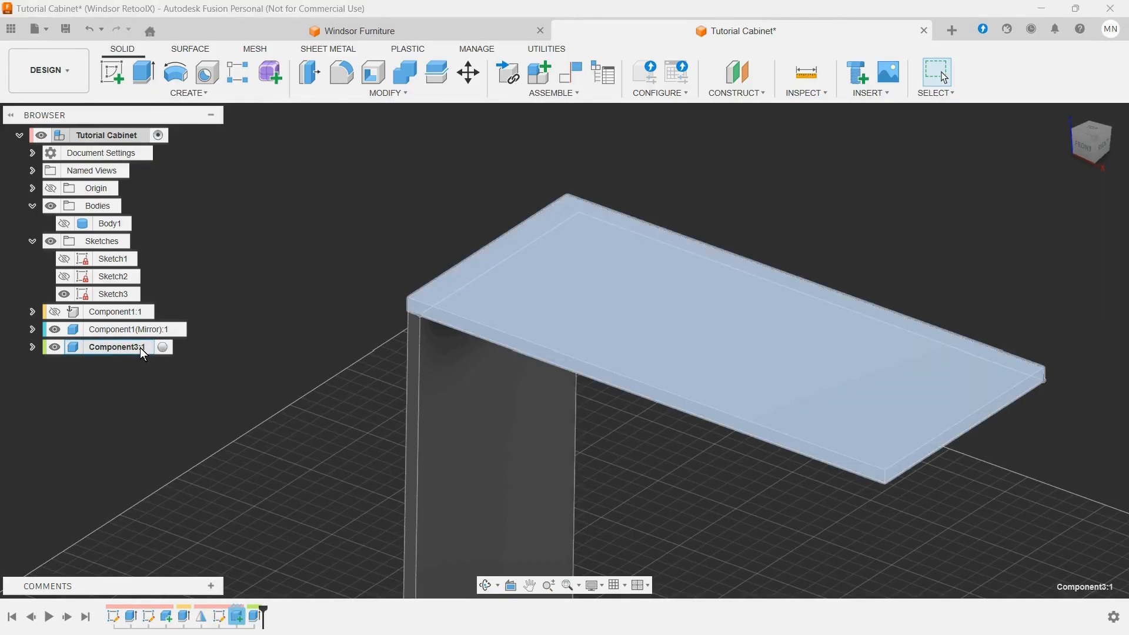
{"action": "left_click", "coordinate": [55, 312]}
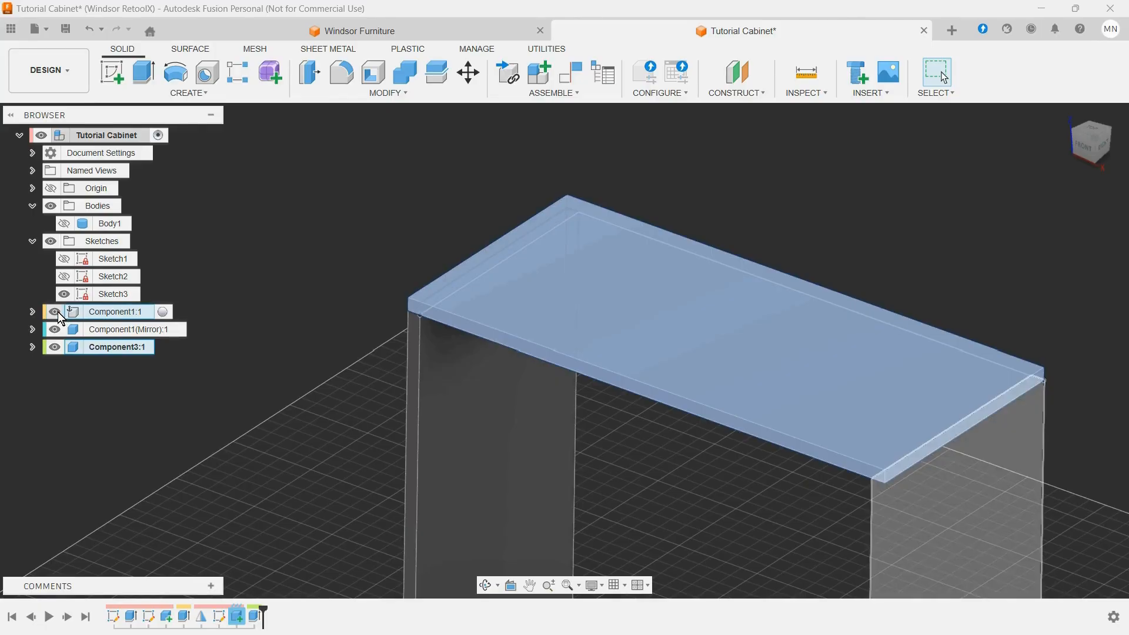
{"action": "left_click", "coordinate": [427, 199]}
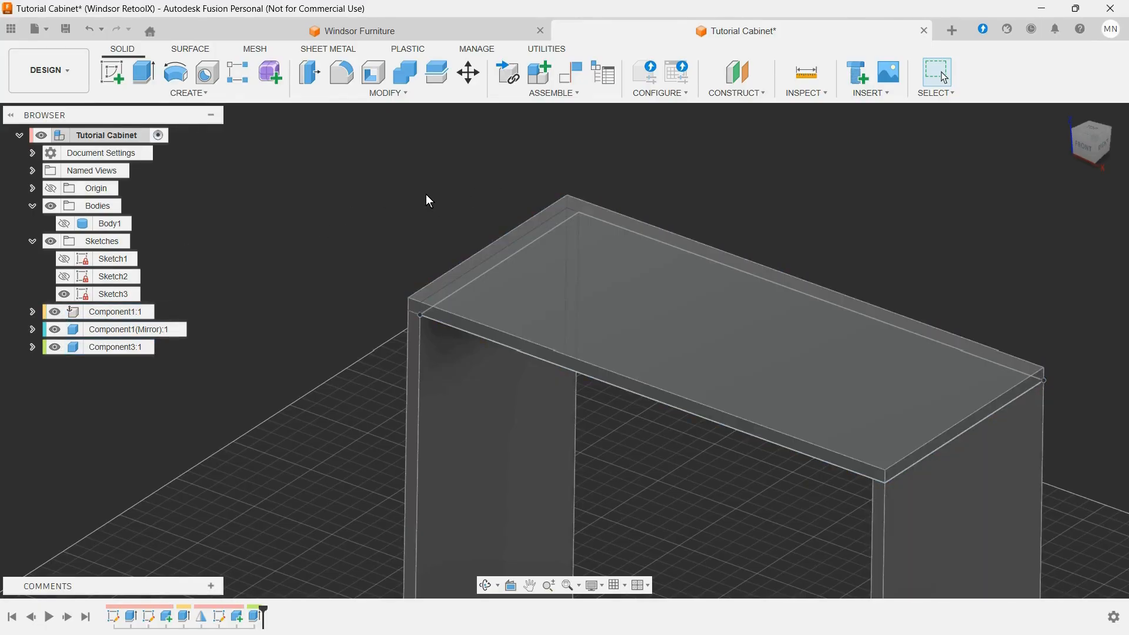
{"action": "scroll", "coordinate": [329, 276], "scroll_direction": "down", "scroll_amount": 3}
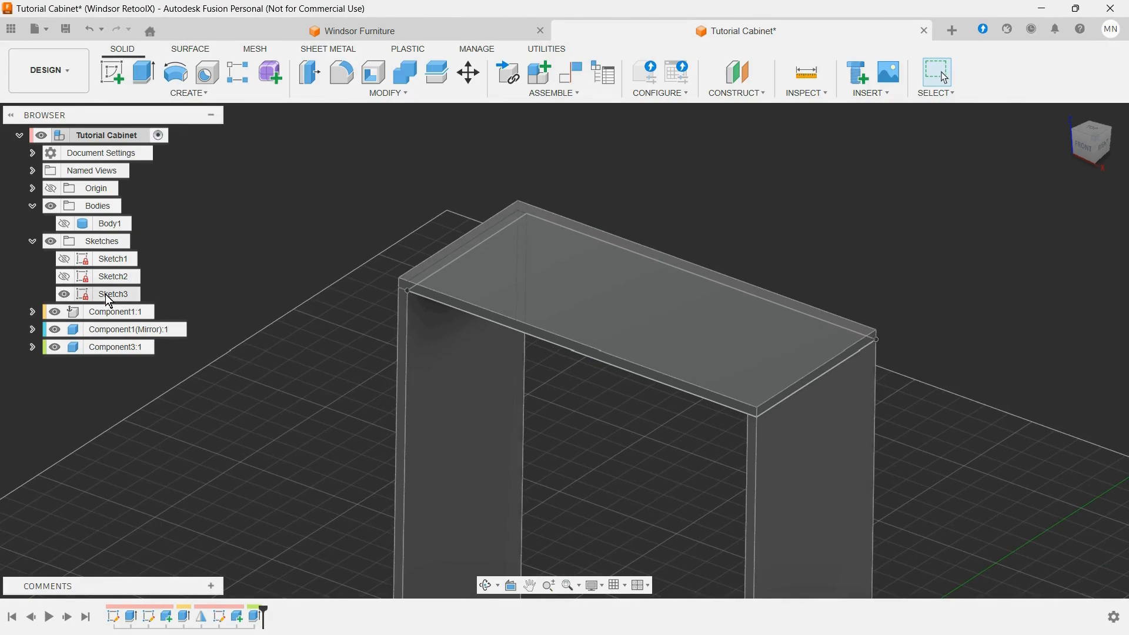
{"action": "left_click", "coordinate": [64, 295]}
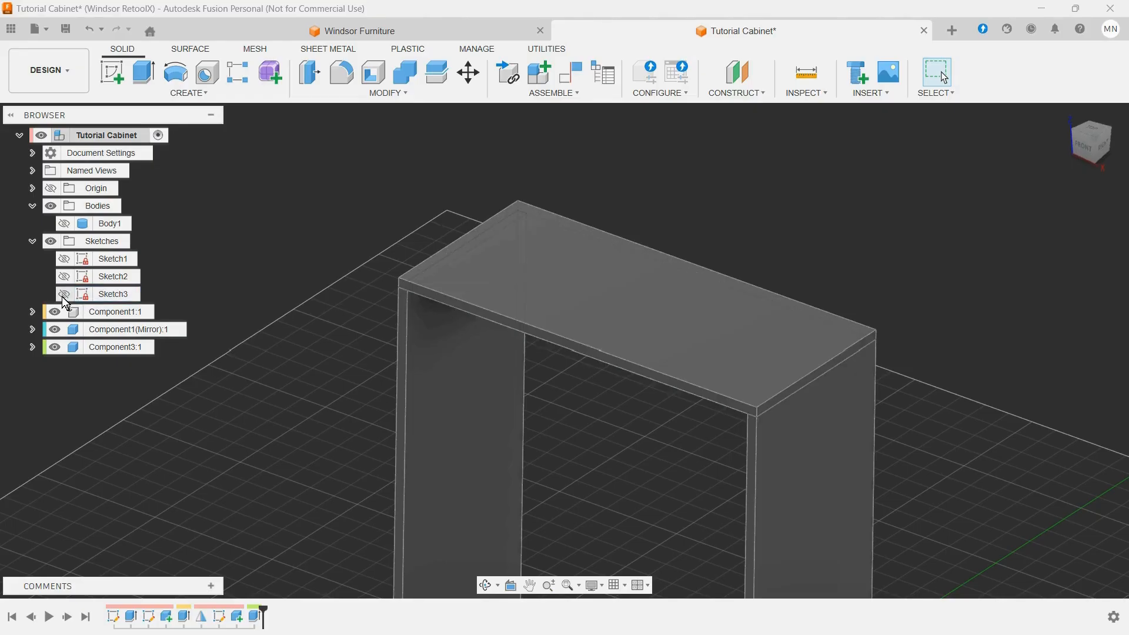
{"action": "left_click", "coordinate": [34, 242]}
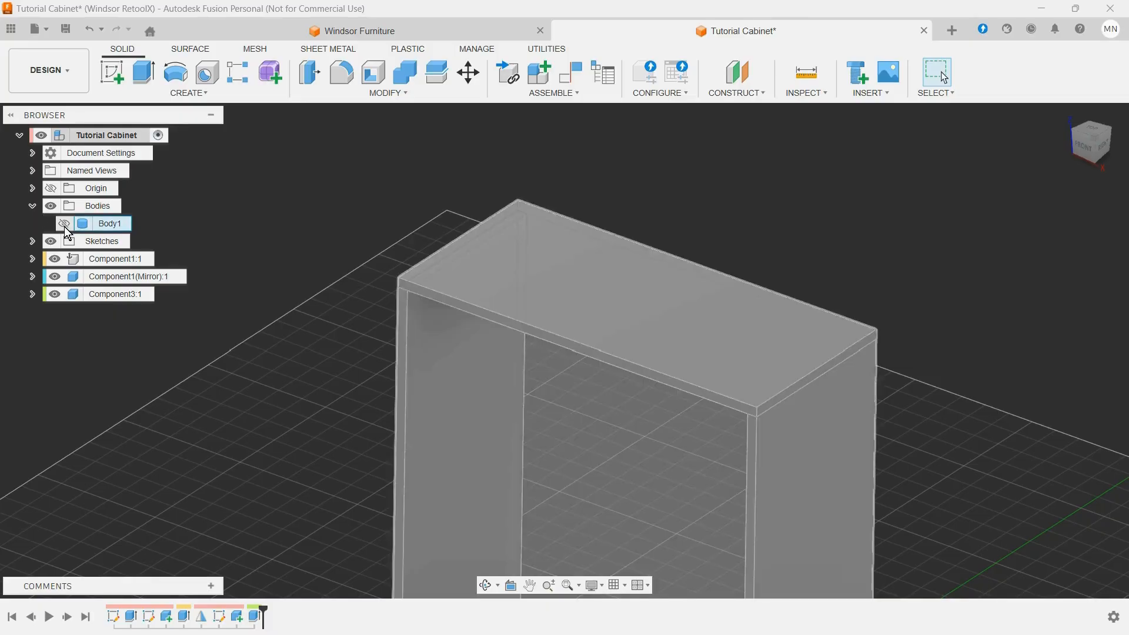
Step: Show the main cabinet body briefly to compare it with the three panels, and hide it again
{"action": "left_click", "coordinate": [64, 224]}
{"action": "scroll", "coordinate": [638, 284], "scroll_direction": "down", "scroll_amount": 5}
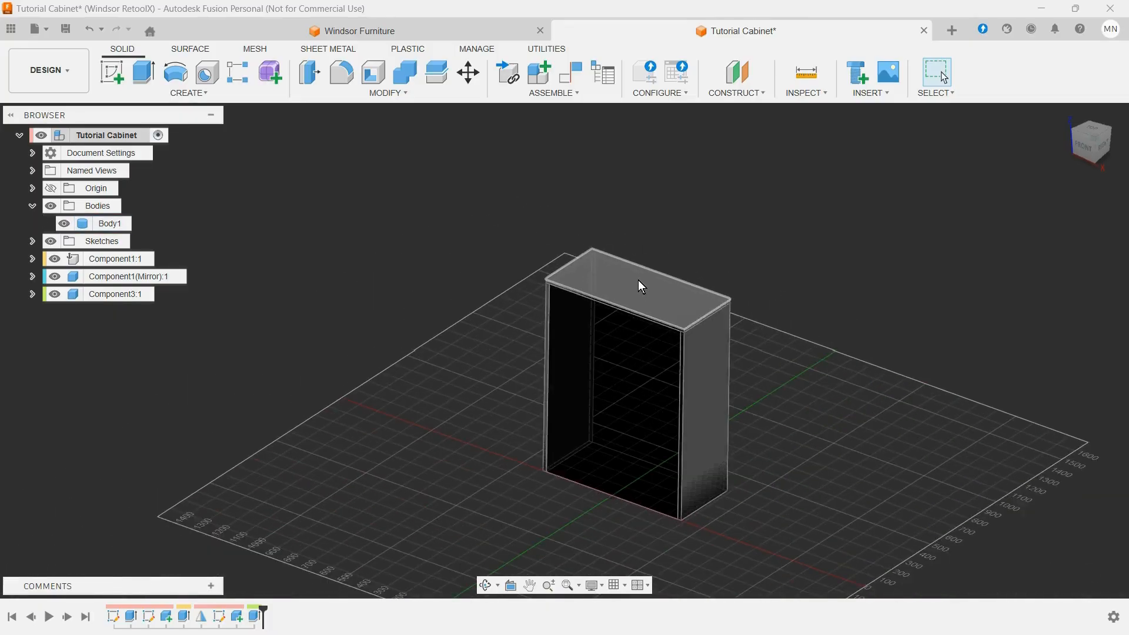
{"action": "scroll", "coordinate": [586, 524], "scroll_direction": "up", "scroll_amount": 4}
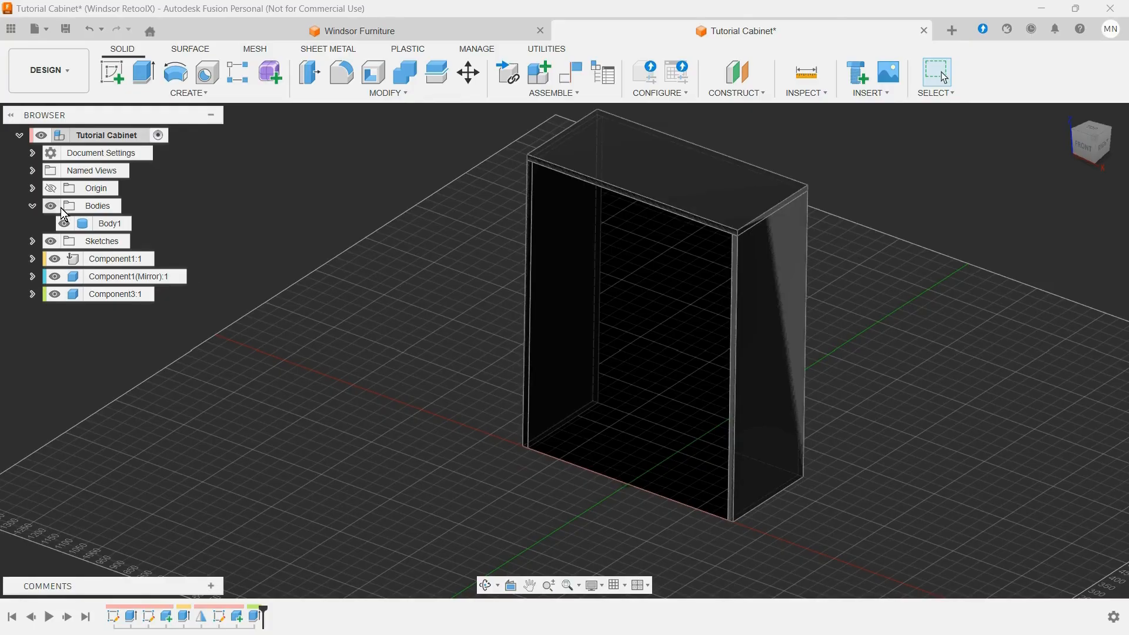
{"action": "left_click", "coordinate": [63, 223]}
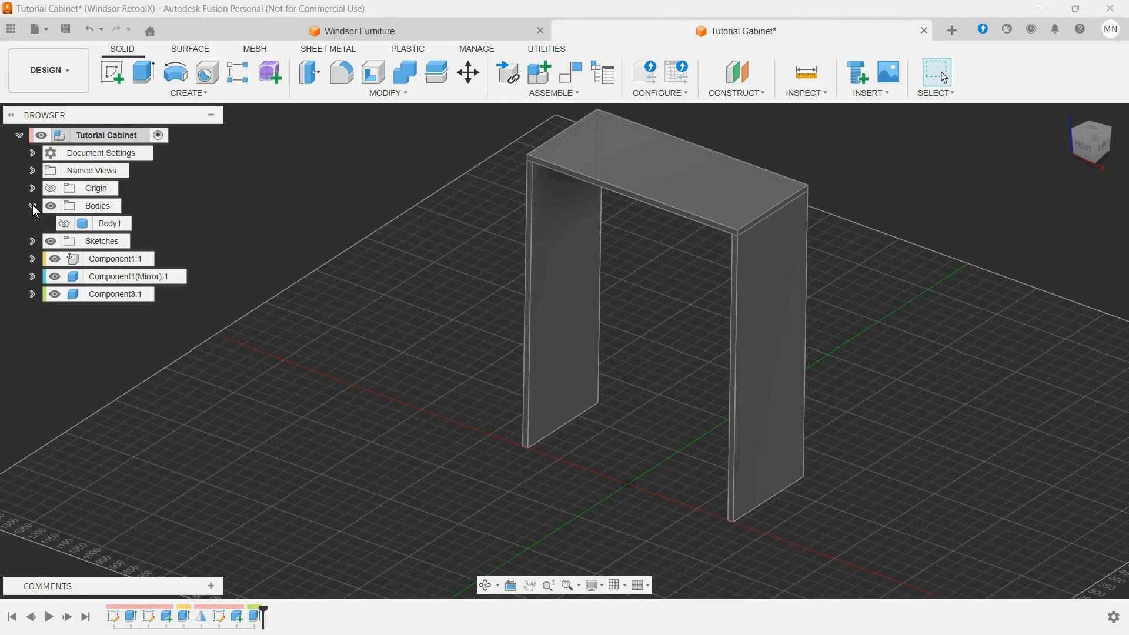
{"action": "left_click", "coordinate": [33, 206]}
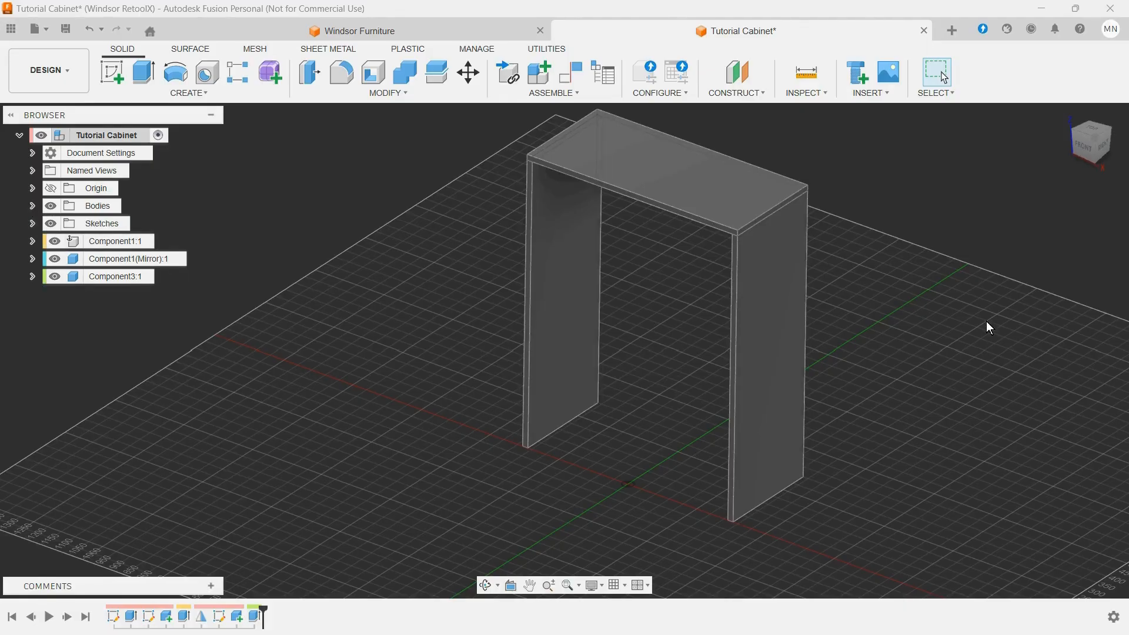
Step: Start a sketch on the narrow front face of the mirrored side panel, near the cabinet's base
{"action": "scroll", "coordinate": [876, 373], "scroll_direction": "down", "scroll_amount": 2}
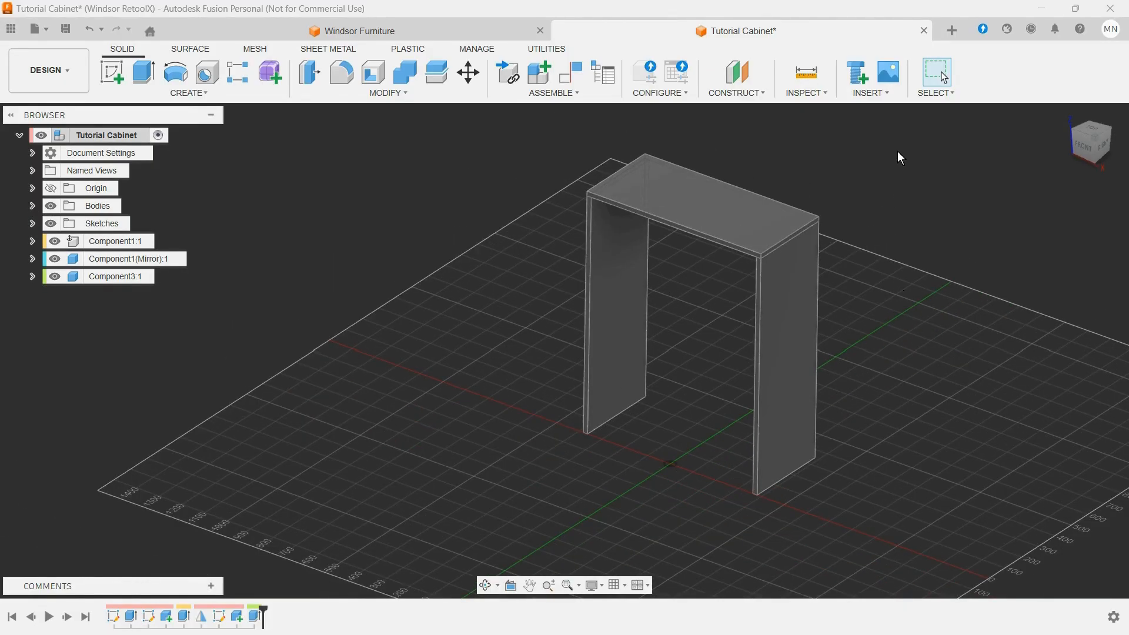
{"action": "scroll", "coordinate": [898, 151], "scroll_direction": "up", "scroll_amount": 2}
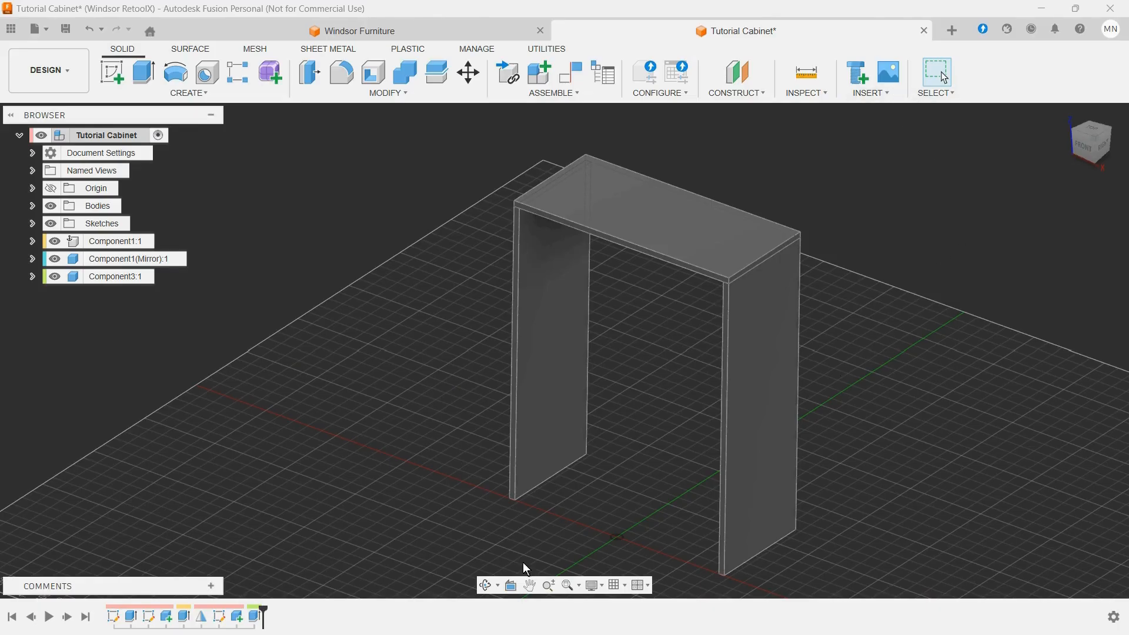
{"action": "scroll", "coordinate": [529, 501], "scroll_direction": "up", "scroll_amount": 3}
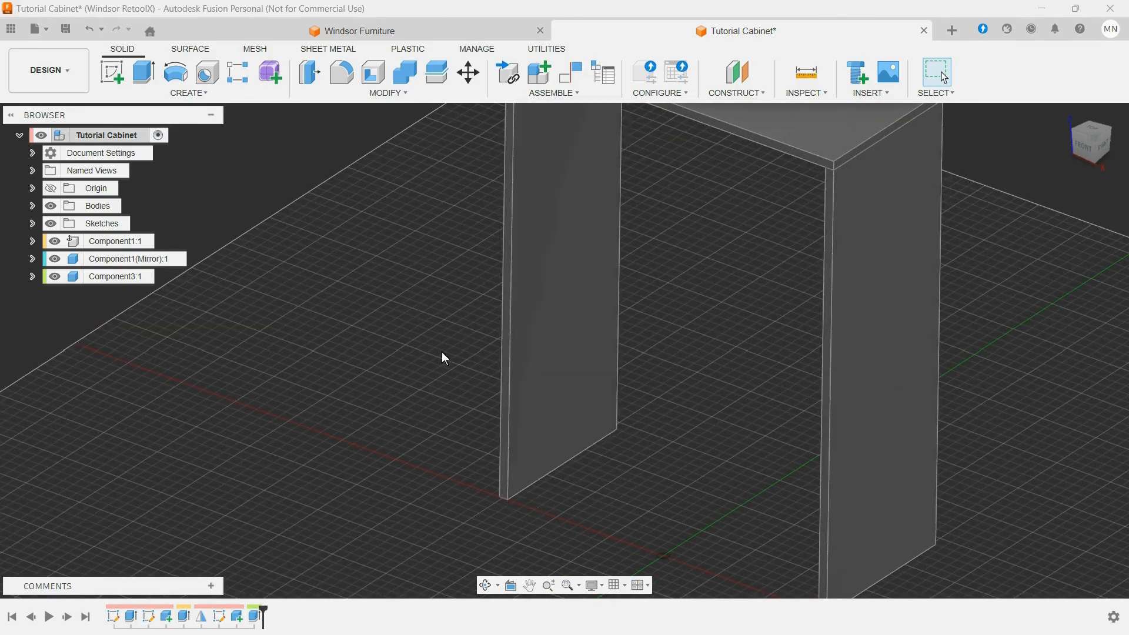
{"action": "scroll", "coordinate": [444, 357], "scroll_direction": "down", "scroll_amount": 5}
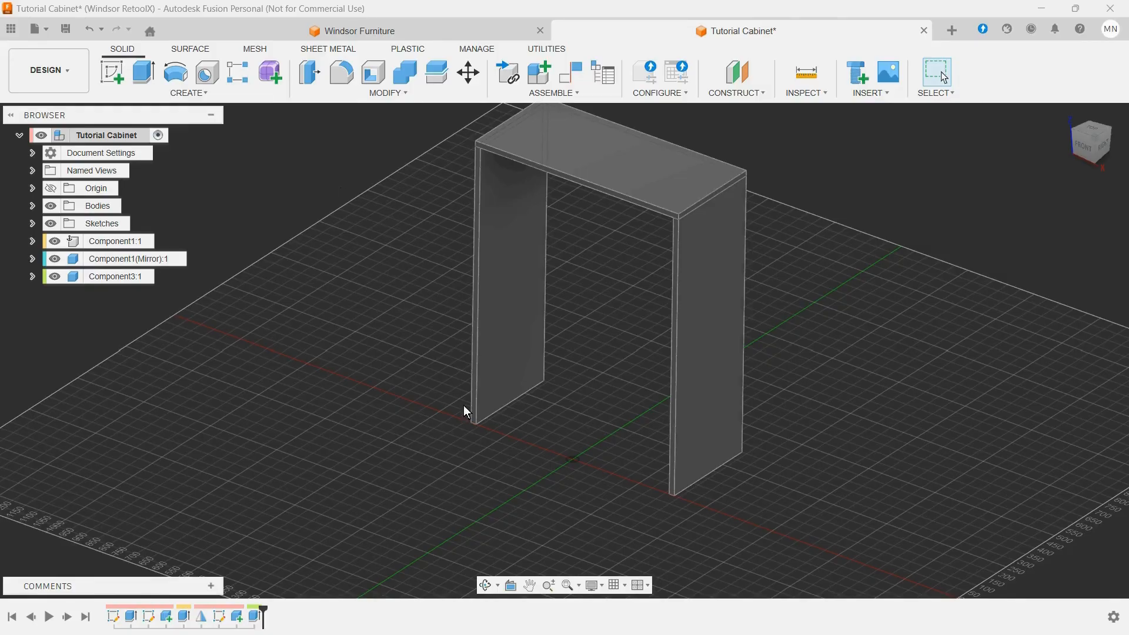
{"action": "scroll", "coordinate": [467, 437], "scroll_direction": "up", "scroll_amount": 3}
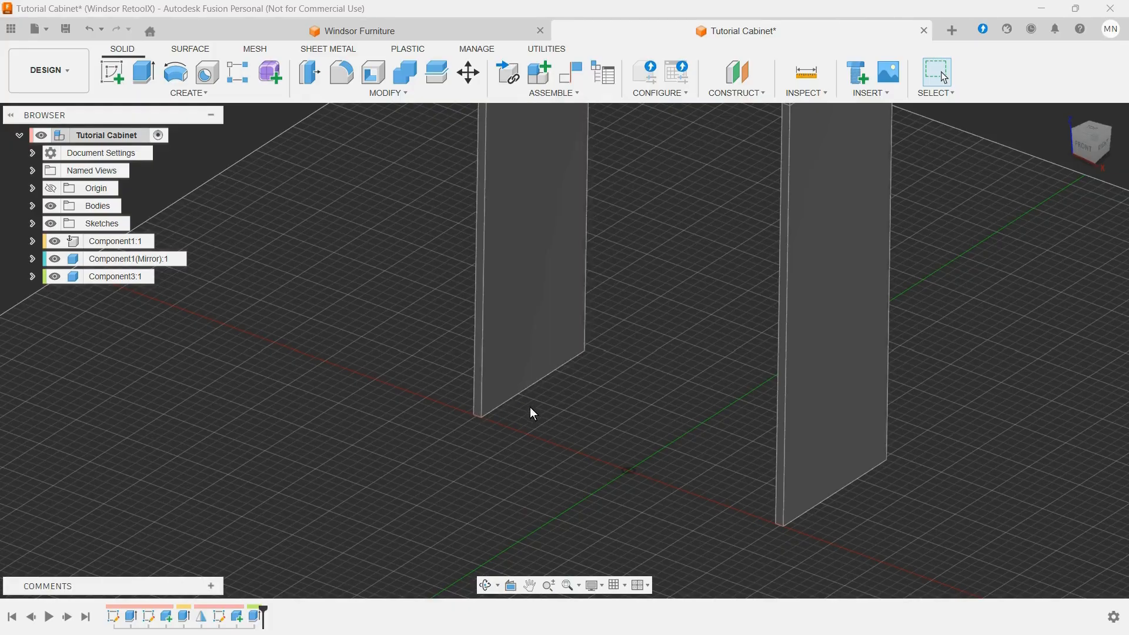
{"action": "left_click", "coordinate": [112, 72]}
{"action": "scroll", "coordinate": [506, 464], "scroll_direction": "up", "scroll_amount": 3}
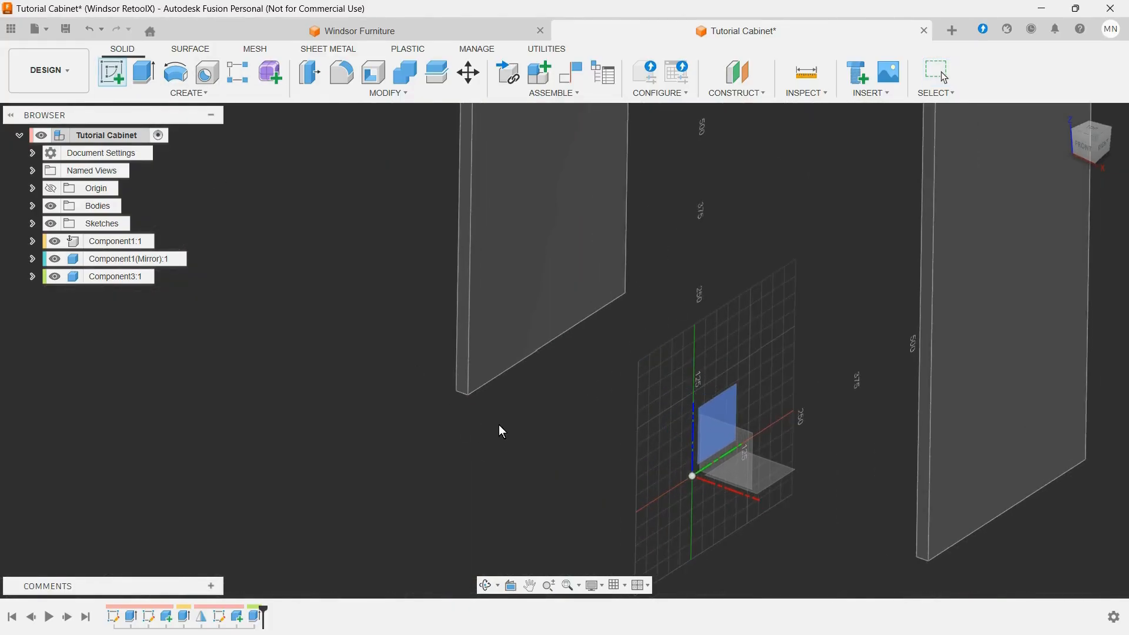
{"action": "left_click", "coordinate": [465, 374]}
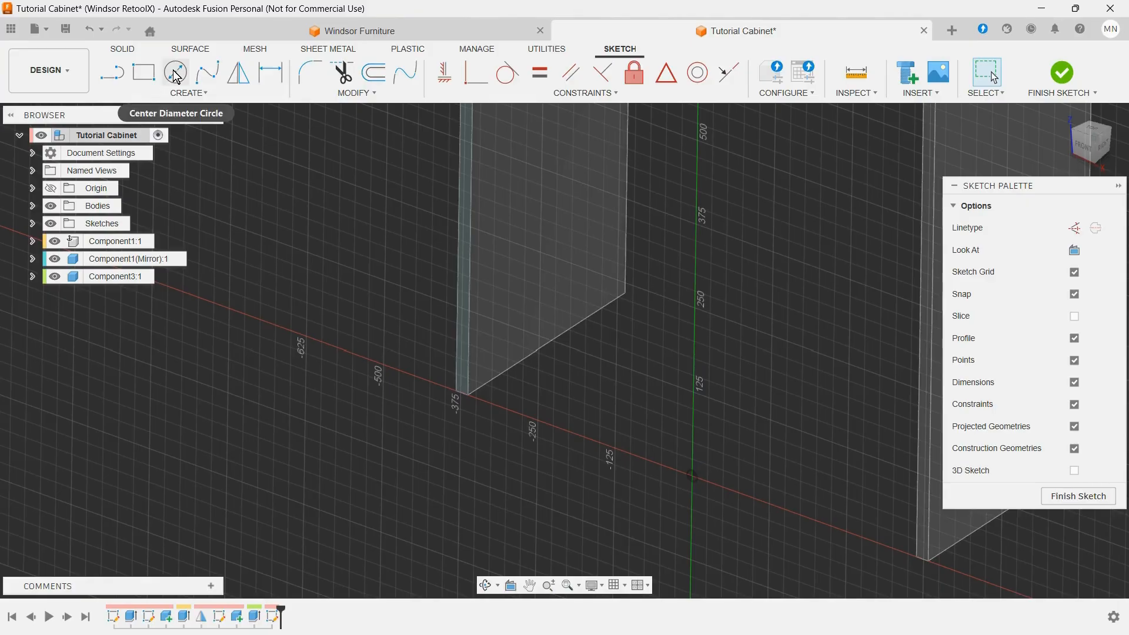
Step: Sketch a rectangle about 718 by 78 mm from the mirrored panel's inner bottom corner towards the opposite side panel
{"action": "left_click", "coordinate": [156, 77]}
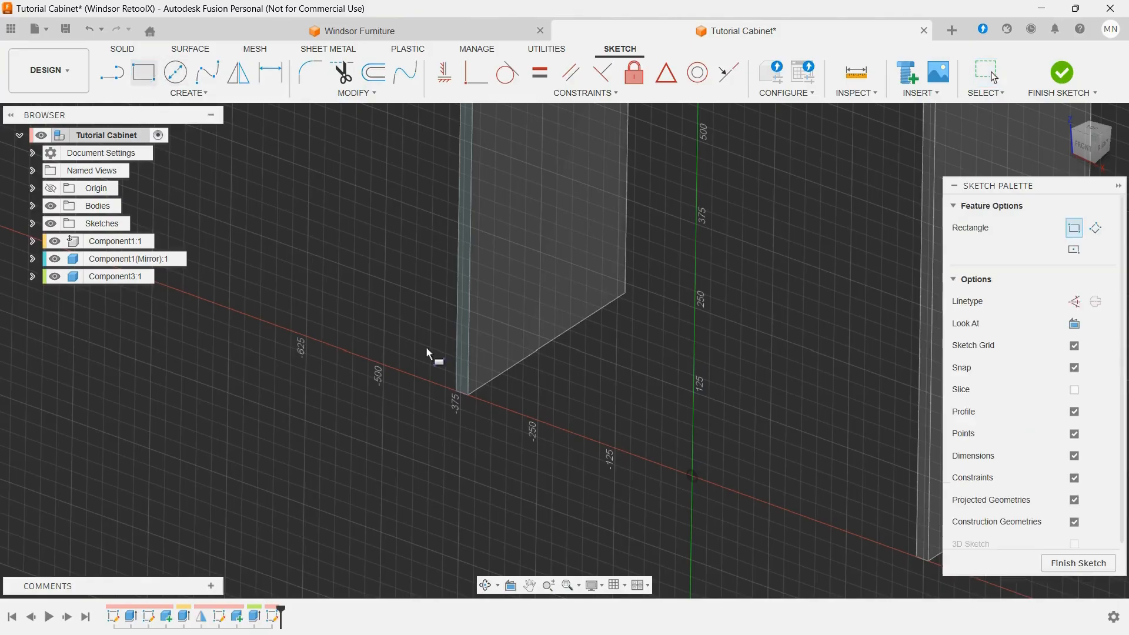
{"action": "left_click", "coordinate": [474, 393]}
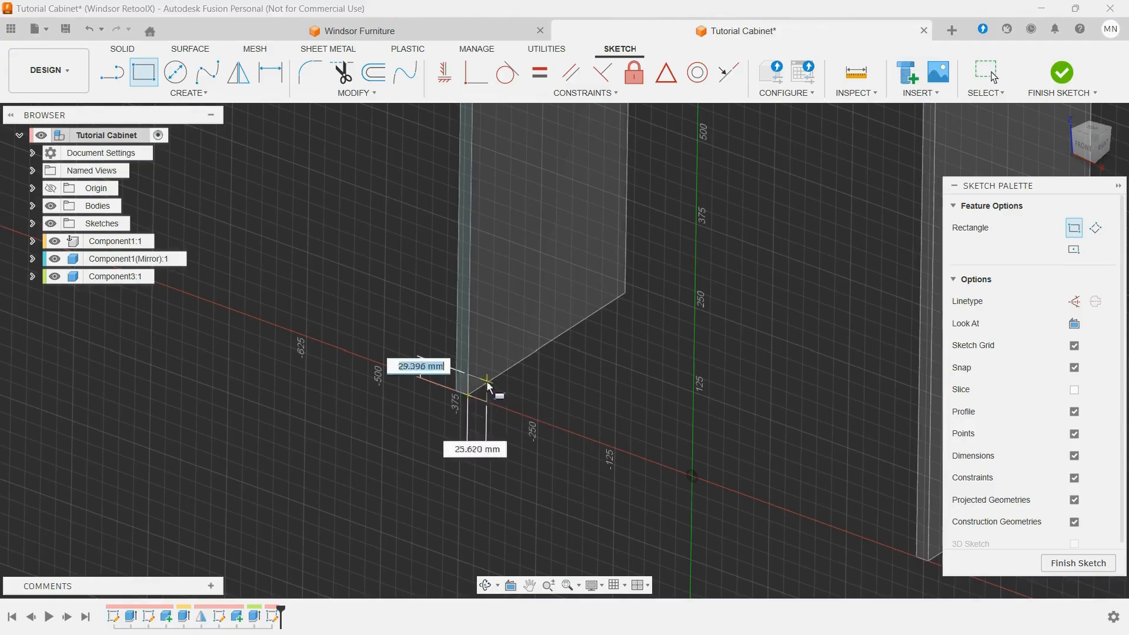
{"action": "scroll", "coordinate": [476, 393], "scroll_direction": "down", "scroll_amount": 2}
{"action": "scroll", "coordinate": [779, 481], "scroll_direction": "up", "scroll_amount": 1}
{"action": "scroll", "coordinate": [800, 485], "scroll_direction": "down", "scroll_amount": 1}
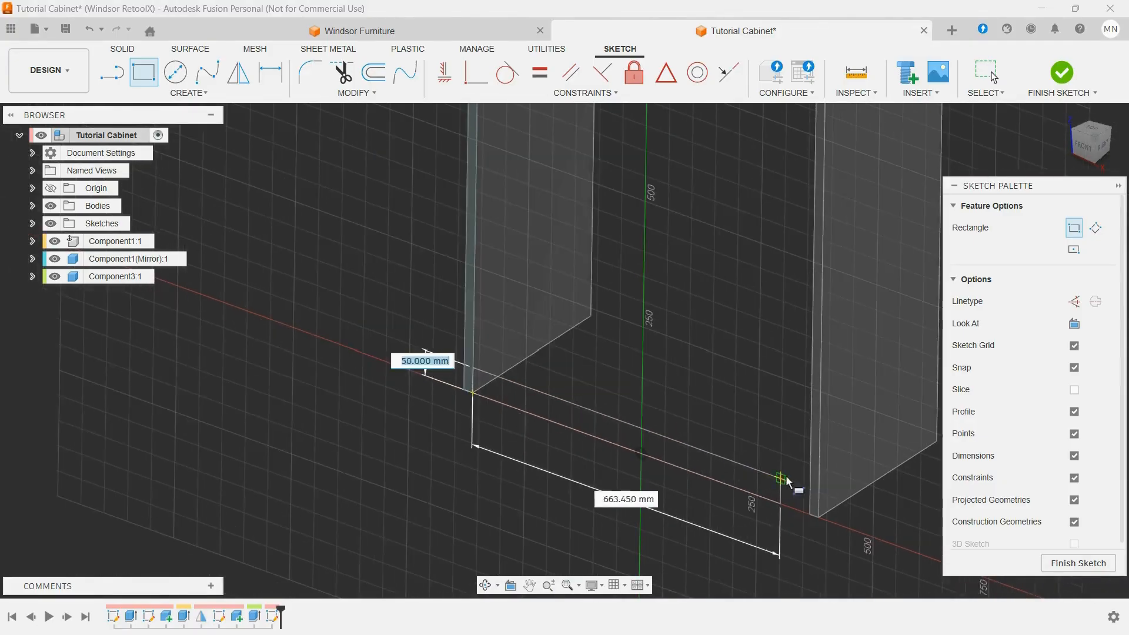
{"action": "scroll", "coordinate": [794, 484], "scroll_direction": "up", "scroll_amount": 4}
{"action": "scroll", "coordinate": [812, 486], "scroll_direction": "up", "scroll_amount": 3}
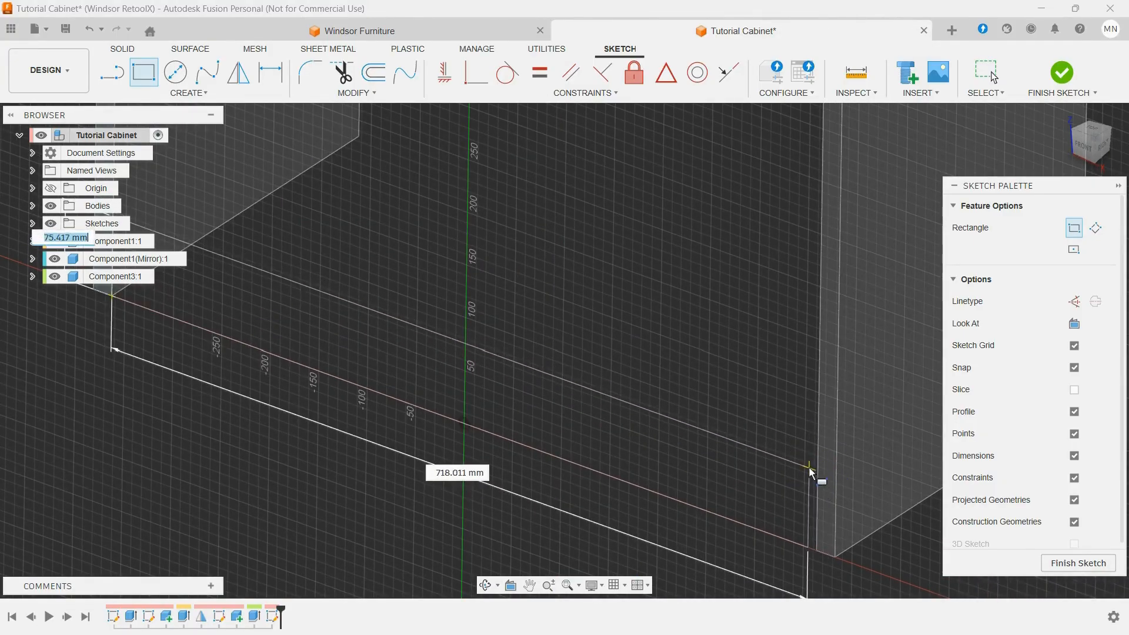
{"action": "left_click", "coordinate": [810, 468]}
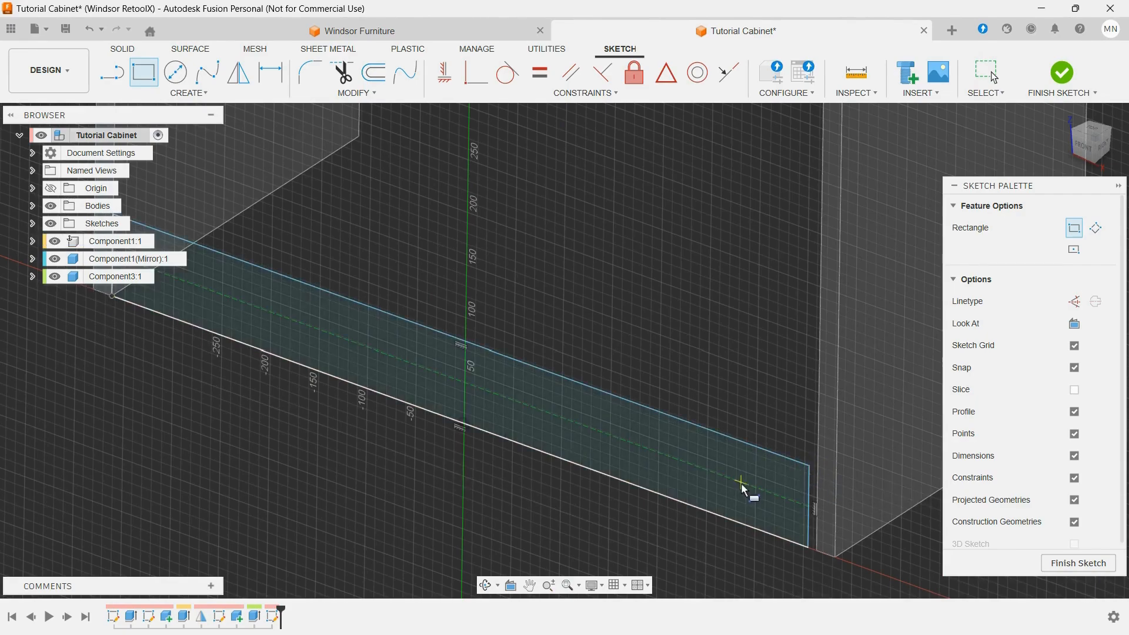
{"action": "key", "text": "Escape"}
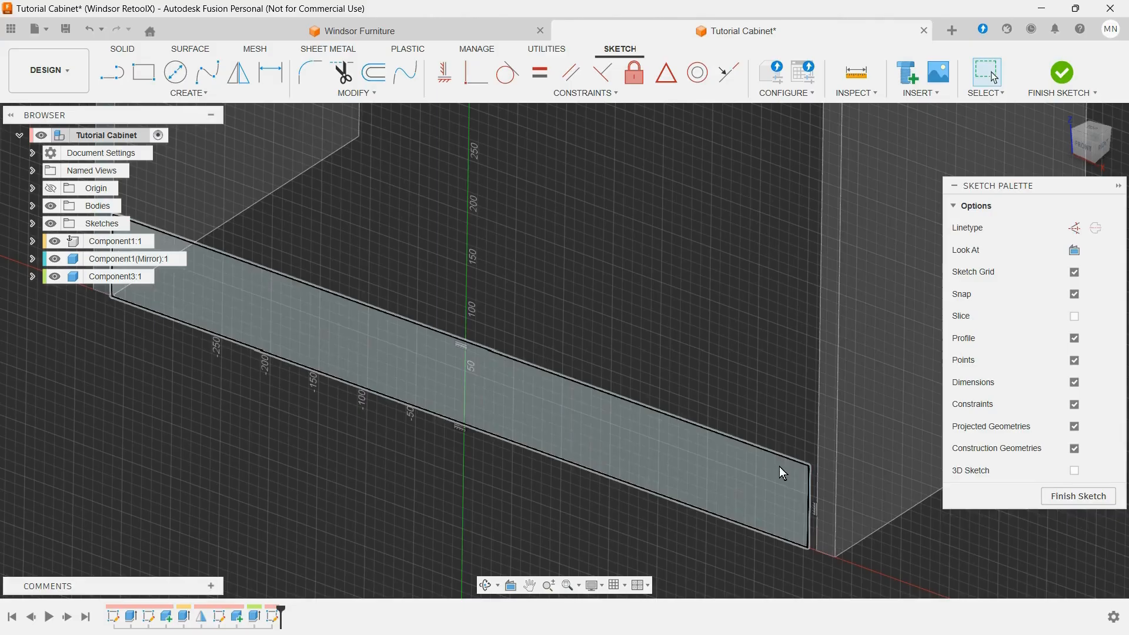
Step: Constrain the rectangle's free upper corner coincident with the inner front edge of the original side panel
{"action": "left_click", "coordinate": [811, 465]}
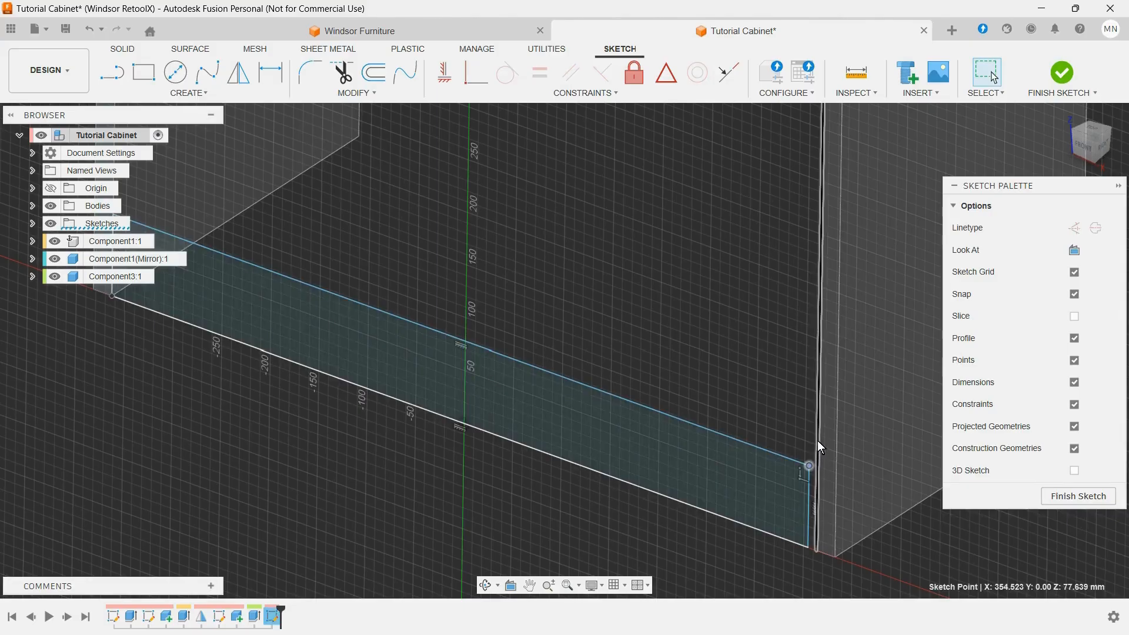
{"action": "left_click", "coordinate": [819, 432], "text": "shift"}
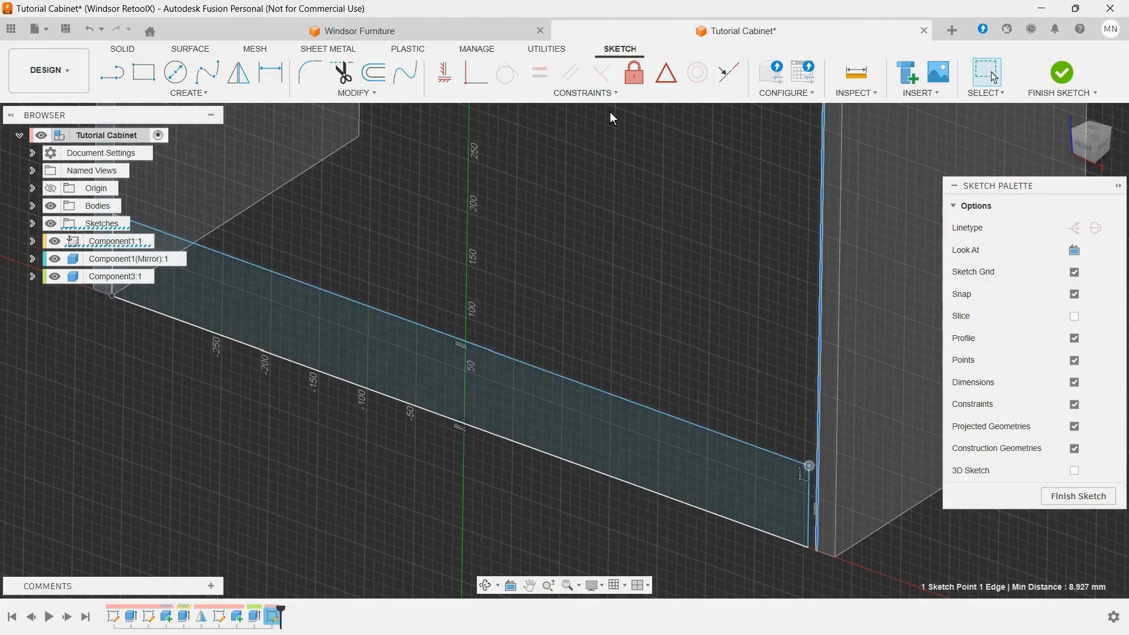
{"action": "left_click", "coordinate": [472, 74]}
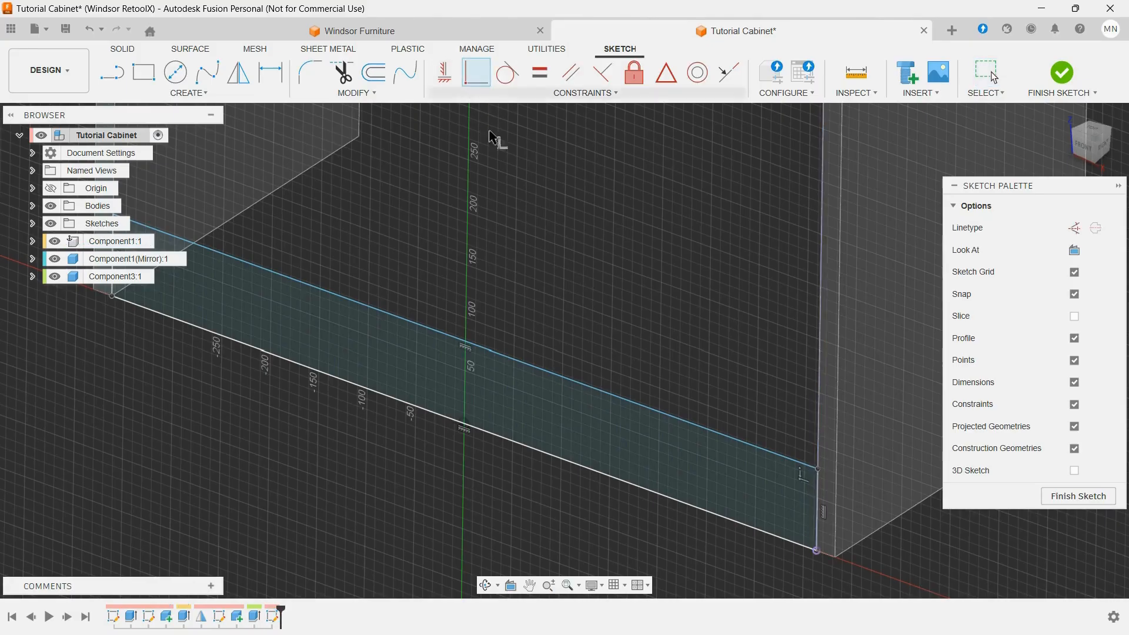
{"action": "key", "text": "Escape"}
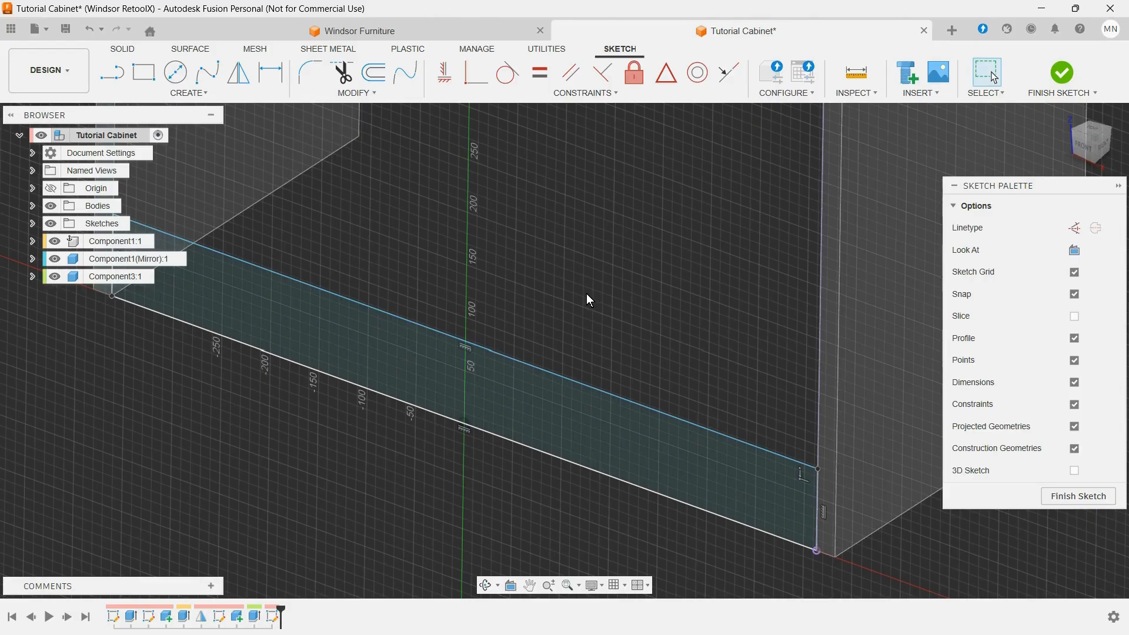
Step: Dimension the base rectangle's height with the toe_kick parameter and finish the sketch
{"action": "key", "text": "d"}
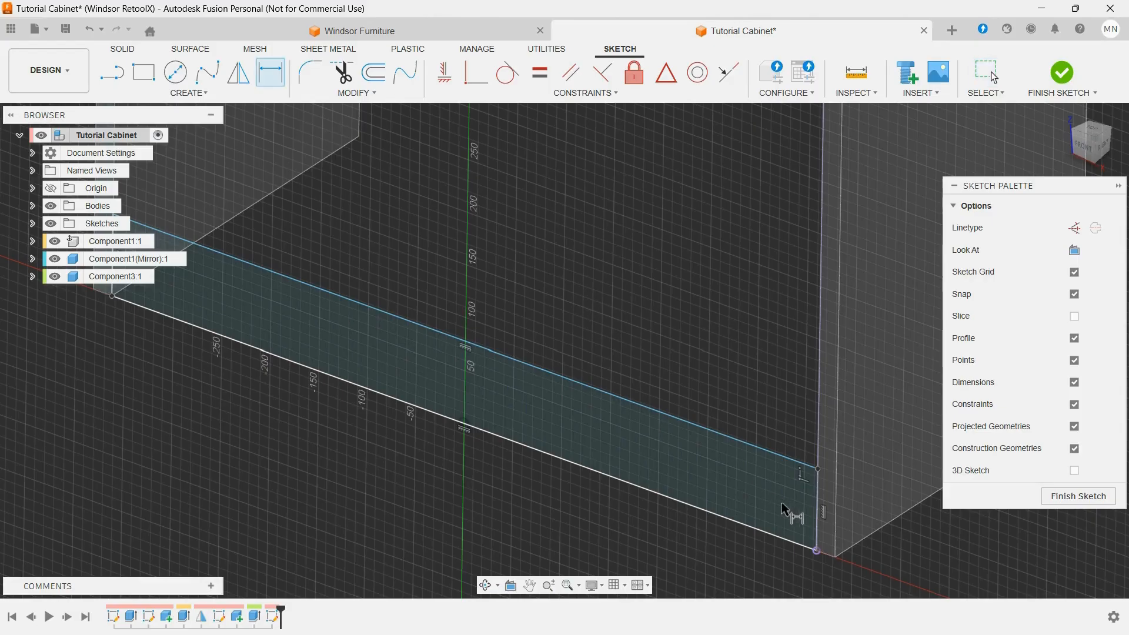
{"action": "left_click", "coordinate": [817, 514]}
{"action": "left_click", "coordinate": [790, 400]}
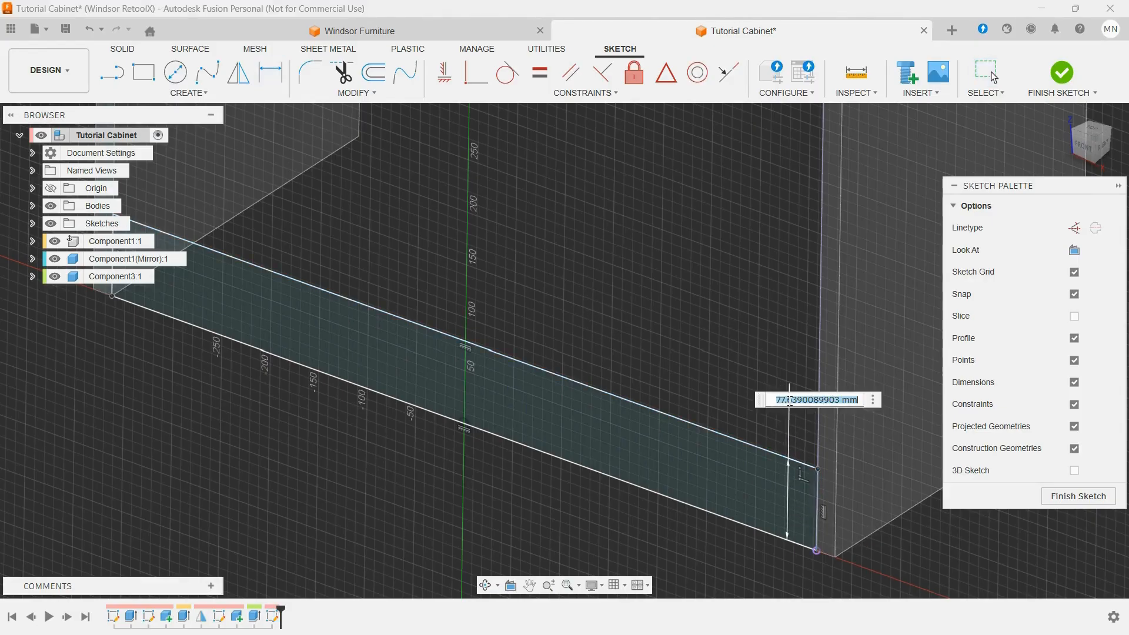
{"action": "type", "text": "t"}
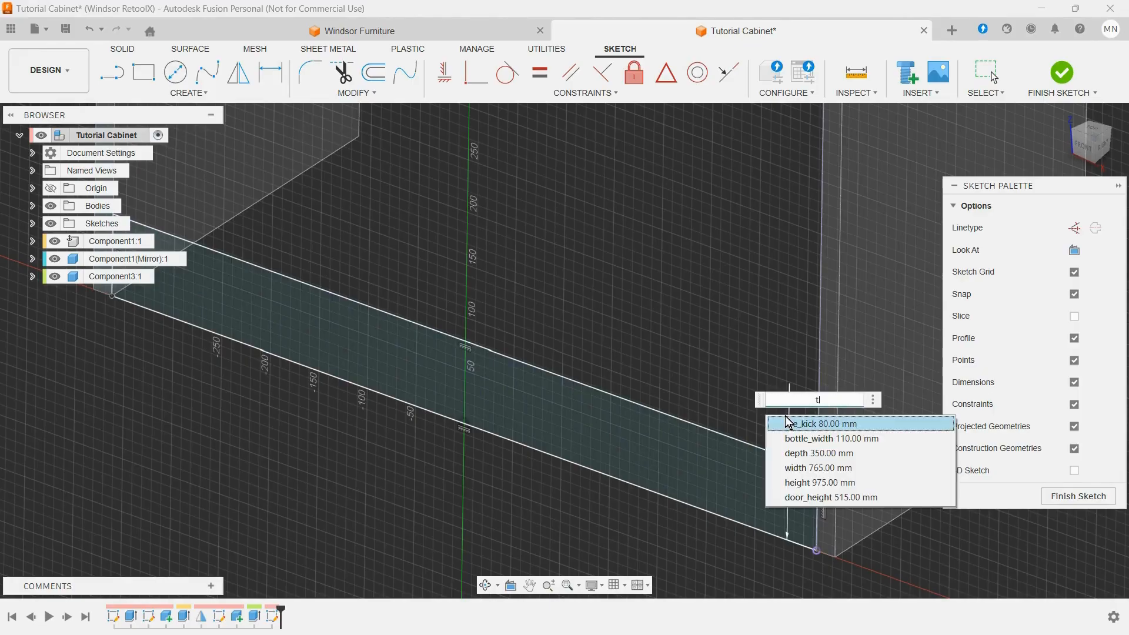
{"action": "left_click", "coordinate": [811, 422]}
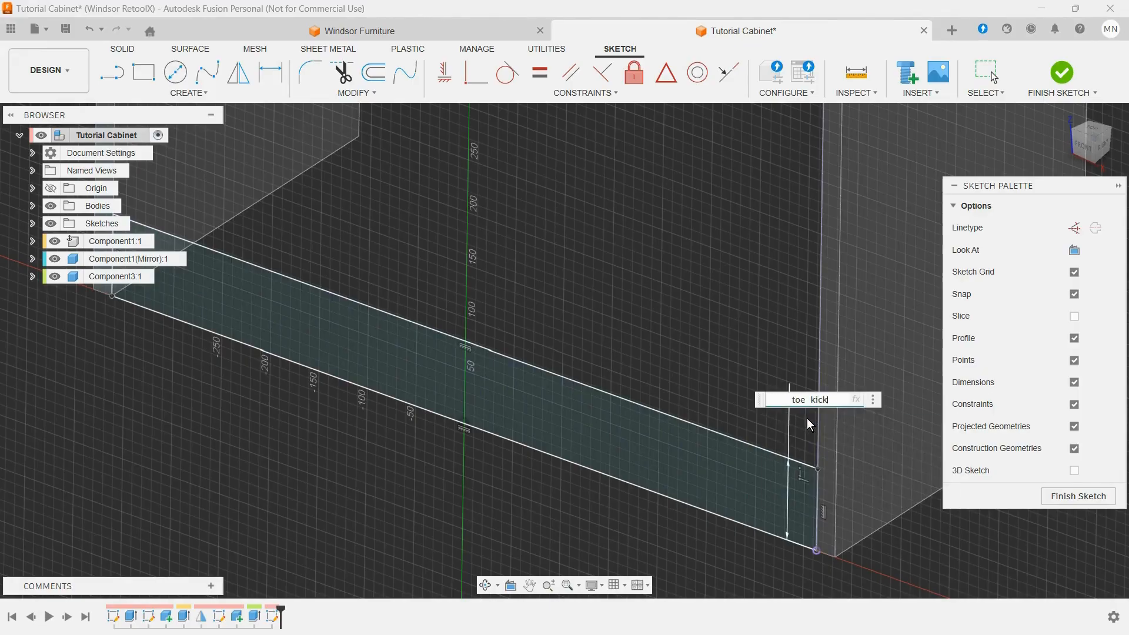
{"action": "key", "text": "Return"}
{"action": "scroll", "coordinate": [809, 426], "scroll_direction": "down", "scroll_amount": 5}
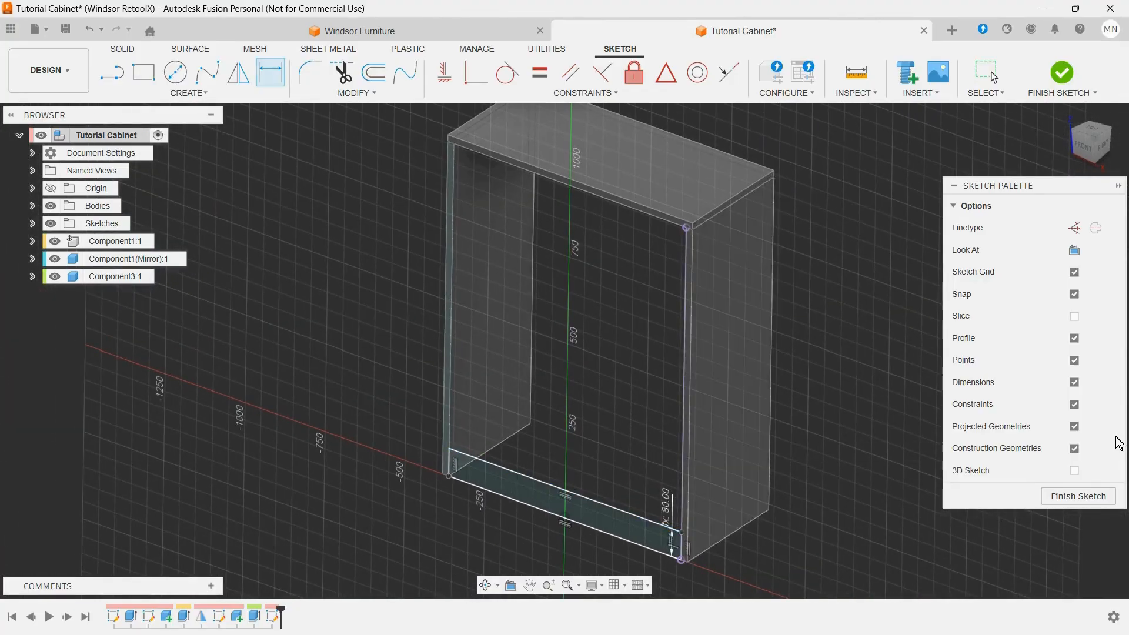
{"action": "left_click", "coordinate": [1079, 497]}
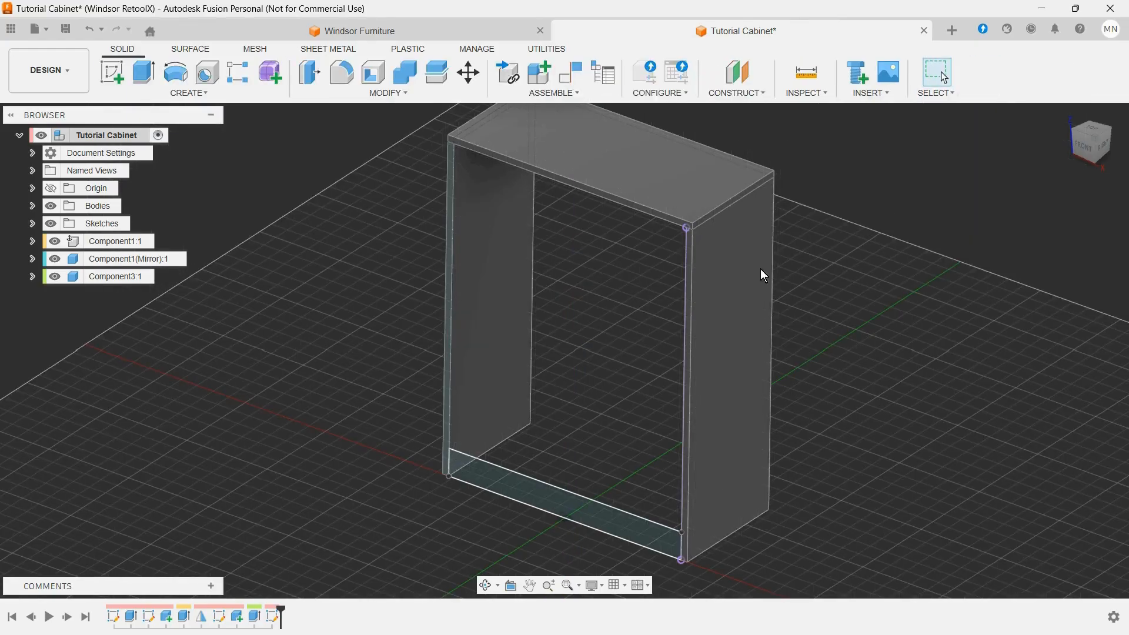
Step: Extrude the base rectangle by -MDF_75, inward from the cabinet's front, as a new component
{"action": "left_click", "coordinate": [143, 73]}
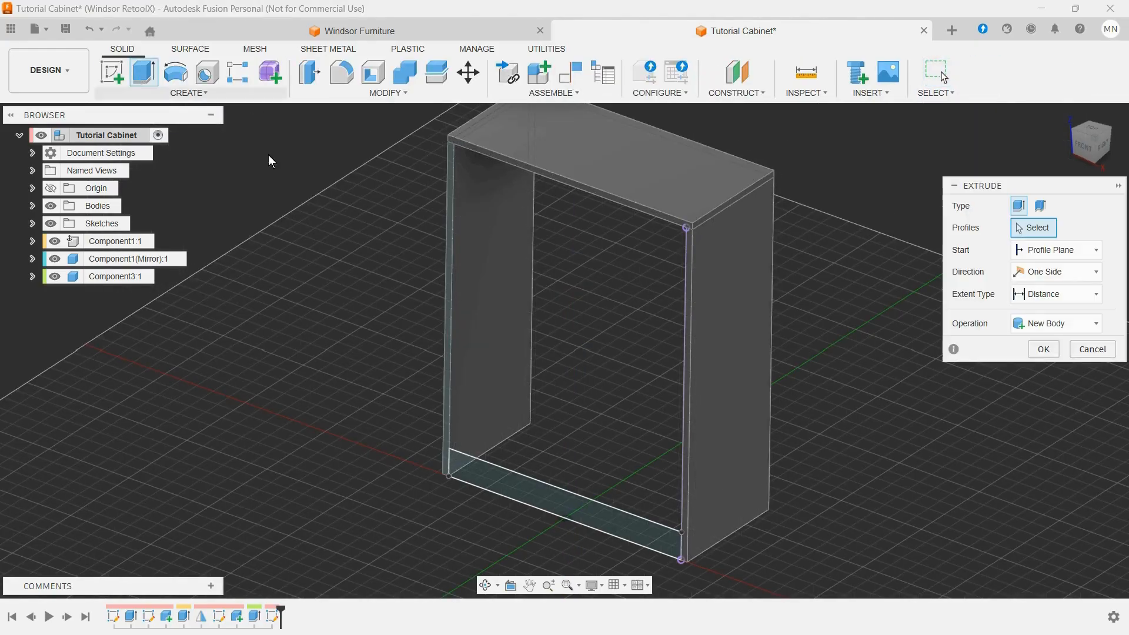
{"action": "scroll", "coordinate": [491, 468], "scroll_direction": "up", "scroll_amount": 3}
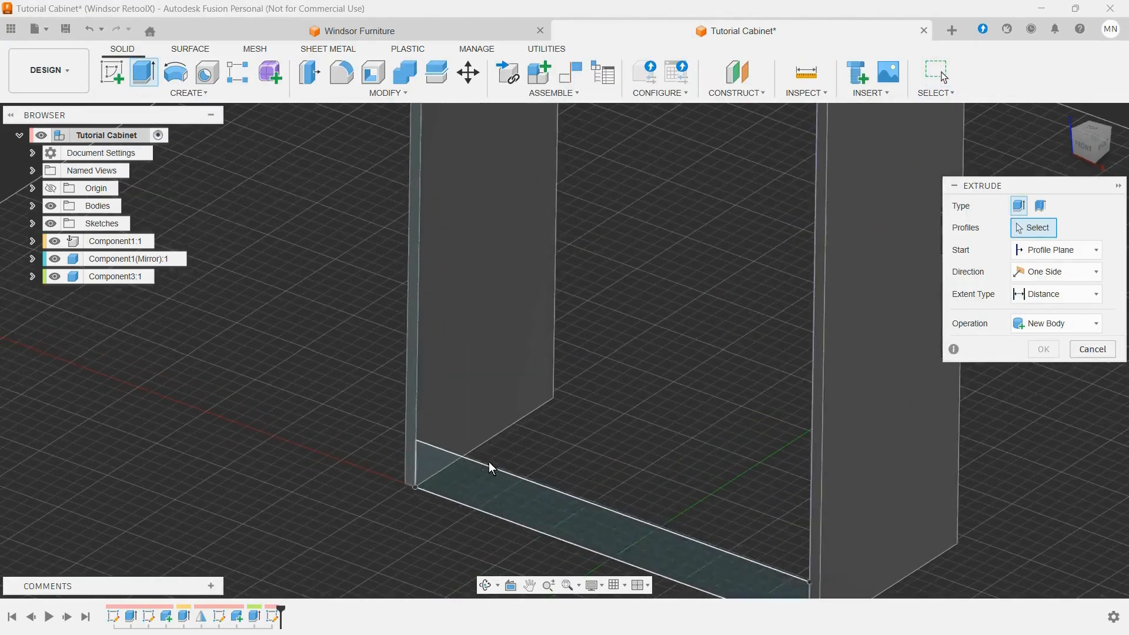
{"action": "left_click", "coordinate": [473, 478]}
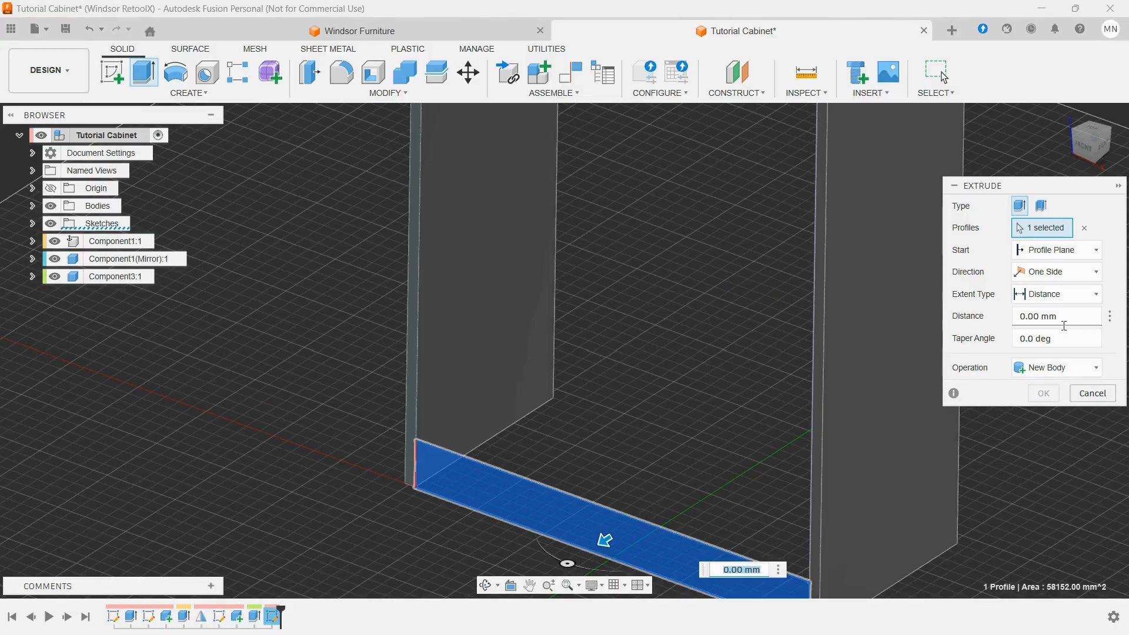
{"action": "left_click_drag", "start_coordinate": [1060, 319], "coordinate": [1024, 322]}
{"action": "left_click", "coordinate": [1081, 373]}
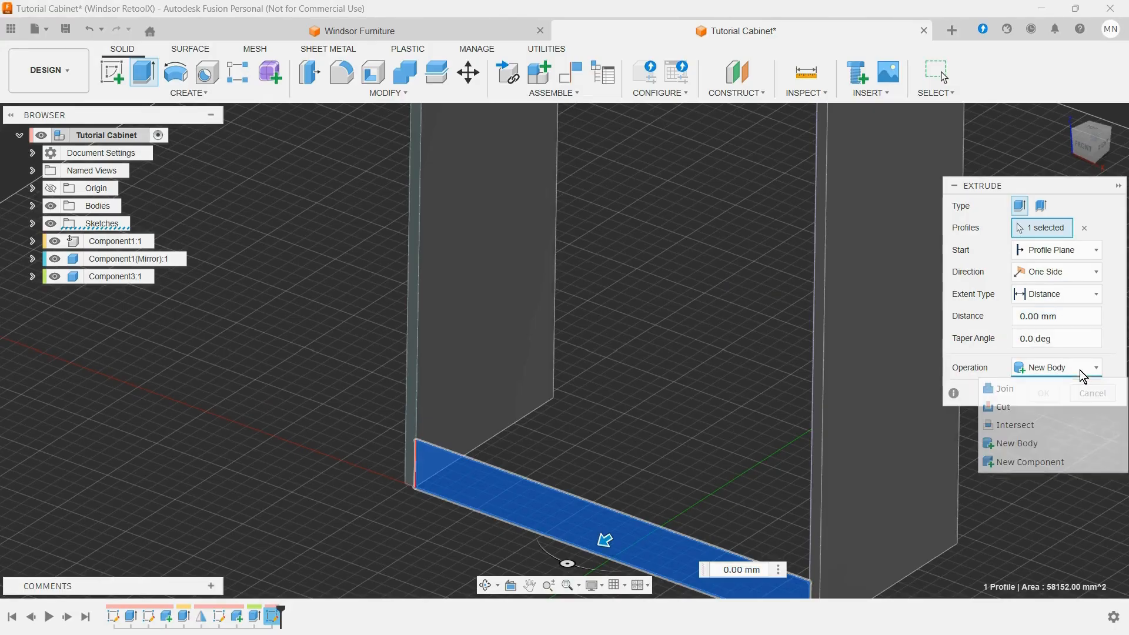
{"action": "left_click", "coordinate": [1056, 463]}
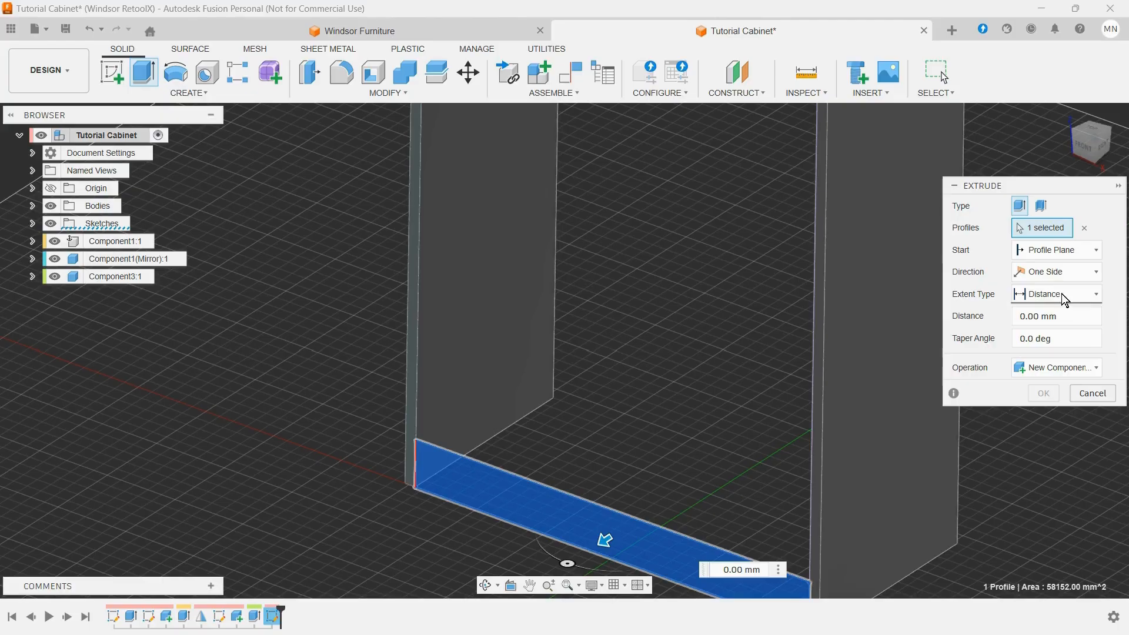
{"action": "left_click", "coordinate": [1067, 316]}
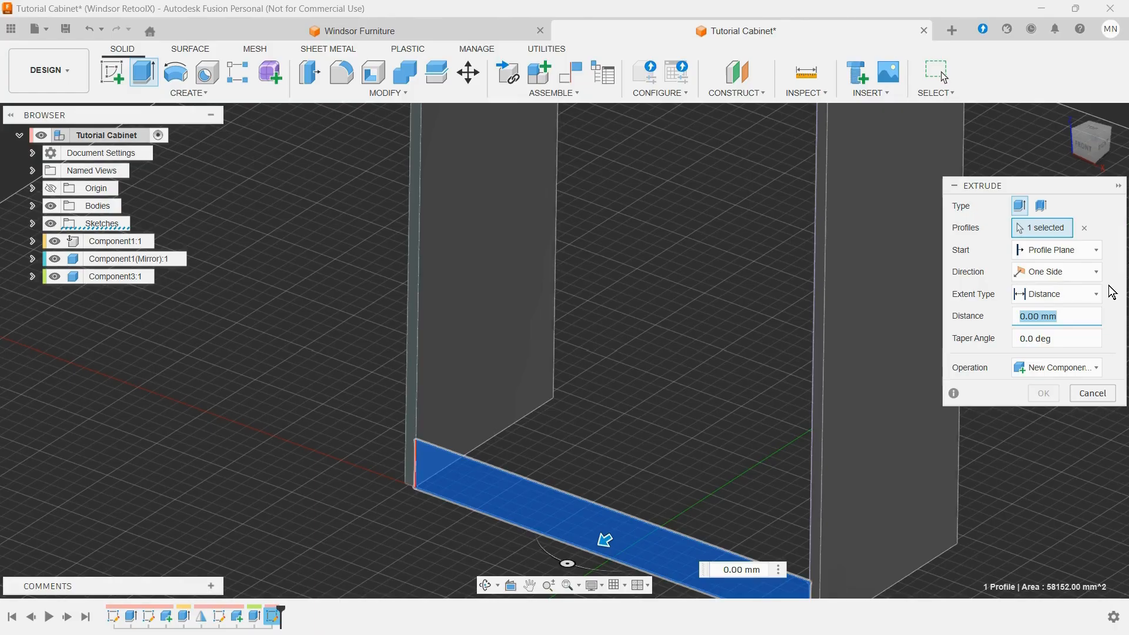
{"action": "type", "text": "-M"}
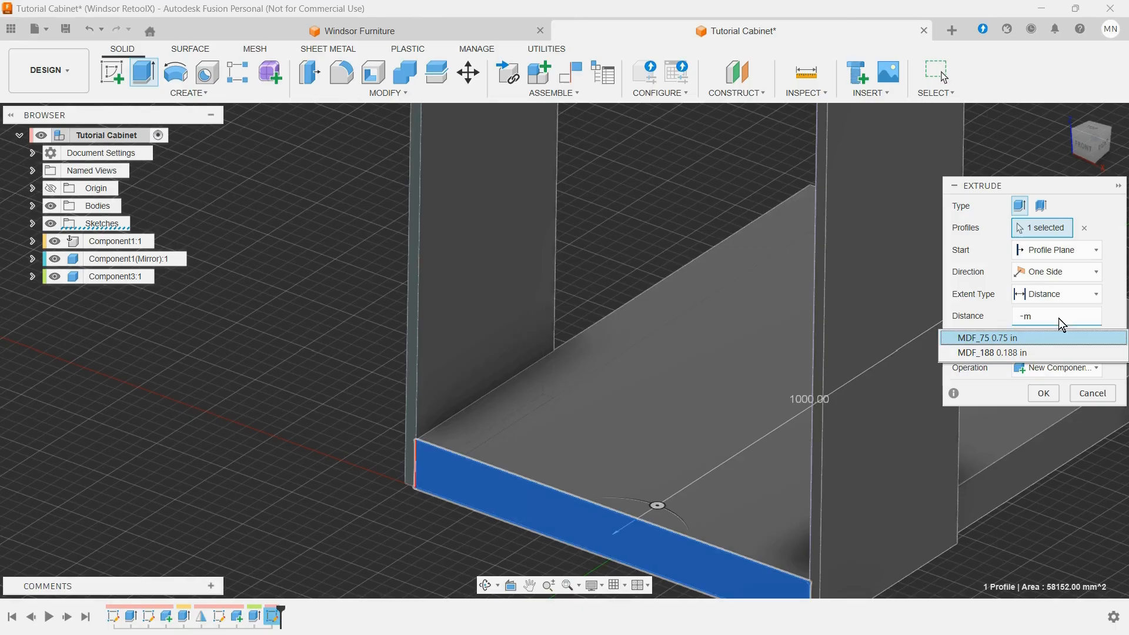
{"action": "left_click", "coordinate": [1030, 334]}
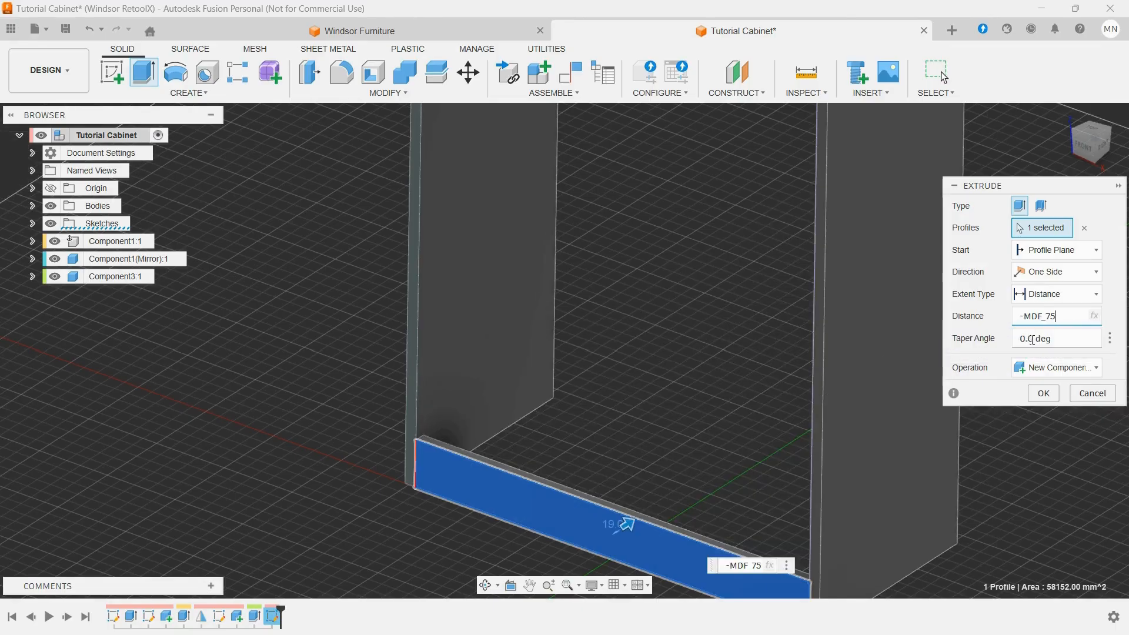
{"action": "left_click", "coordinate": [1046, 394]}
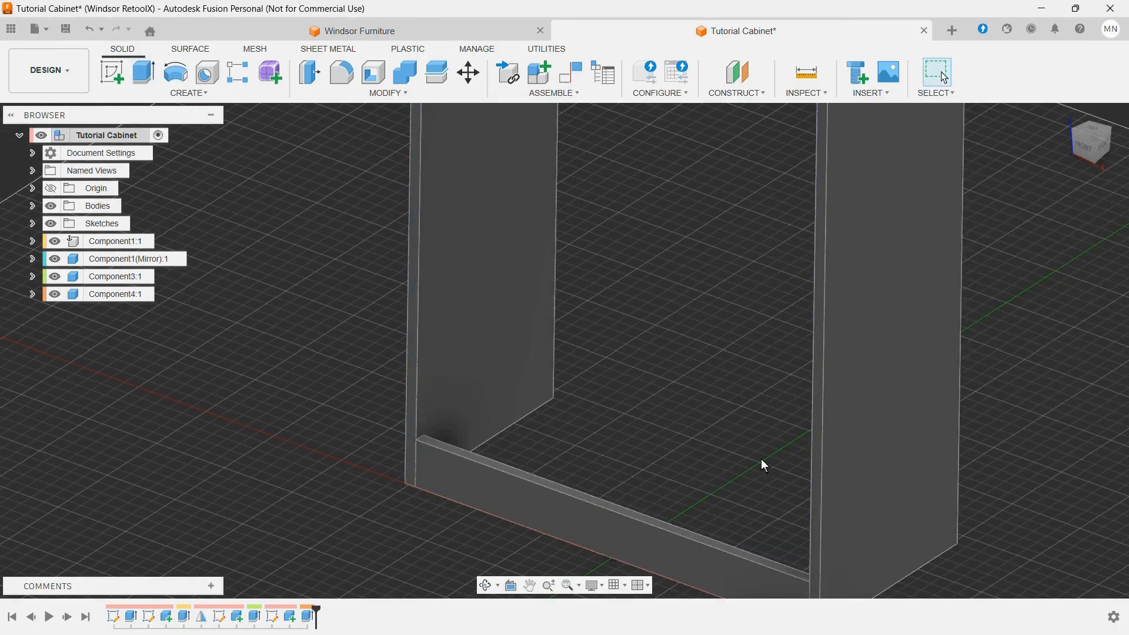
{"action": "scroll", "coordinate": [724, 432], "scroll_direction": "down", "scroll_amount": 6}
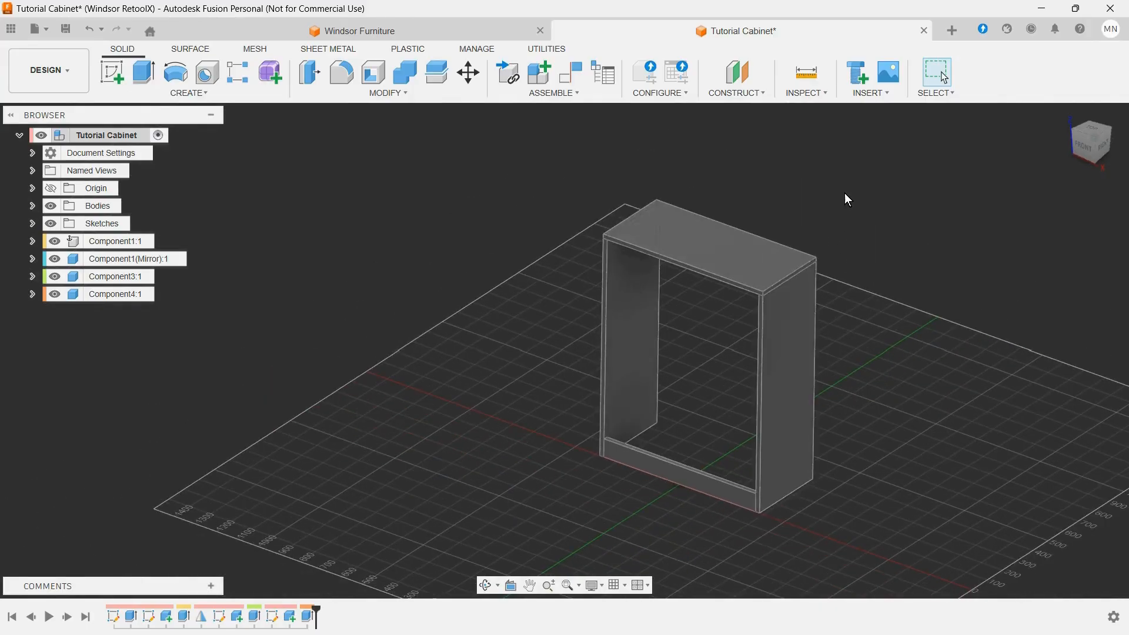
{"action": "scroll", "coordinate": [845, 192], "scroll_direction": "up", "scroll_amount": 2}
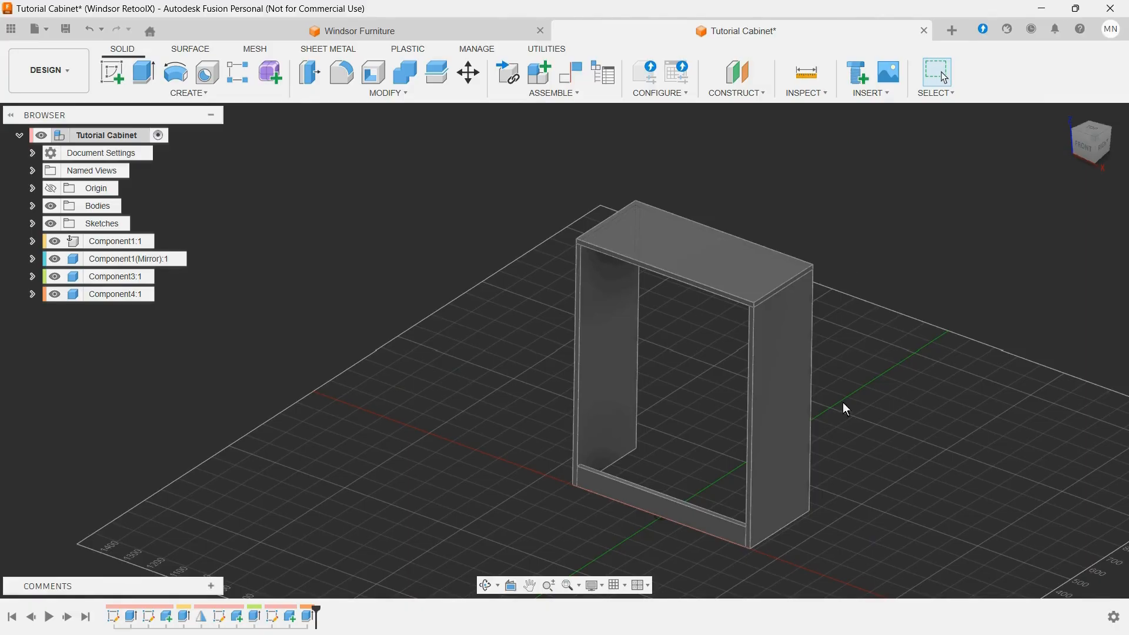
{"action": "scroll", "coordinate": [651, 489], "scroll_direction": "up", "scroll_amount": 4}
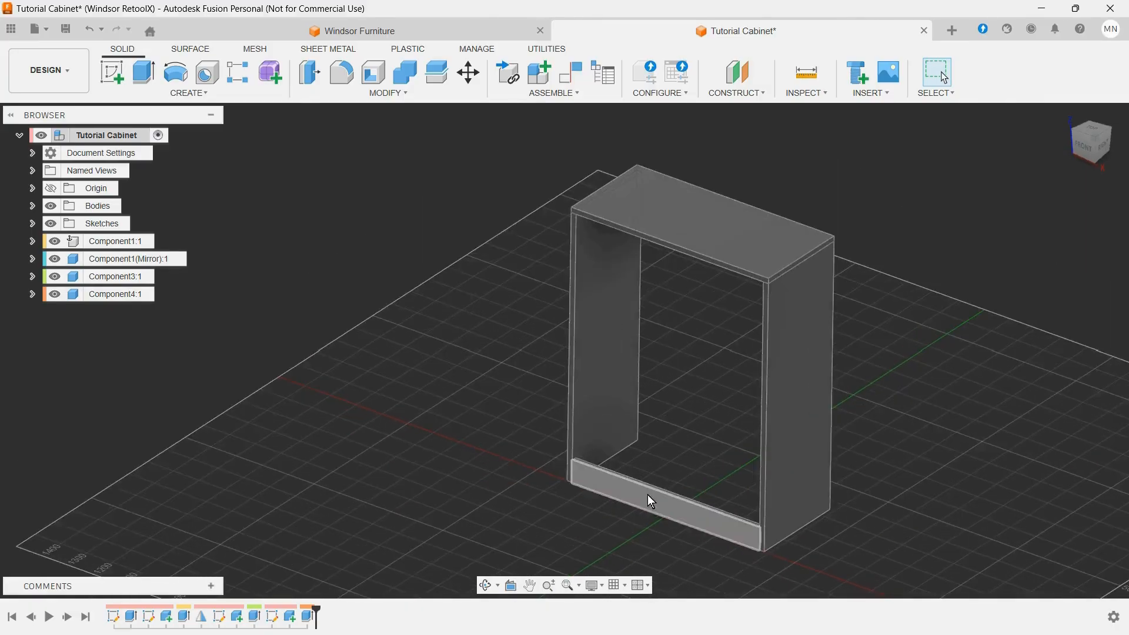
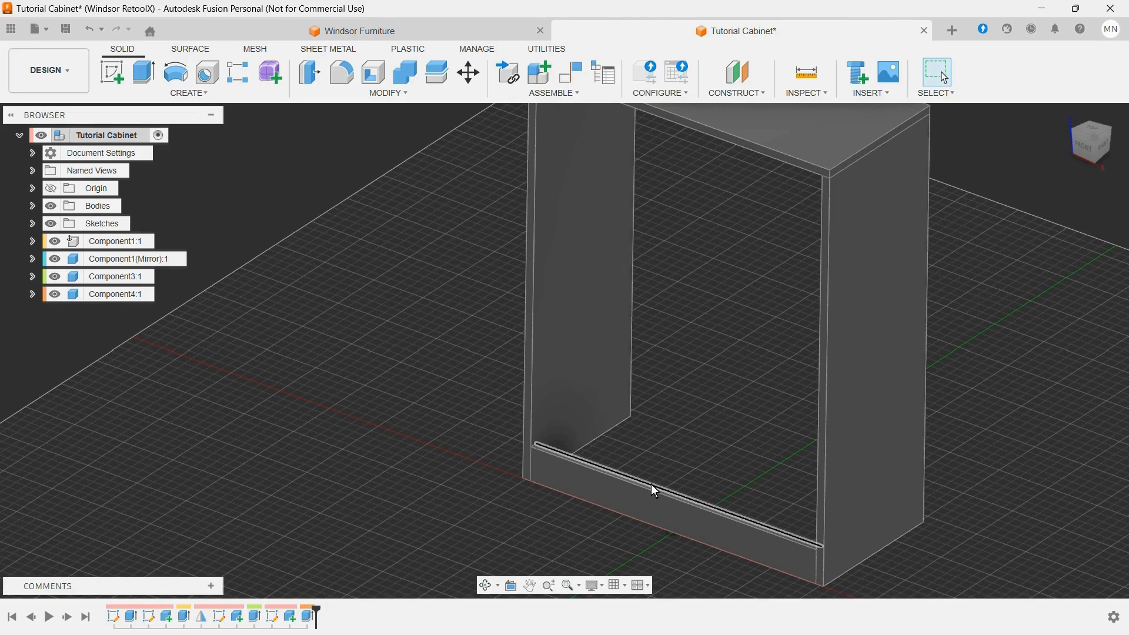
Step: Sketch a rectangle about 488 by 275 mm on the toe-kick rail's top face, from its outer corner at the mirrored panel towards the cabinet's back
{"action": "left_click", "coordinate": [110, 73]}
{"action": "left_click", "coordinate": [600, 454]}
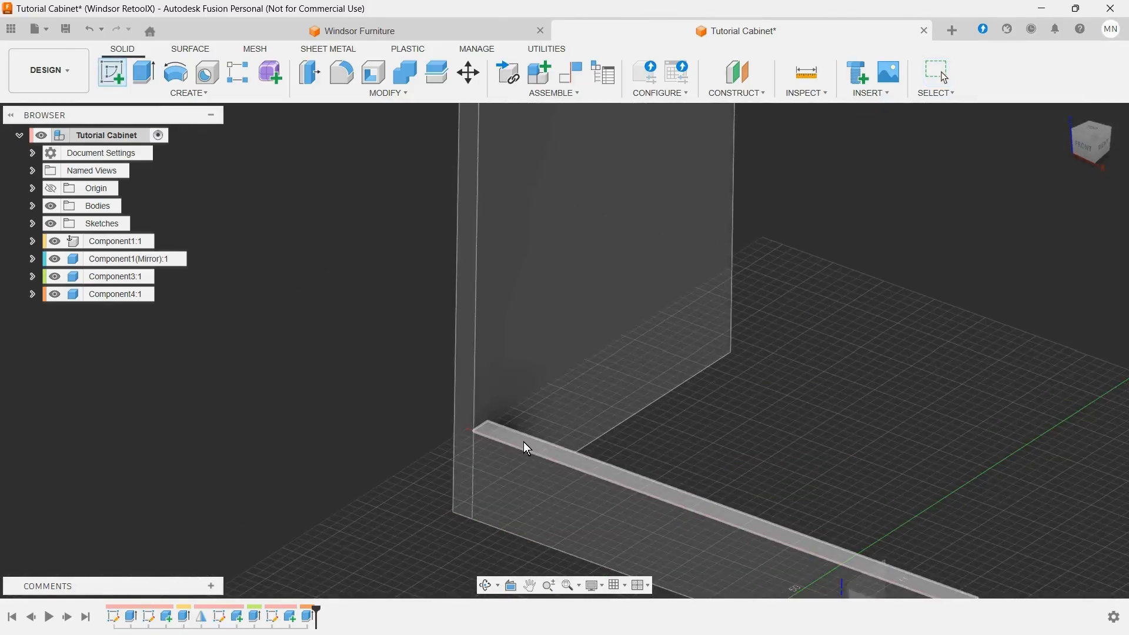
{"action": "left_click", "coordinate": [521, 440]}
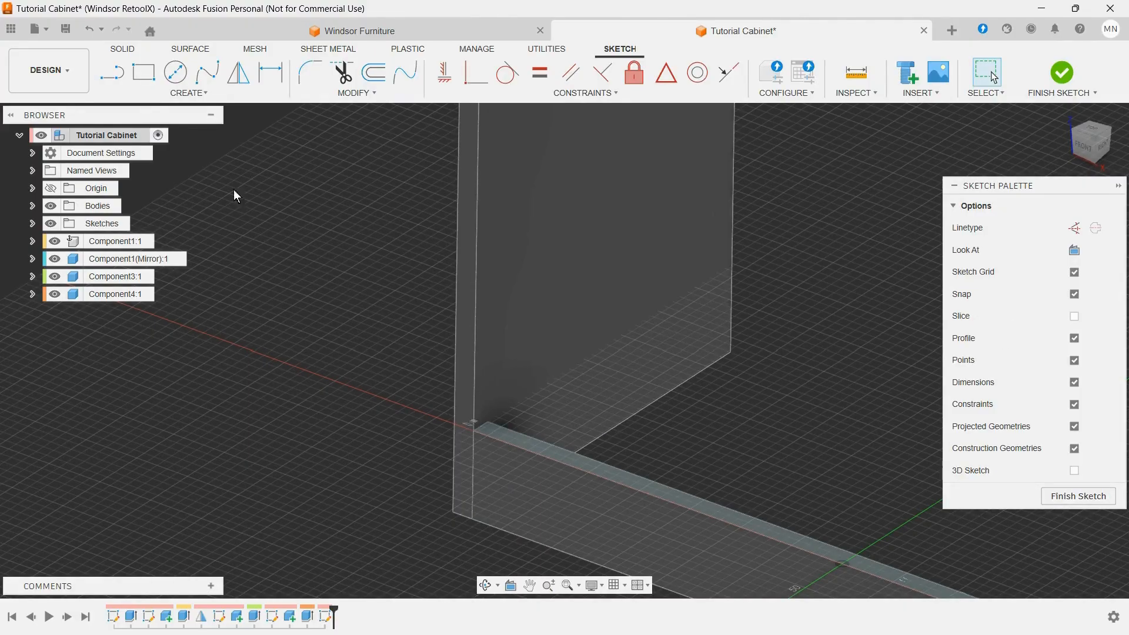
{"action": "left_click", "coordinate": [144, 72]}
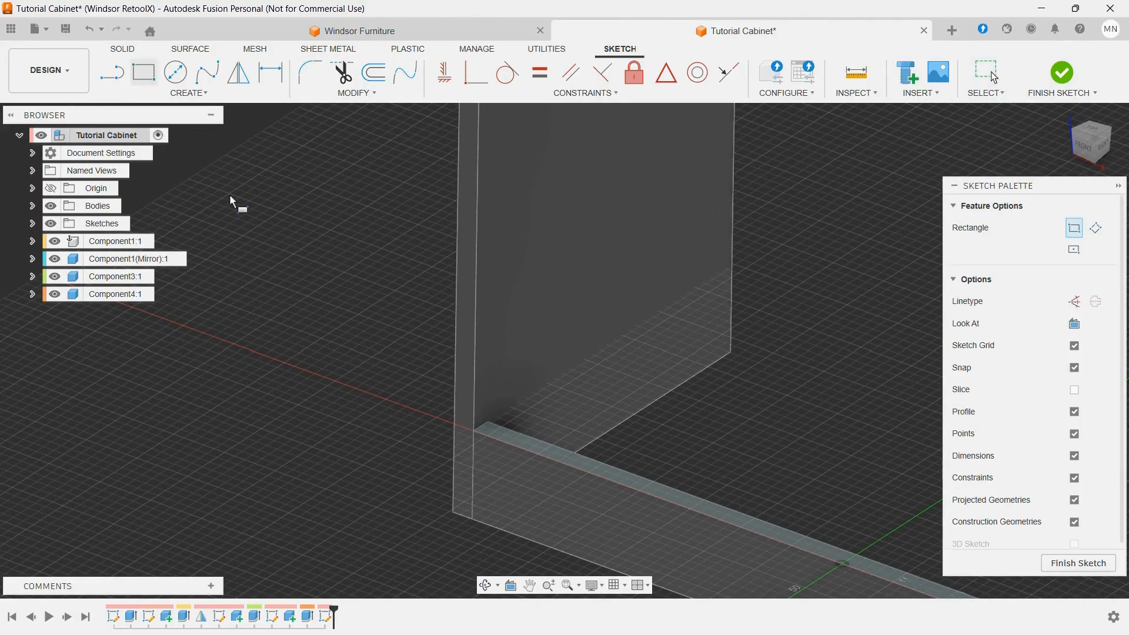
{"action": "left_click", "coordinate": [473, 438]}
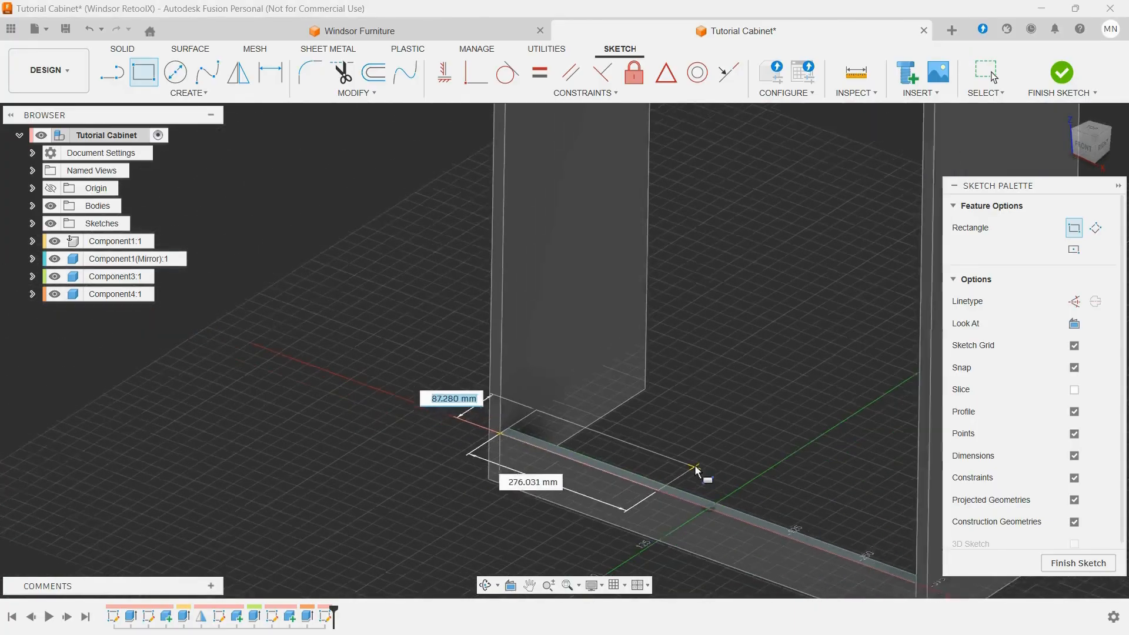
{"action": "scroll", "coordinate": [696, 469], "scroll_direction": "down", "scroll_amount": 5}
{"action": "scroll", "coordinate": [759, 487], "scroll_direction": "up", "scroll_amount": 5}
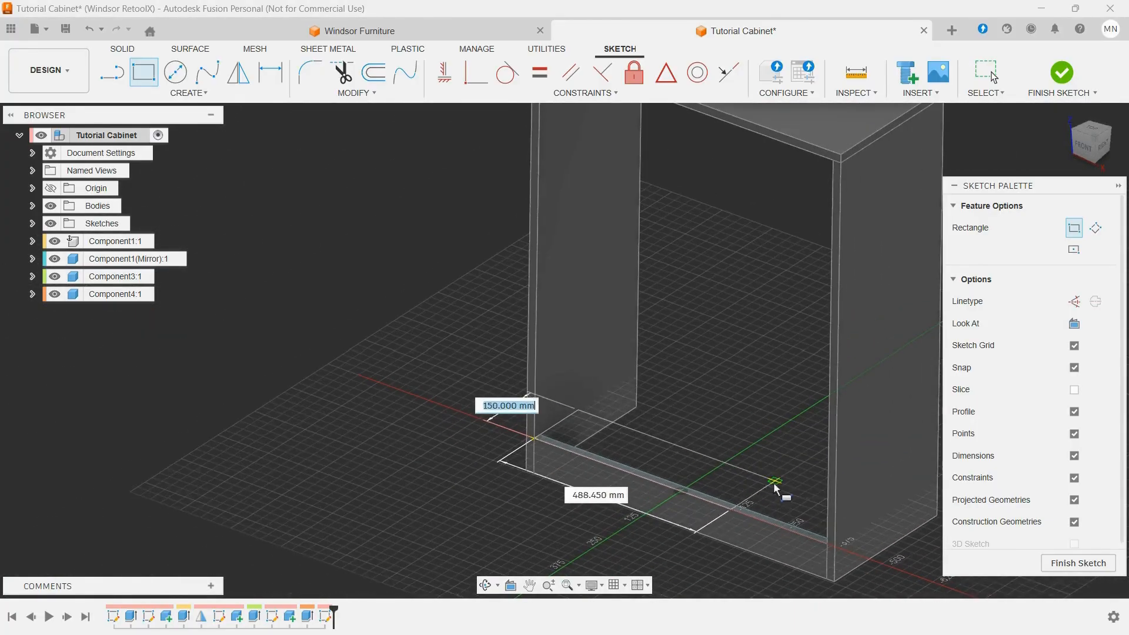
{"action": "left_click", "coordinate": [815, 463]}
{"action": "scroll", "coordinate": [549, 398], "scroll_direction": "down", "scroll_amount": 3}
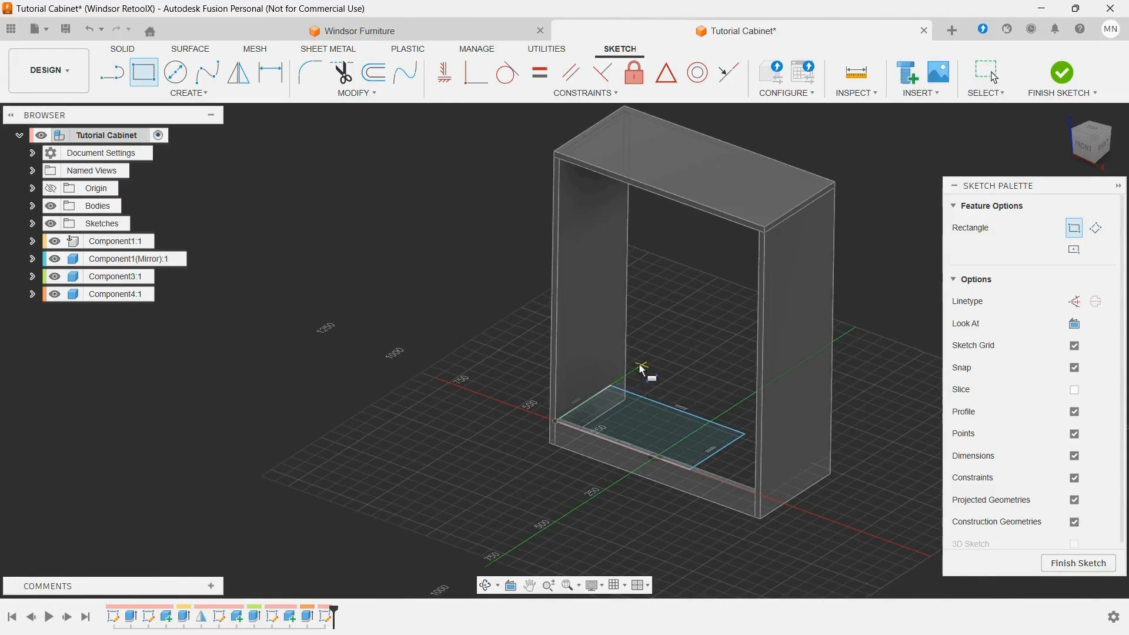
{"action": "key", "text": "Escape"}
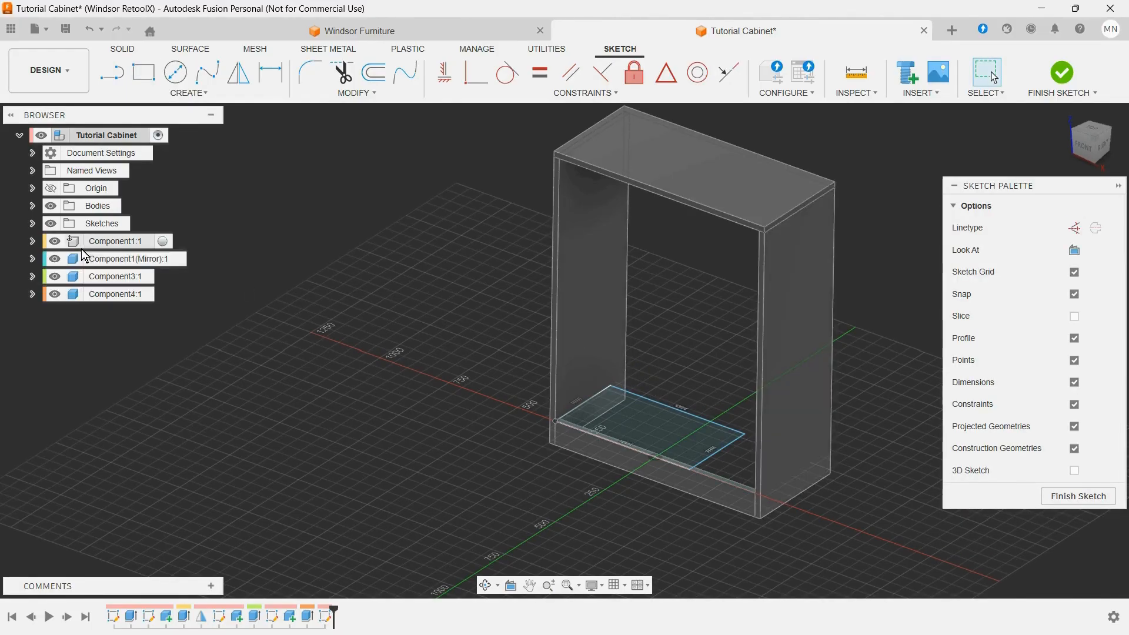
Step: Hide the top panel and constrain the rectangle's free corner coincident with the original side panel's inner back corner, finishing the sketch
{"action": "left_click", "coordinate": [55, 276]}
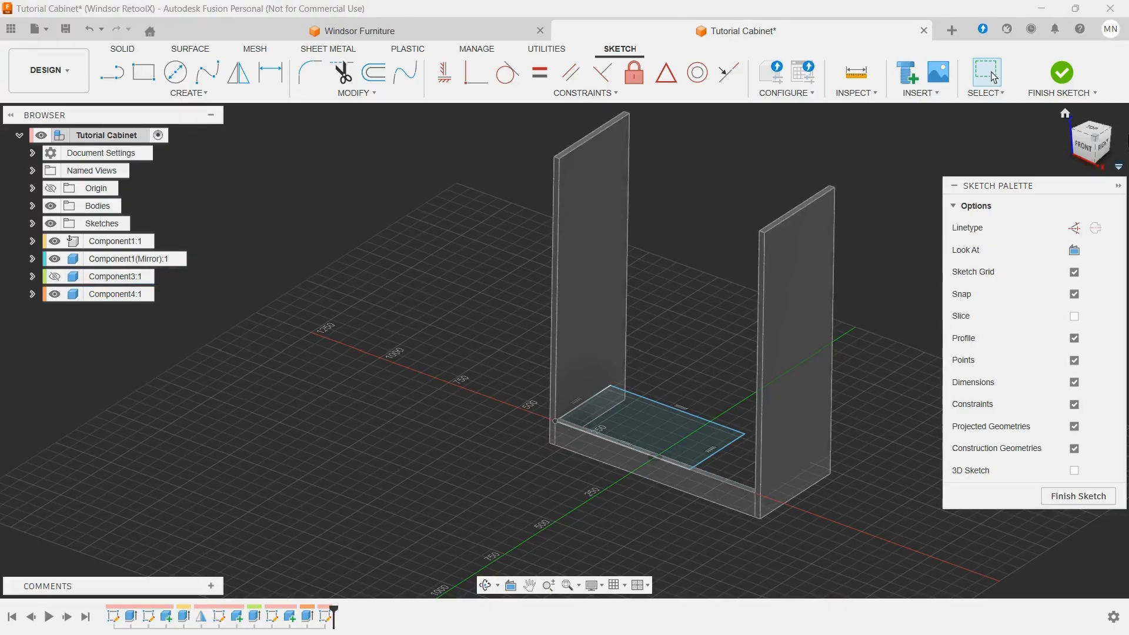
{"action": "left_click", "coordinate": [1093, 132]}
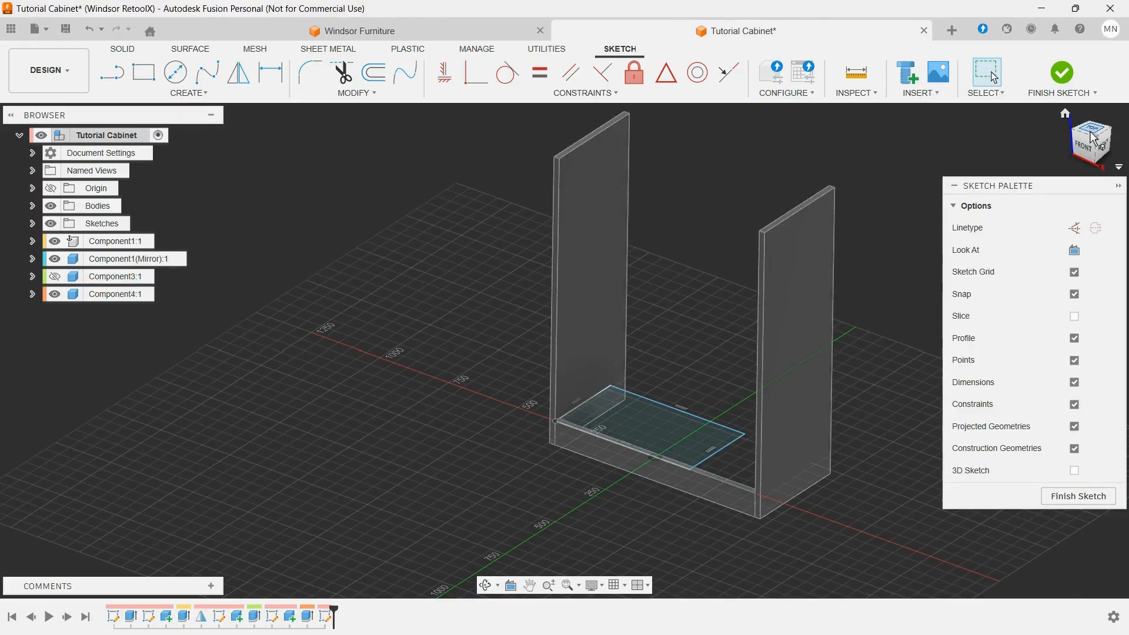
{"action": "scroll", "coordinate": [719, 174], "scroll_direction": "up", "scroll_amount": 6}
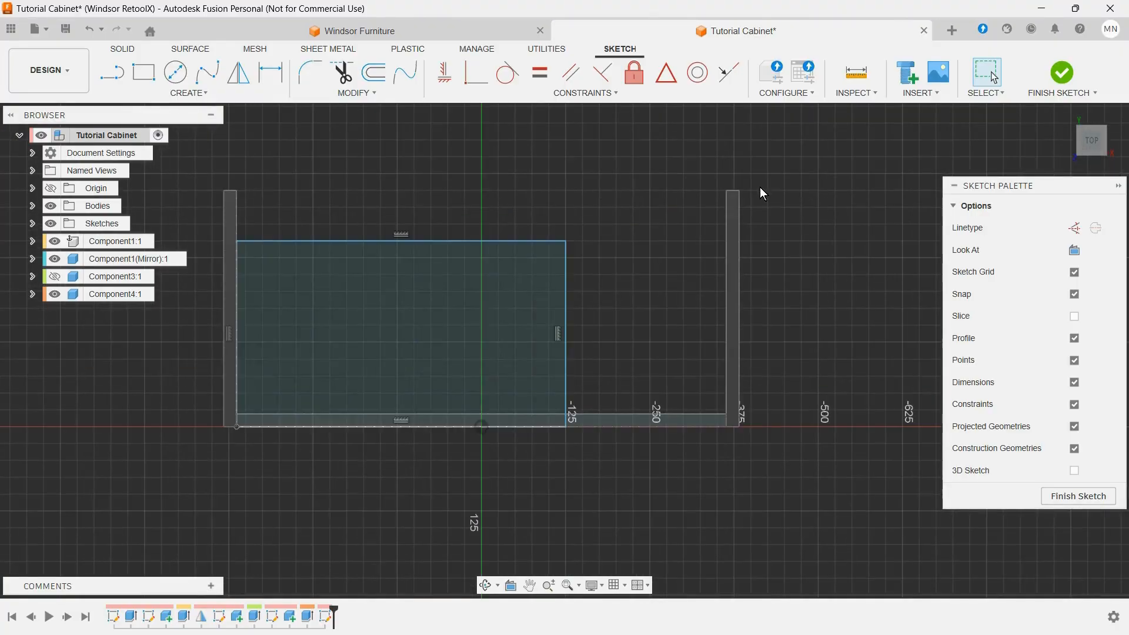
{"action": "left_click", "coordinate": [728, 214]}
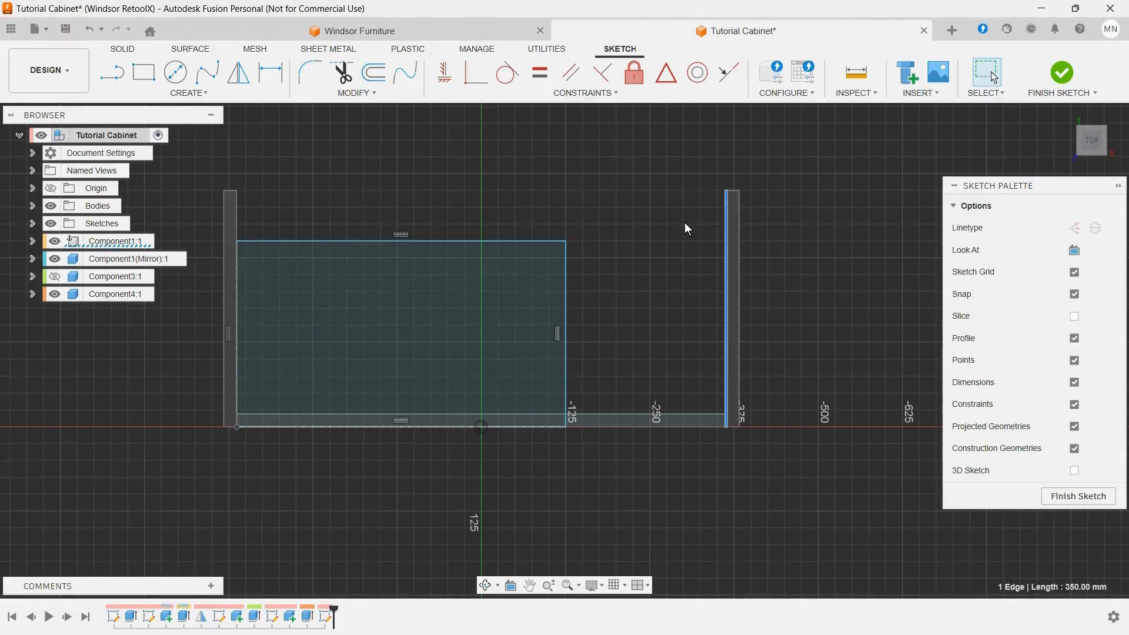
{"action": "left_click", "coordinate": [694, 161]}
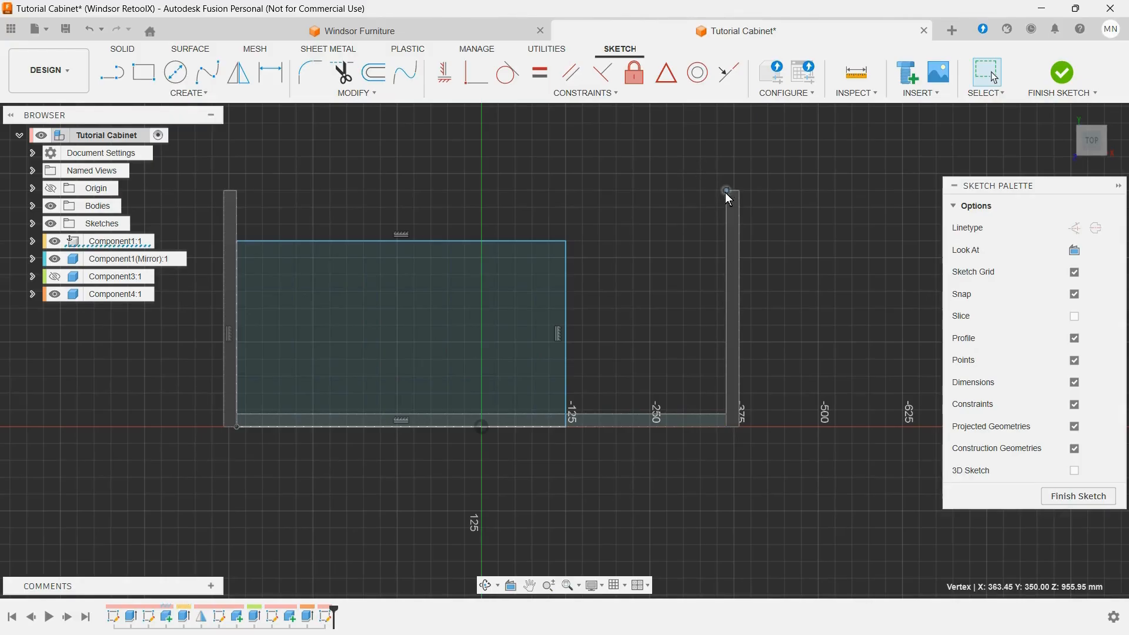
{"action": "left_click", "coordinate": [568, 243]}
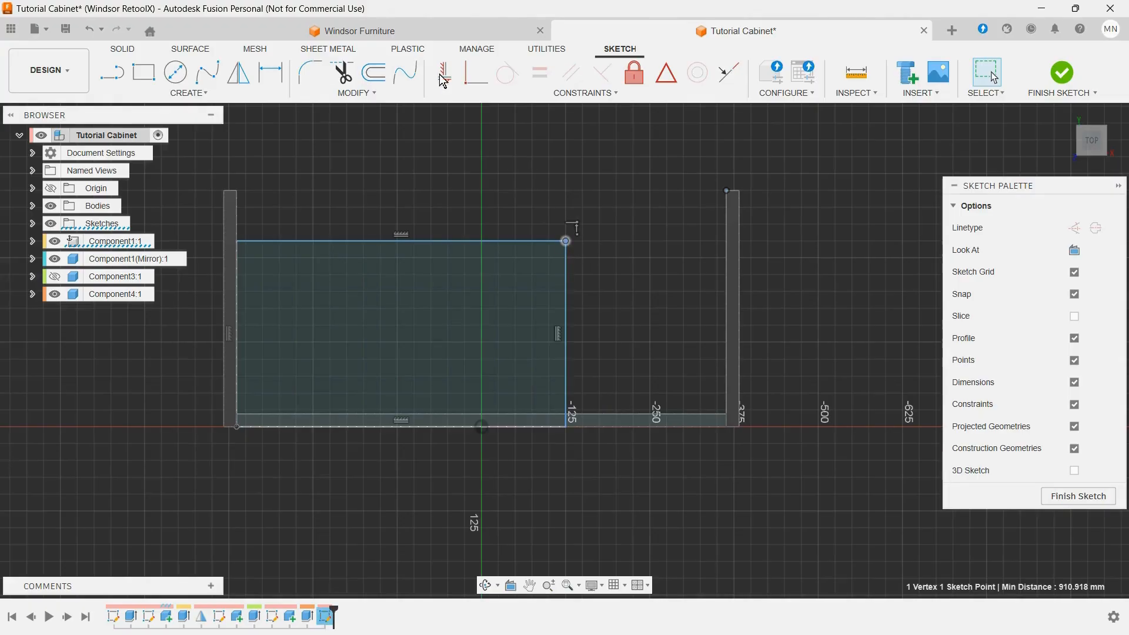
{"action": "left_click", "coordinate": [474, 79]}
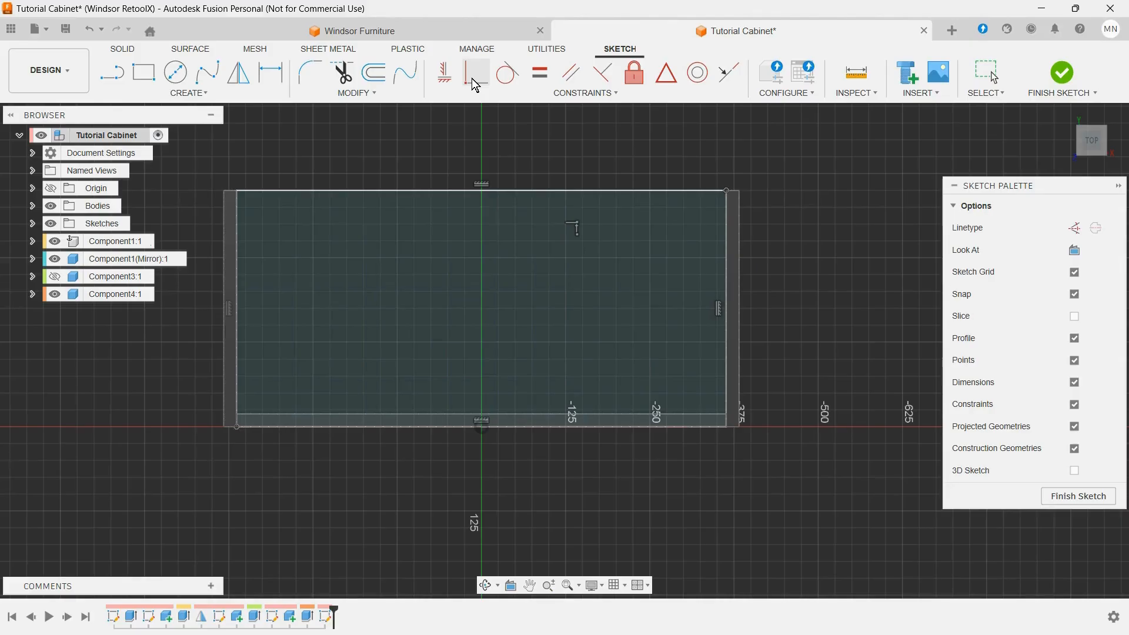
{"action": "left_click", "coordinate": [472, 78]}
{"action": "left_click", "coordinate": [1053, 501]}
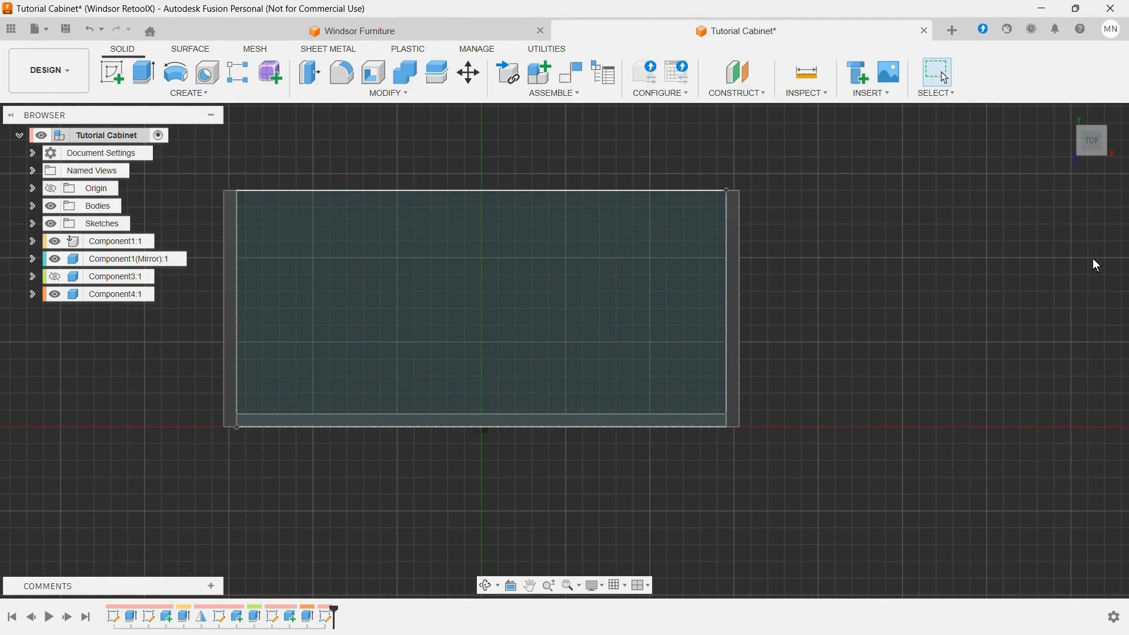
Step: Extrude both profiles of the bottom panel sketch upward by MDF_75 as a new component
{"action": "left_click", "coordinate": [1059, 109]}
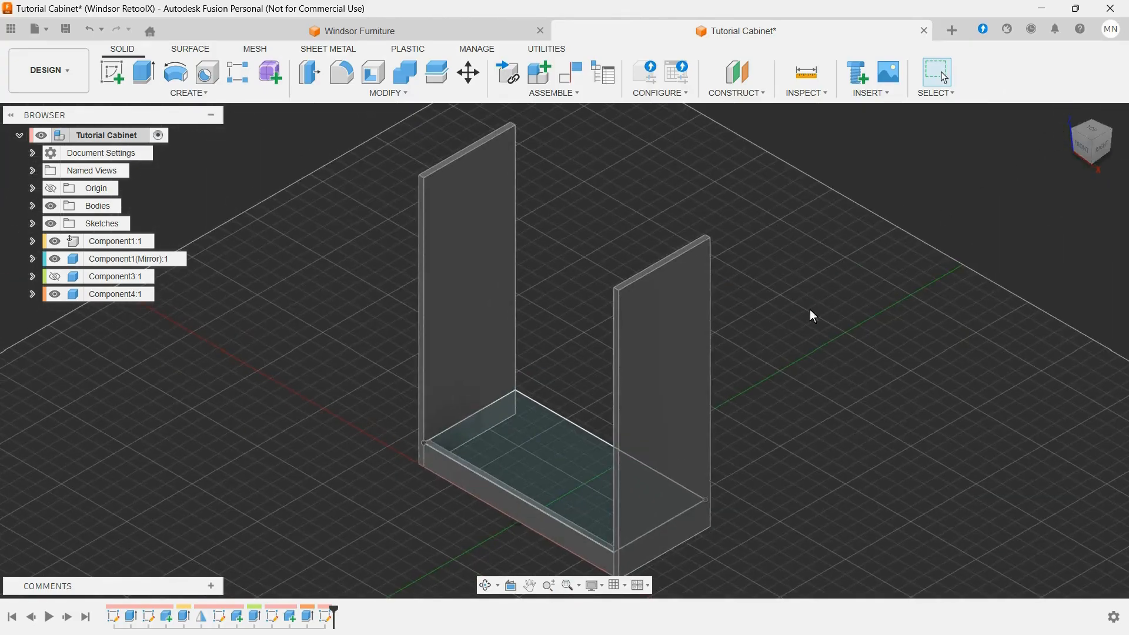
{"action": "left_click", "coordinate": [144, 70]}
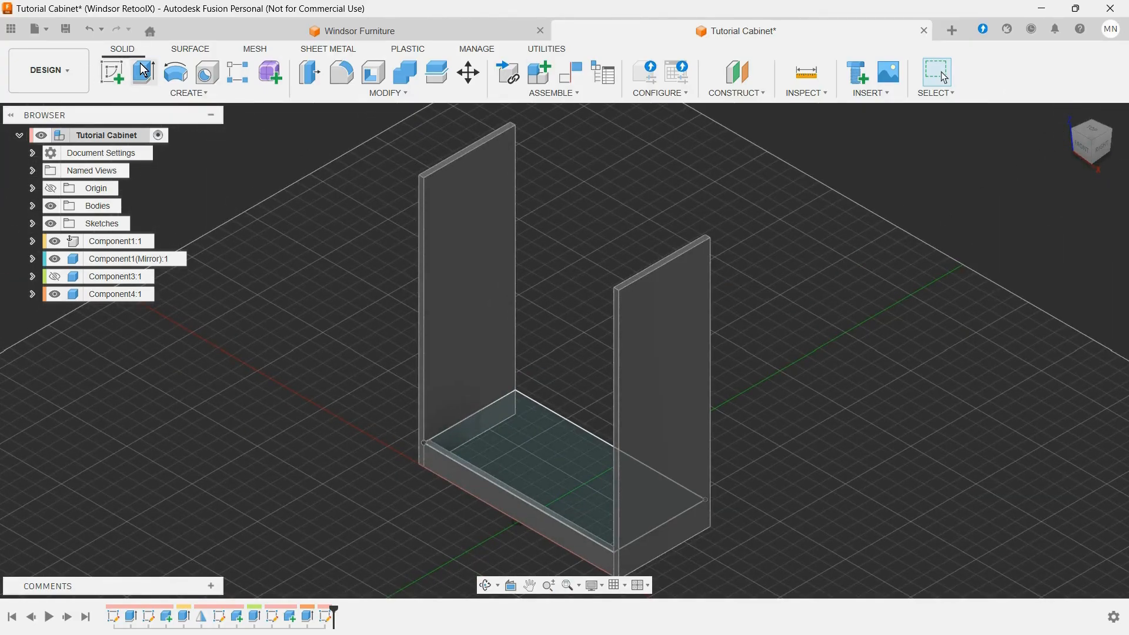
{"action": "left_click", "coordinate": [514, 425]}
{"action": "scroll", "coordinate": [496, 426], "scroll_direction": "up", "scroll_amount": 5}
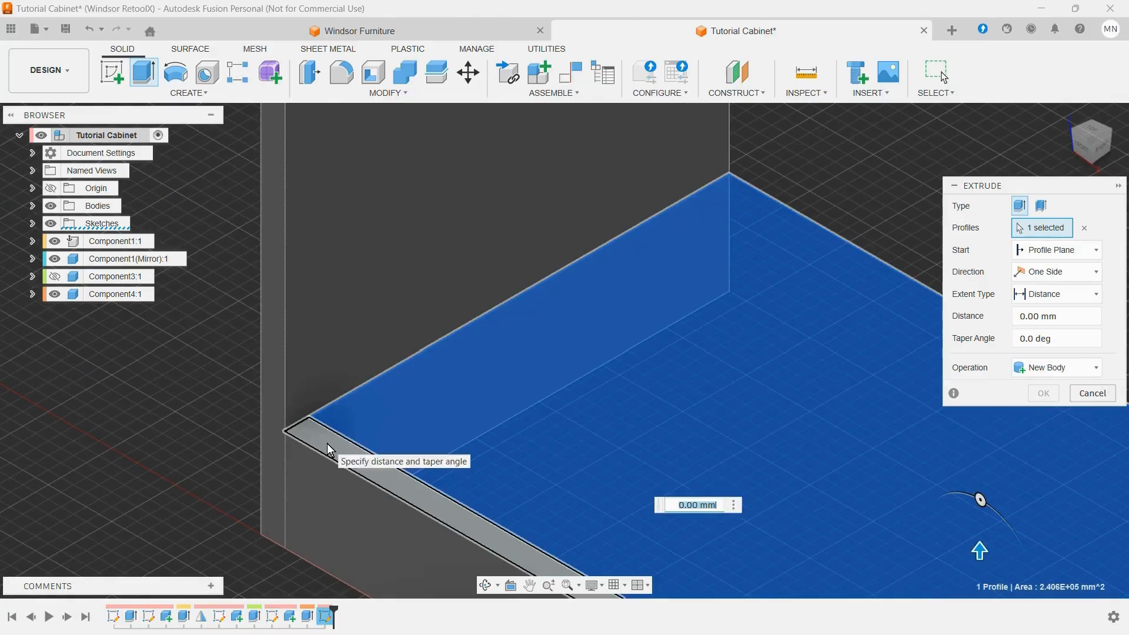
{"action": "left_click", "coordinate": [327, 443]}
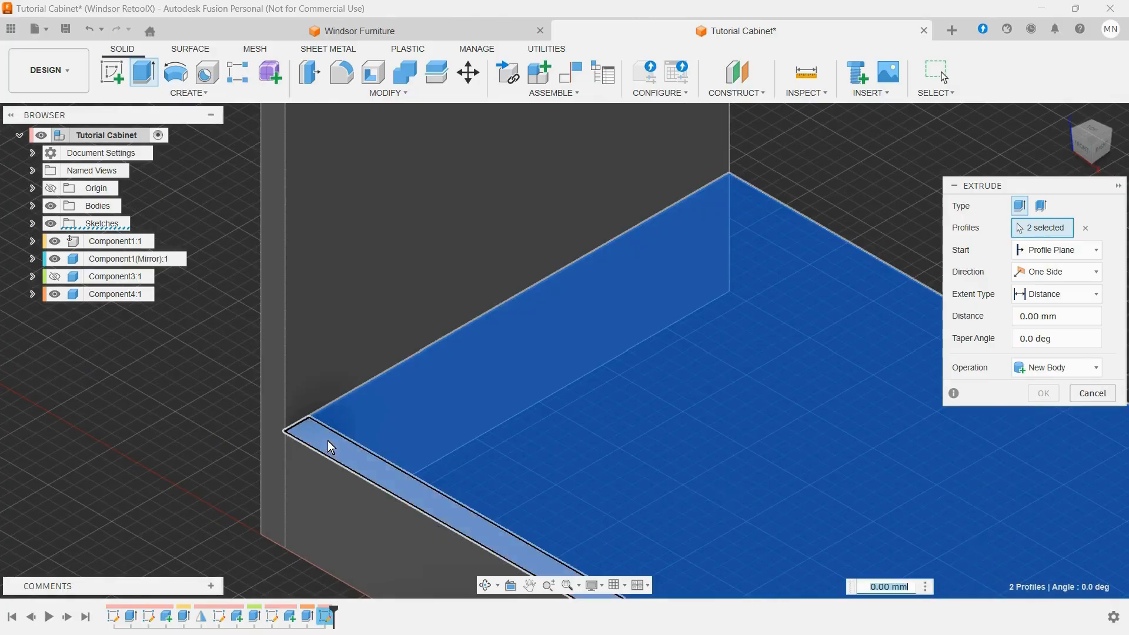
{"action": "left_click", "coordinate": [1050, 362]}
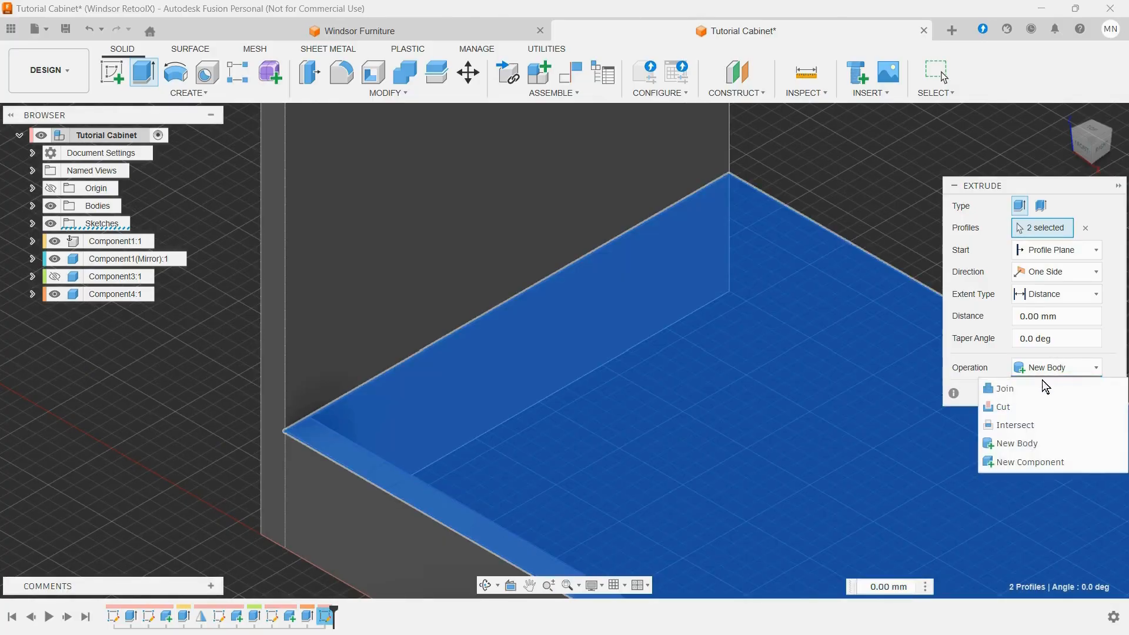
{"action": "left_click", "coordinate": [1029, 461]}
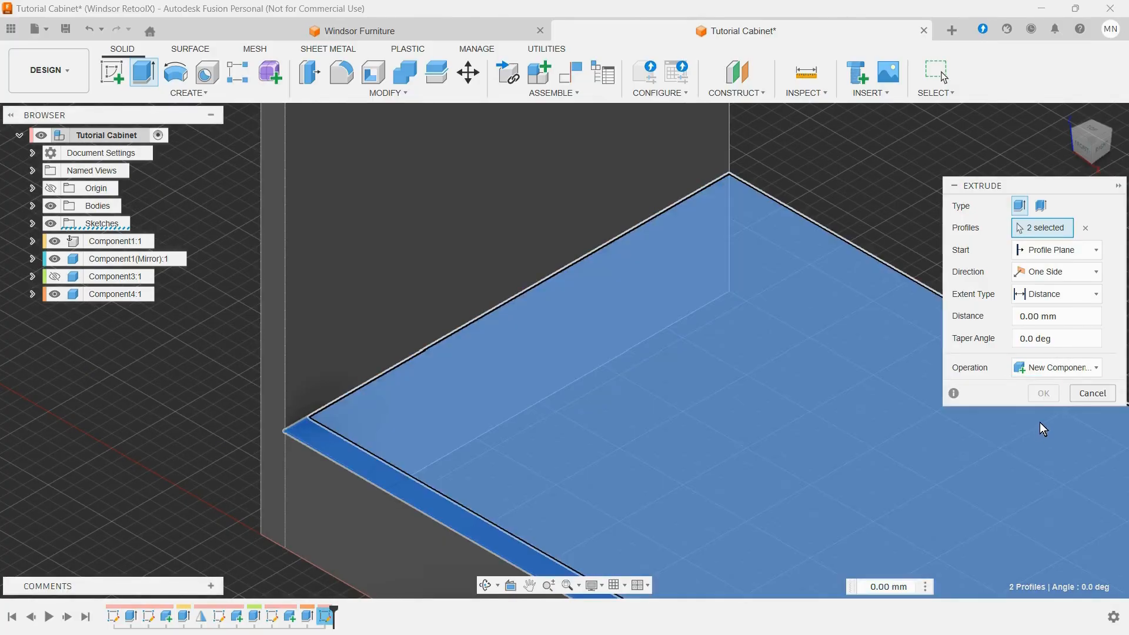
{"action": "left_click", "coordinate": [1069, 316]}
{"action": "left_click_drag", "start_coordinate": [1069, 316], "coordinate": [1008, 313]}
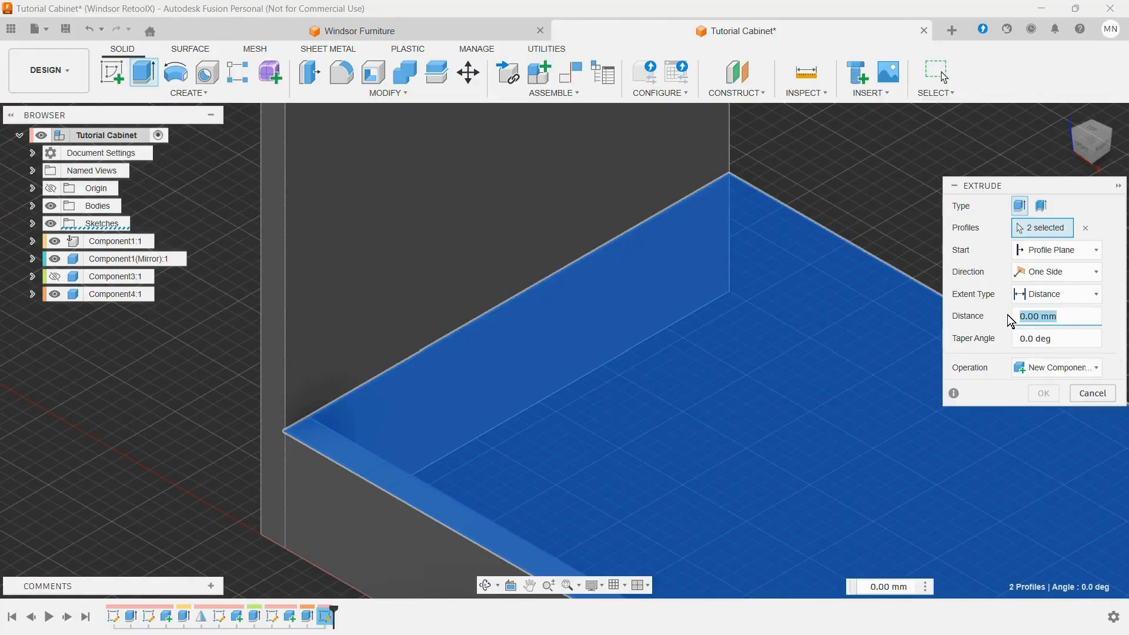
{"action": "type", "text": "MDF_75"}
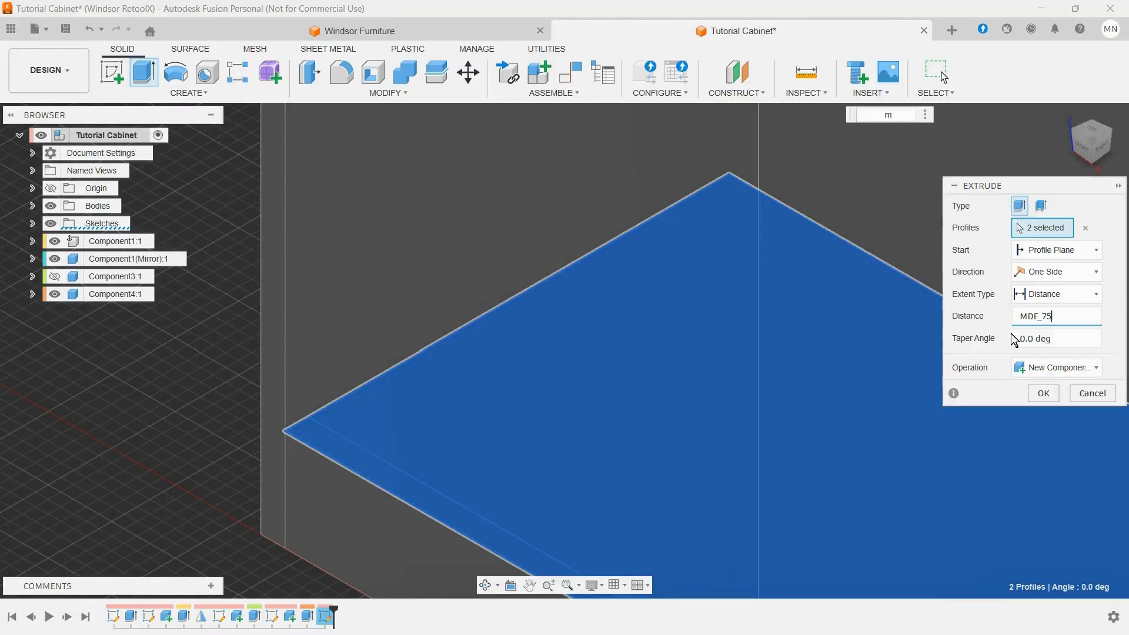
{"action": "scroll", "coordinate": [693, 350], "scroll_direction": "down", "scroll_amount": 5}
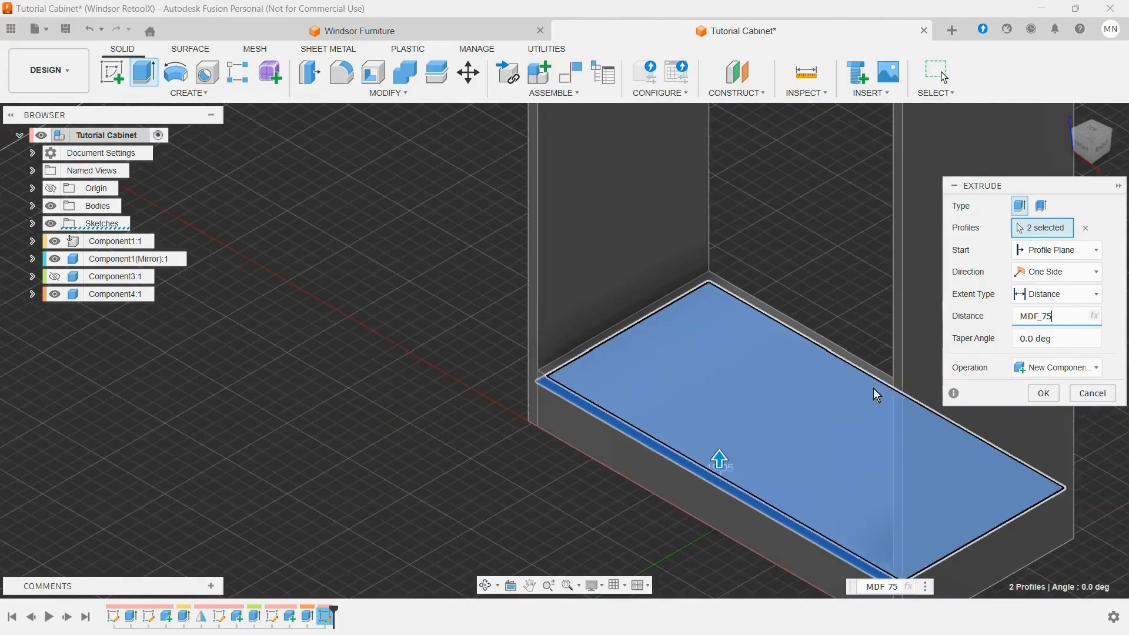
{"action": "scroll", "coordinate": [874, 393], "scroll_direction": "down", "scroll_amount": 3}
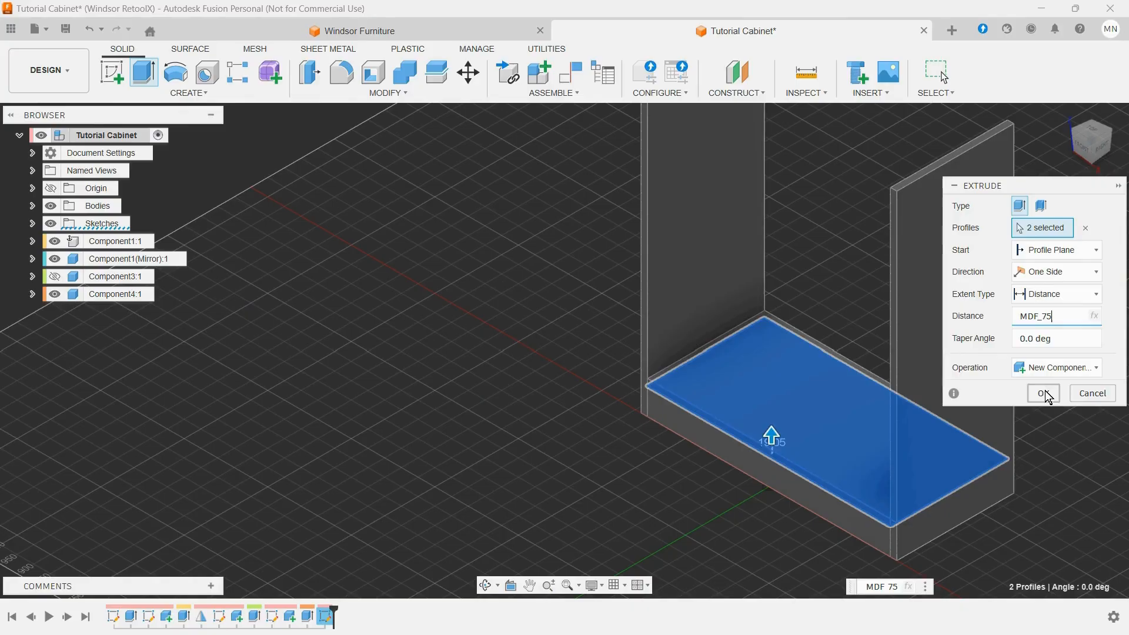
{"action": "left_click", "coordinate": [1044, 393]}
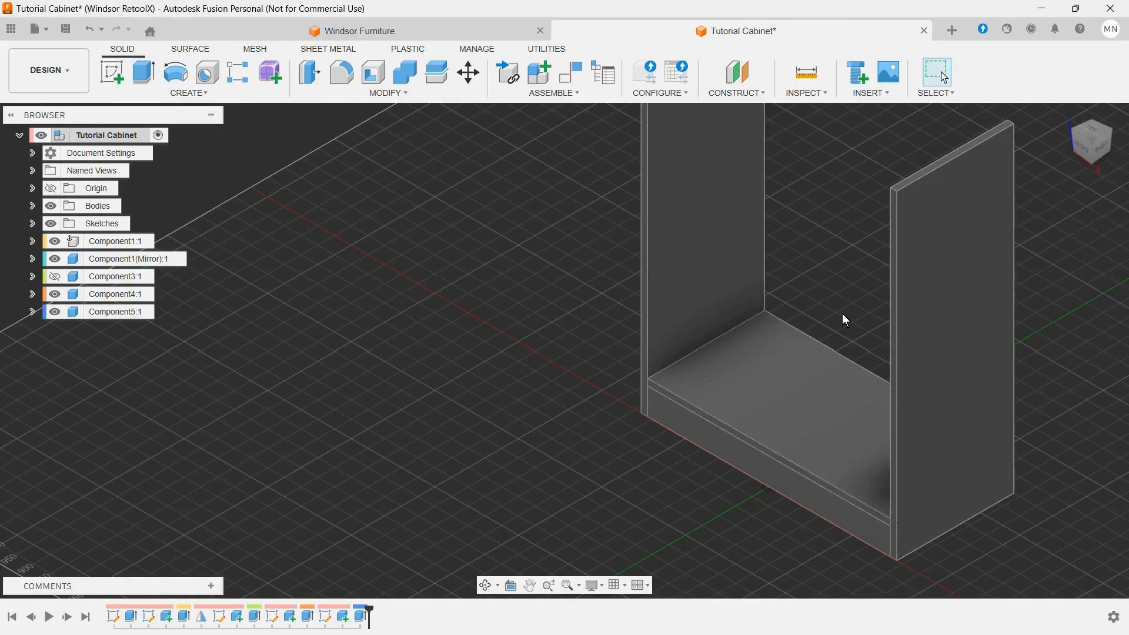
Step: Sketch a narrow rectangle about 50 by 350 mm on the bottom panel's top face, running from its front edge to its back edge
{"action": "mouse_move", "coordinate": [842, 313]}
{"action": "middle_mouse_down", "text": "shift"}
{"action": "mouse_move", "coordinate": [824, 288]}
{"action": "mouse_move", "coordinate": [861, 277]}
{"action": "mouse_move", "coordinate": [877, 299]}
{"action": "mouse_move", "coordinate": [853, 304]}
{"action": "middle_mouse_up", "text": "shift"}
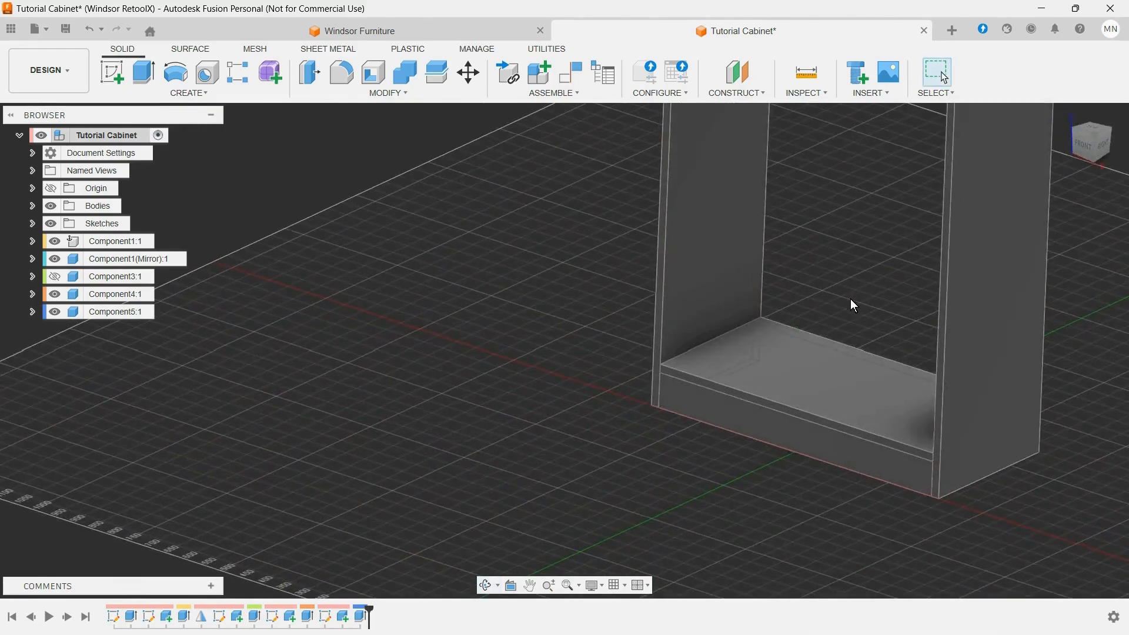
{"action": "scroll", "coordinate": [854, 306], "scroll_direction": "down", "scroll_amount": 5}
{"action": "scroll", "coordinate": [927, 139], "scroll_direction": "up", "scroll_amount": 5}
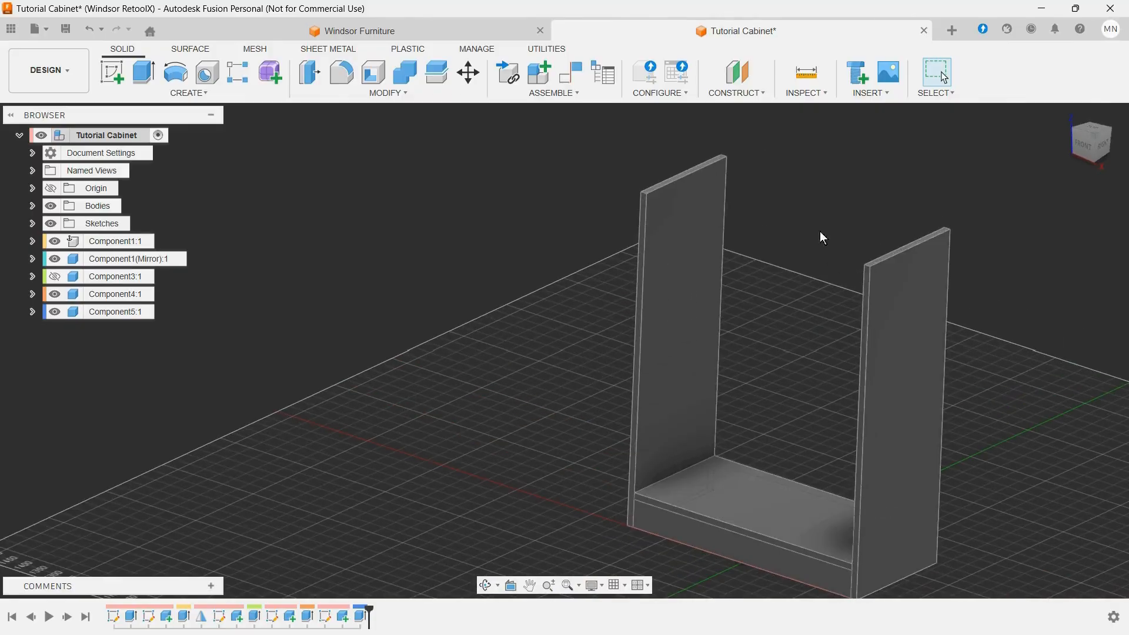
{"action": "left_click", "coordinate": [117, 76]}
{"action": "left_click", "coordinate": [830, 516]}
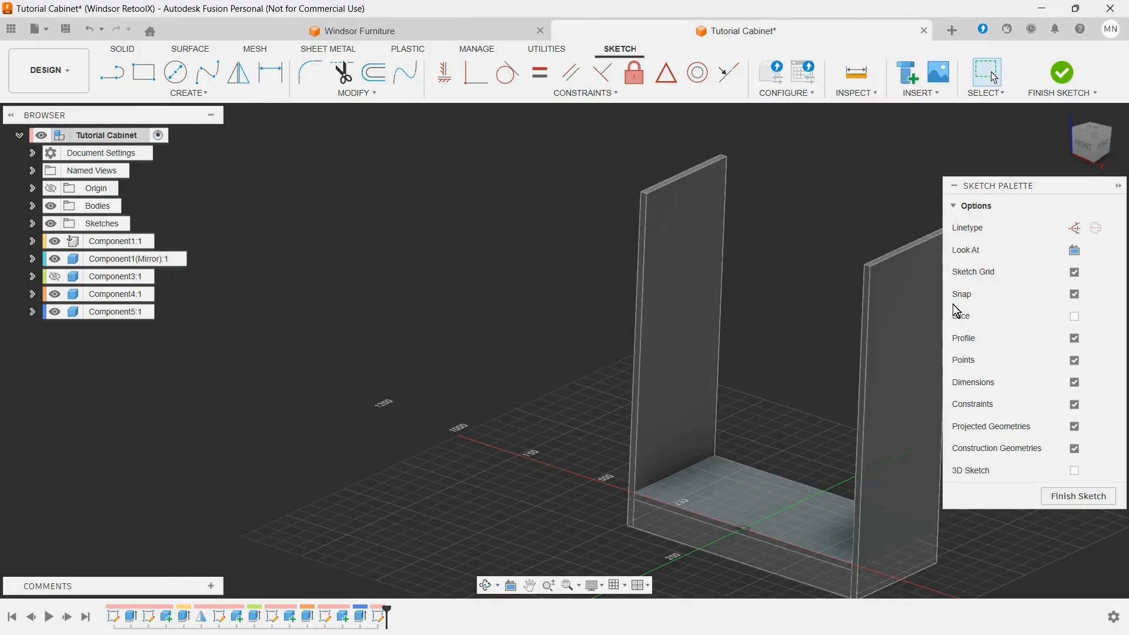
{"action": "left_click", "coordinate": [143, 72]}
{"action": "left_click", "coordinate": [803, 549]}
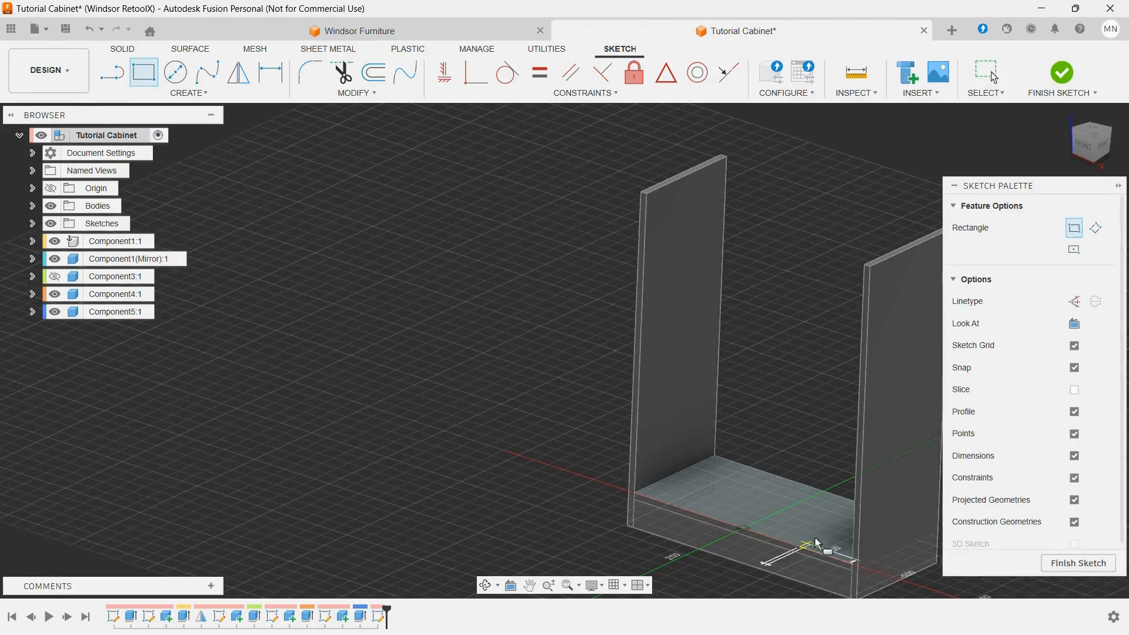
{"action": "left_click", "coordinate": [897, 515]}
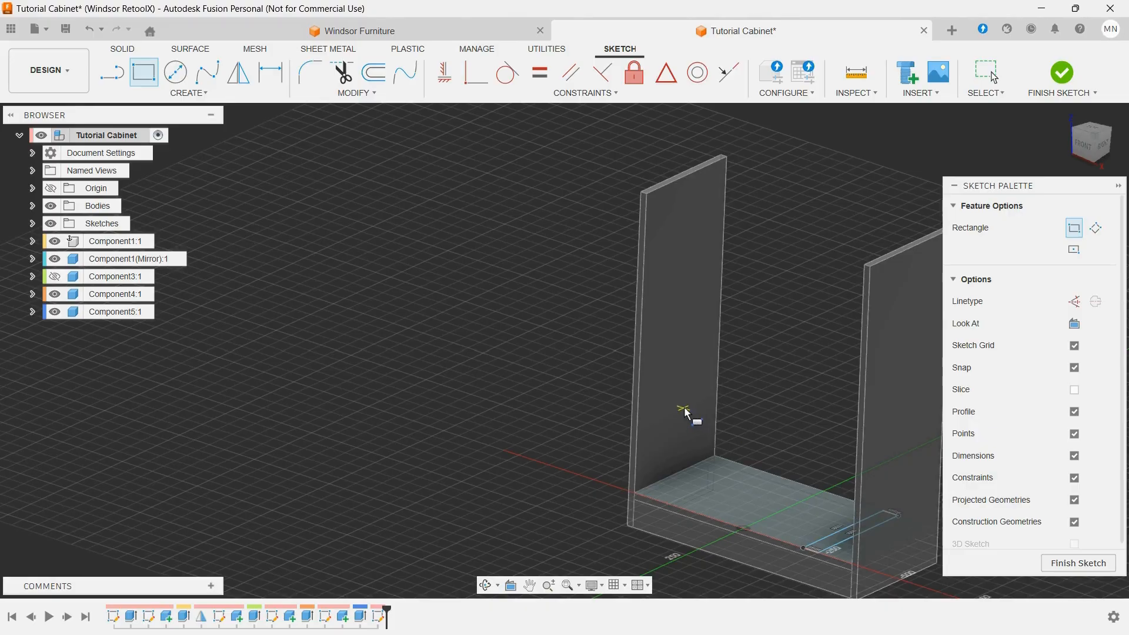
Step: Dimension the narrow rectangle's width on the bottom panel and set it to the MDF_75 parameter
{"action": "left_click", "coordinate": [1095, 132]}
{"action": "scroll", "coordinate": [812, 188], "scroll_direction": "down", "scroll_amount": 3}
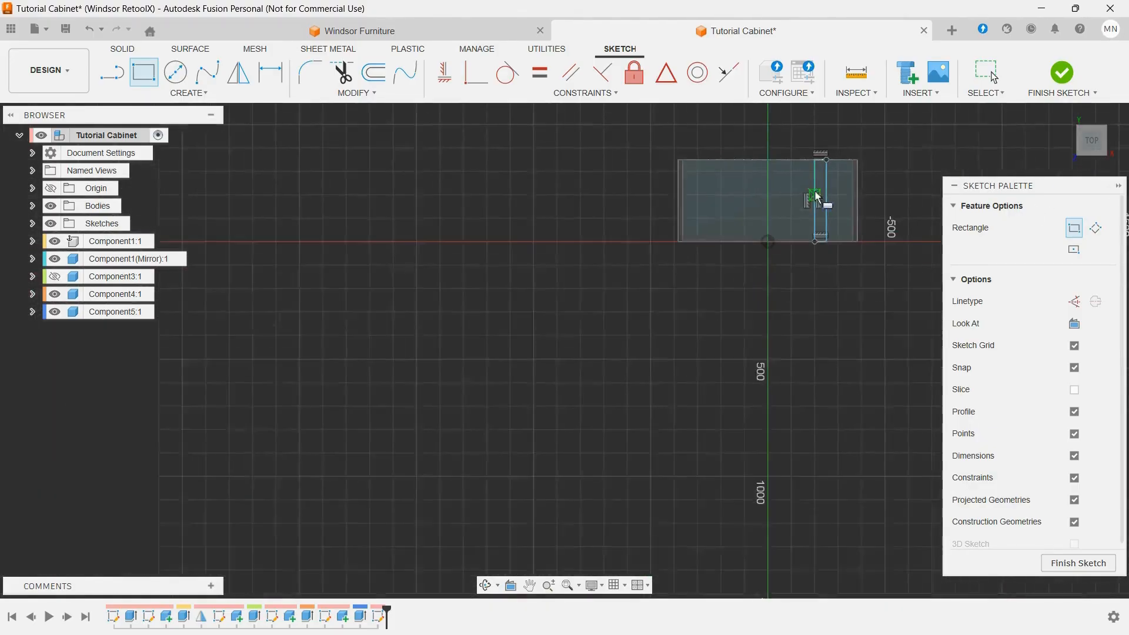
{"action": "scroll", "coordinate": [854, 141], "scroll_direction": "up", "scroll_amount": 5}
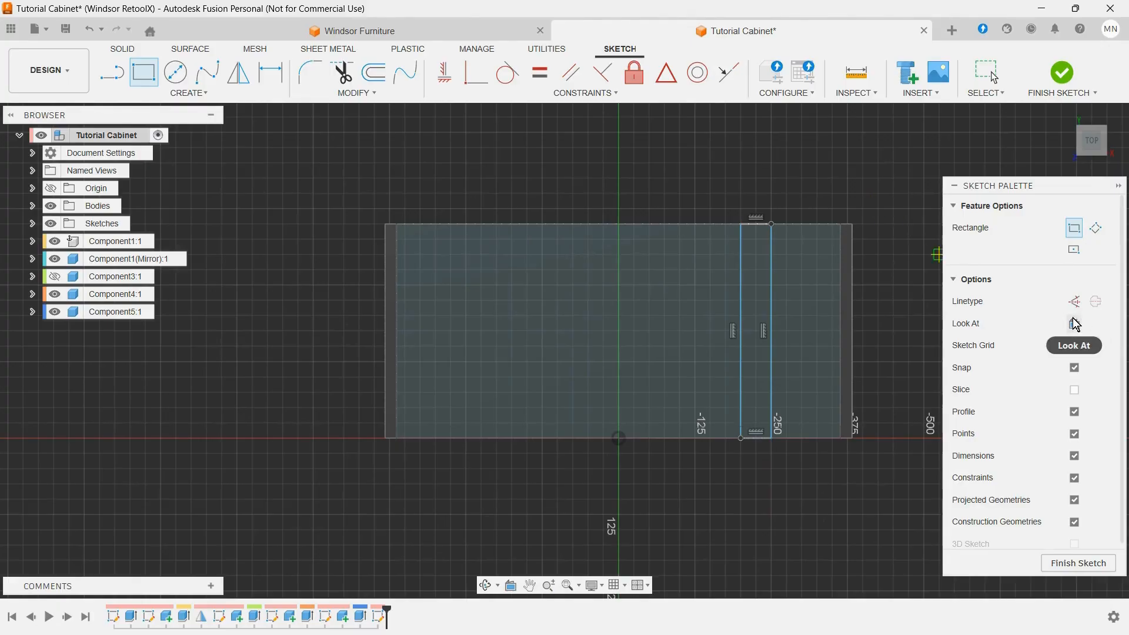
{"action": "key", "text": "d"}
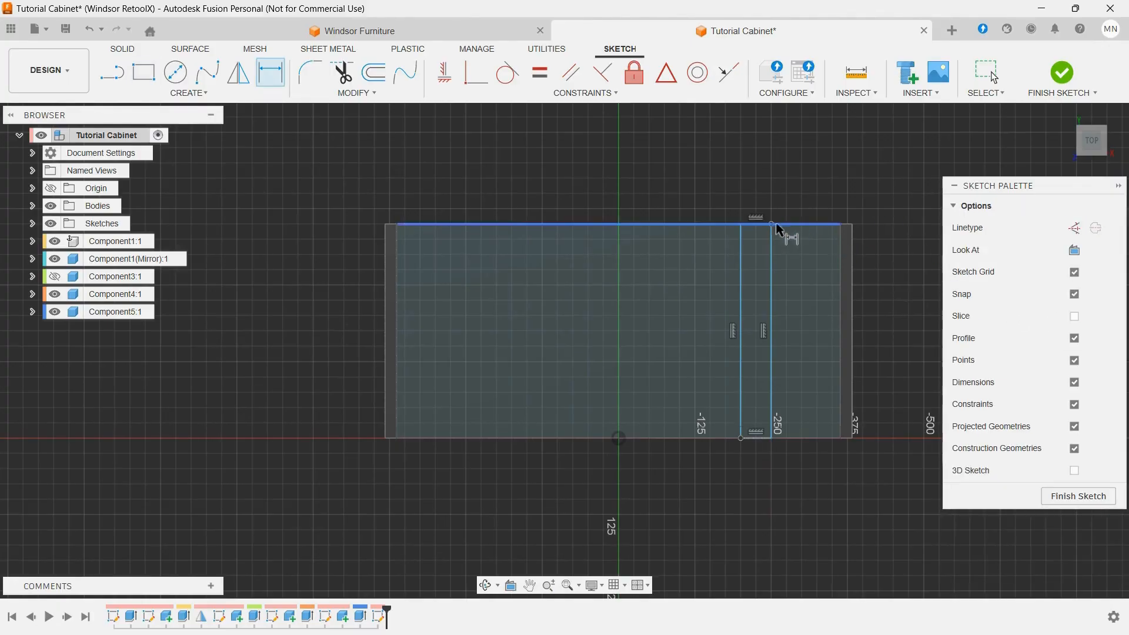
{"action": "left_click", "coordinate": [759, 226]}
{"action": "left_click", "coordinate": [714, 201]}
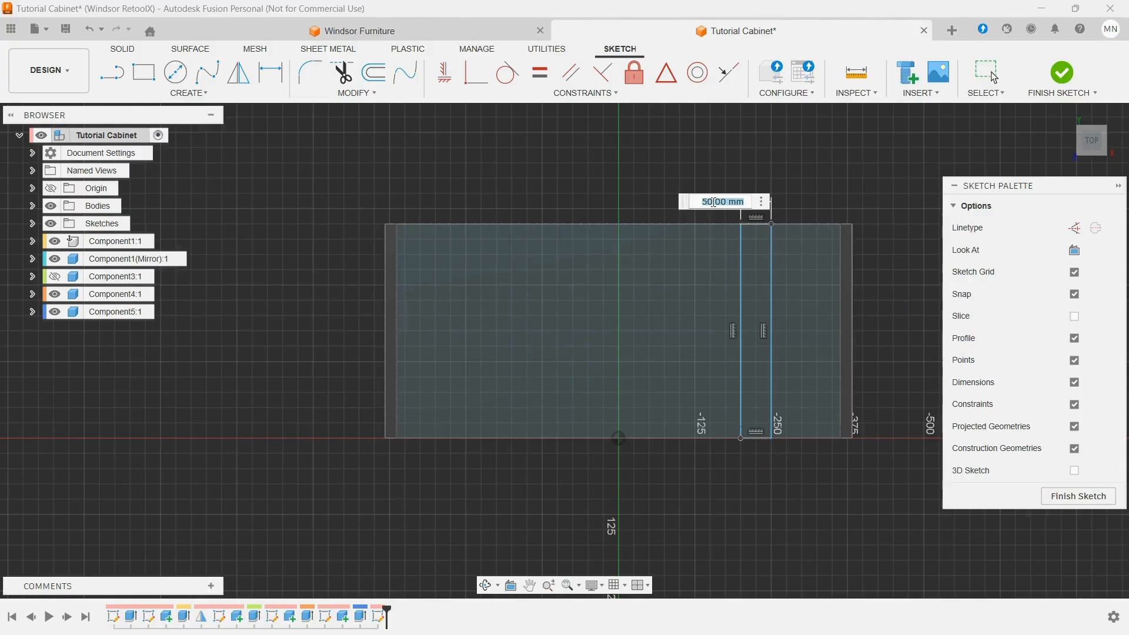
{"action": "type", "text": "MDF 75"}
{"action": "key", "text": "Return"}
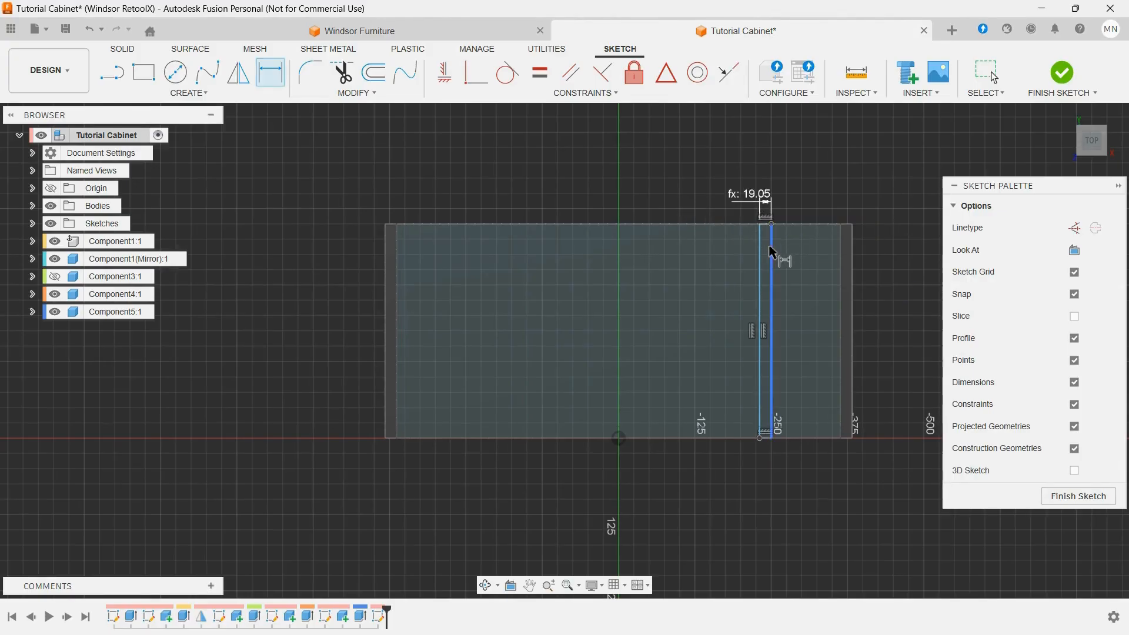
Step: Dimension the gap between the rectangle's outer long edge and the original side panel's inner face as bottle_width, finishing the sketch
{"action": "left_click", "coordinate": [771, 252]}
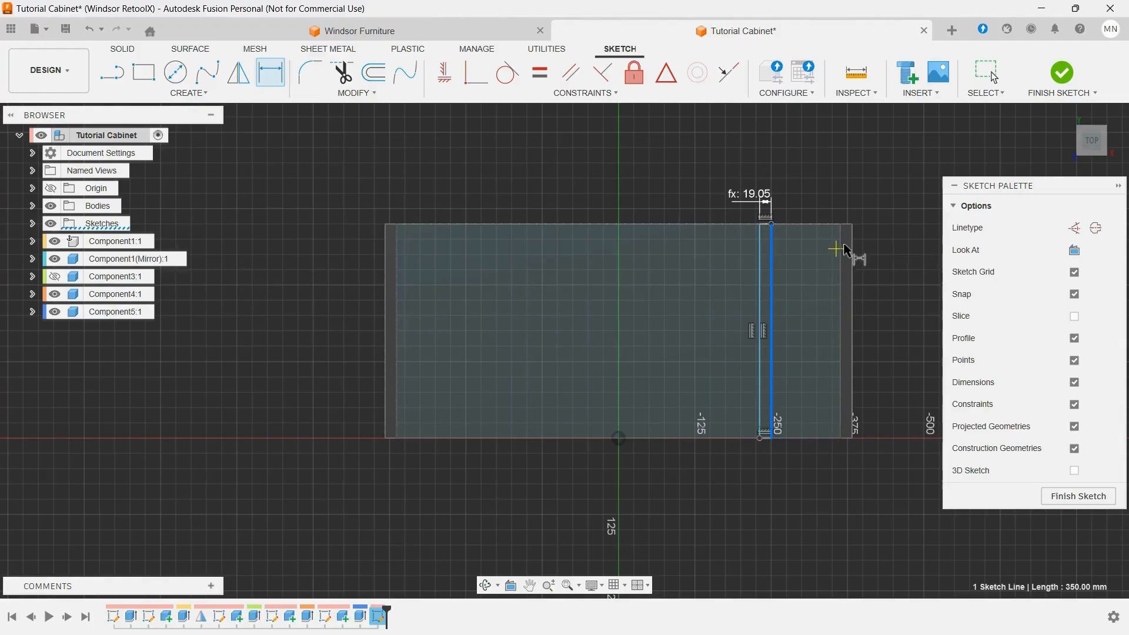
{"action": "left_click", "coordinate": [840, 248]}
{"action": "left_click", "coordinate": [882, 179]}
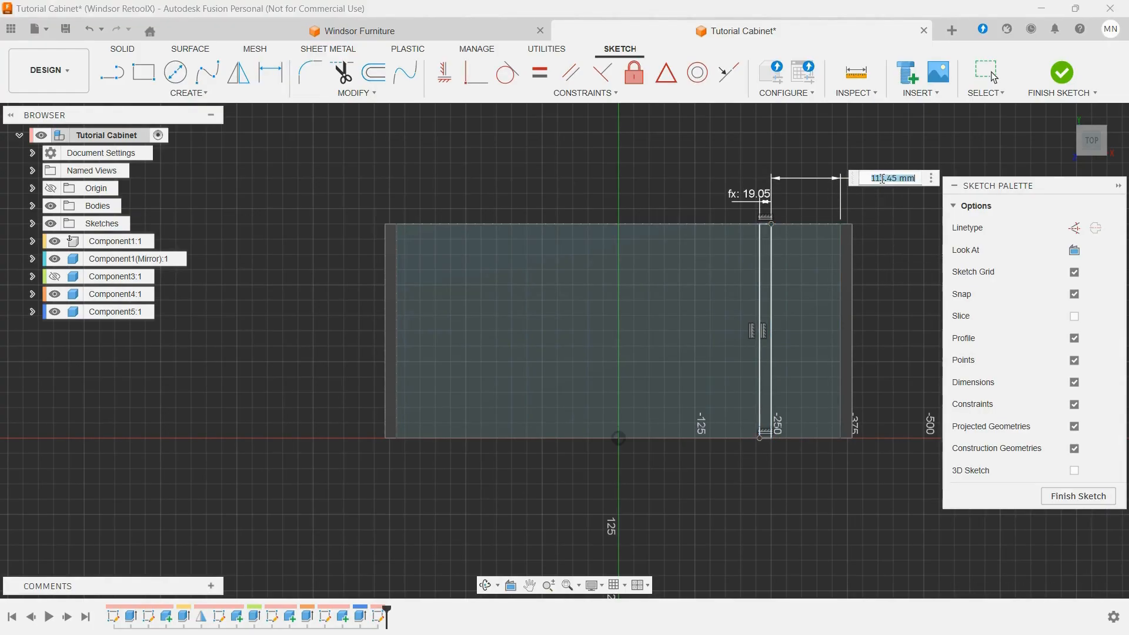
{"action": "type", "text": "b"}
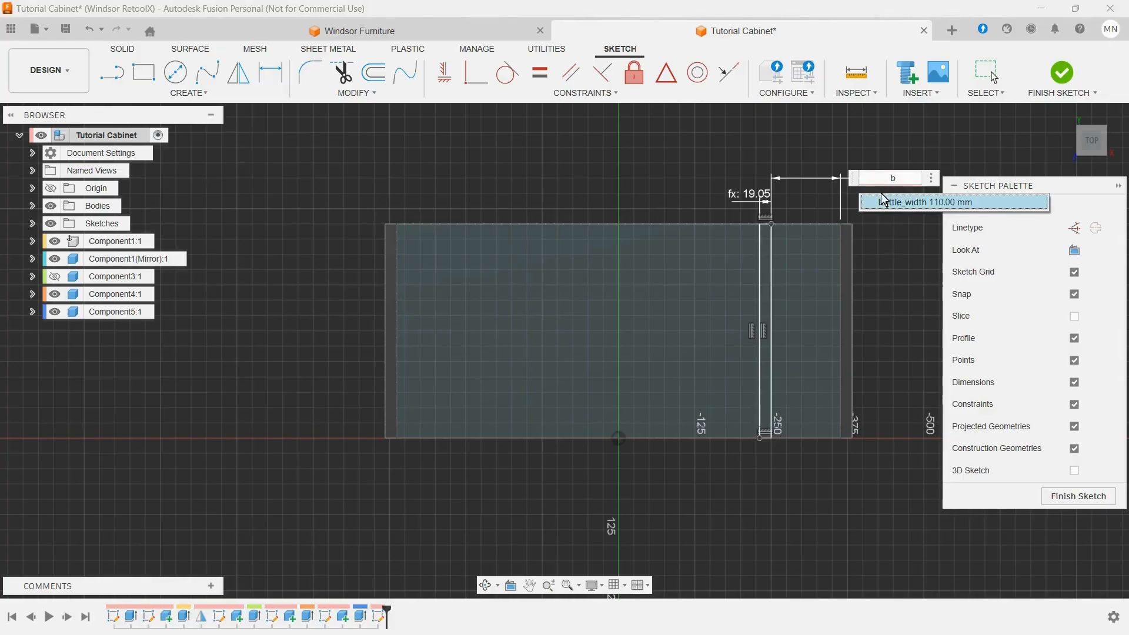
{"action": "left_click", "coordinate": [881, 196]}
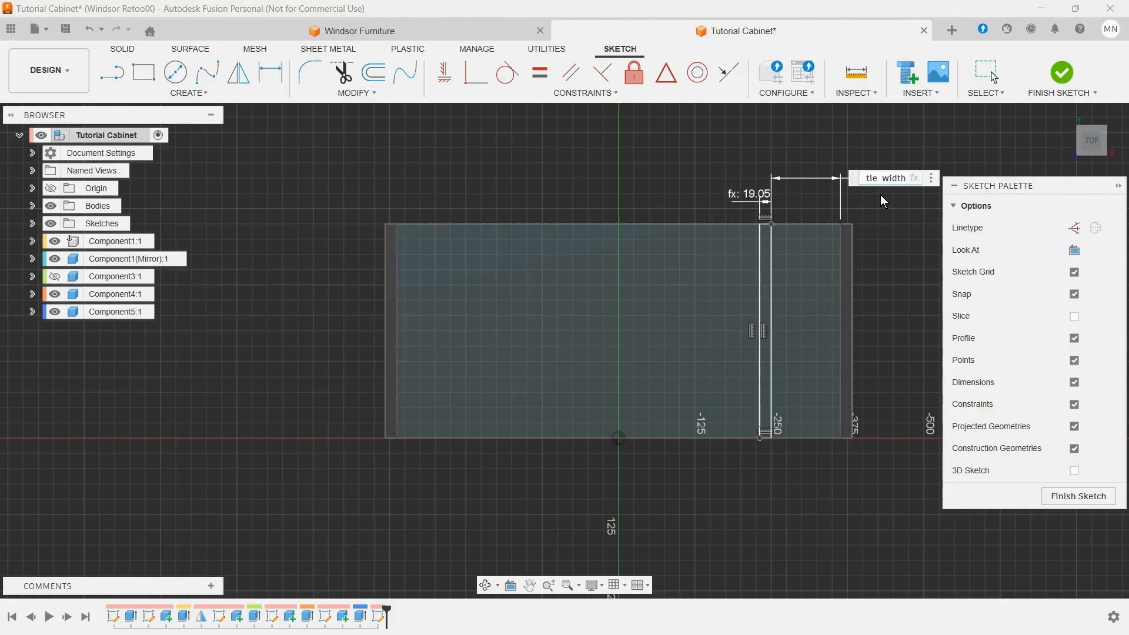
{"action": "key", "text": "Return"}
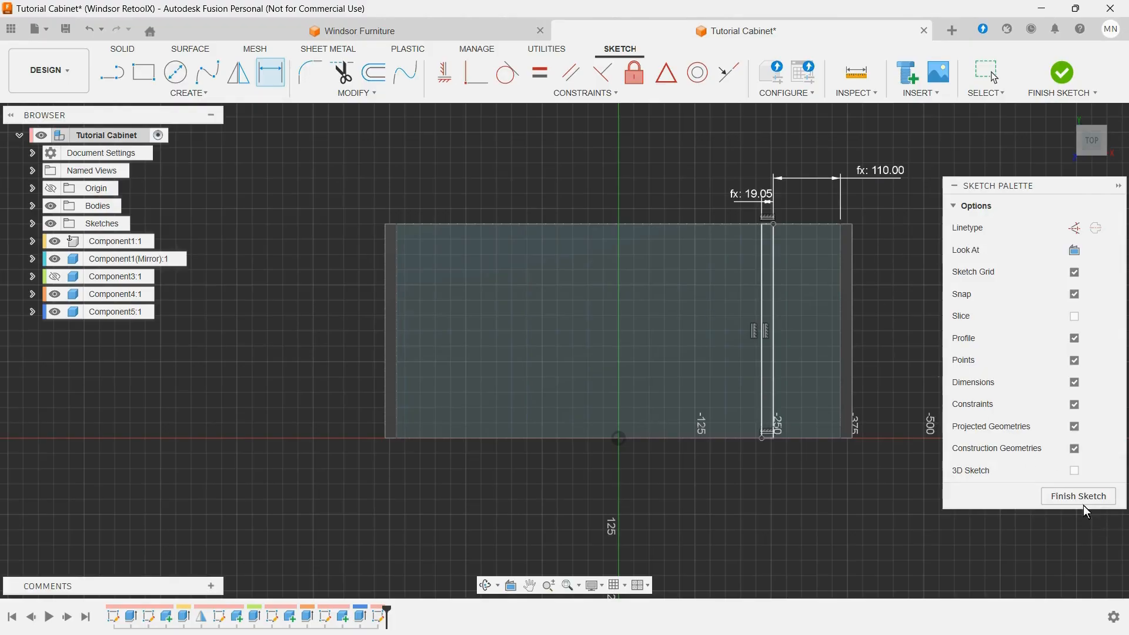
{"action": "left_click", "coordinate": [1064, 497]}
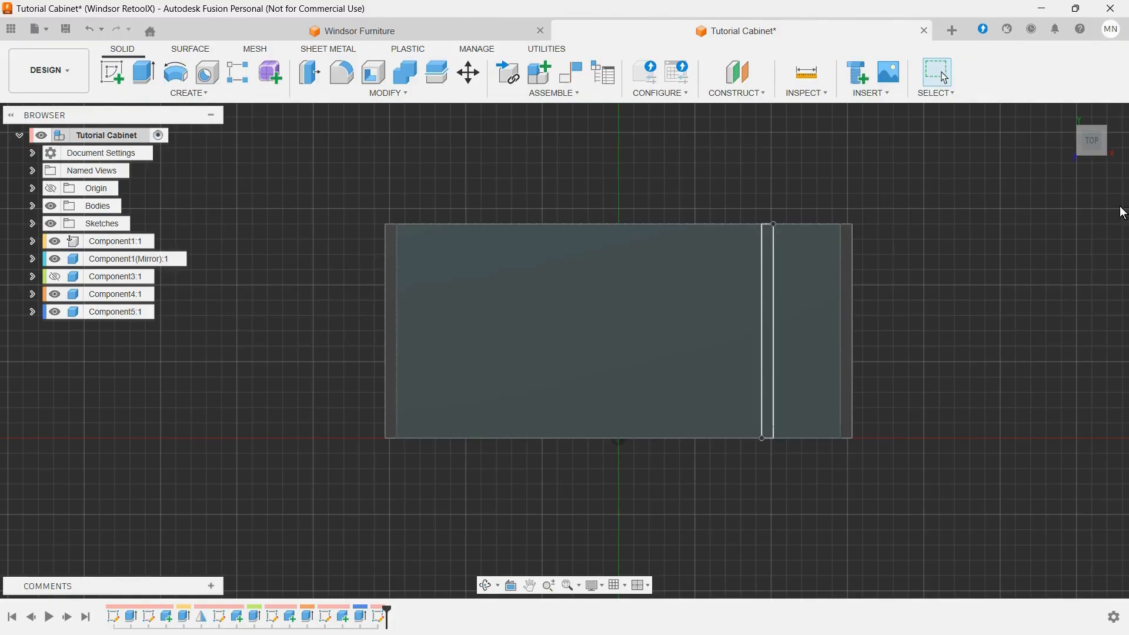
Step: Extrude the narrow divider profile up to the original side panel's top face as a new component
{"action": "mouse_move", "coordinate": [1126, 125]}
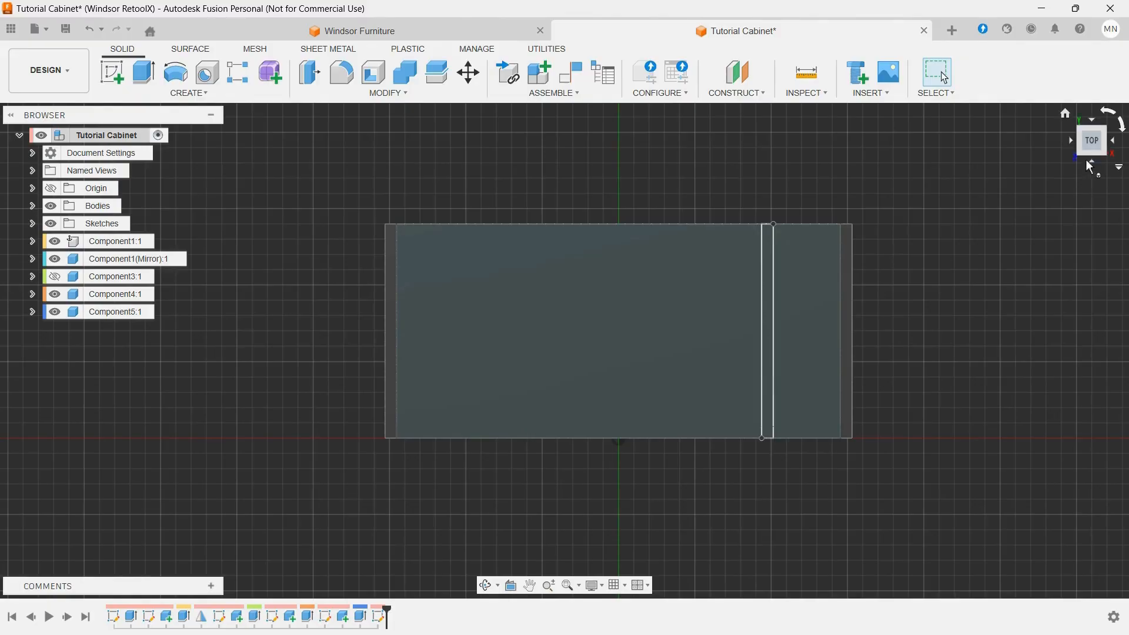
{"action": "left_click", "coordinate": [1065, 112]}
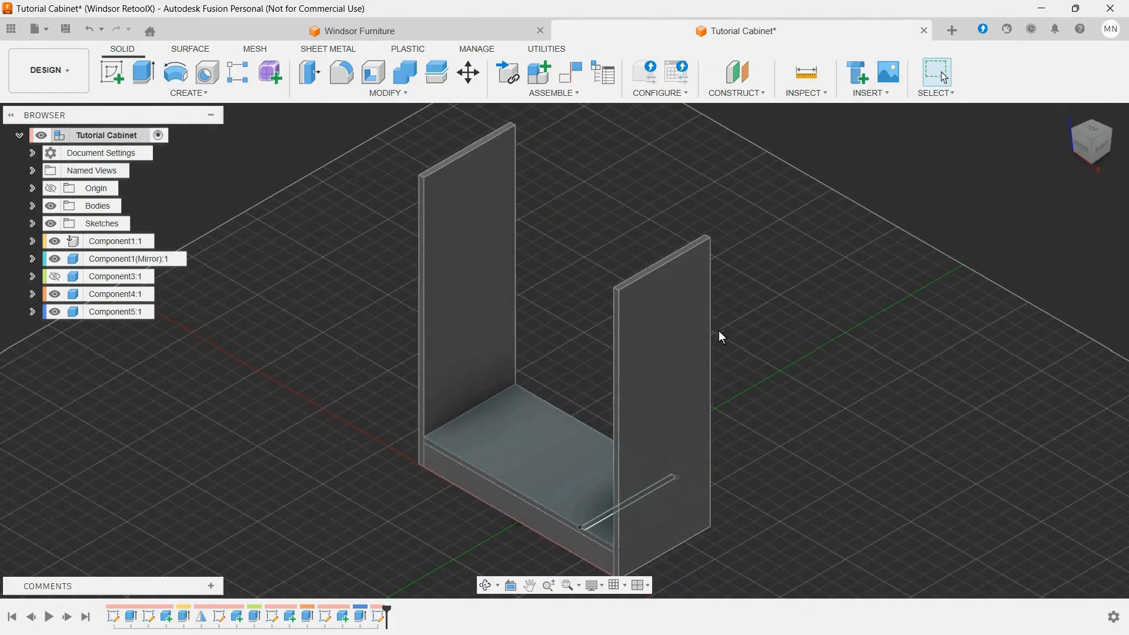
{"action": "left_click", "coordinate": [144, 72]}
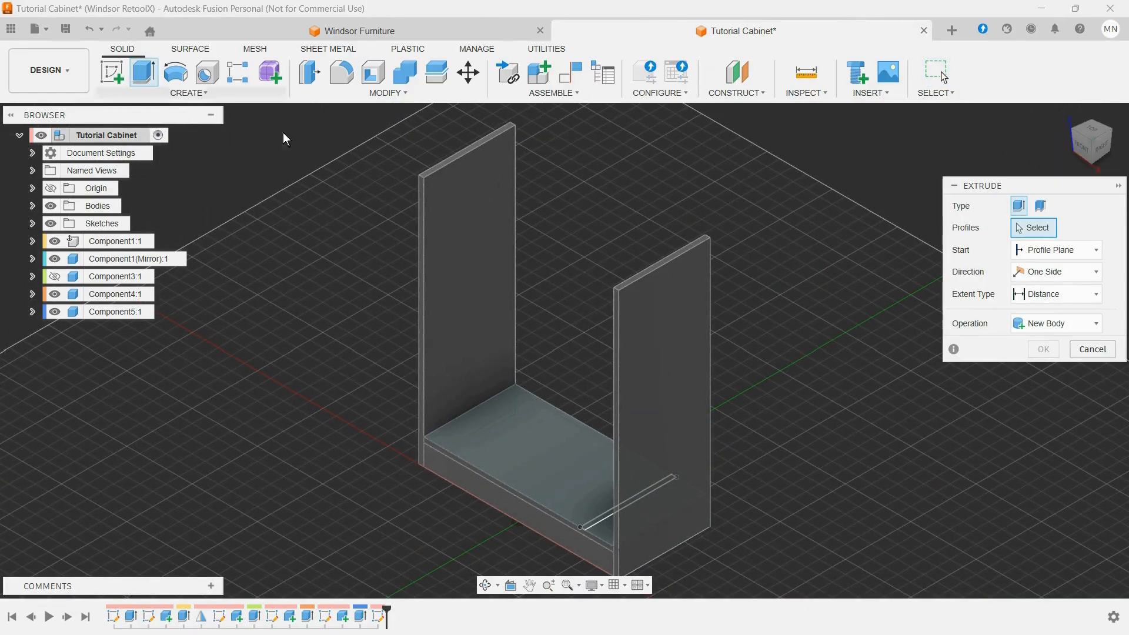
{"action": "left_click", "coordinate": [1044, 327]}
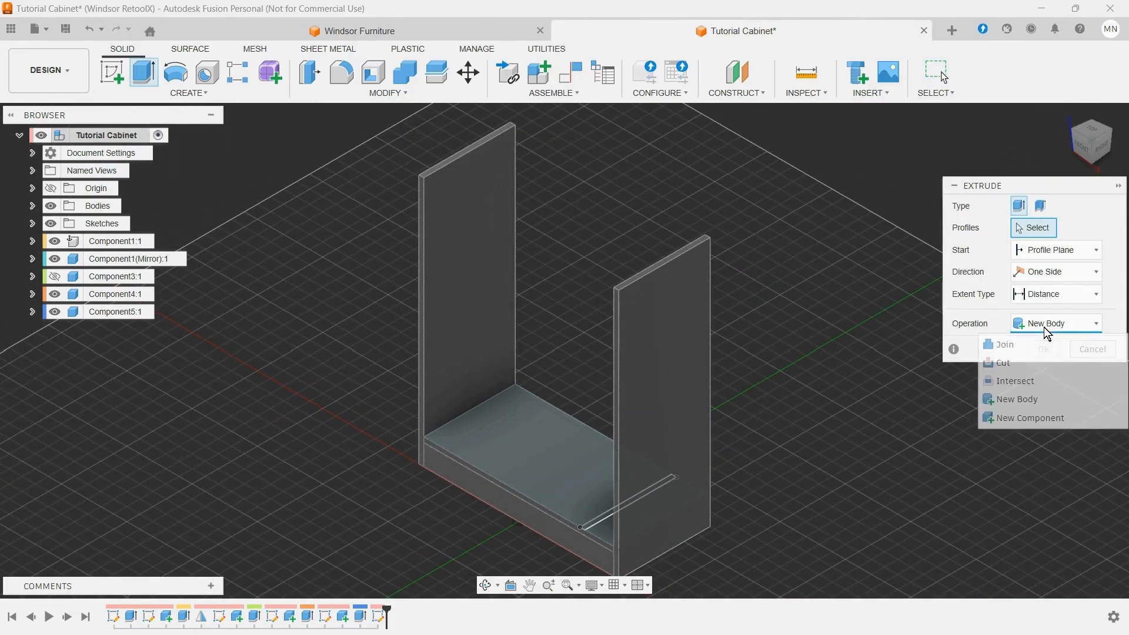
{"action": "left_click", "coordinate": [1019, 419]}
{"action": "left_click", "coordinate": [589, 524]}
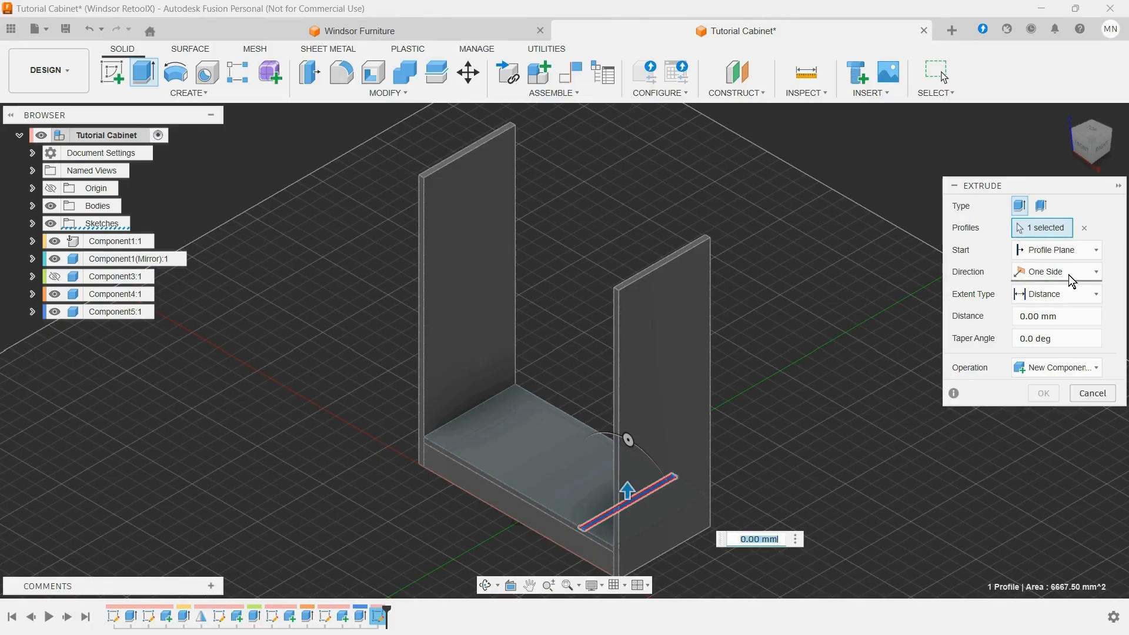
{"action": "left_click", "coordinate": [1067, 294]}
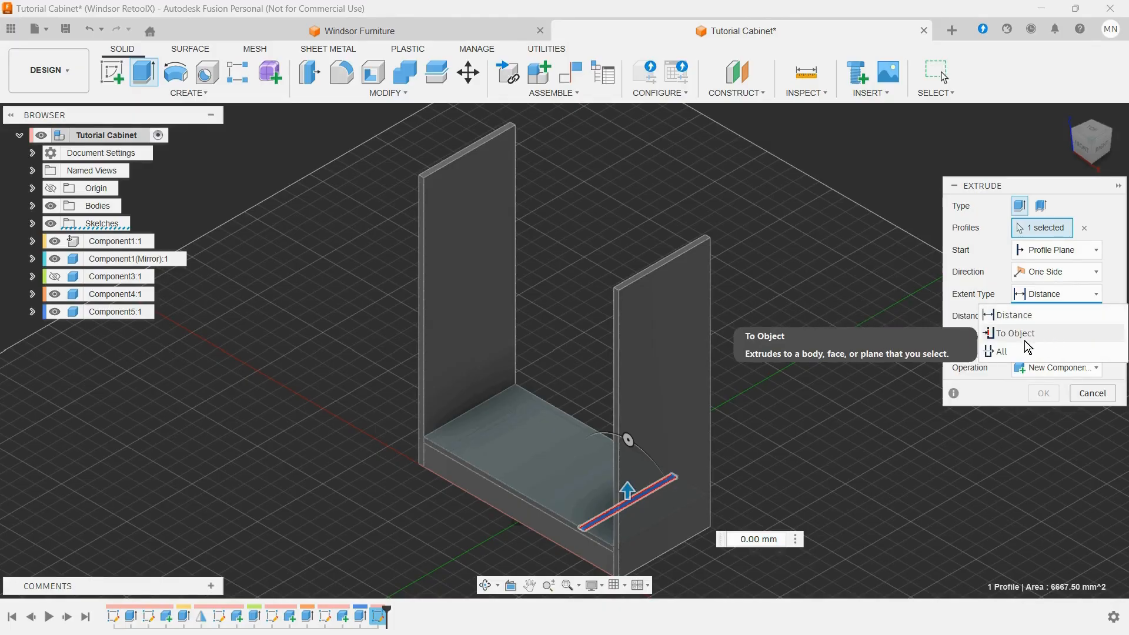
{"action": "left_click", "coordinate": [1026, 336]}
{"action": "scroll", "coordinate": [775, 294], "scroll_direction": "up", "scroll_amount": 5}
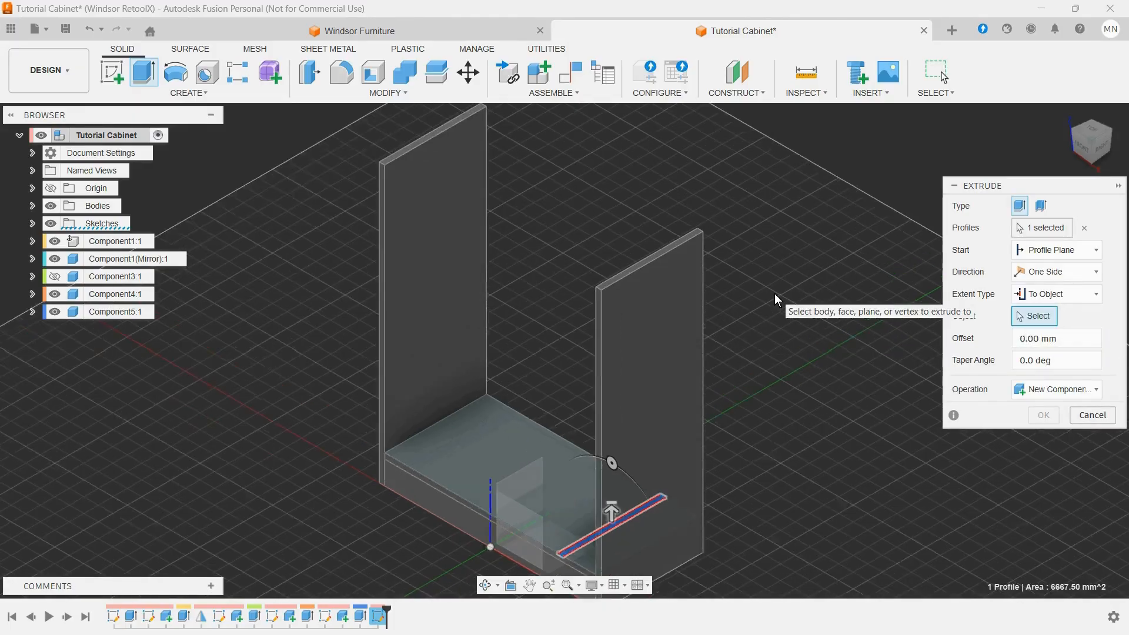
{"action": "scroll", "coordinate": [647, 238], "scroll_direction": "up", "scroll_amount": 5}
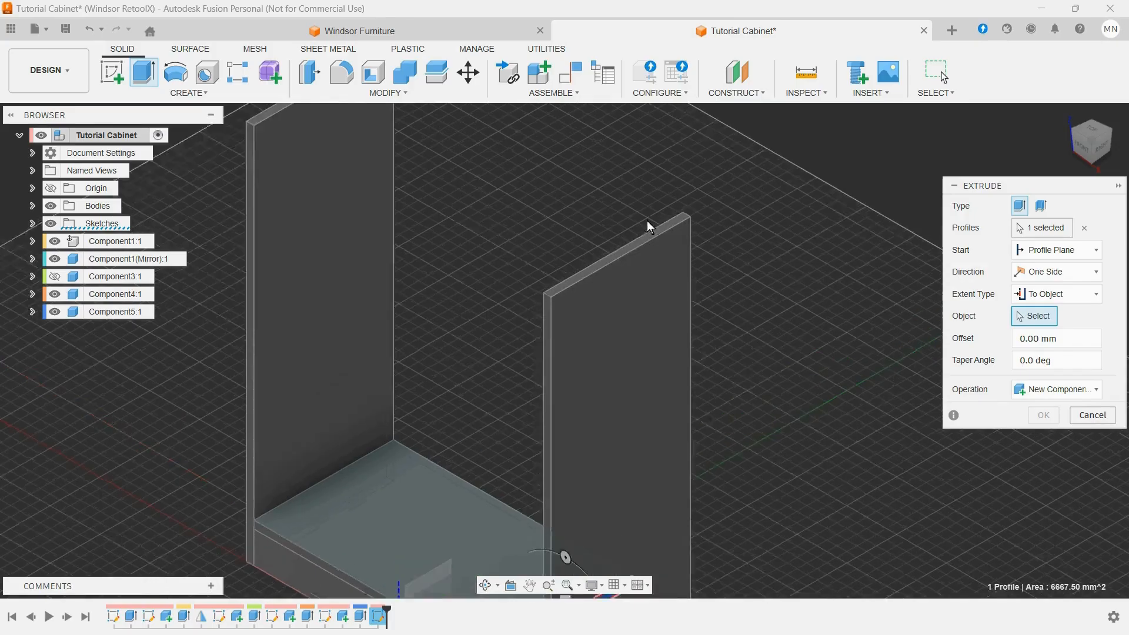
{"action": "left_click", "coordinate": [666, 248]}
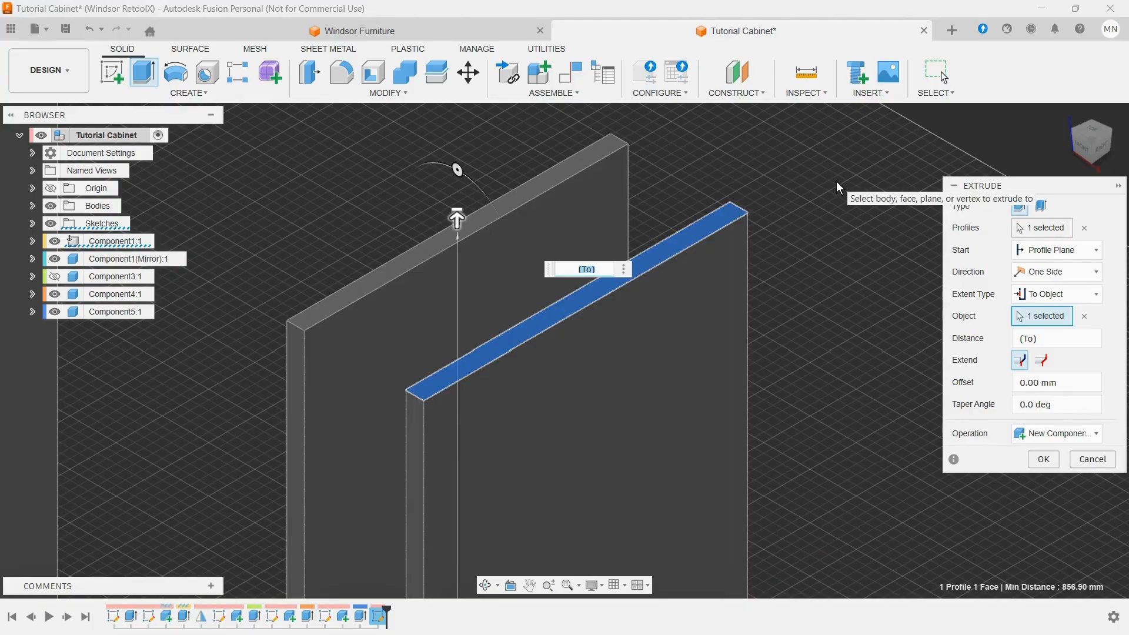
{"action": "left_click", "coordinate": [1043, 459]}
Step: Show the top panel to check how the divider fits beneath it, and hide the panel again
{"action": "scroll", "coordinate": [953, 396], "scroll_direction": "down", "scroll_amount": 5}
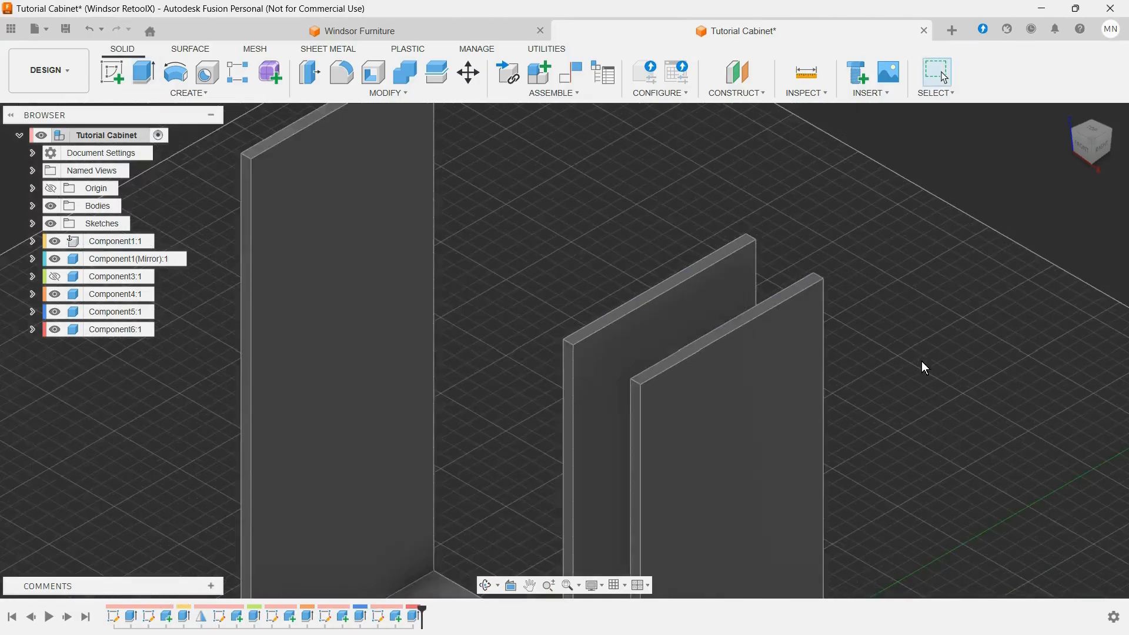
{"action": "scroll", "coordinate": [925, 368], "scroll_direction": "down", "scroll_amount": 3}
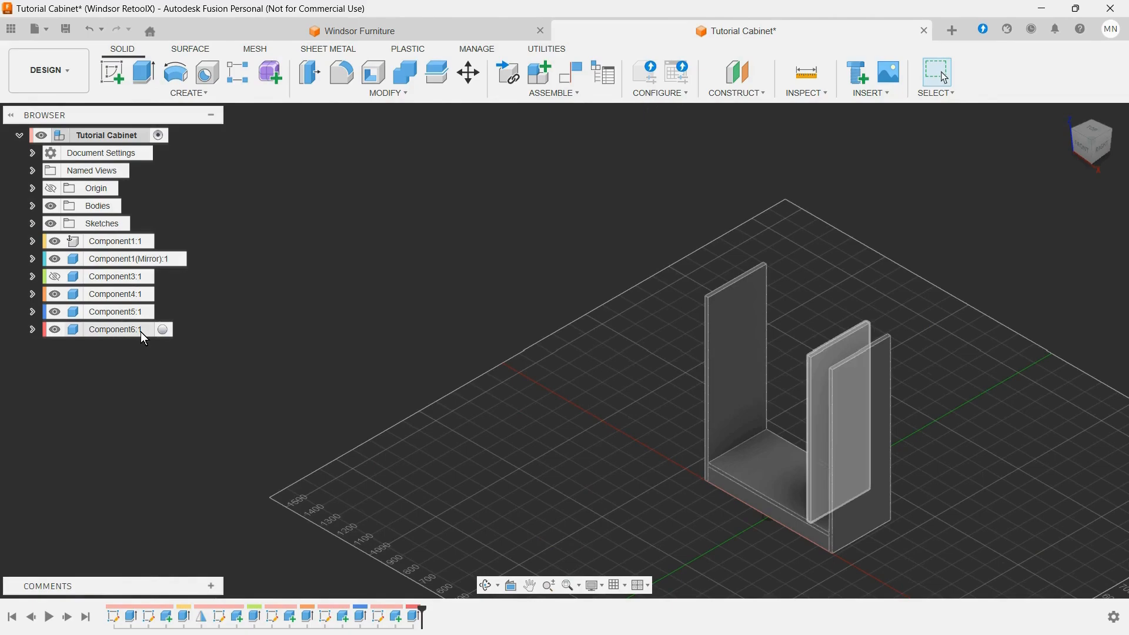
{"action": "left_click", "coordinate": [55, 276]}
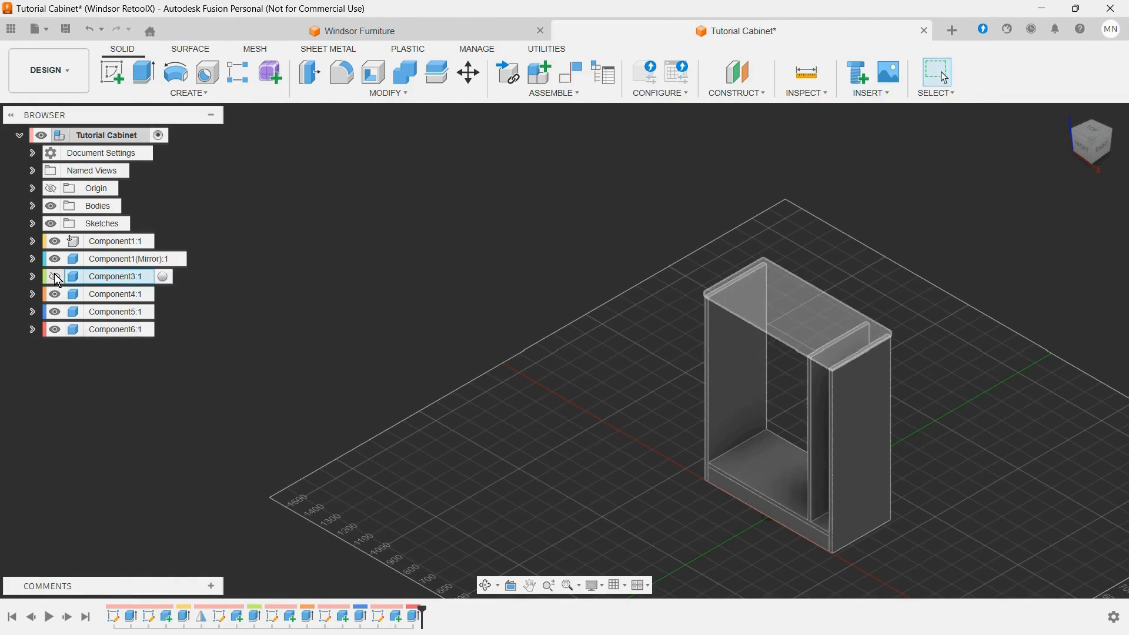
{"action": "left_click", "coordinate": [56, 276]}
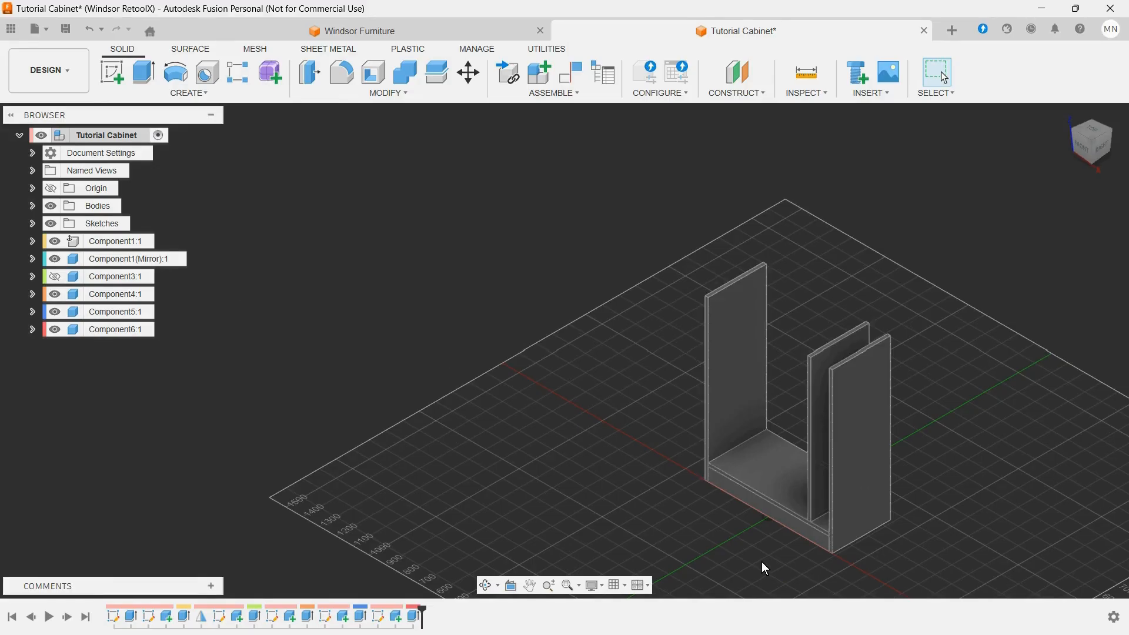
Step: Make the divider sketch, Sketch6, visible again on the bottom panel
{"action": "scroll", "coordinate": [761, 562], "scroll_direction": "up", "scroll_amount": 3}
{"action": "scroll", "coordinate": [756, 486], "scroll_direction": "up", "scroll_amount": 5}
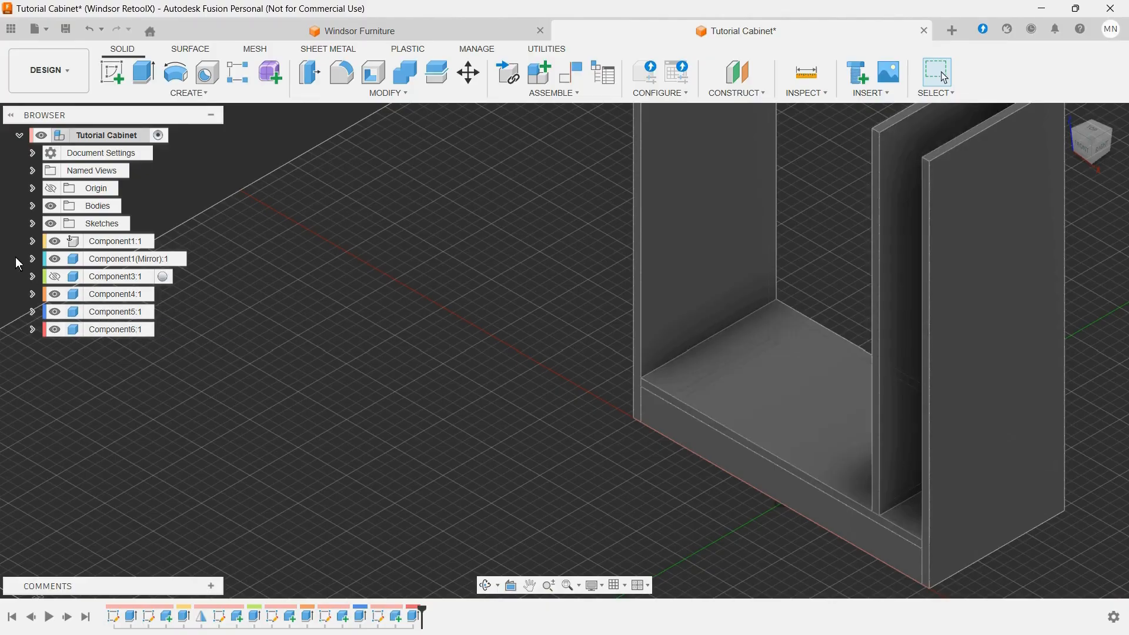
{"action": "left_click", "coordinate": [31, 224]}
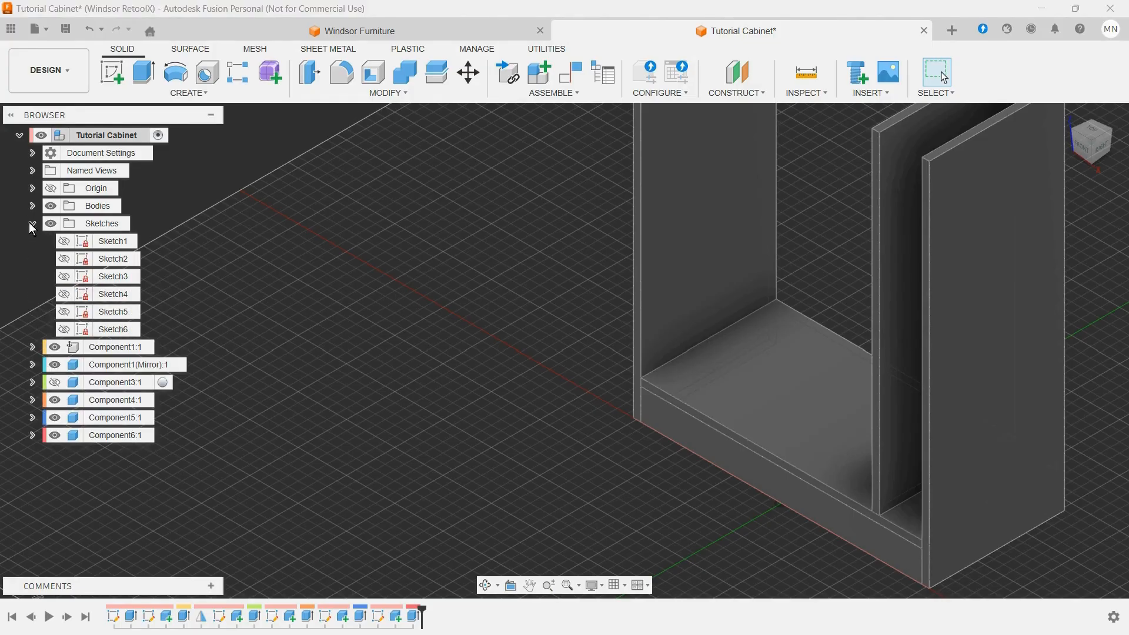
{"action": "left_click", "coordinate": [124, 333]}
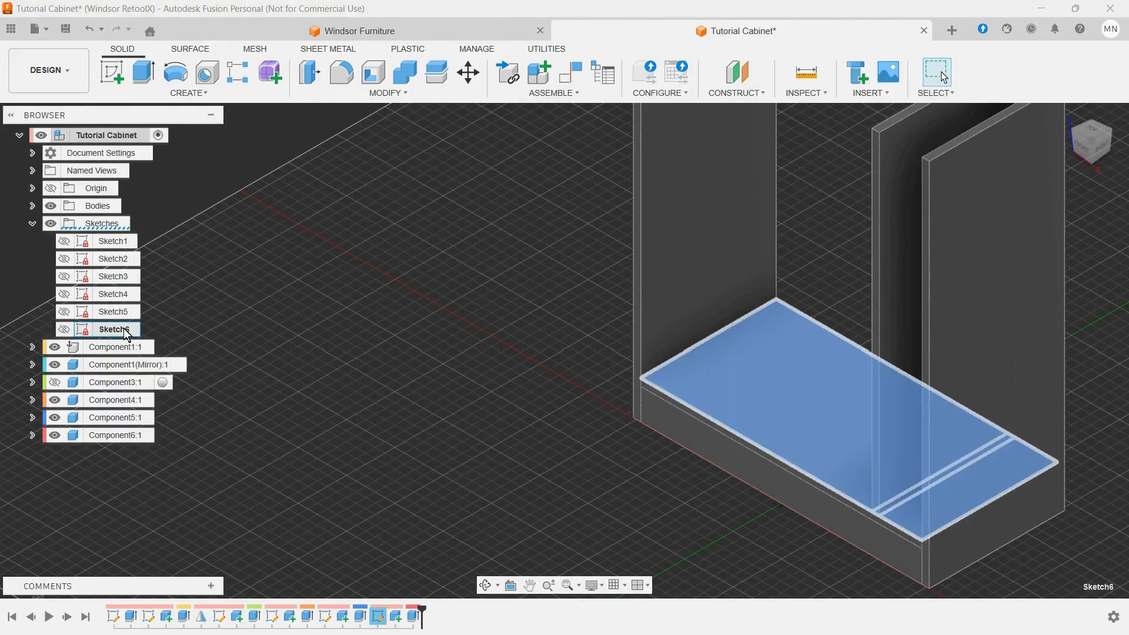
{"action": "left_click", "coordinate": [64, 330]}
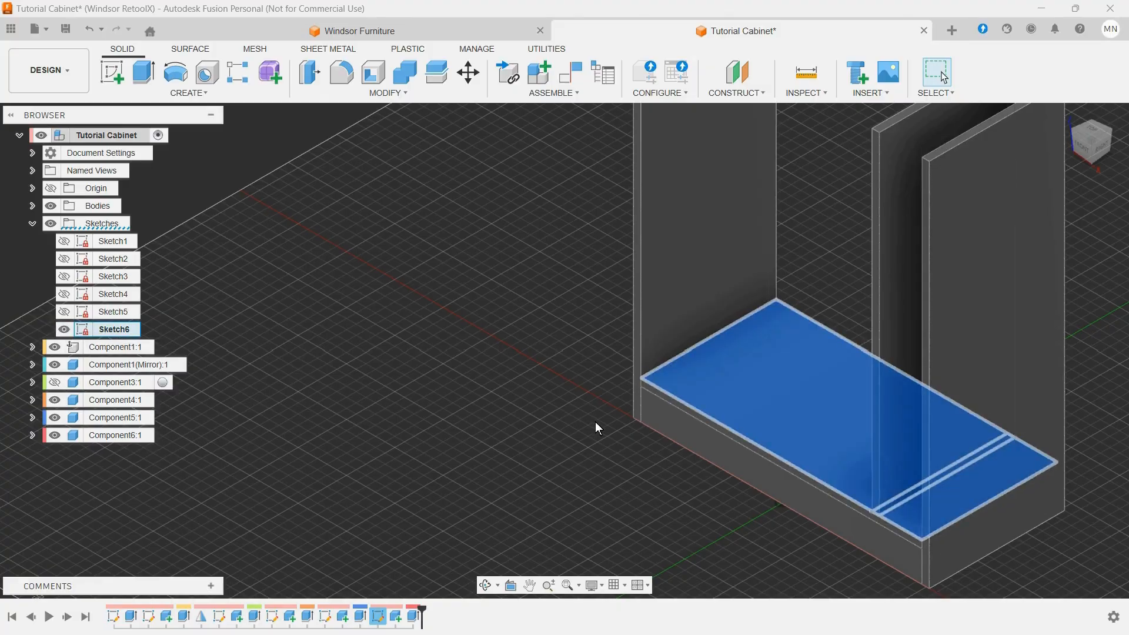
{"action": "left_click", "coordinate": [526, 492]}
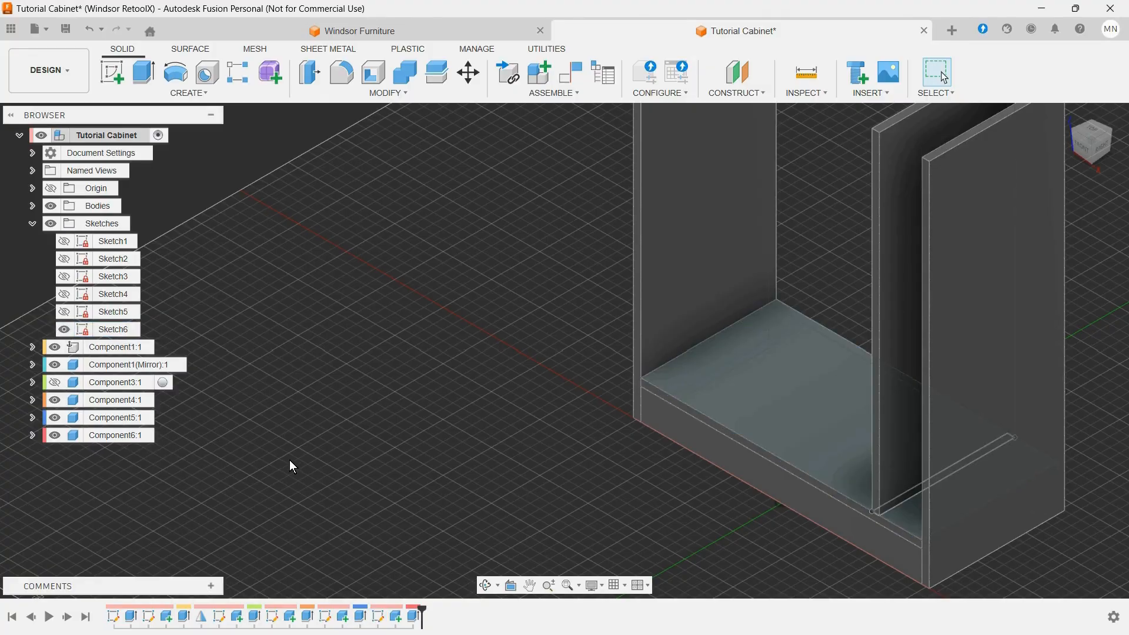
Step: Set up an extrusion of the large Sketch6 profile beside the divider with its start offset by door_height-2*MDF_75
{"action": "left_click", "coordinate": [145, 74]}
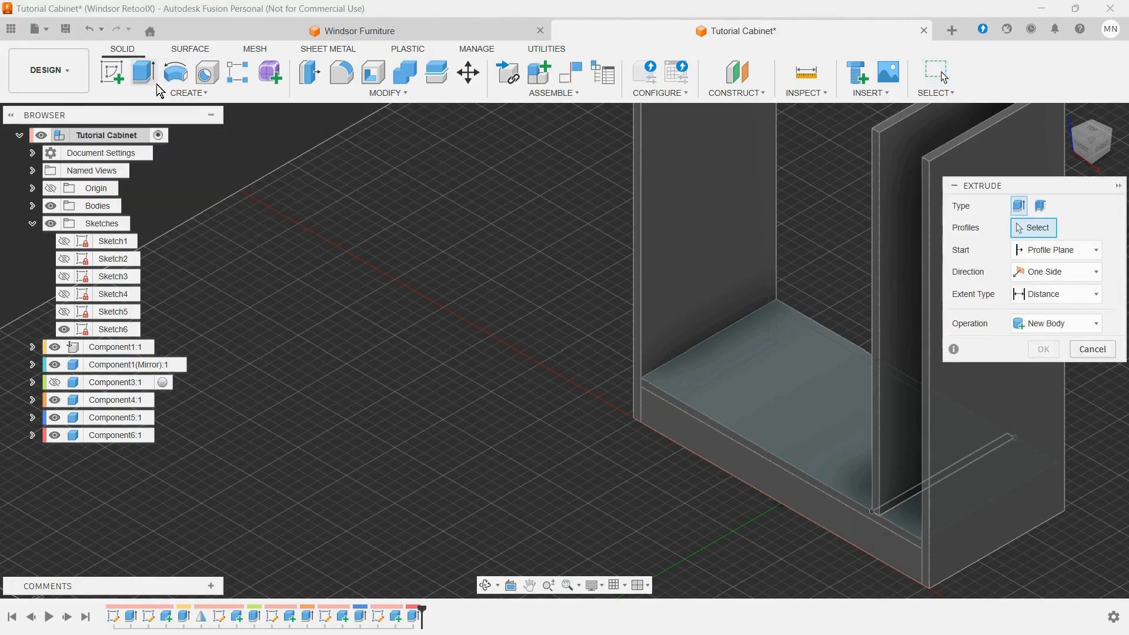
{"action": "left_click", "coordinate": [815, 430]}
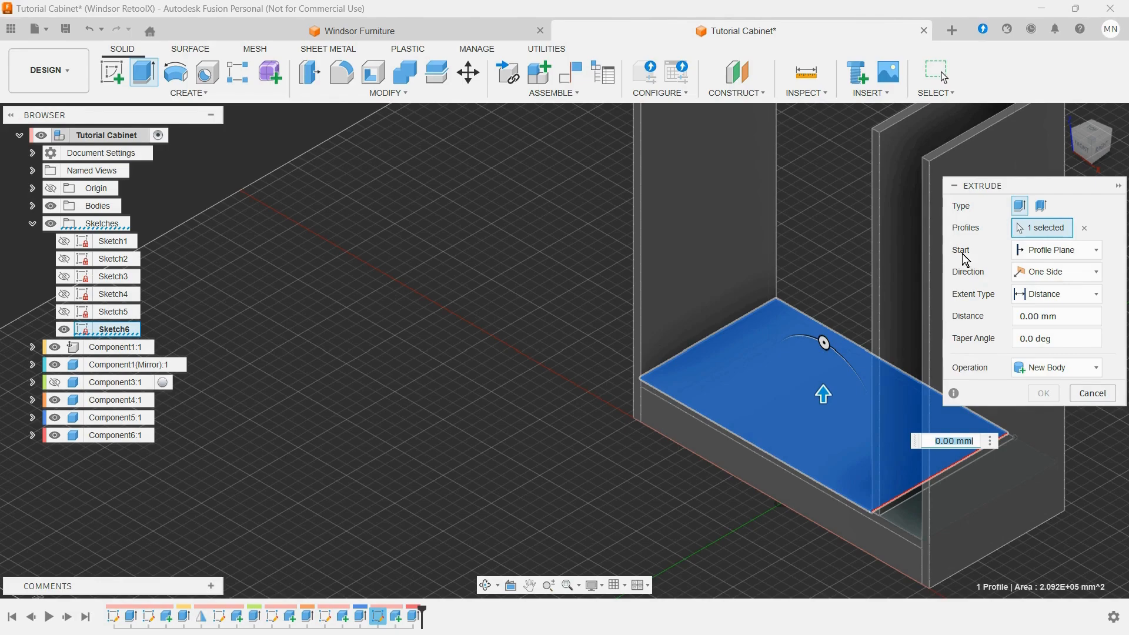
{"action": "left_click", "coordinate": [1079, 254]}
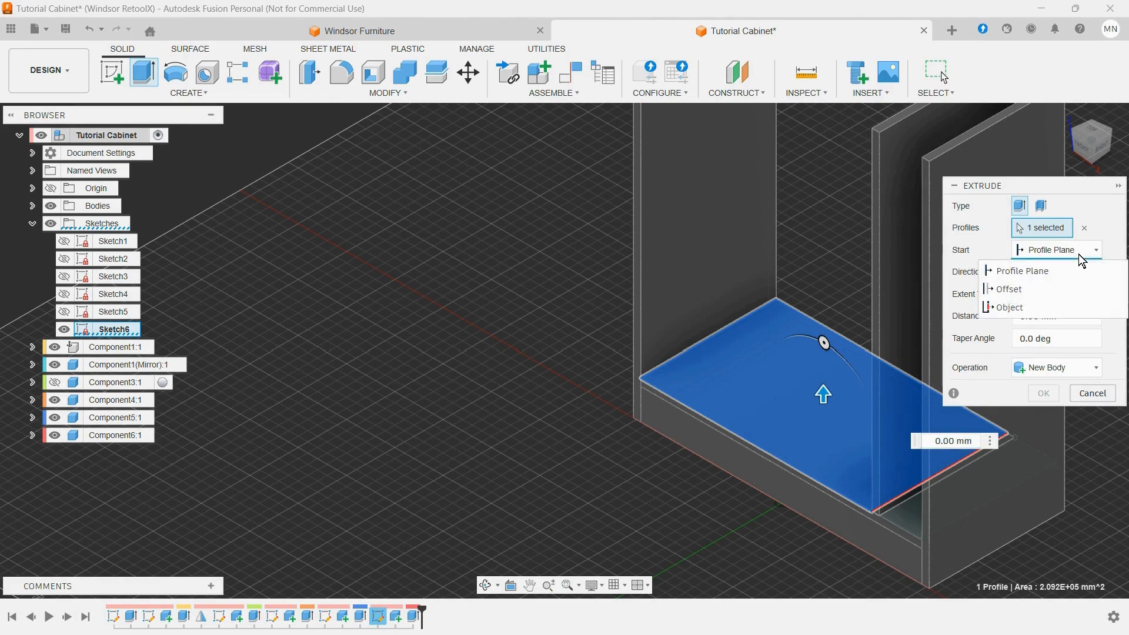
{"action": "left_click", "coordinate": [1040, 288]}
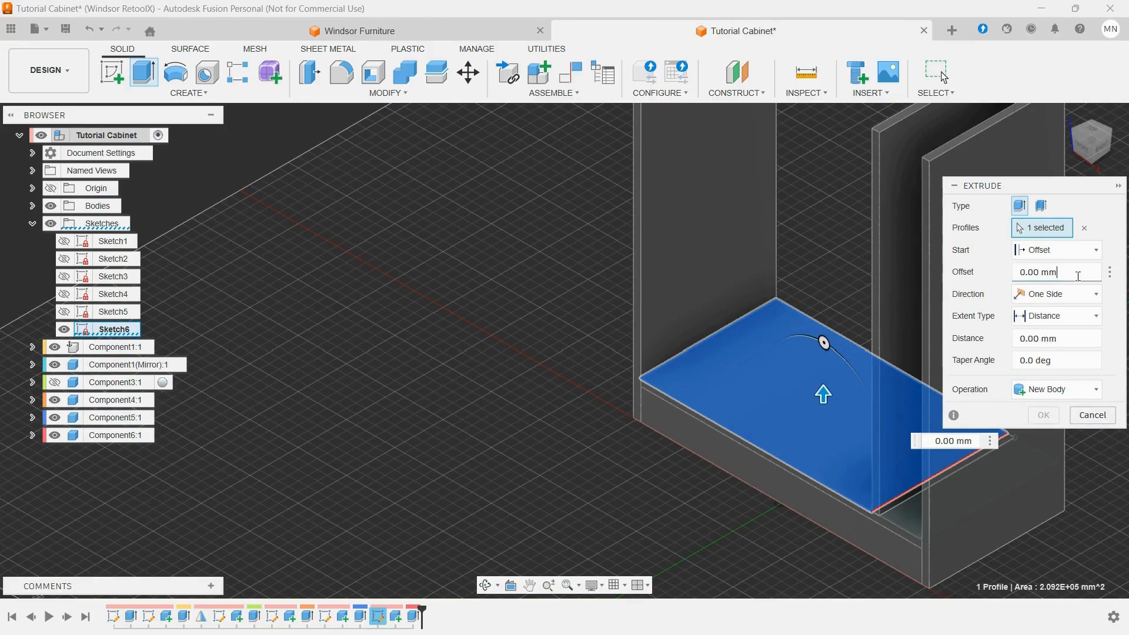
{"action": "left_click", "coordinate": [1064, 273]}
{"action": "left_click_drag", "start_coordinate": [1064, 272], "coordinate": [1017, 274]}
{"action": "type", "text": "d"}
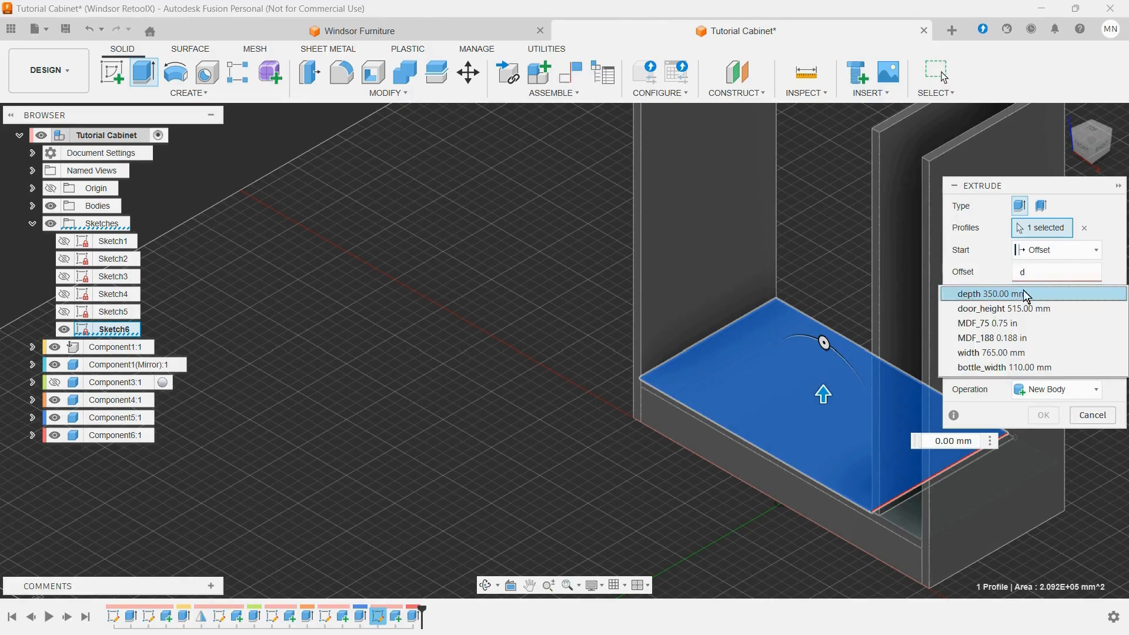
{"action": "left_click", "coordinate": [1016, 308]}
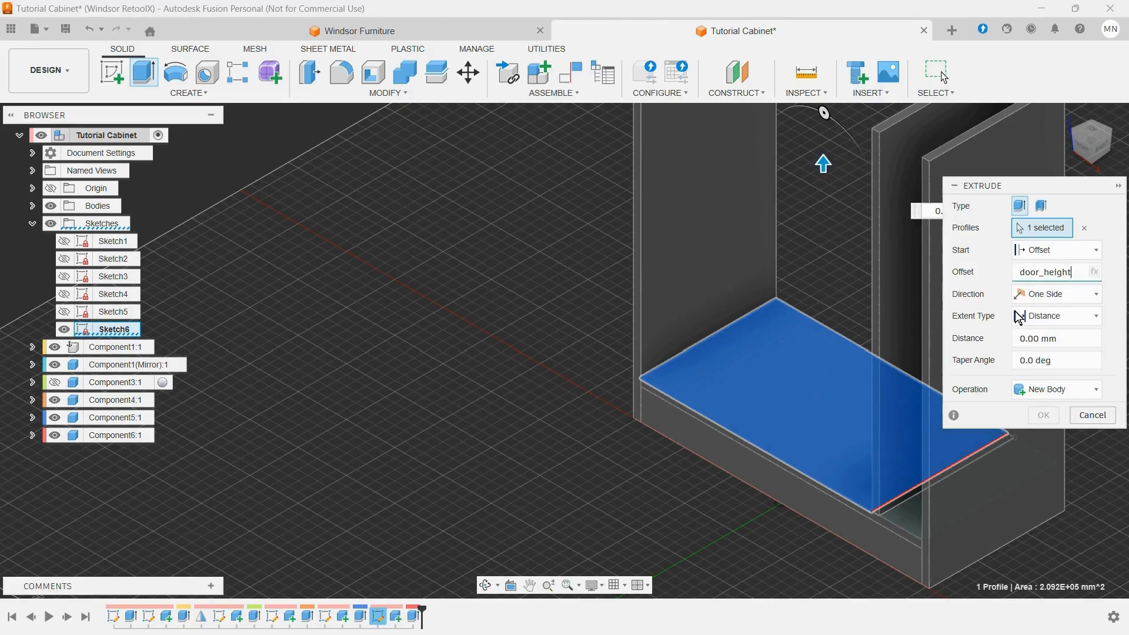
{"action": "type", "text": "-2"}
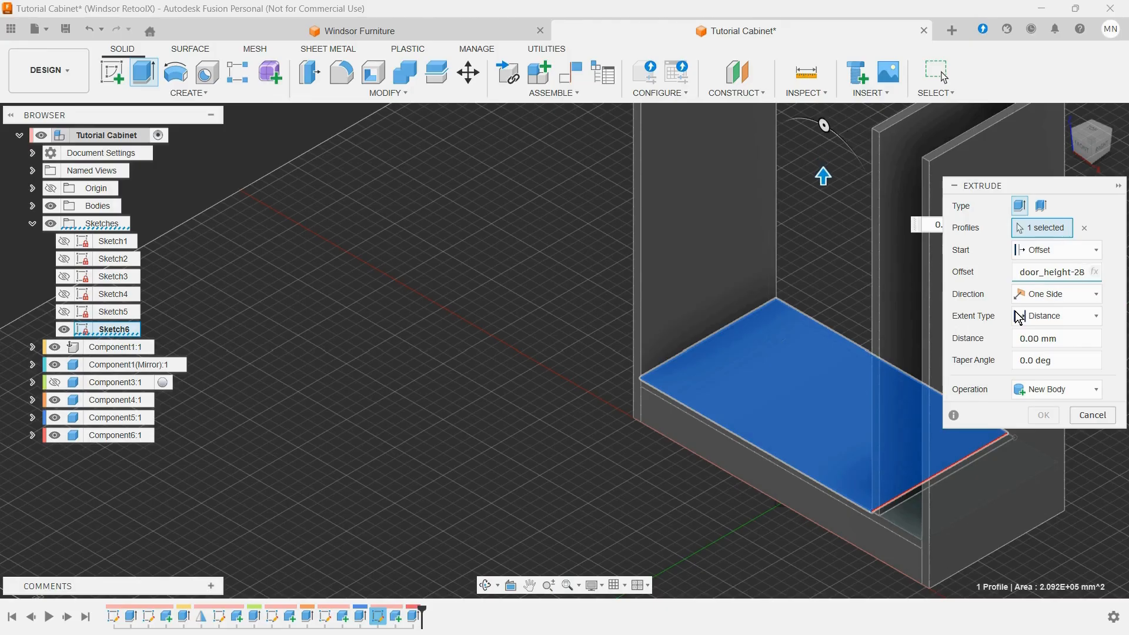
{"action": "type", "text": "*"}
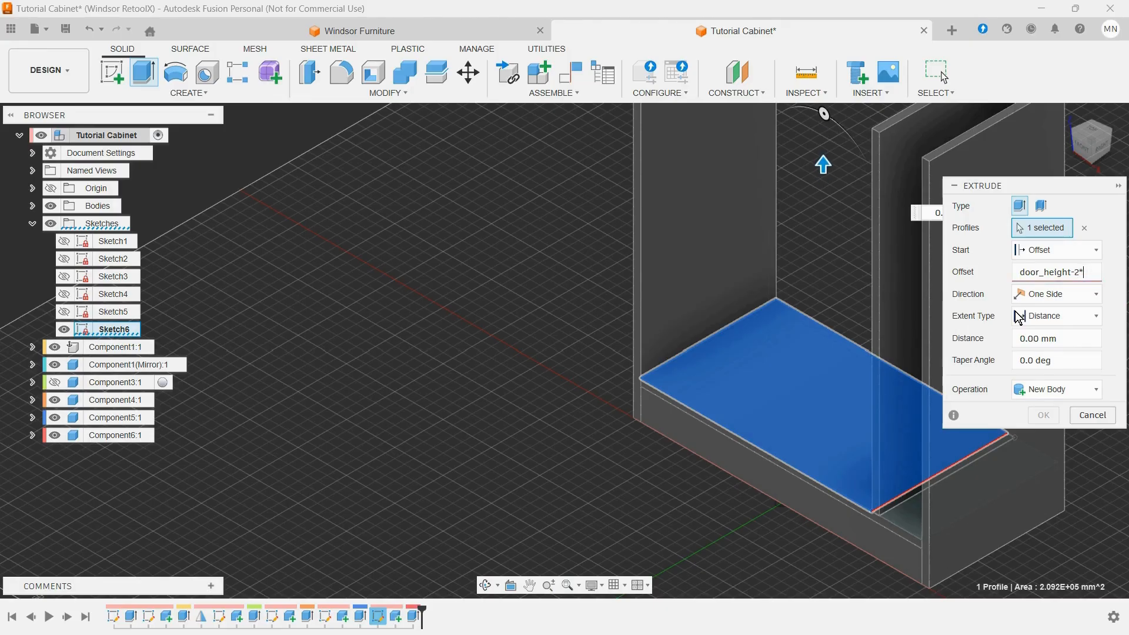
{"action": "type", "text": "M"}
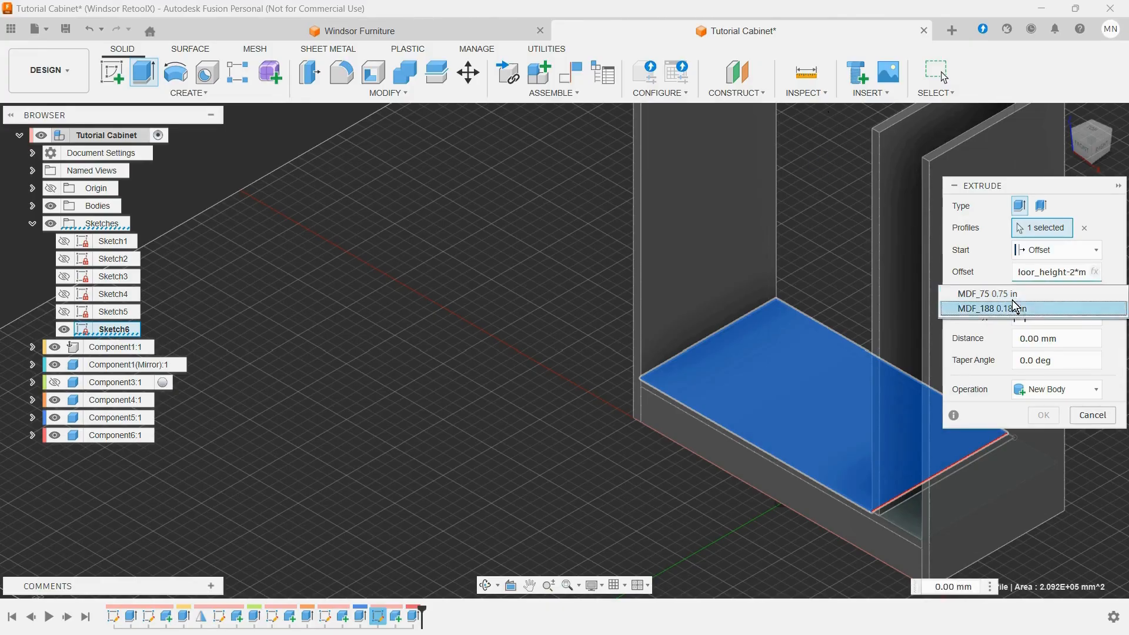
{"action": "left_click", "coordinate": [1007, 294]}
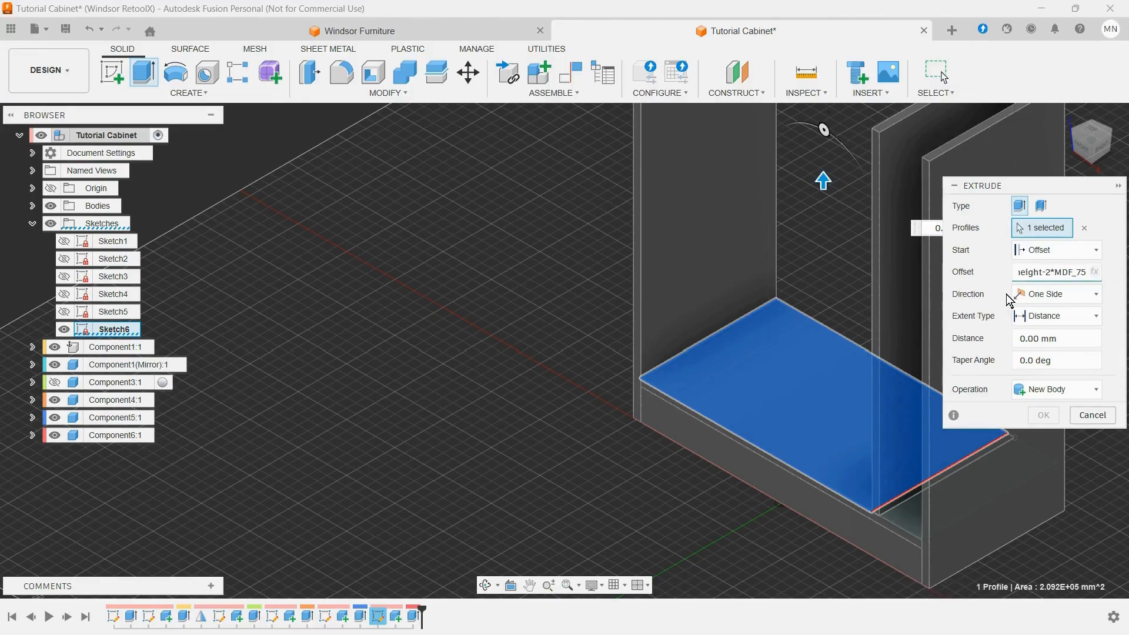
Step: Set the large shelf's extrusion distance to MDF_75 and create it as a new component
{"action": "left_click", "coordinate": [1072, 333]}
{"action": "left_click_drag", "start_coordinate": [1072, 335], "coordinate": [1014, 337]}
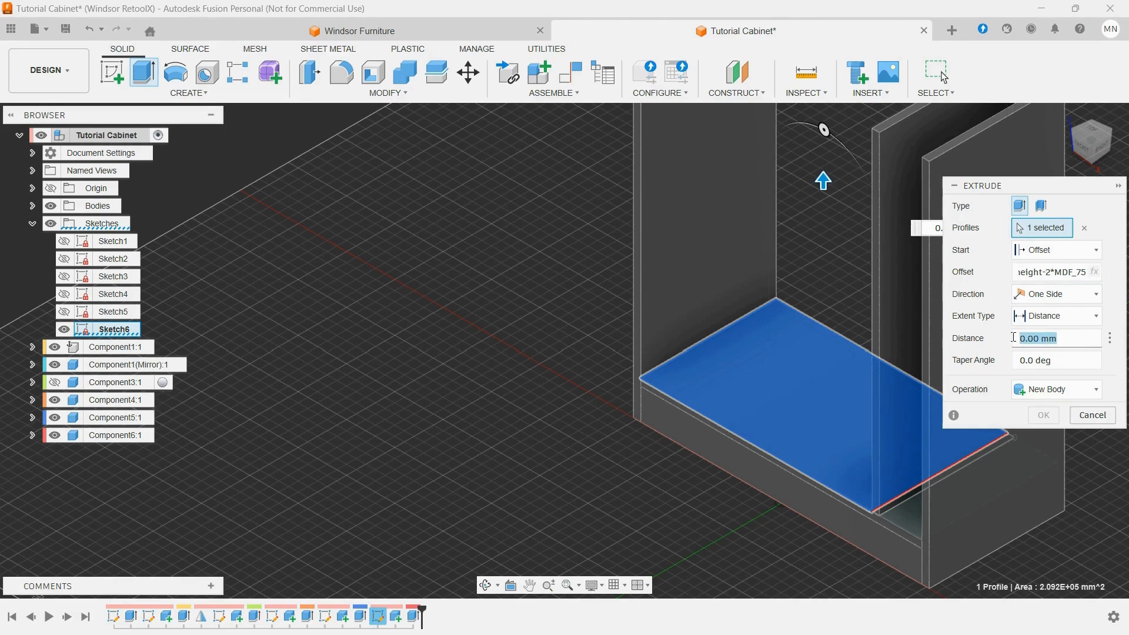
{"action": "type", "text": "md"}
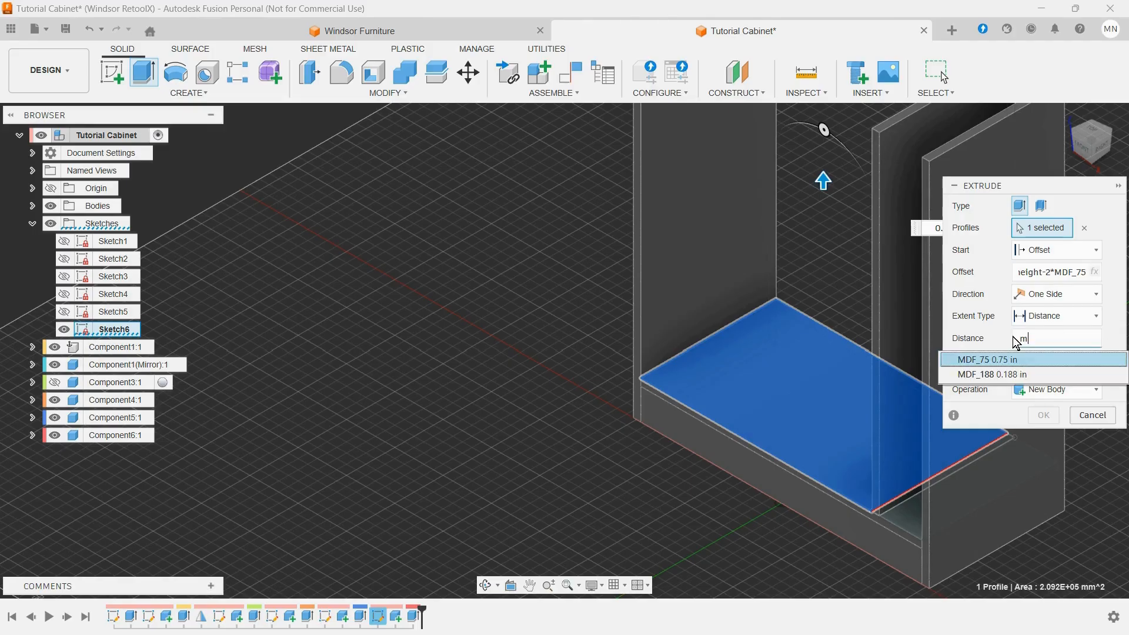
{"action": "left_click", "coordinate": [1000, 360]}
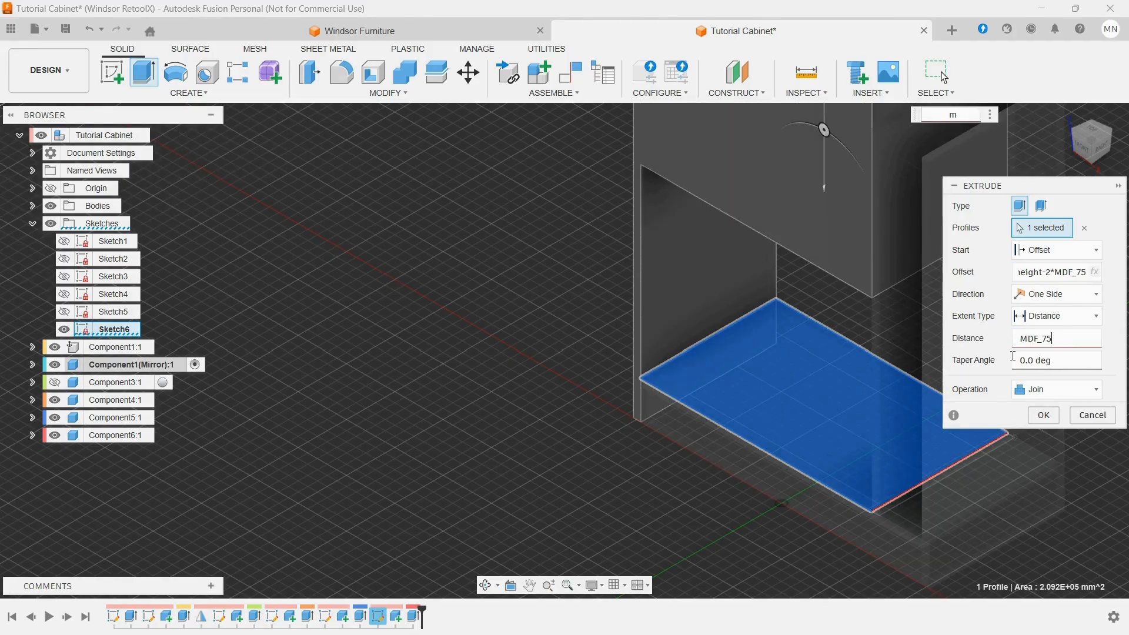
{"action": "scroll", "coordinate": [529, 321], "scroll_direction": "down", "scroll_amount": 5}
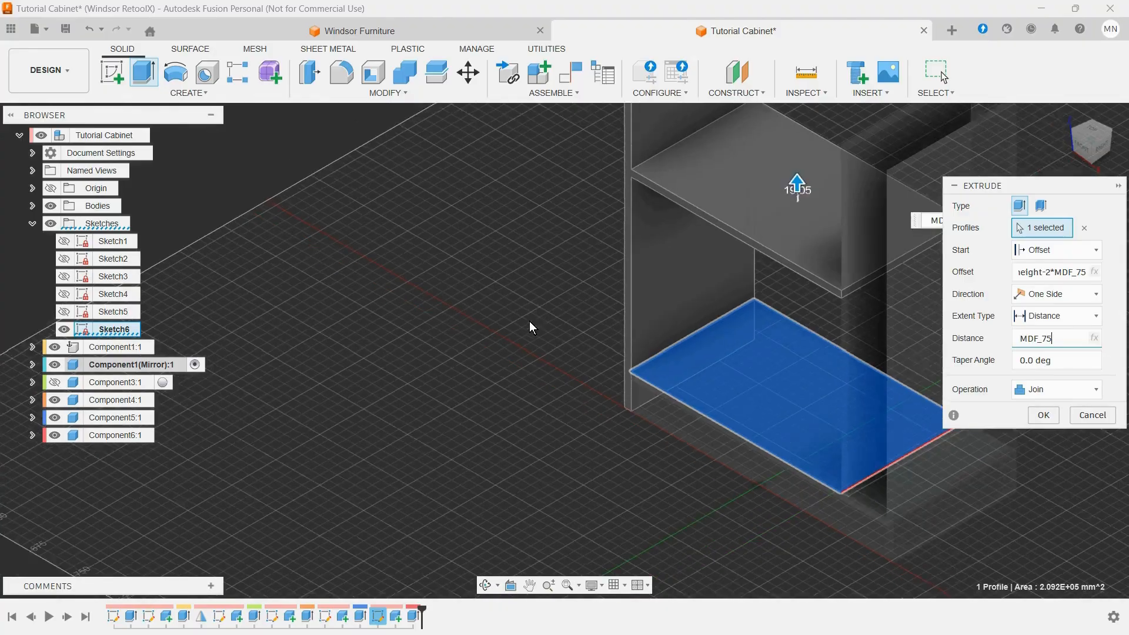
{"action": "scroll", "coordinate": [748, 215], "scroll_direction": "up", "scroll_amount": 3}
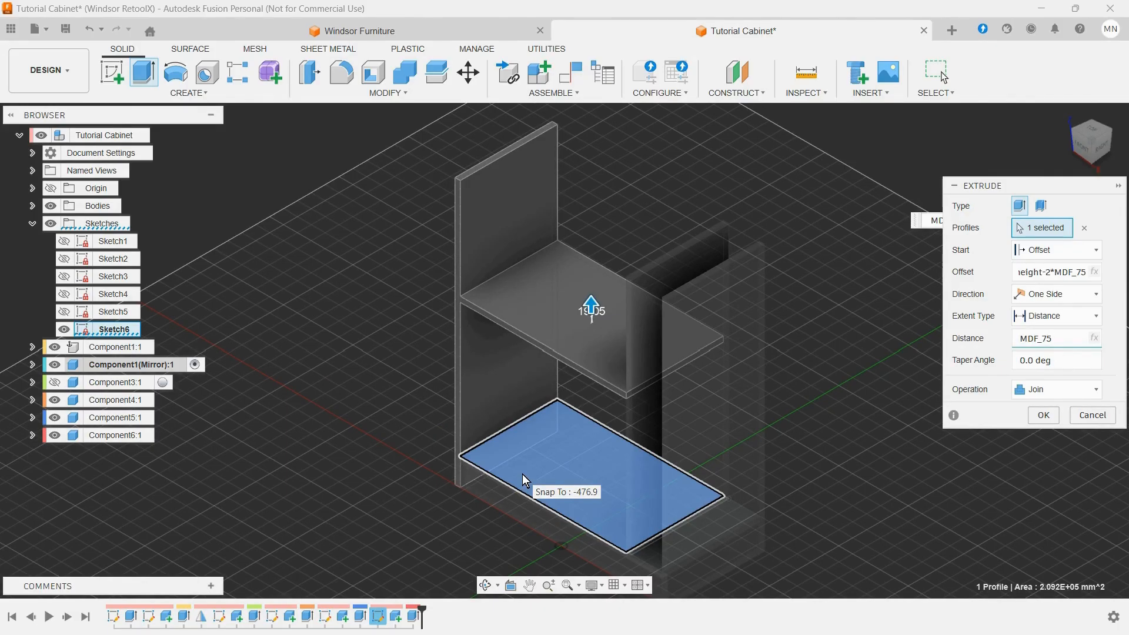
{"action": "scroll", "coordinate": [478, 312], "scroll_direction": "up", "scroll_amount": 5}
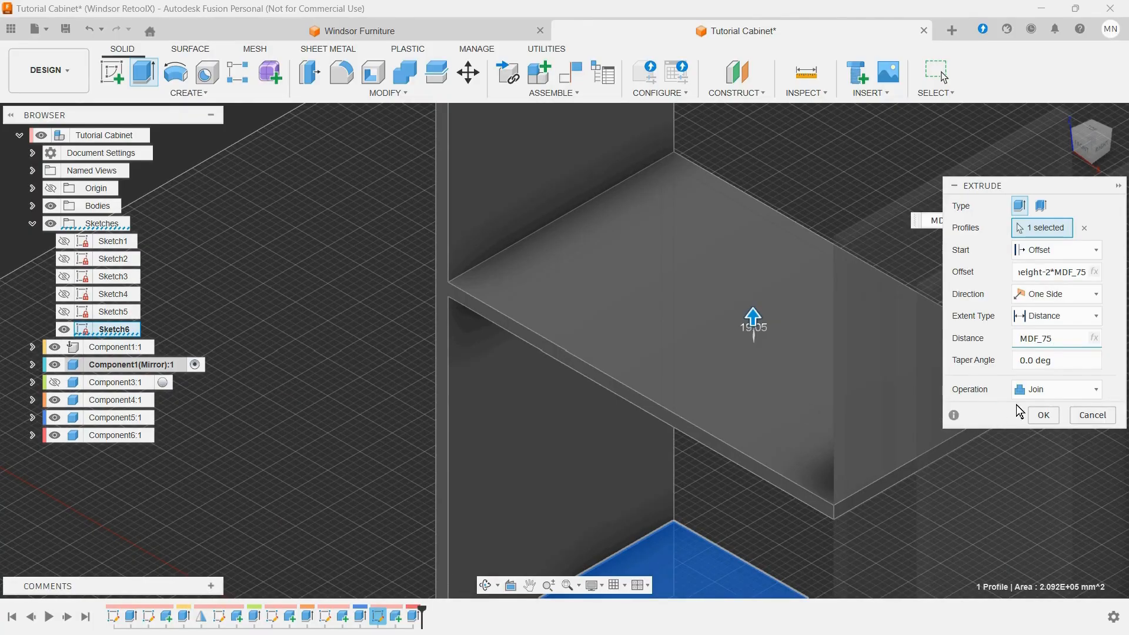
{"action": "left_click", "coordinate": [1036, 391]}
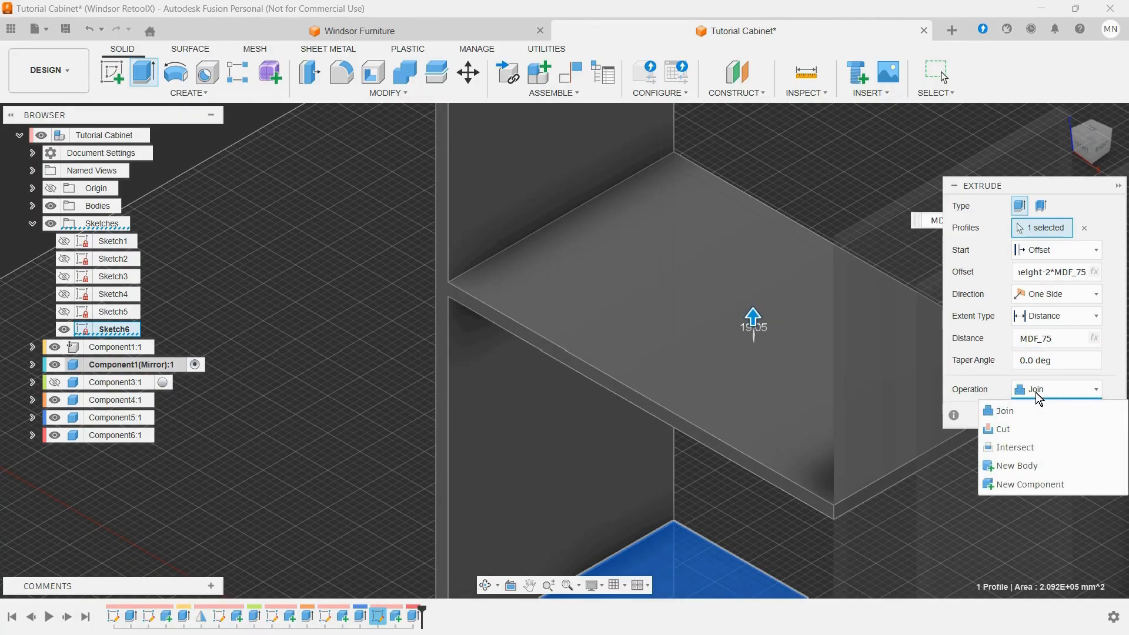
{"action": "left_click", "coordinate": [1044, 480]}
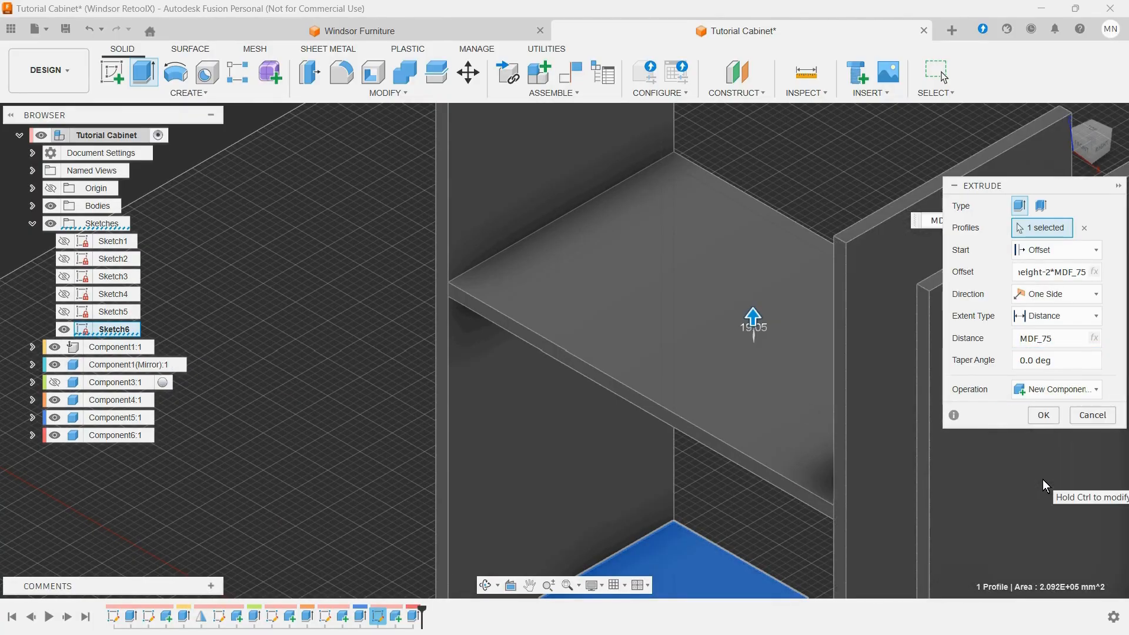
{"action": "scroll", "coordinate": [775, 340], "scroll_direction": "down", "scroll_amount": 6}
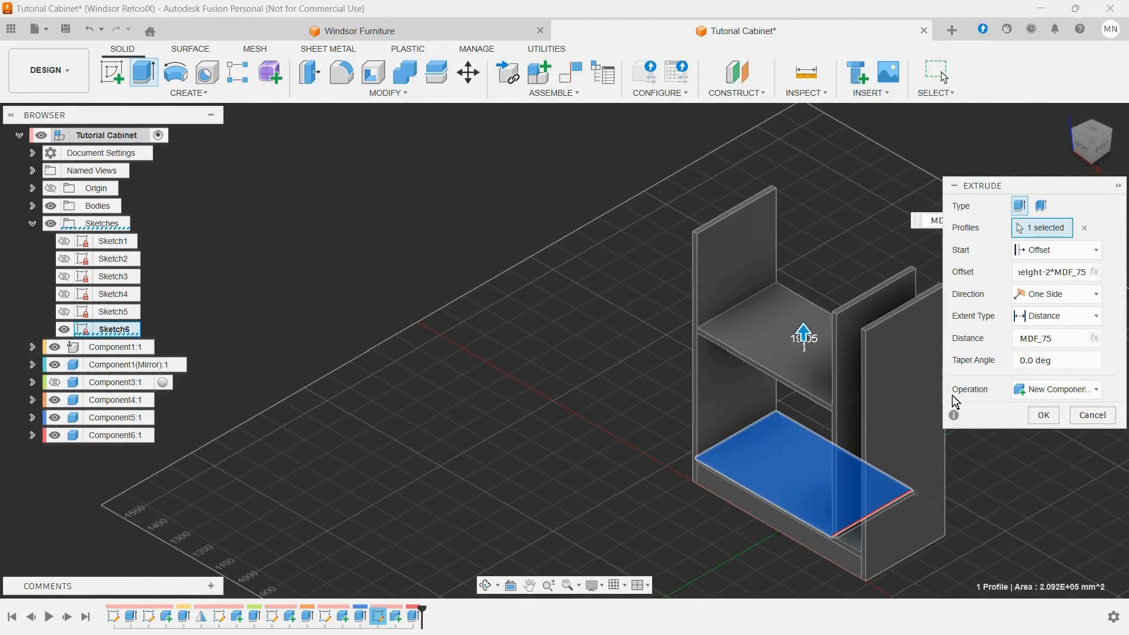
{"action": "left_click", "coordinate": [1052, 418]}
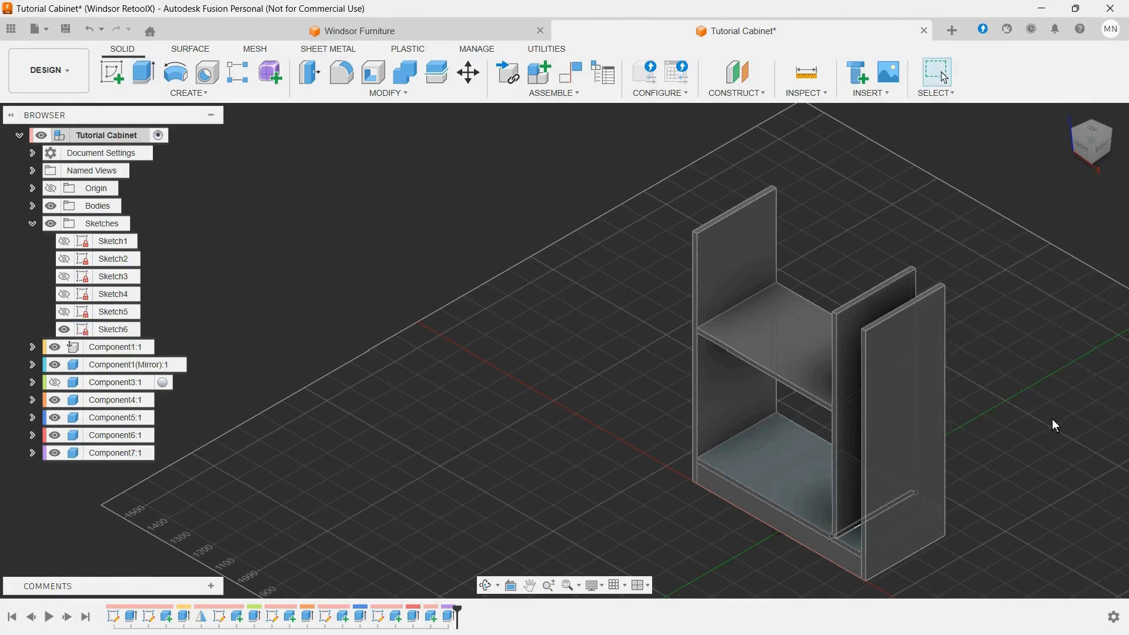
Step: Set up an extrusion of the narrow Sketch6 profile between the divider and the original side panel, with its start offset by bottle_width
{"action": "scroll", "coordinate": [822, 281], "scroll_direction": "up", "scroll_amount": 1}
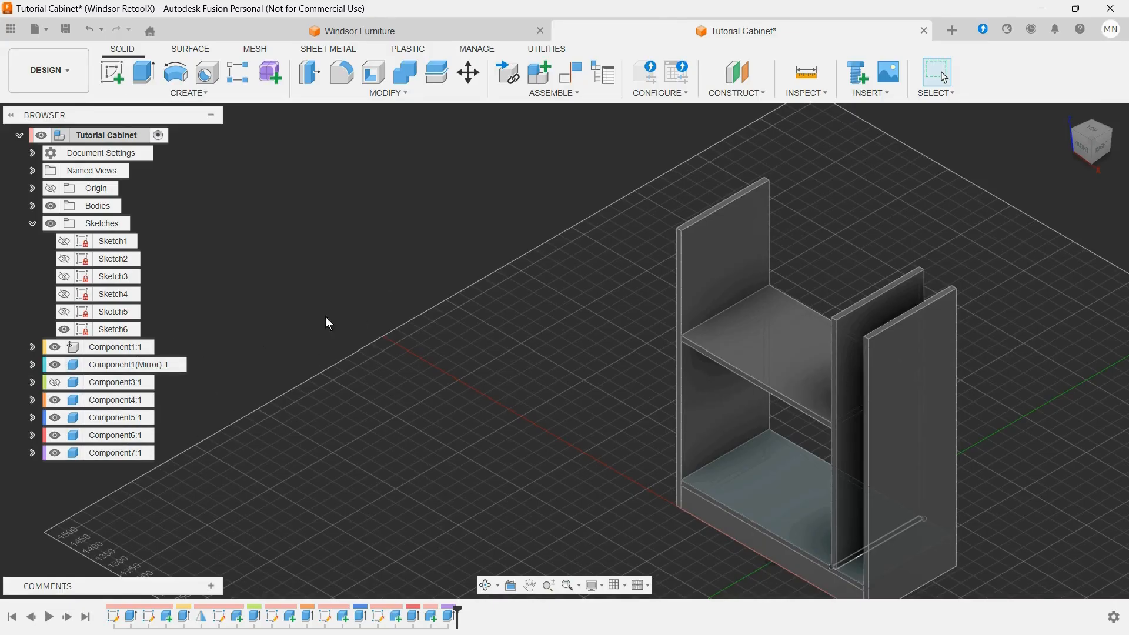
{"action": "middle_click_drag", "start_coordinate": [962, 238], "coordinate": [1024, 340], "text": "shift"}
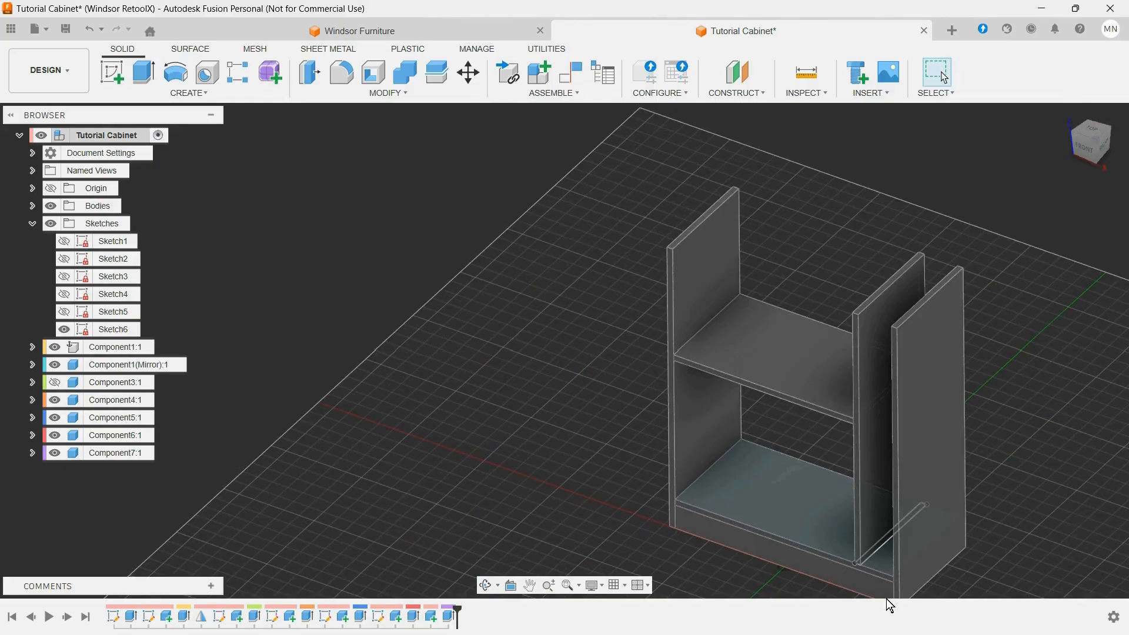
{"action": "scroll", "coordinate": [885, 594], "scroll_direction": "up", "scroll_amount": 6}
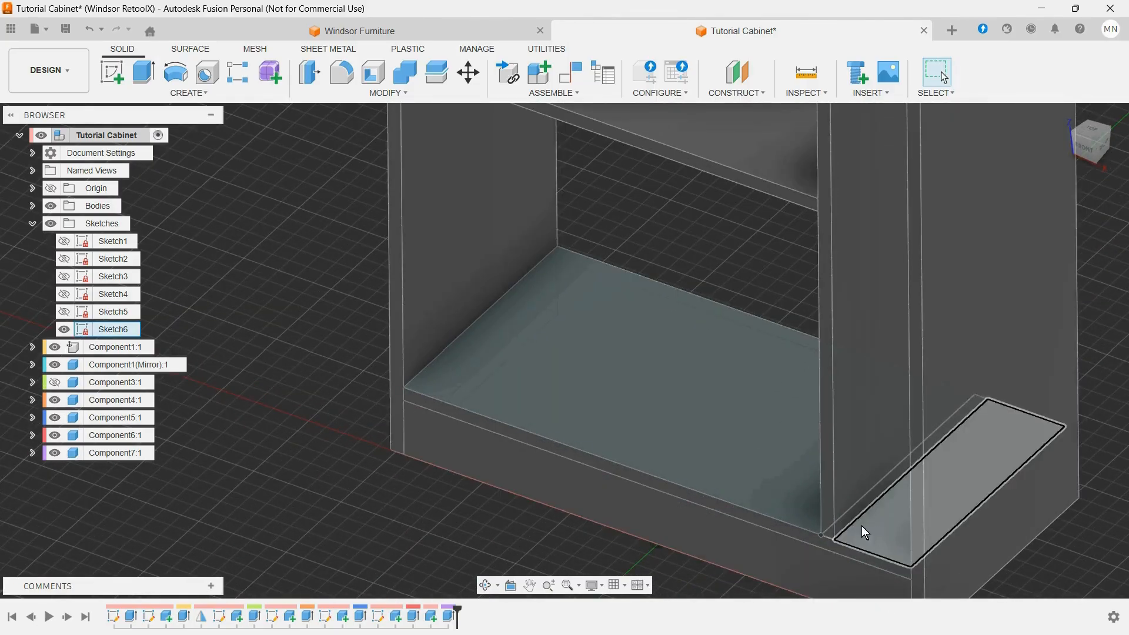
{"action": "left_click", "coordinate": [144, 72]}
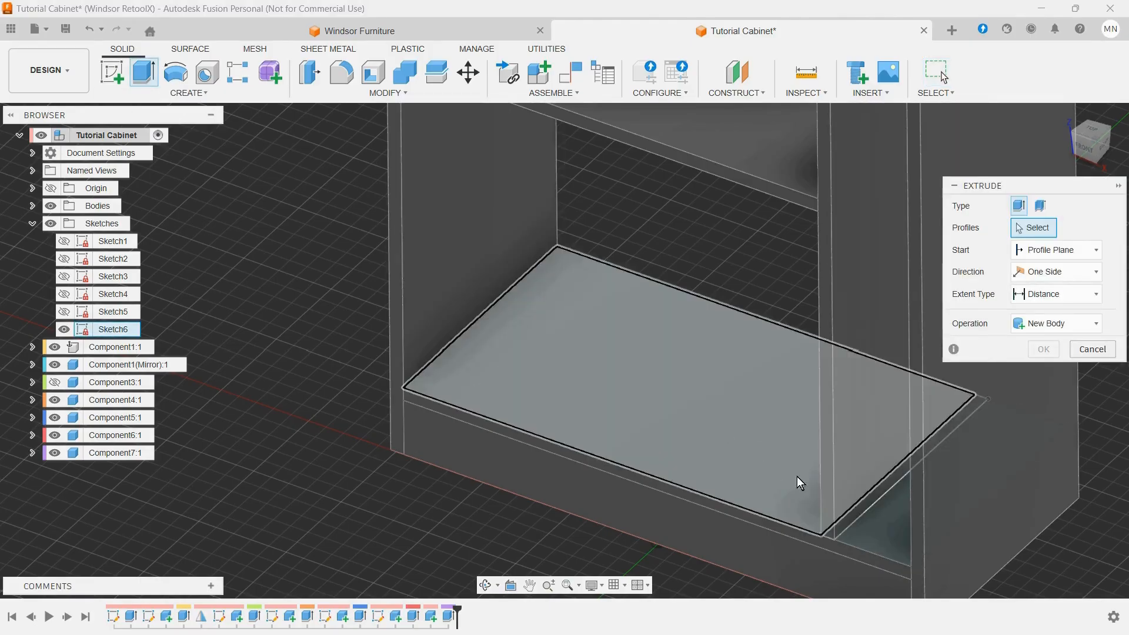
{"action": "left_click", "coordinate": [860, 529]}
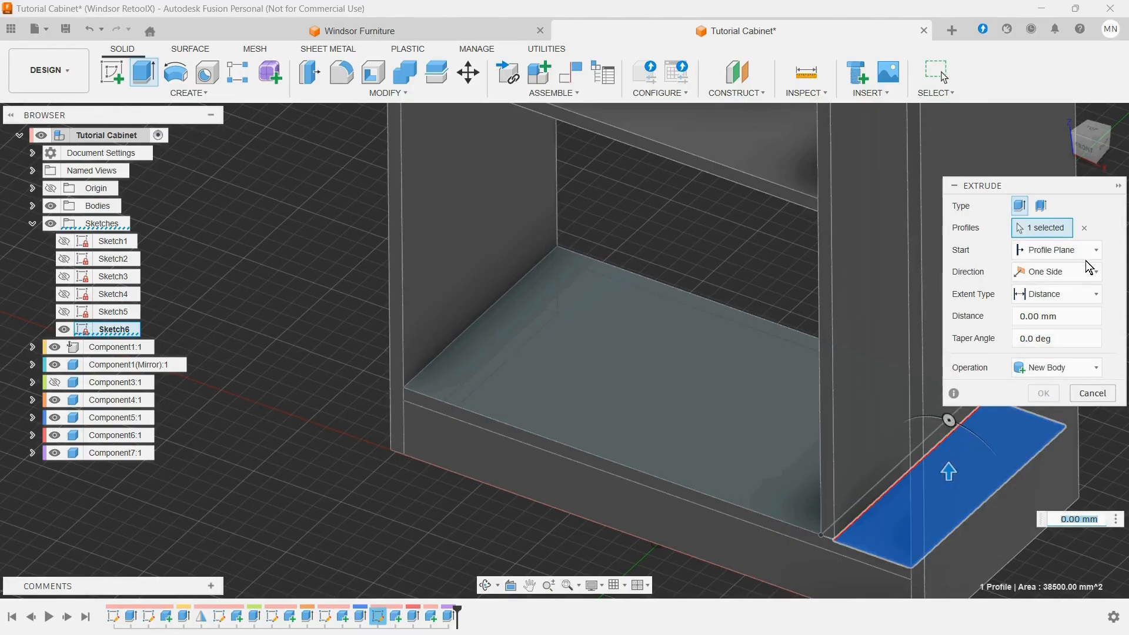
{"action": "left_click", "coordinate": [1029, 252]}
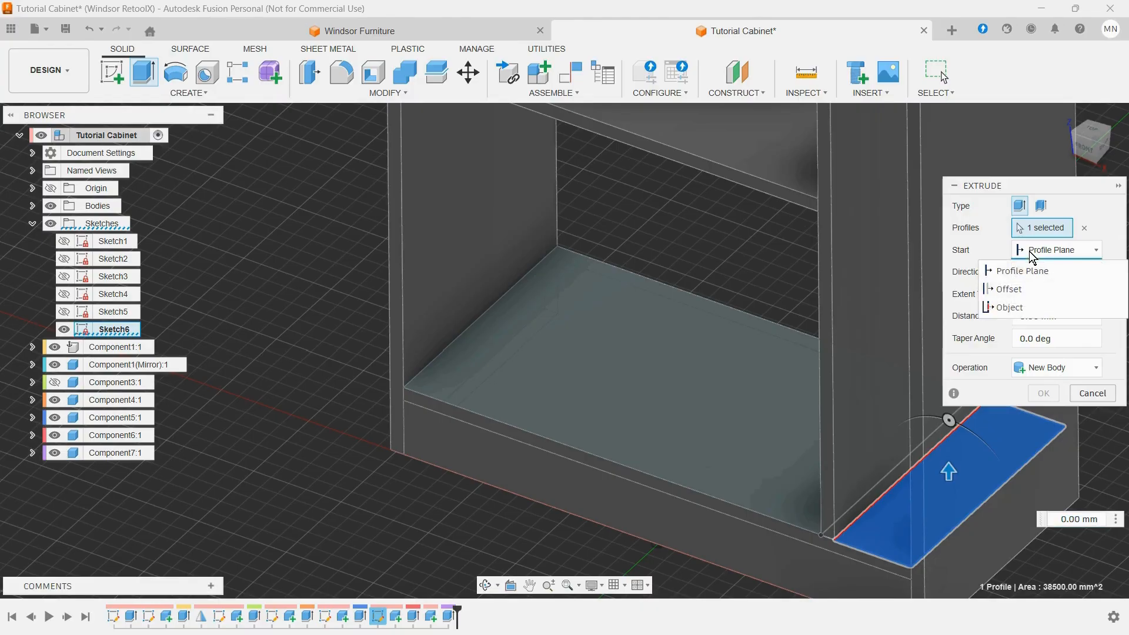
{"action": "left_click", "coordinate": [1009, 289]}
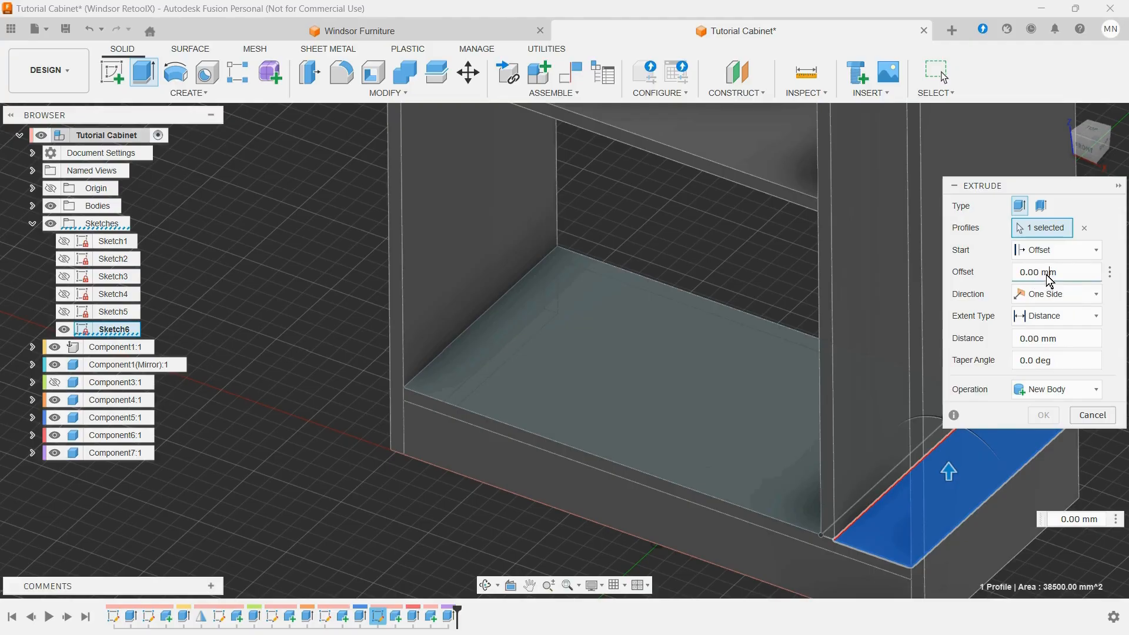
{"action": "left_click", "coordinate": [1019, 272]}
{"action": "type", "text": "b"}
{"action": "left_click", "coordinate": [1022, 290]}
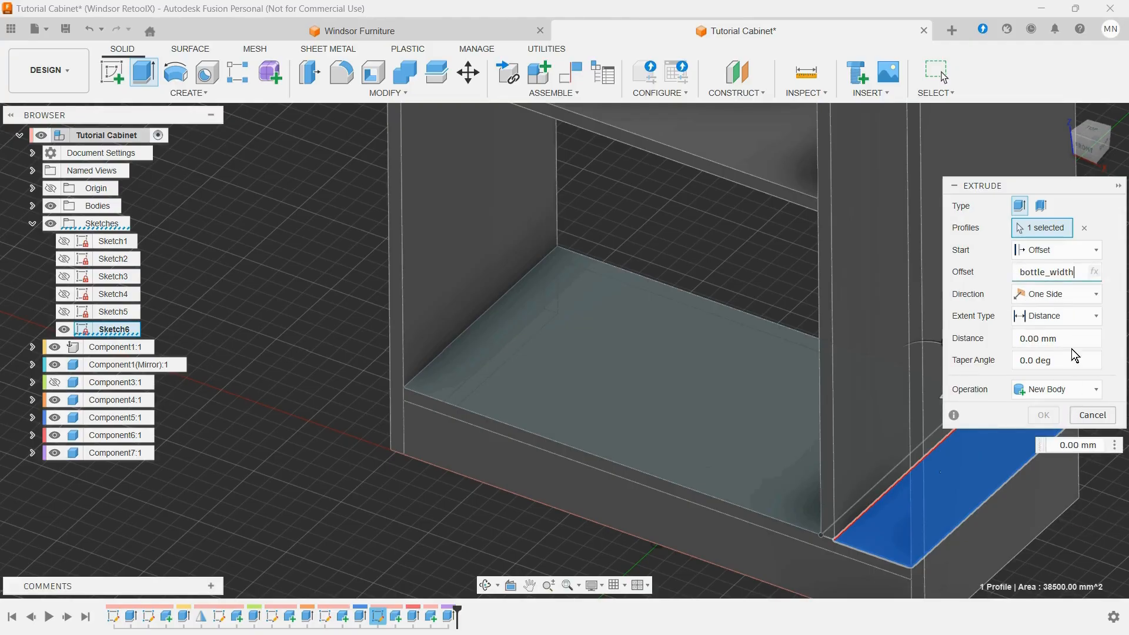
Step: Extrude the narrow bottle shelf by MDF_75 as a new component, and hide Sketch6
{"action": "left_click", "coordinate": [1056, 337]}
{"action": "left_click_drag", "start_coordinate": [1056, 333], "coordinate": [998, 340]}
{"action": "type", "text": "m"}
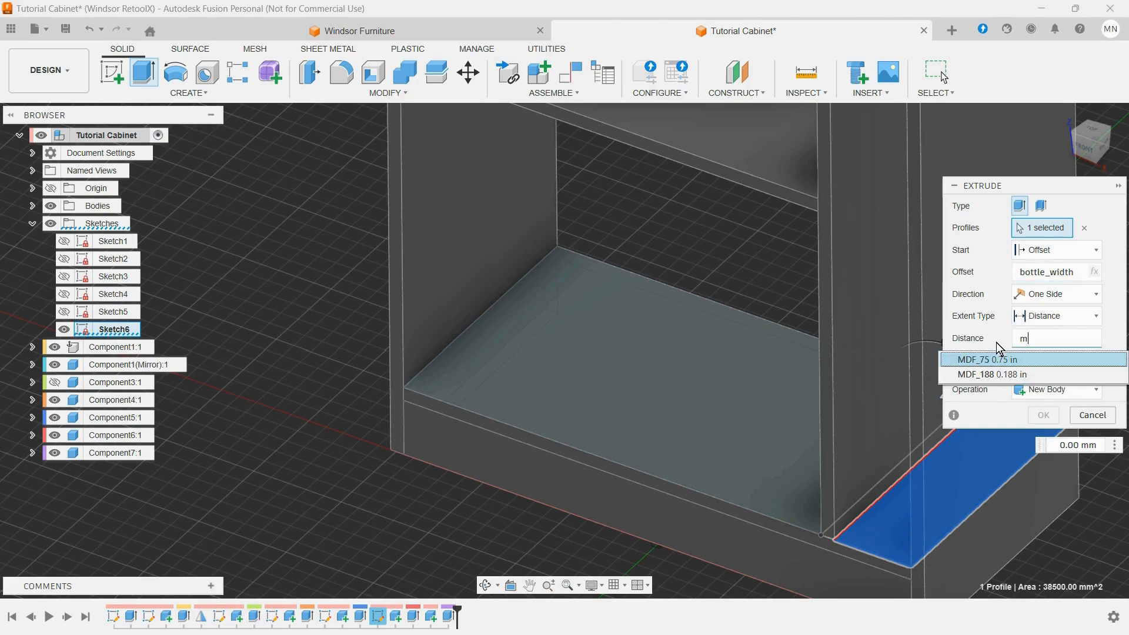
{"action": "left_click", "coordinate": [986, 360]}
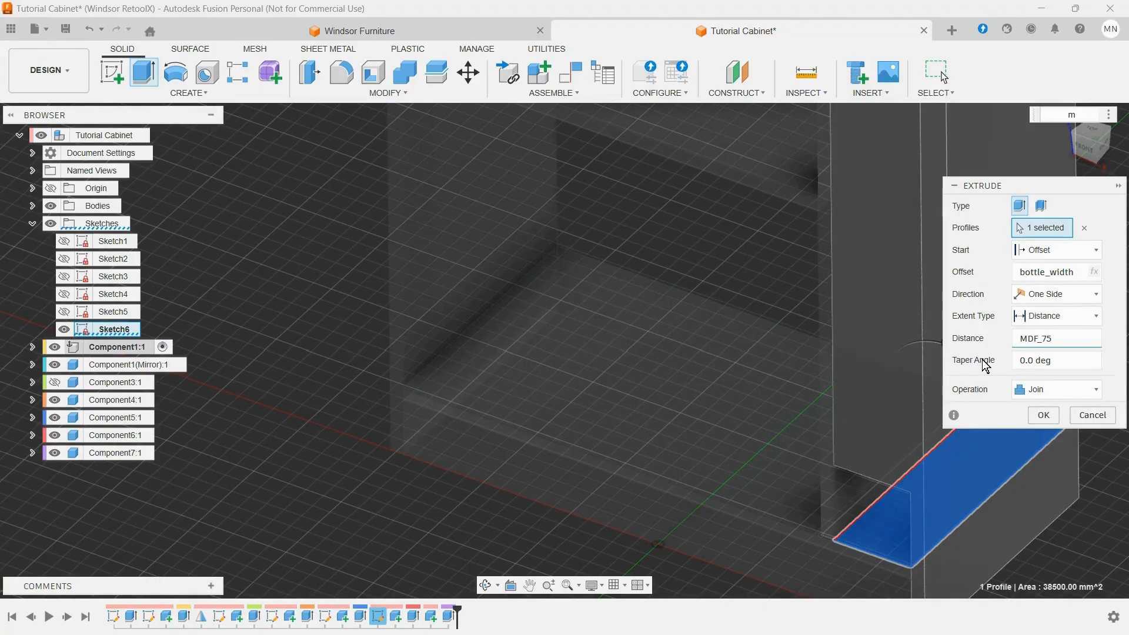
{"action": "left_click", "coordinate": [1046, 388]}
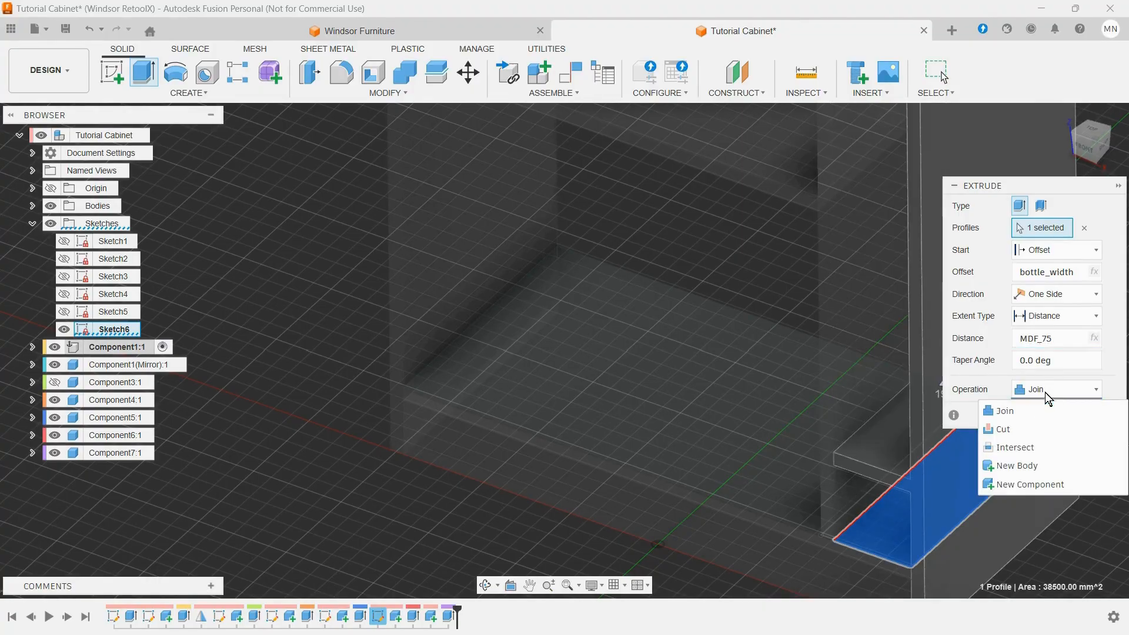
{"action": "left_click", "coordinate": [1014, 485]}
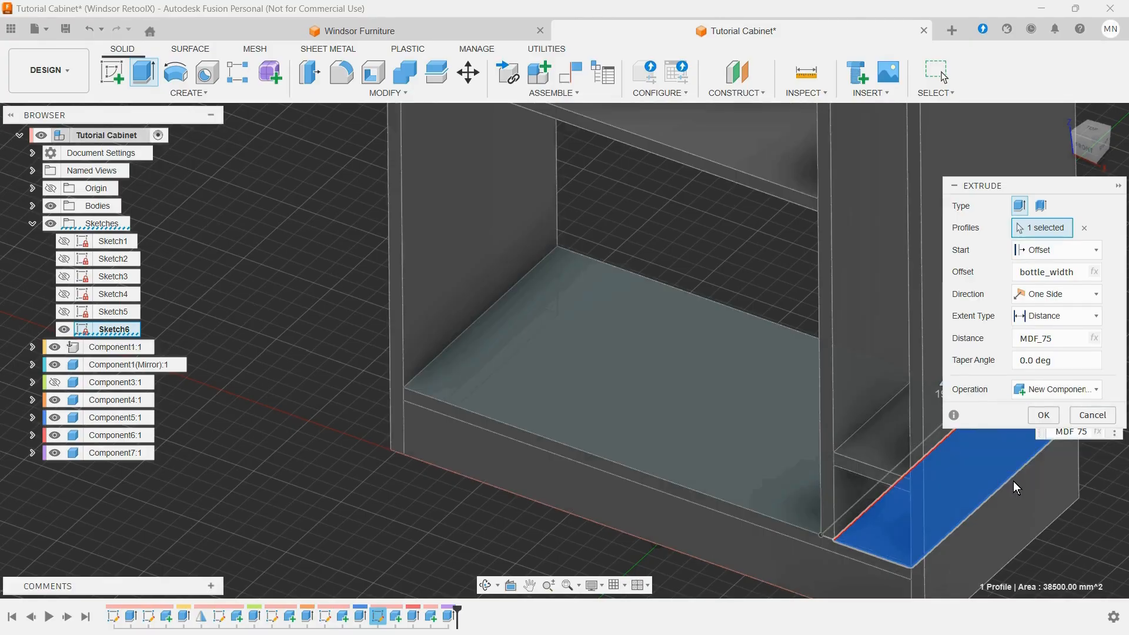
{"action": "scroll", "coordinate": [849, 524], "scroll_direction": "up", "scroll_amount": 3}
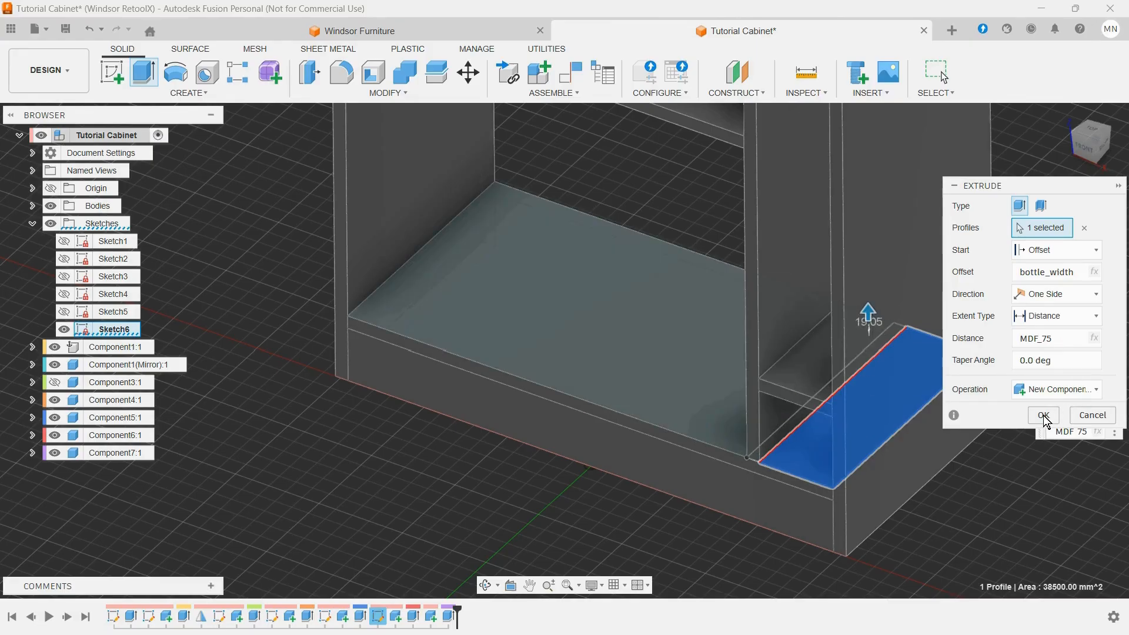
{"action": "left_click", "coordinate": [1043, 416]}
{"action": "scroll", "coordinate": [912, 509], "scroll_direction": "down", "scroll_amount": 10}
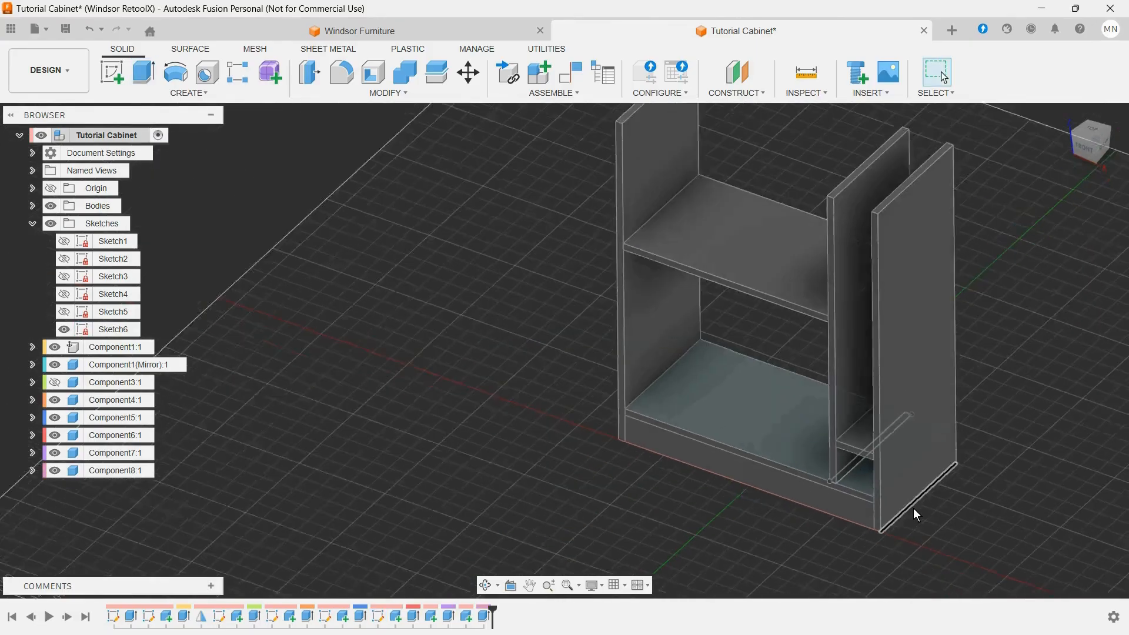
{"action": "left_click", "coordinate": [65, 331]}
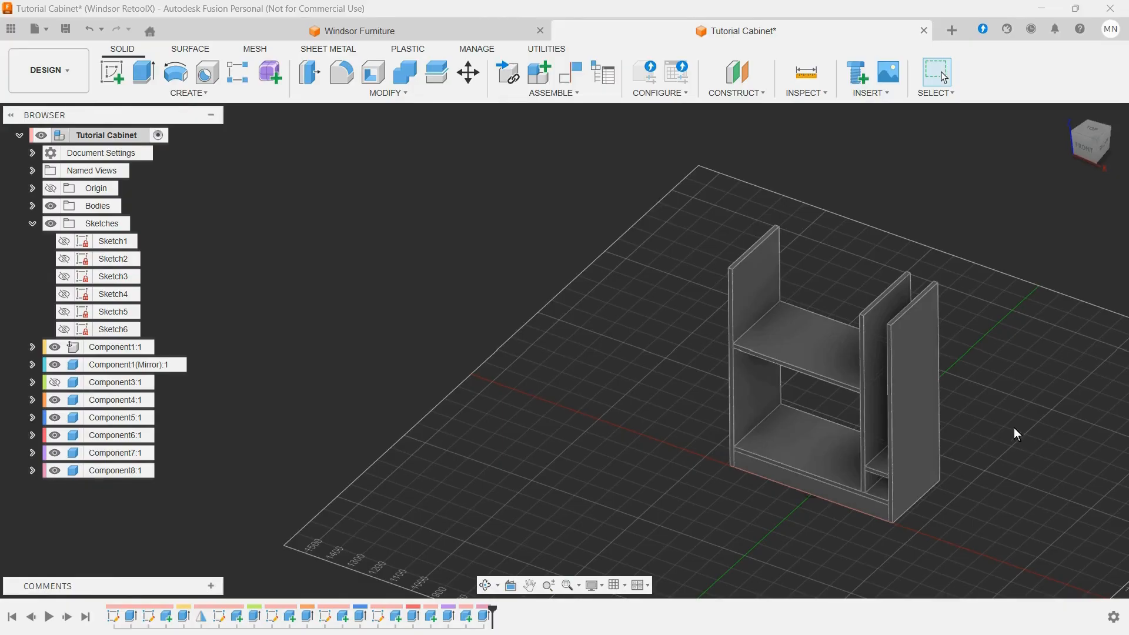
Step: Set up a rectangular component pattern of the narrow bottle shelf along the vertical Z axis
{"action": "scroll", "coordinate": [1017, 439], "scroll_direction": "up", "scroll_amount": 4}
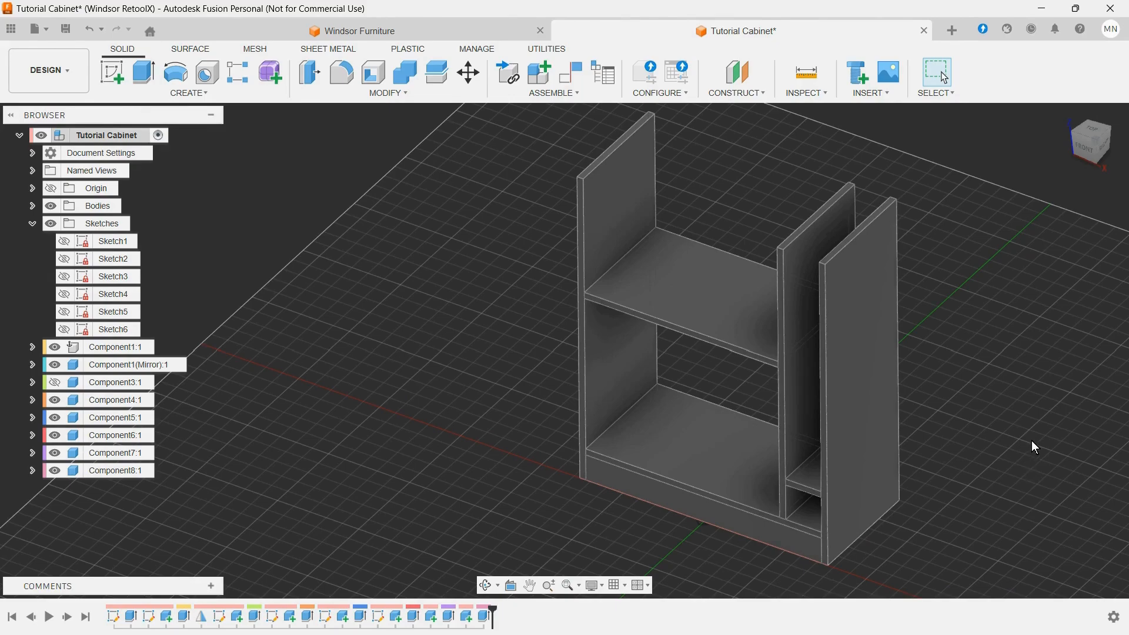
{"action": "scroll", "coordinate": [976, 503], "scroll_direction": "up", "scroll_amount": 3}
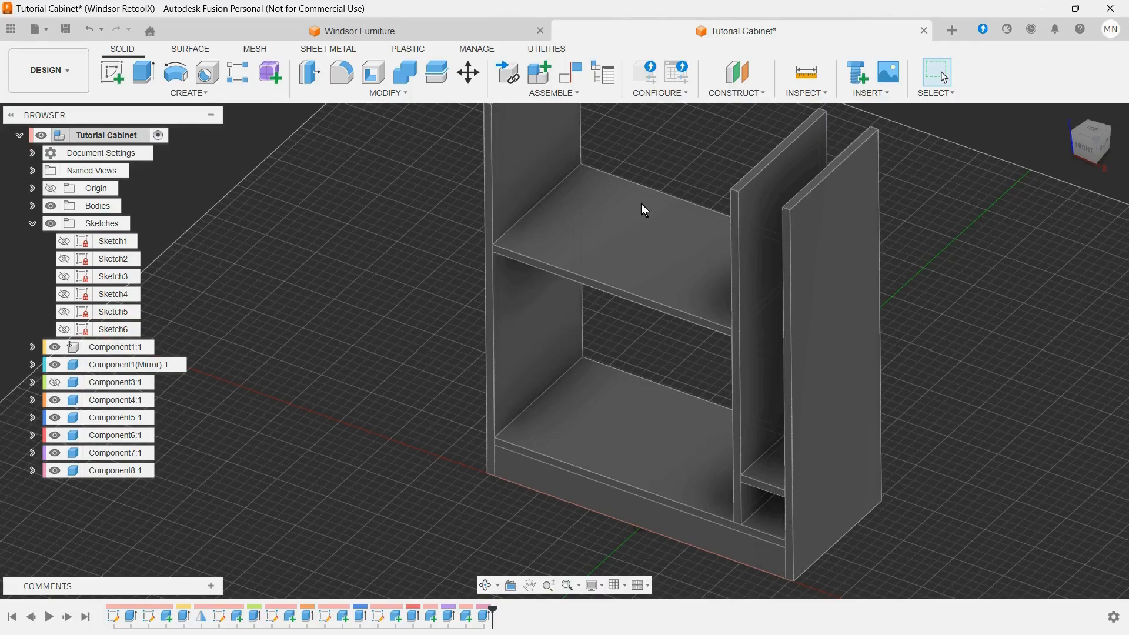
{"action": "left_click", "coordinate": [189, 93]}
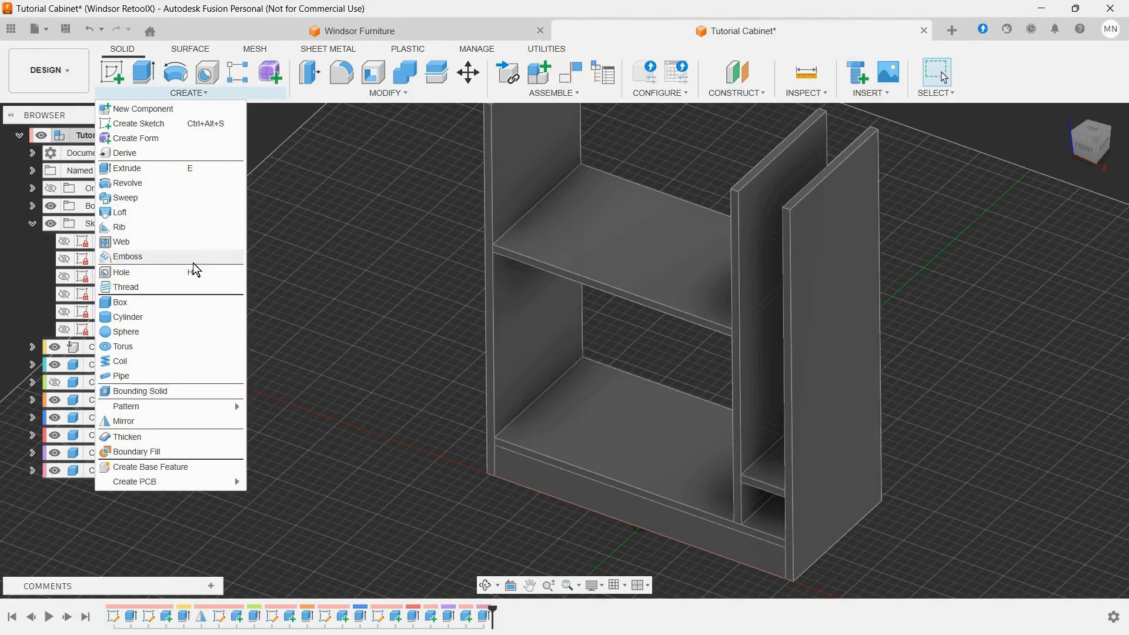
{"action": "mouse_move", "coordinate": [161, 405]}
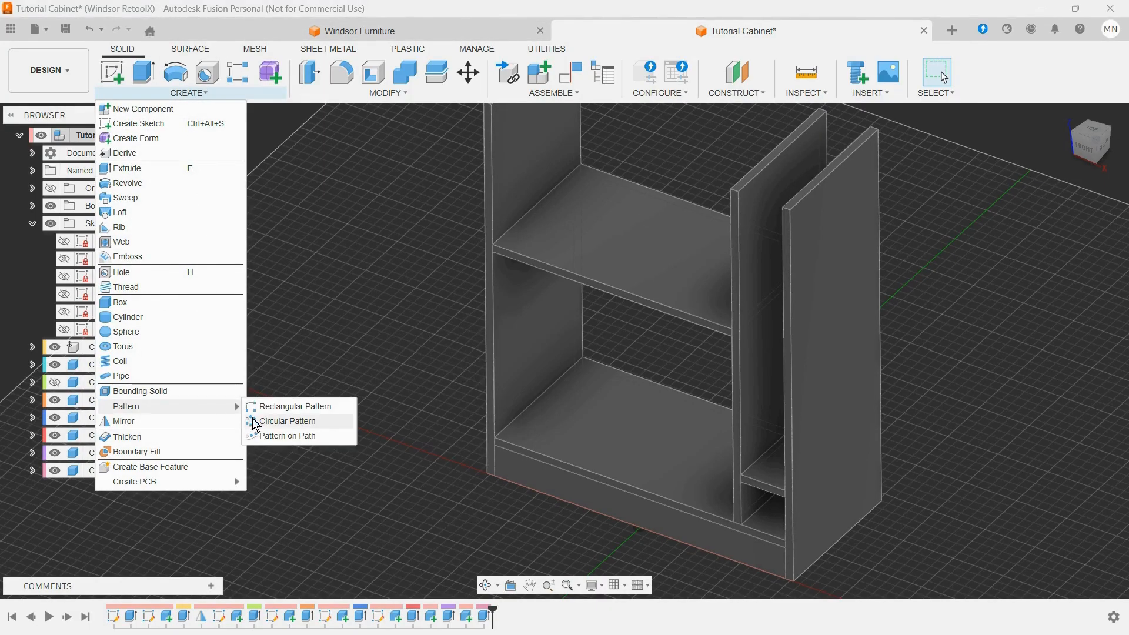
{"action": "left_click", "coordinate": [289, 408]}
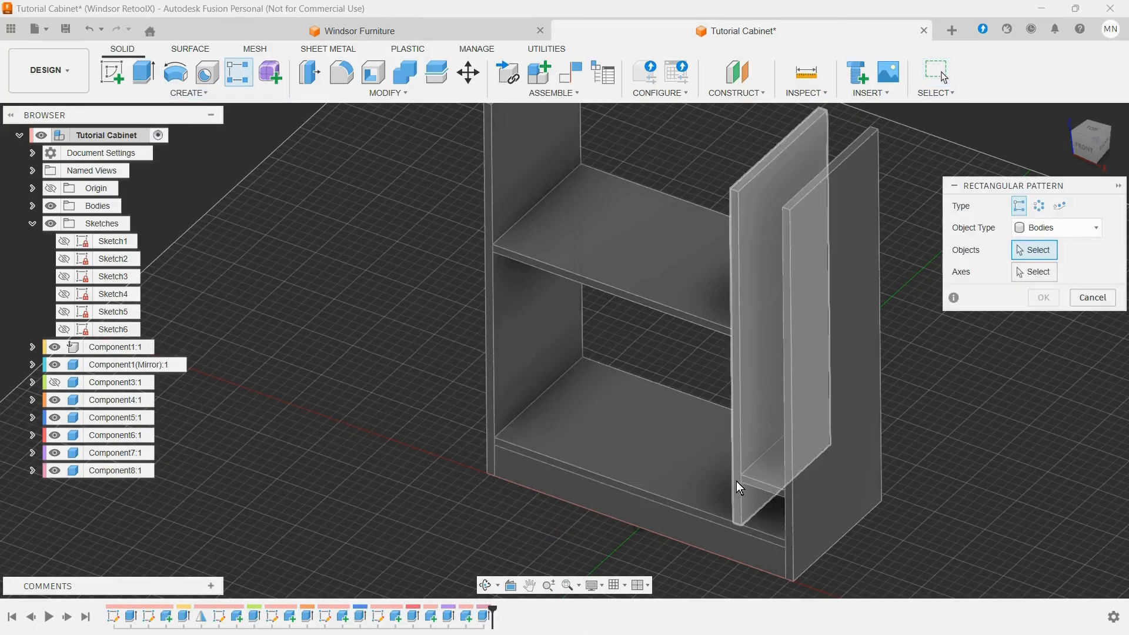
{"action": "left_click", "coordinate": [1057, 229]}
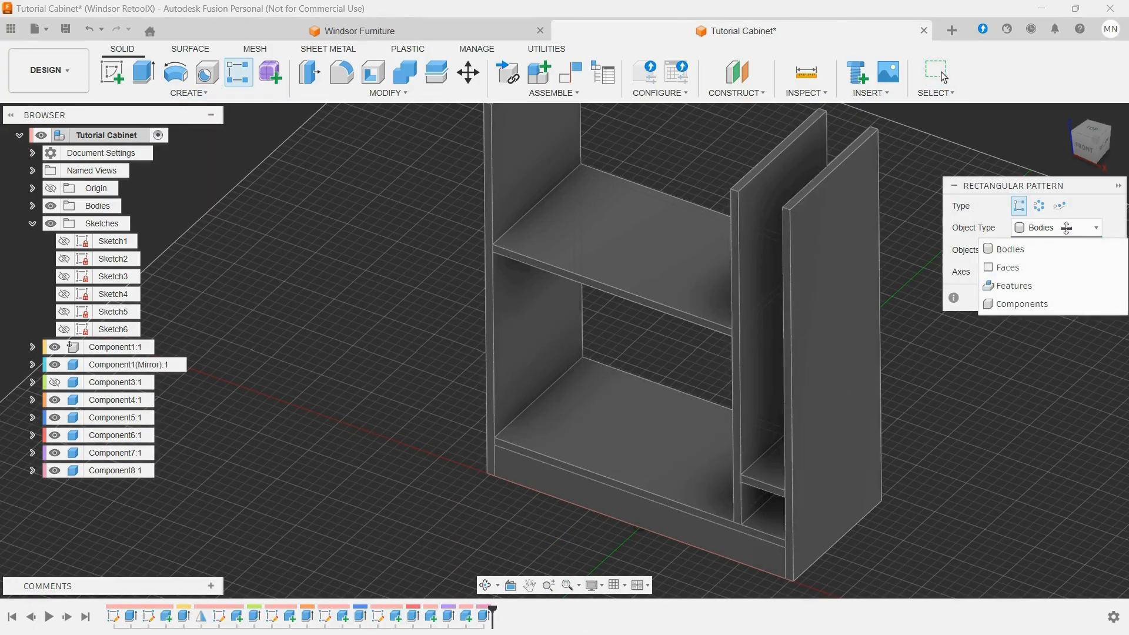
{"action": "left_click", "coordinate": [1013, 303]}
{"action": "left_click", "coordinate": [771, 477]}
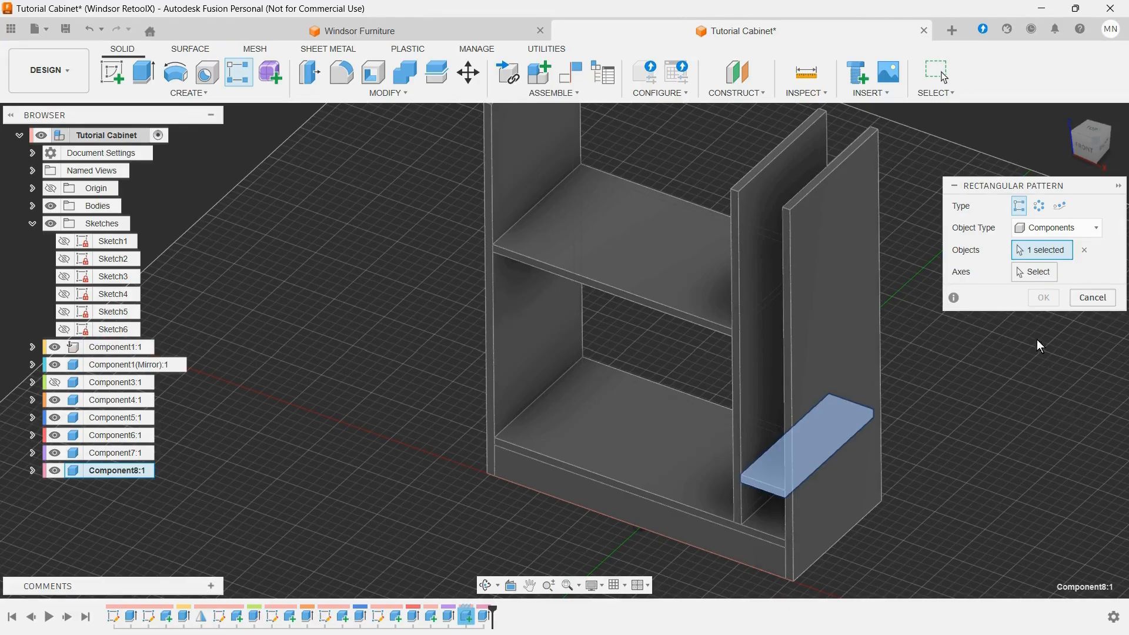
{"action": "left_click", "coordinate": [1019, 270]}
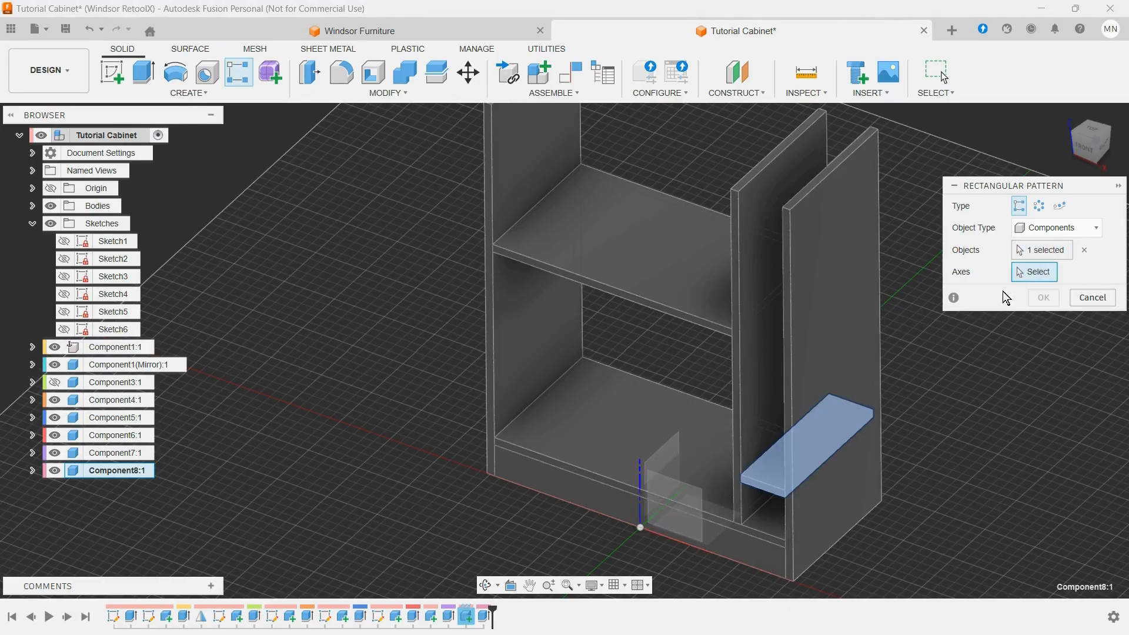
{"action": "left_click", "coordinate": [640, 464]}
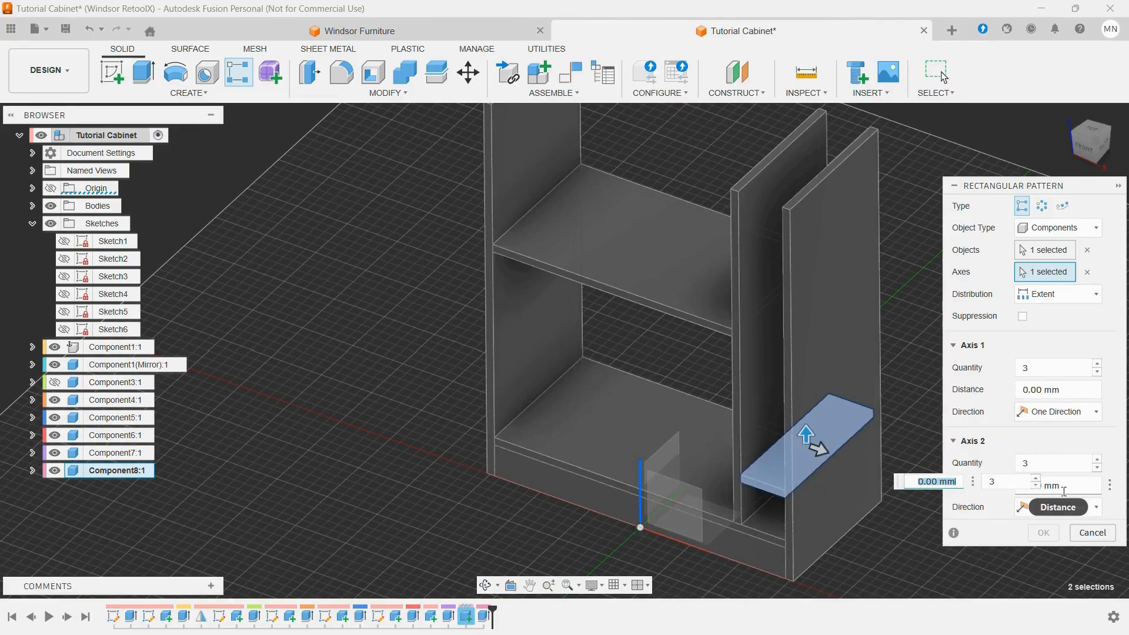
Step: Set the pattern's second-axis distance to 100 and reduce its quantity to 1
{"action": "left_click", "coordinate": [1090, 485]}
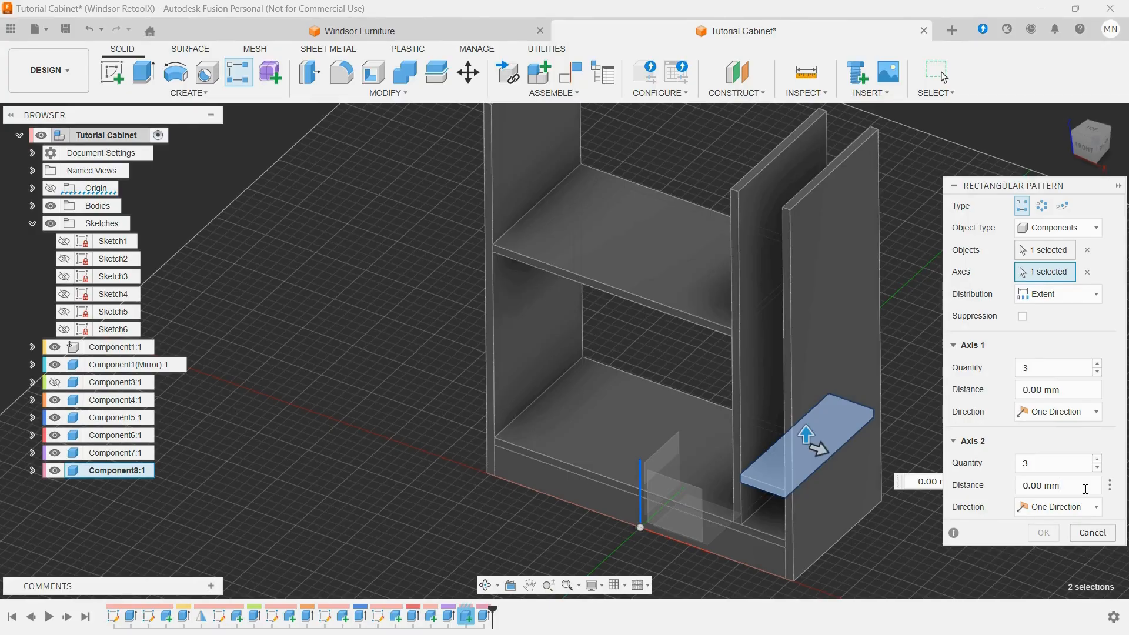
{"action": "left_click_drag", "start_coordinate": [1087, 488], "coordinate": [1003, 493]}
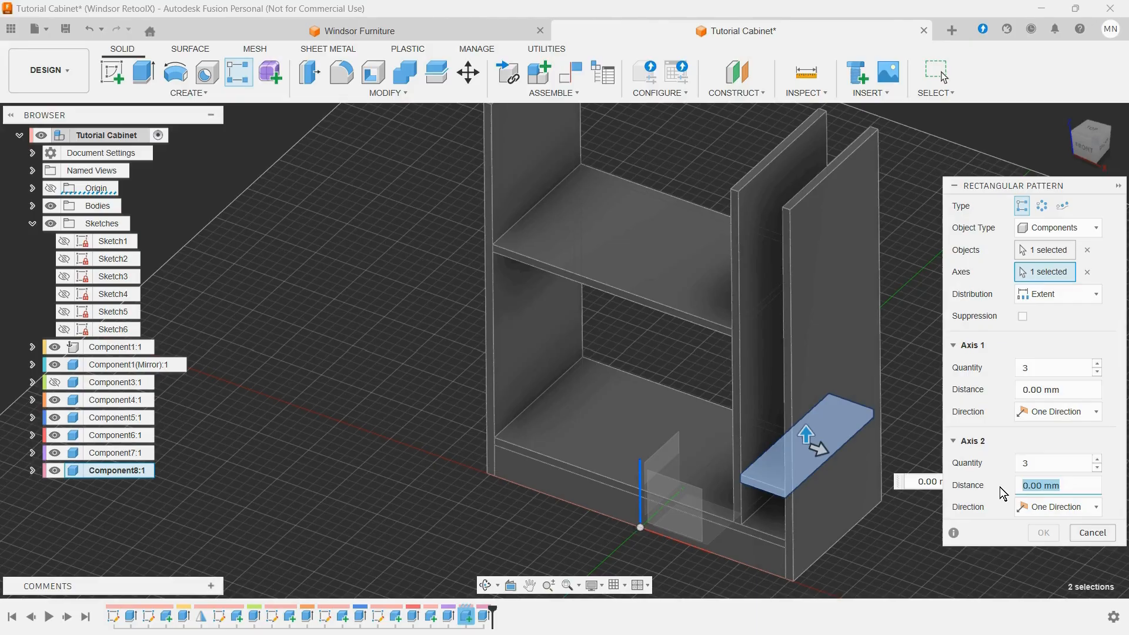
{"action": "type", "text": "100"}
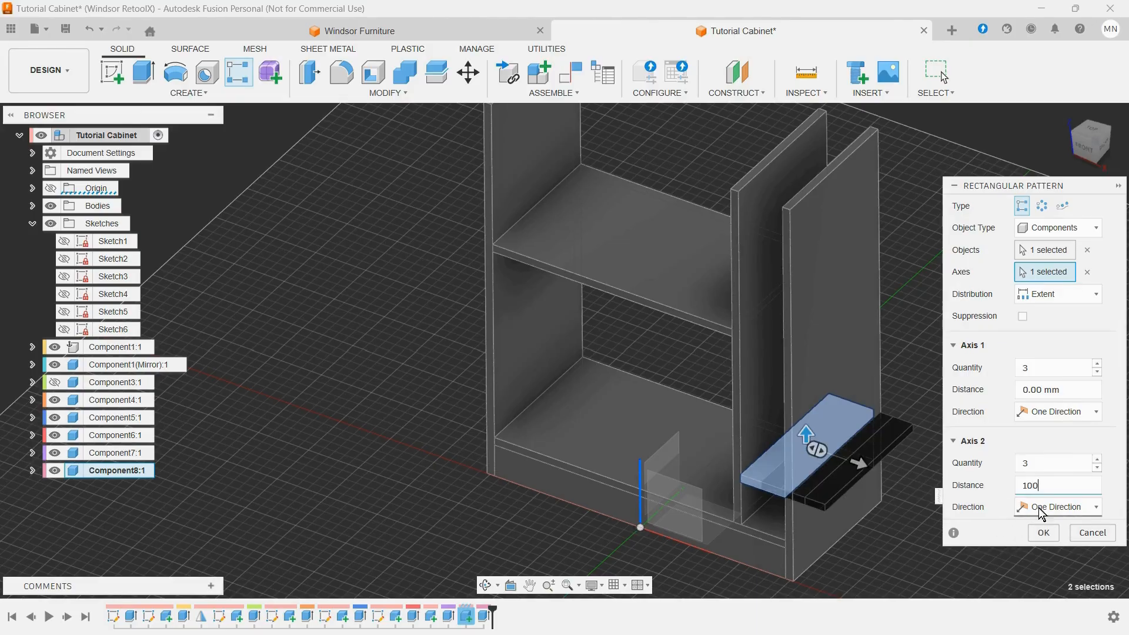
{"action": "left_click", "coordinate": [1098, 460]}
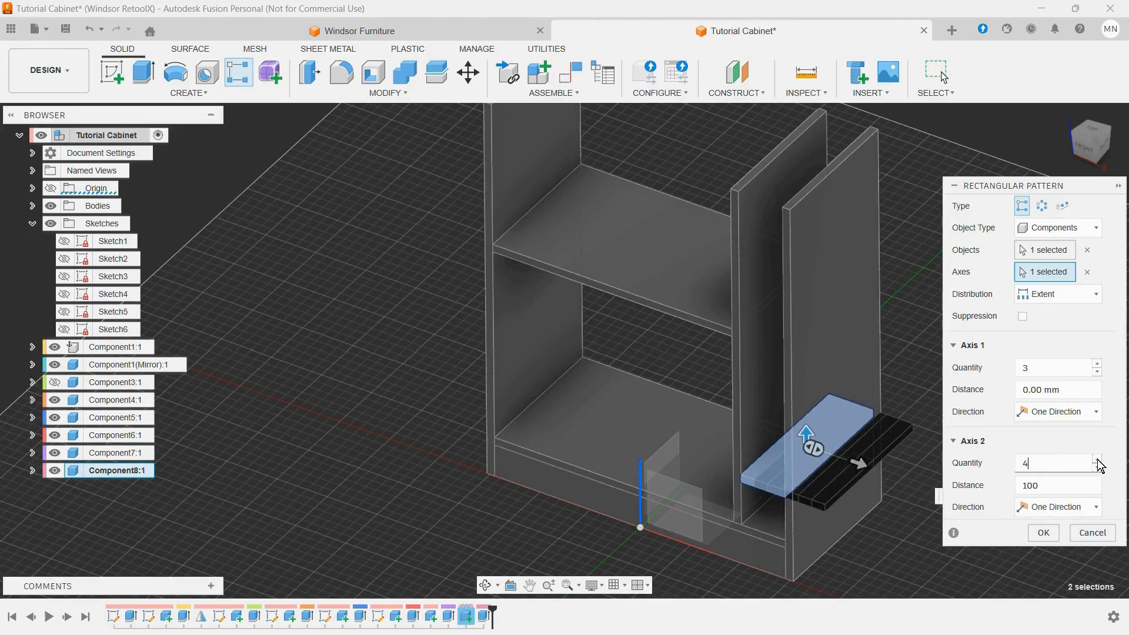
{"action": "left_click", "coordinate": [1098, 460]}
{"action": "left_click", "coordinate": [1098, 467]}
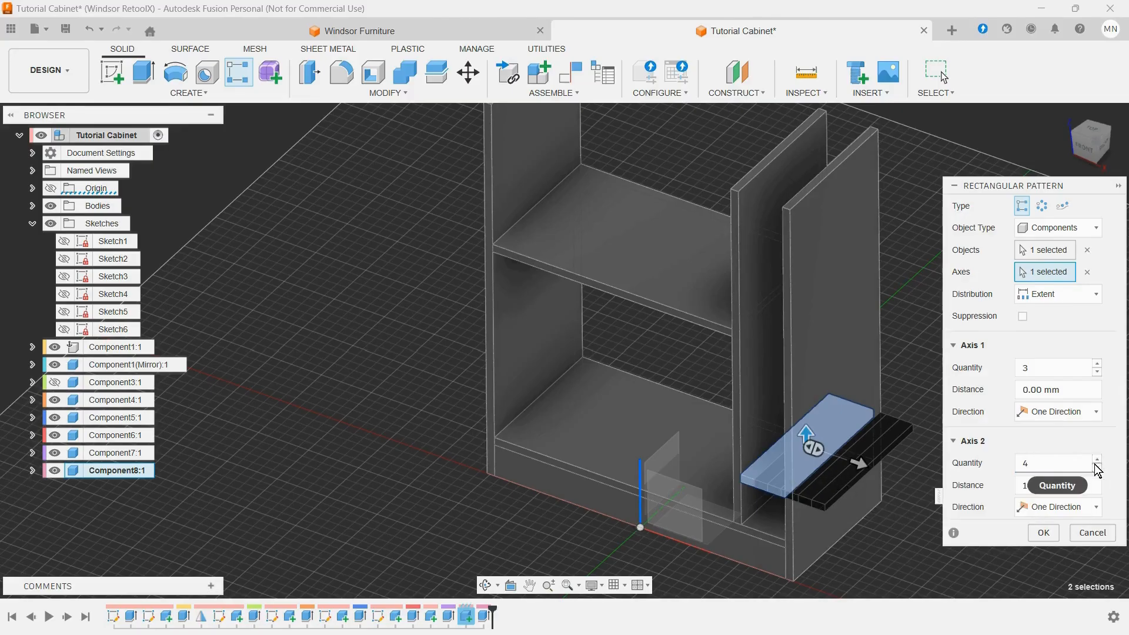
{"action": "left_click", "coordinate": [1098, 467]}
{"action": "left_click", "coordinate": [1098, 468]}
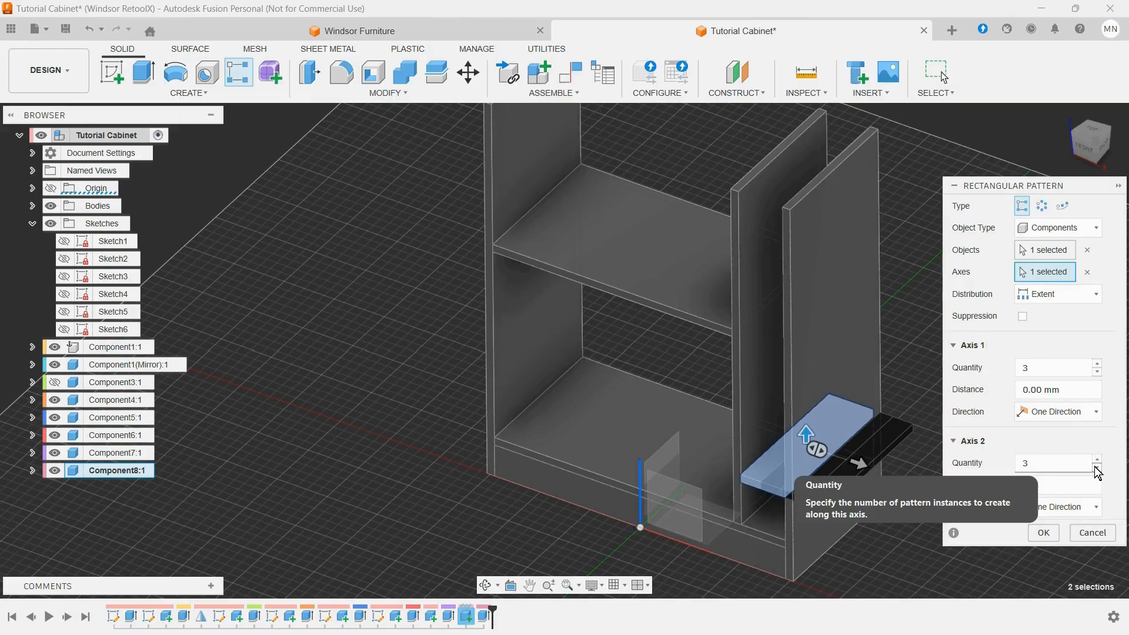
{"action": "left_click", "coordinate": [1098, 467]}
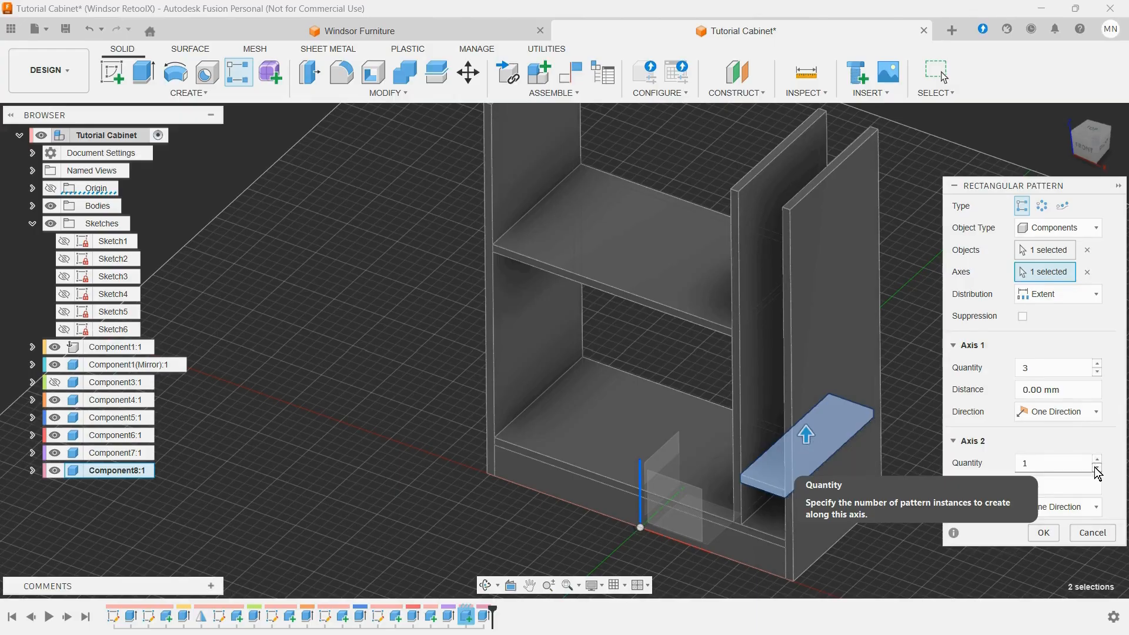
Step: Set the pattern's first-axis quantity to 4 and its distance to bottle_width
{"action": "left_click", "coordinate": [1098, 364]}
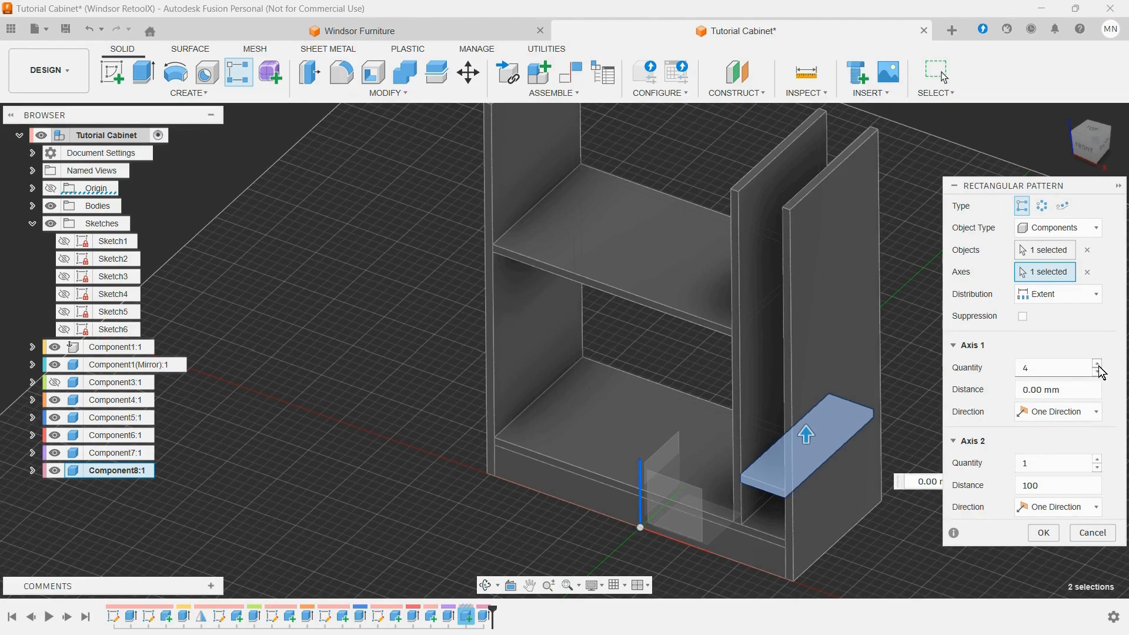
{"action": "left_click", "coordinate": [1080, 392]}
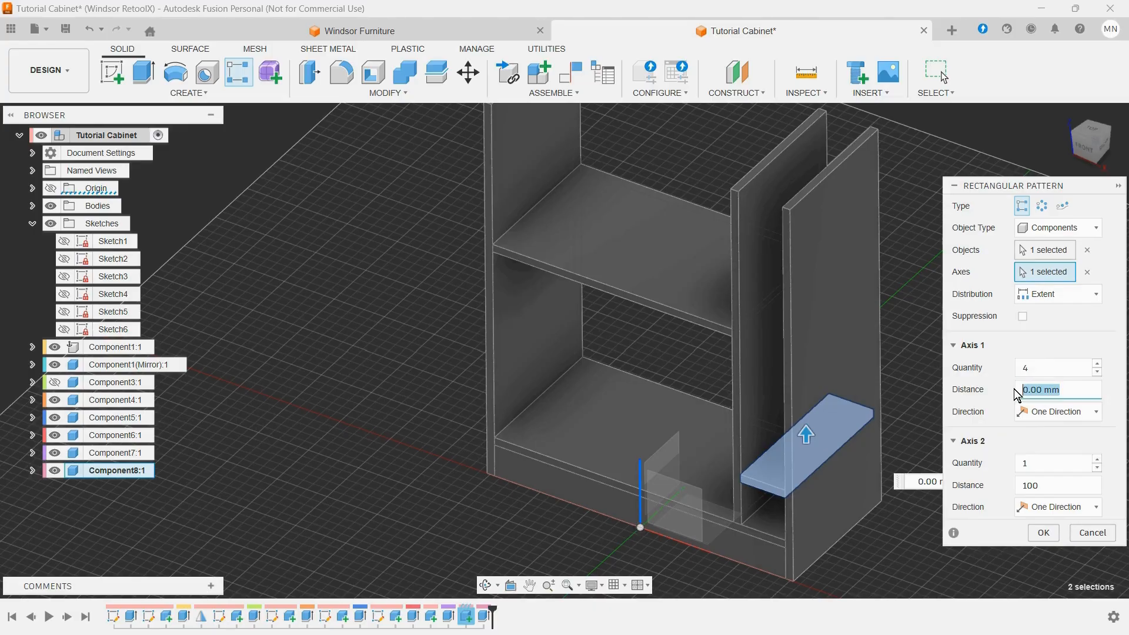
{"action": "type", "text": "b"}
{"action": "left_click", "coordinate": [1016, 413]}
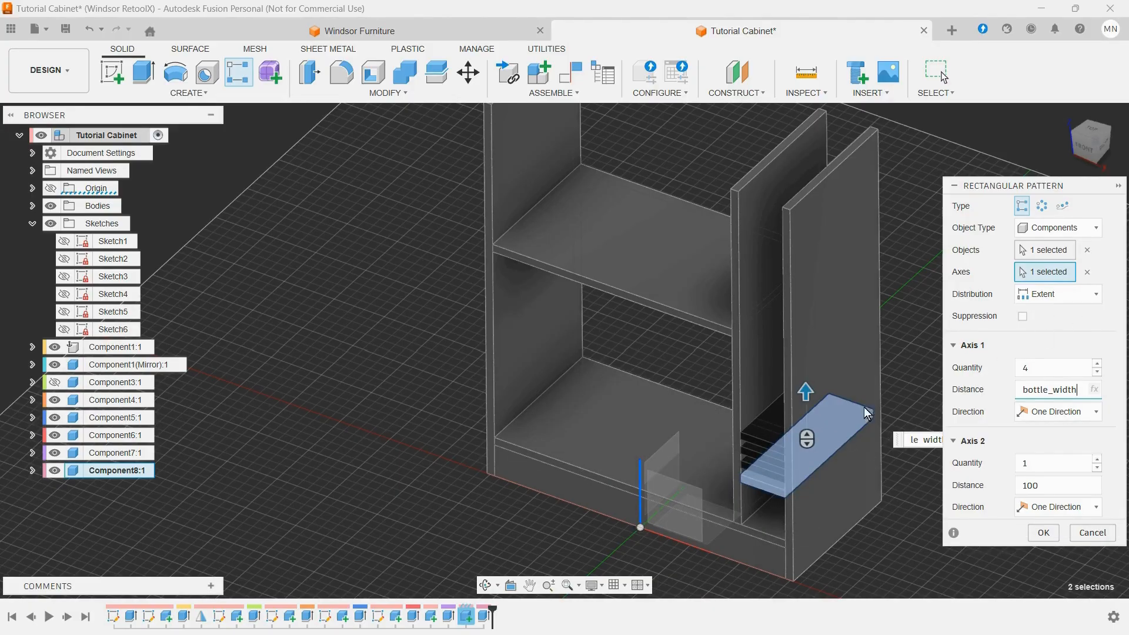
Step: Switch the distribution to Spacing with a distance of bottle_width and create the shelf pattern with a first-axis quantity of 5
{"action": "left_click", "coordinate": [1026, 297]}
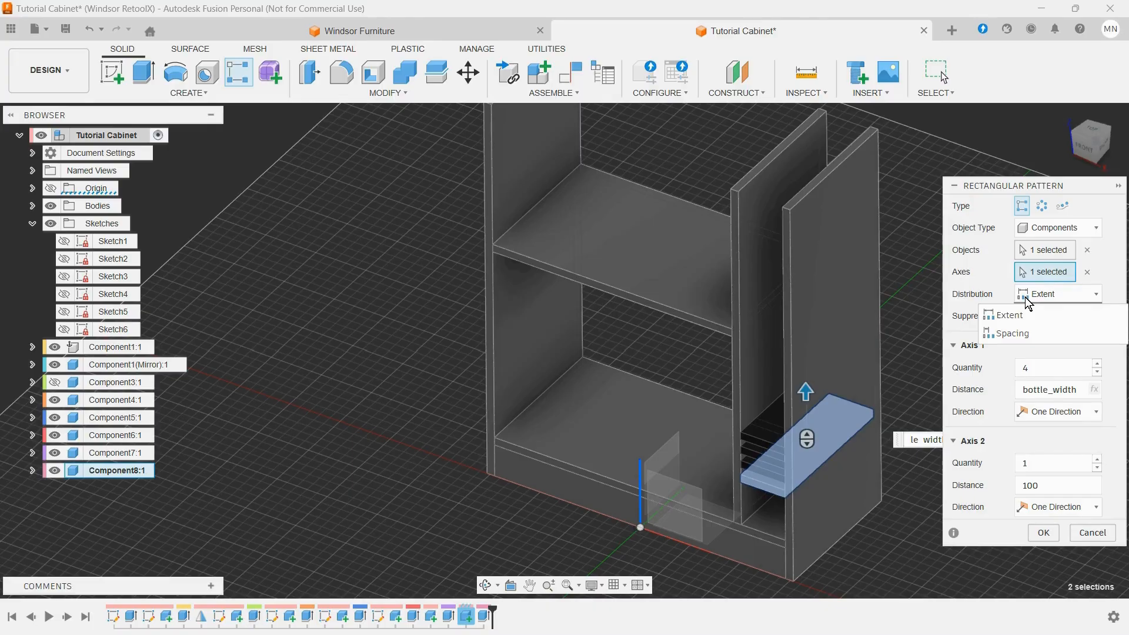
{"action": "left_click", "coordinate": [1012, 334]}
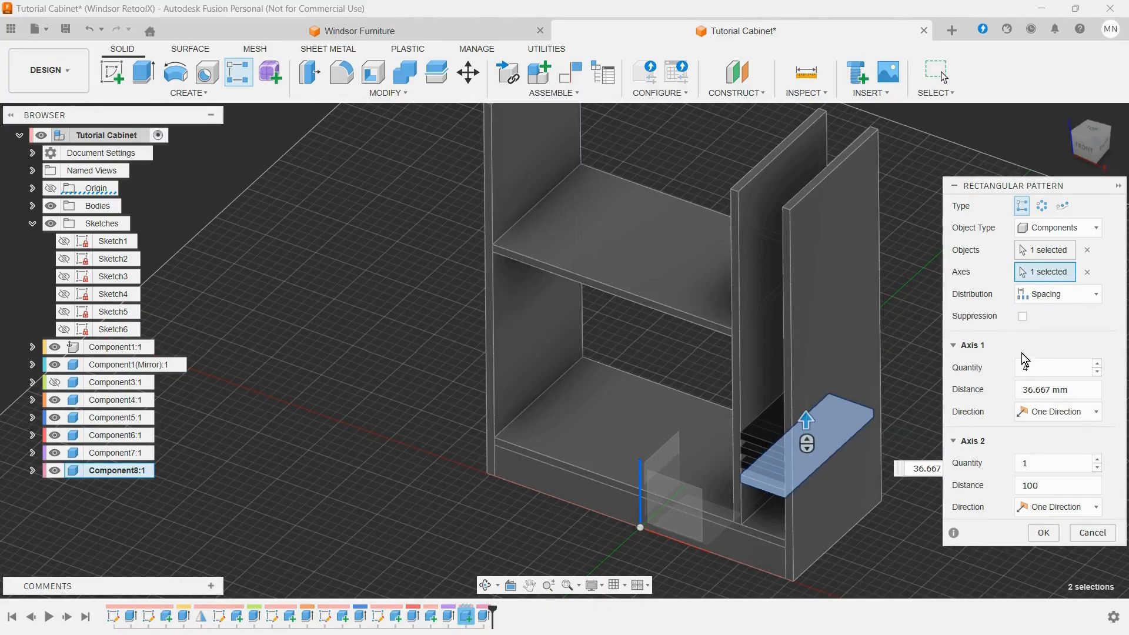
{"action": "left_click", "coordinate": [1083, 390]}
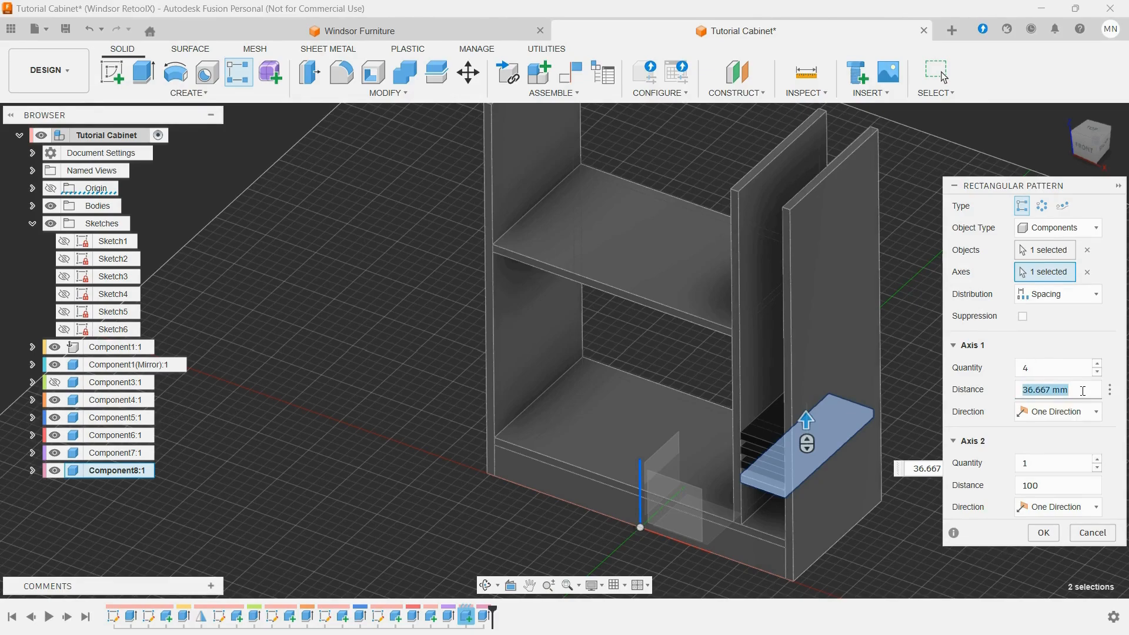
{"action": "type", "text": "b"}
{"action": "left_click", "coordinate": [1043, 413]}
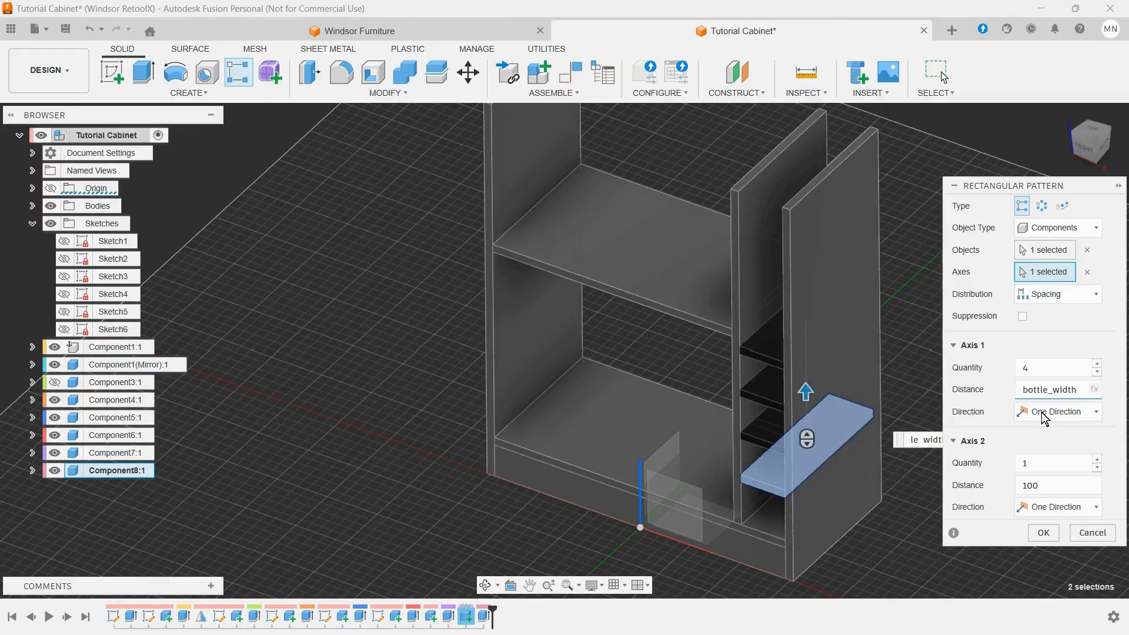
{"action": "left_click", "coordinate": [1098, 363]}
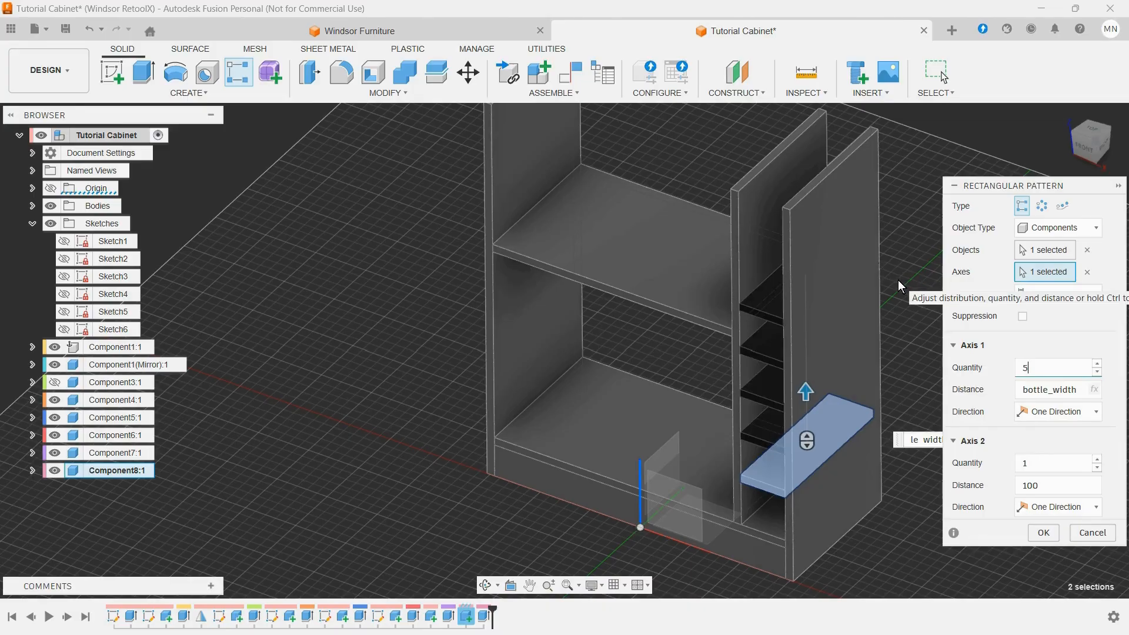
{"action": "left_click", "coordinate": [1044, 533]}
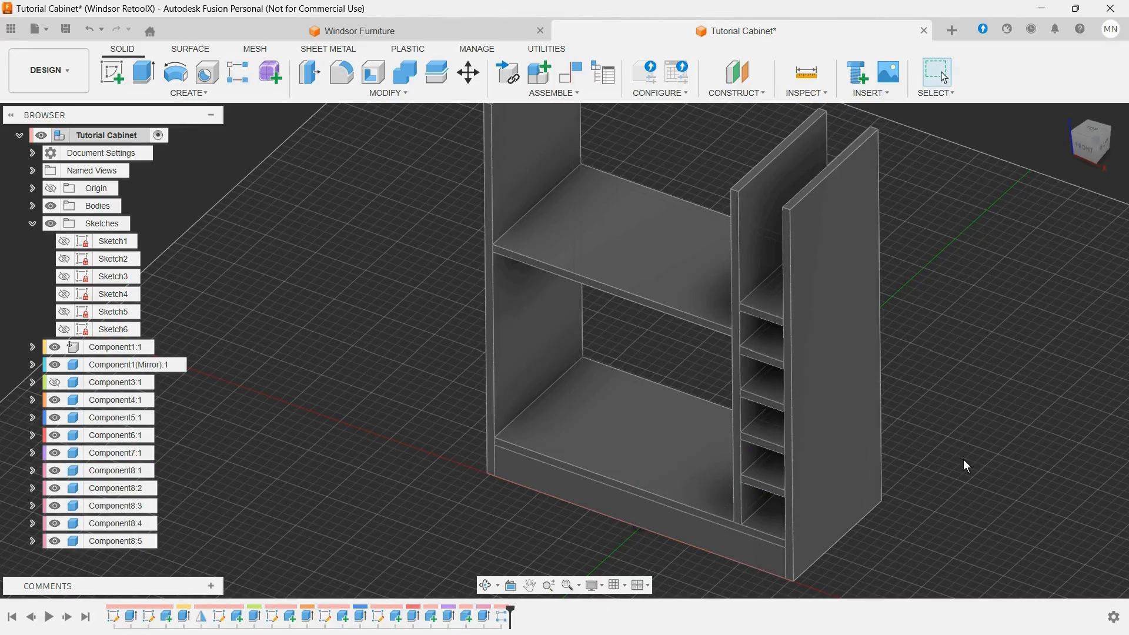
Step: Inspect the bottle shelves with the adjacent side panel hidden, restore that panel, and show the cabinet's top panel
{"action": "scroll", "coordinate": [815, 324], "scroll_direction": "up", "scroll_amount": 10}
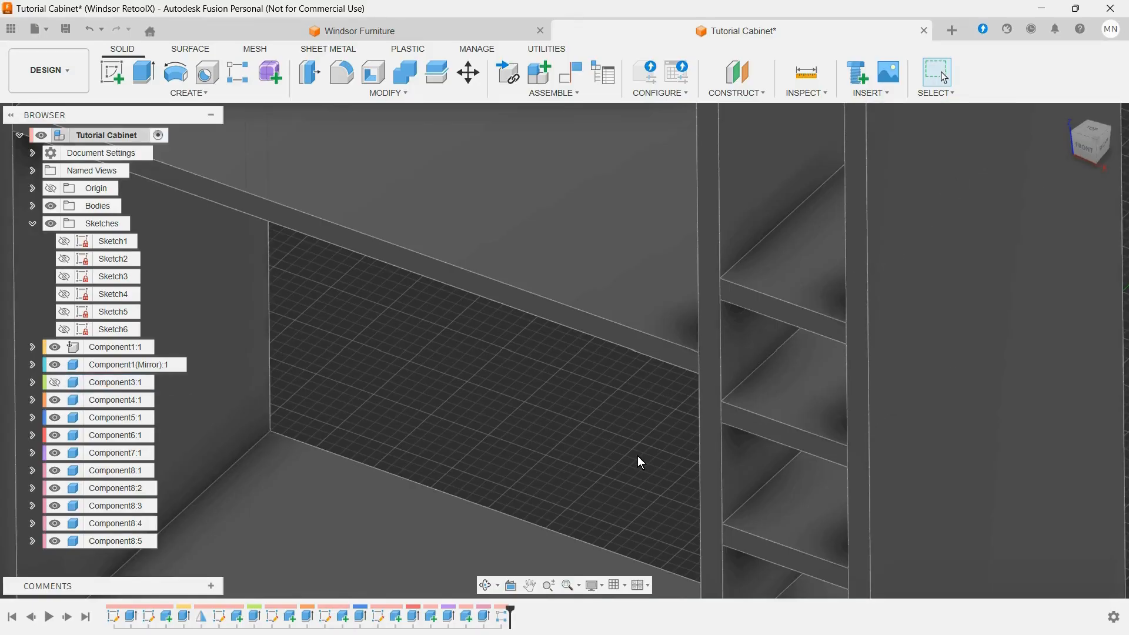
{"action": "scroll", "coordinate": [640, 462], "scroll_direction": "down", "scroll_amount": 10}
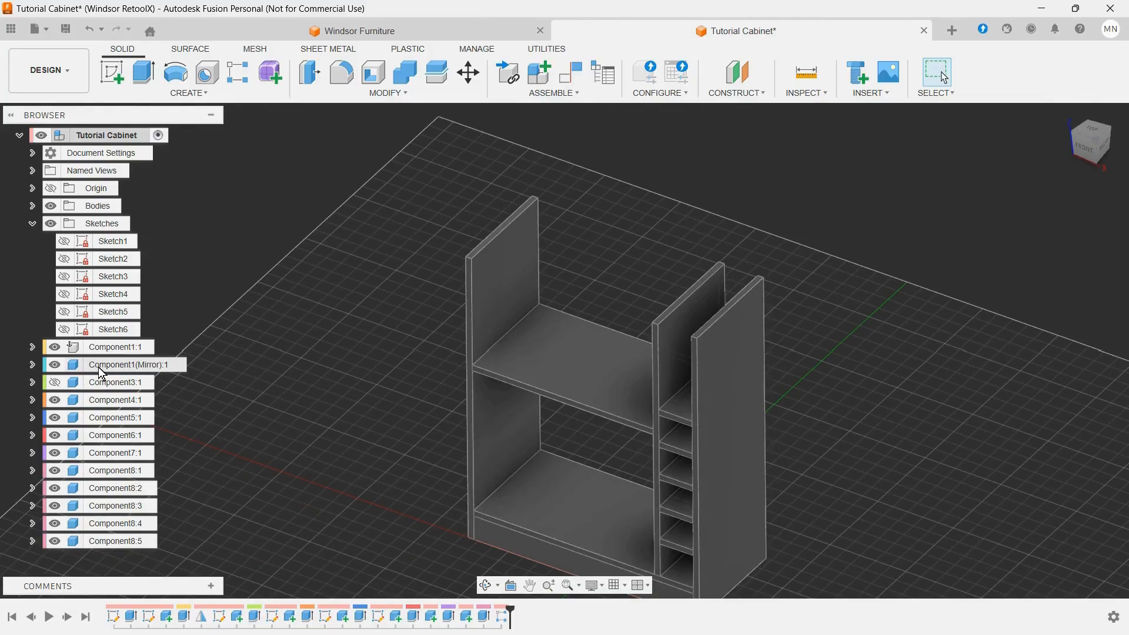
{"action": "left_click", "coordinate": [57, 347]}
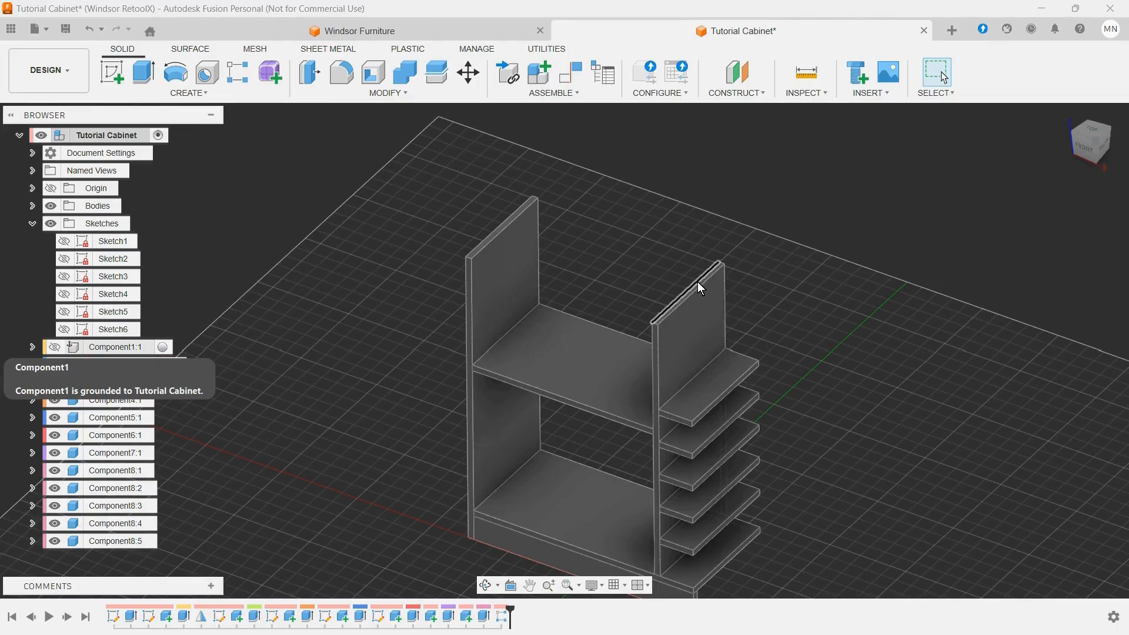
{"action": "left_click", "coordinate": [54, 347]}
{"action": "left_click", "coordinate": [33, 223]}
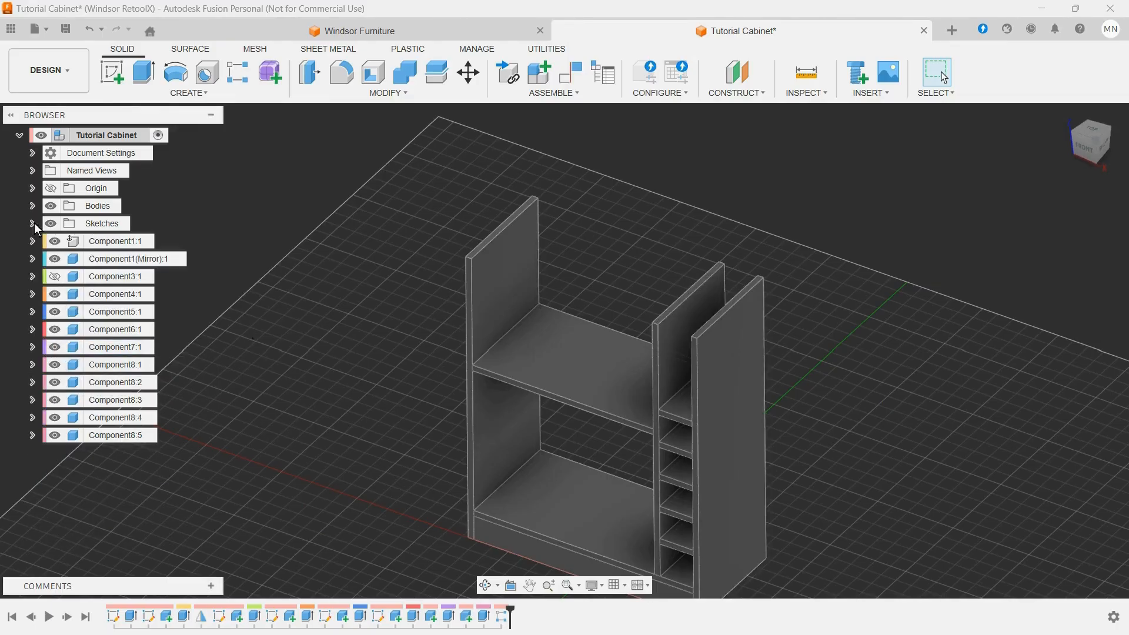
{"action": "left_click", "coordinate": [55, 276]}
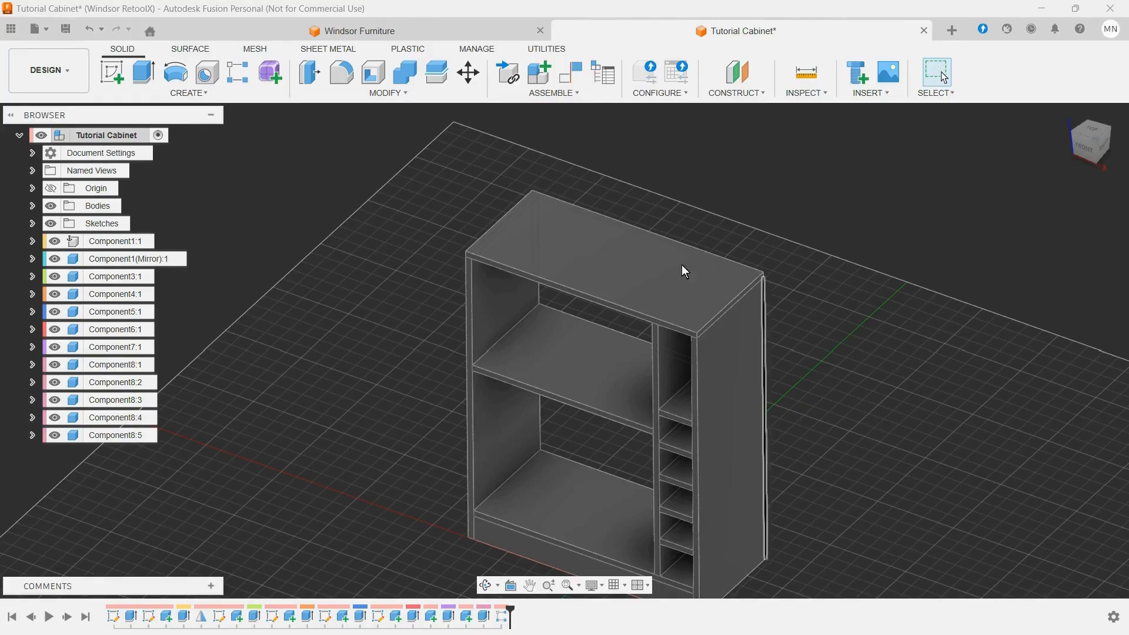
Step: Sketch a rectangle about 250 mm wide and 340 mm high over the lower opening, on the bottom panel's front edge face
{"action": "left_click", "coordinate": [116, 76]}
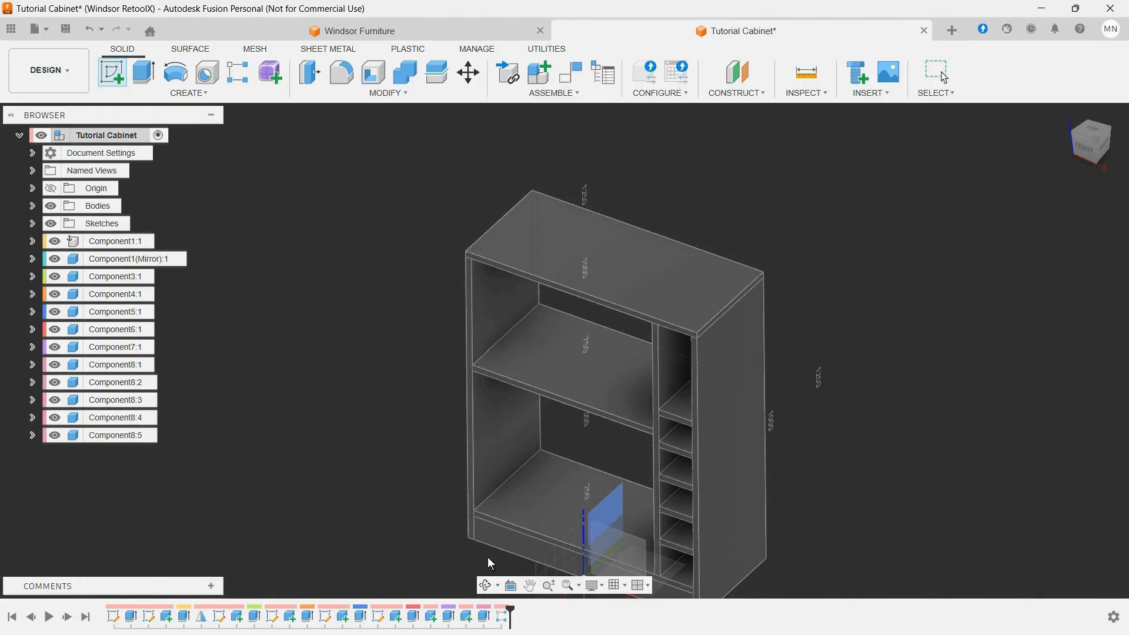
{"action": "left_click", "coordinate": [490, 538]}
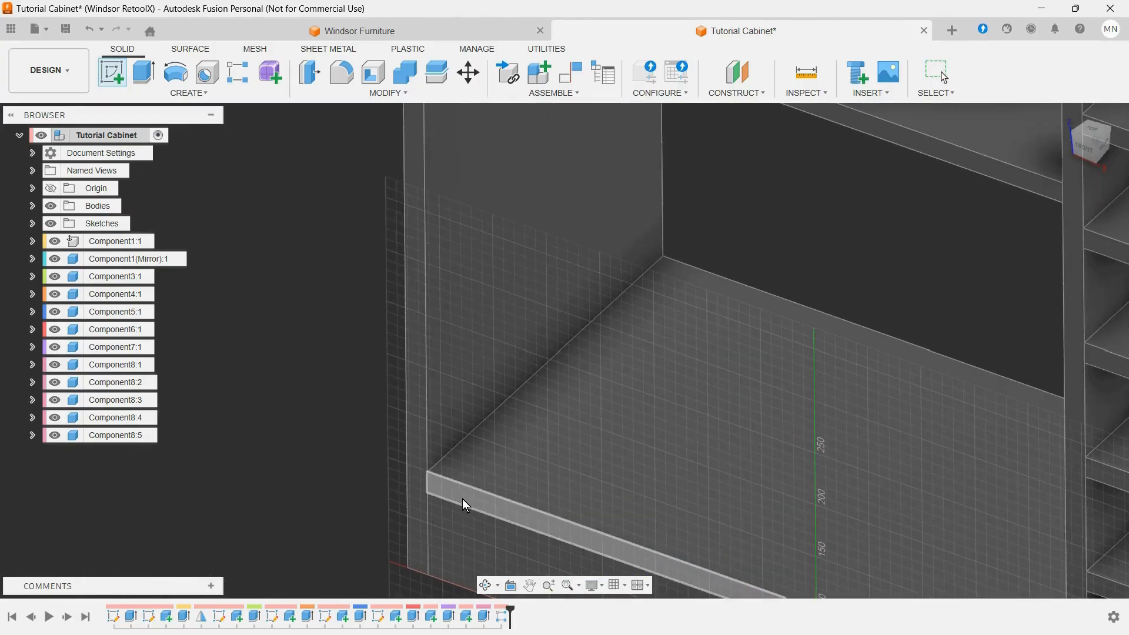
{"action": "left_click", "coordinate": [433, 487]}
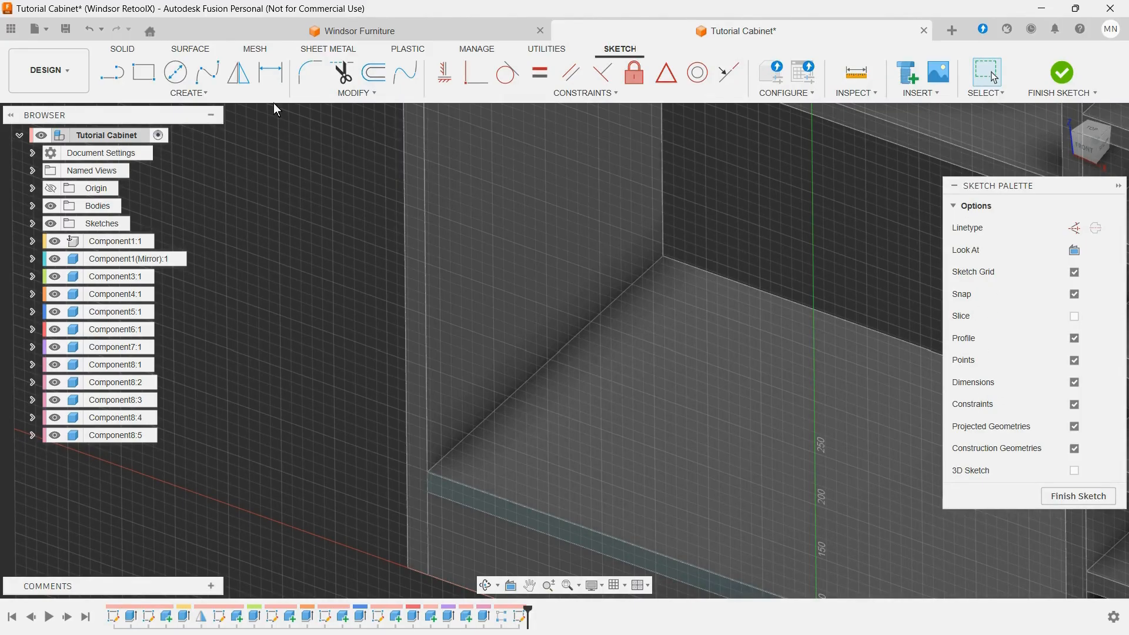
{"action": "left_click", "coordinate": [140, 73]}
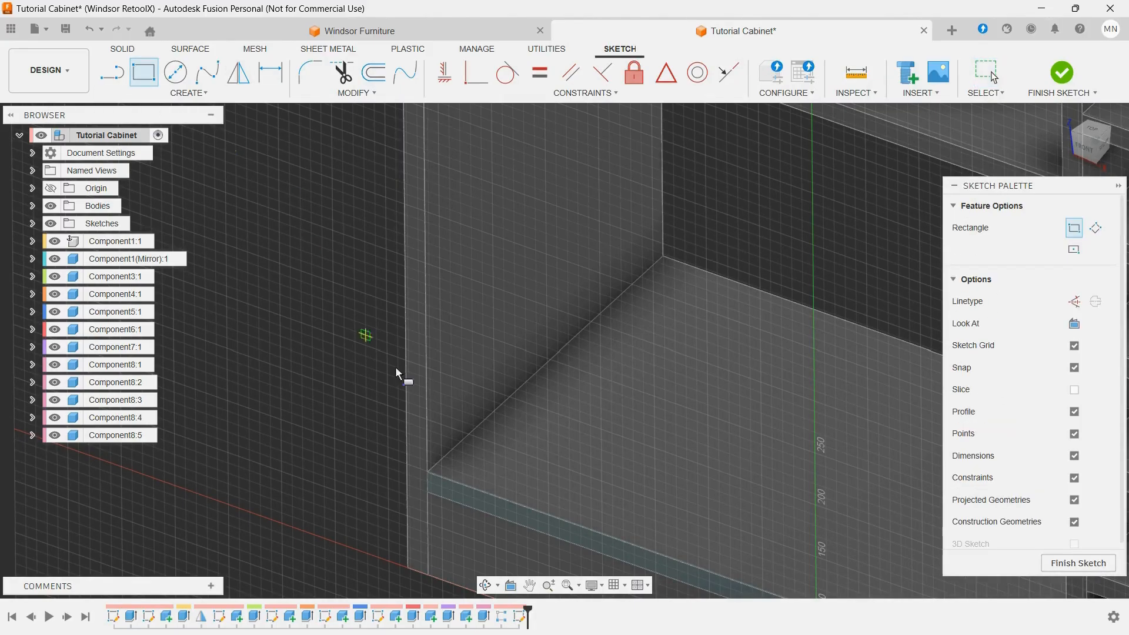
{"action": "left_click", "coordinate": [400, 452]}
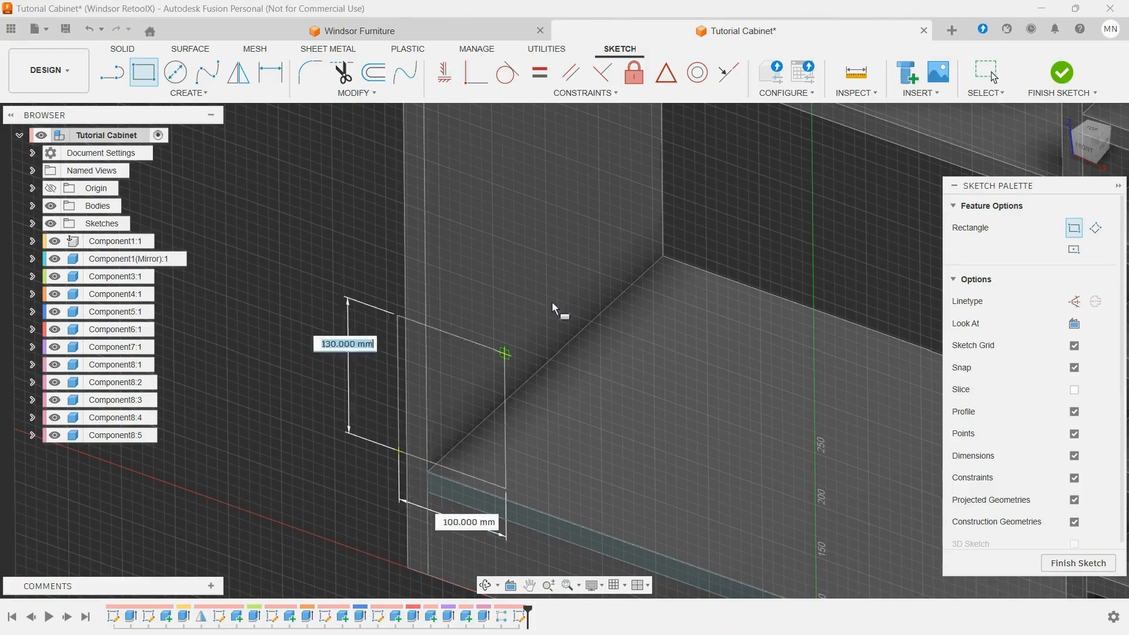
{"action": "left_click", "coordinate": [665, 191]}
{"action": "scroll", "coordinate": [713, 230], "scroll_direction": "down", "scroll_amount": 1}
{"action": "scroll", "coordinate": [714, 235], "scroll_direction": "down", "scroll_amount": 1}
{"action": "scroll", "coordinate": [759, 213], "scroll_direction": "down", "scroll_amount": 1}
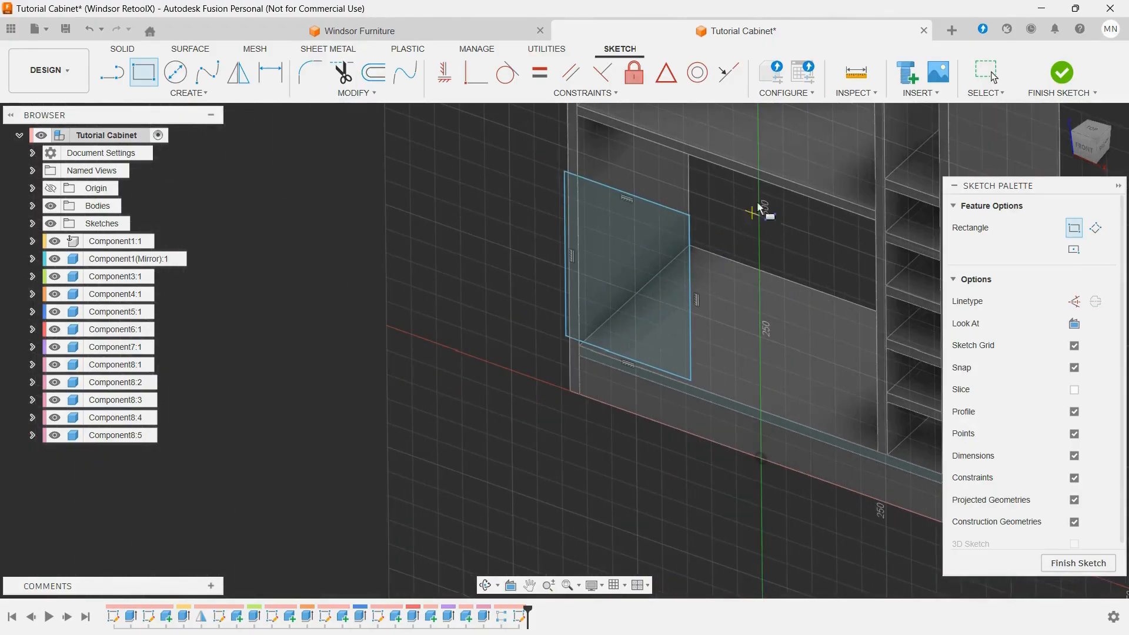
{"action": "scroll", "coordinate": [565, 160], "scroll_direction": "up", "scroll_amount": 2}
{"action": "key", "text": "Escape"}
Step: Make the rectangle's lower-left corner coincident with the left side panel's outer edge and the bottom panel's lower front edge
{"action": "scroll", "coordinate": [573, 398], "scroll_direction": "up", "scroll_amount": 3}
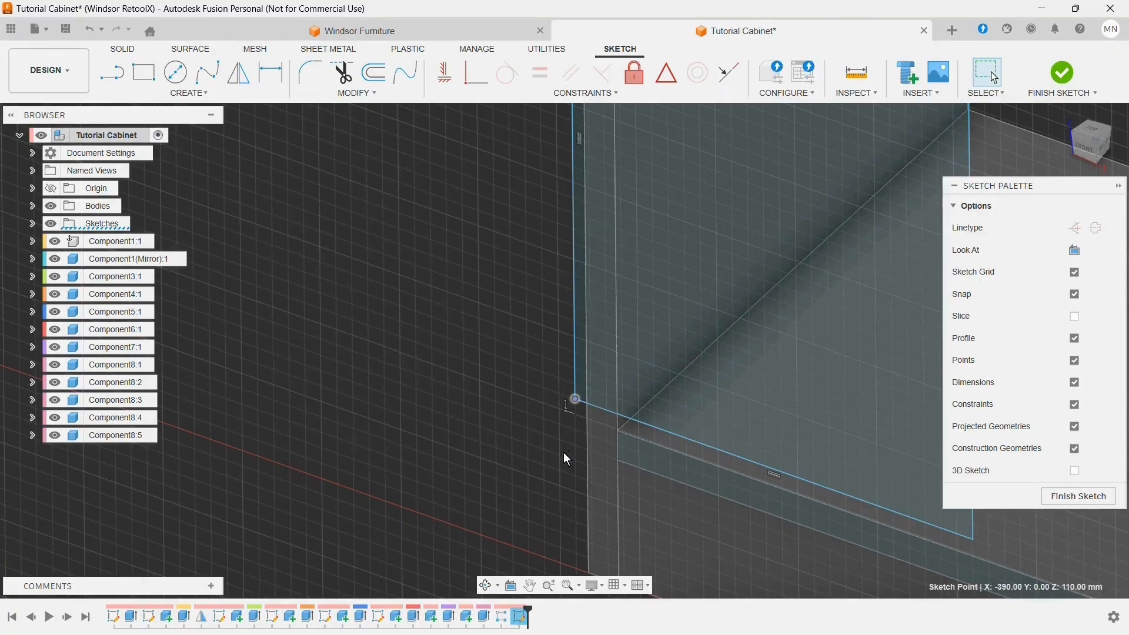
{"action": "left_click", "coordinate": [587, 428]}
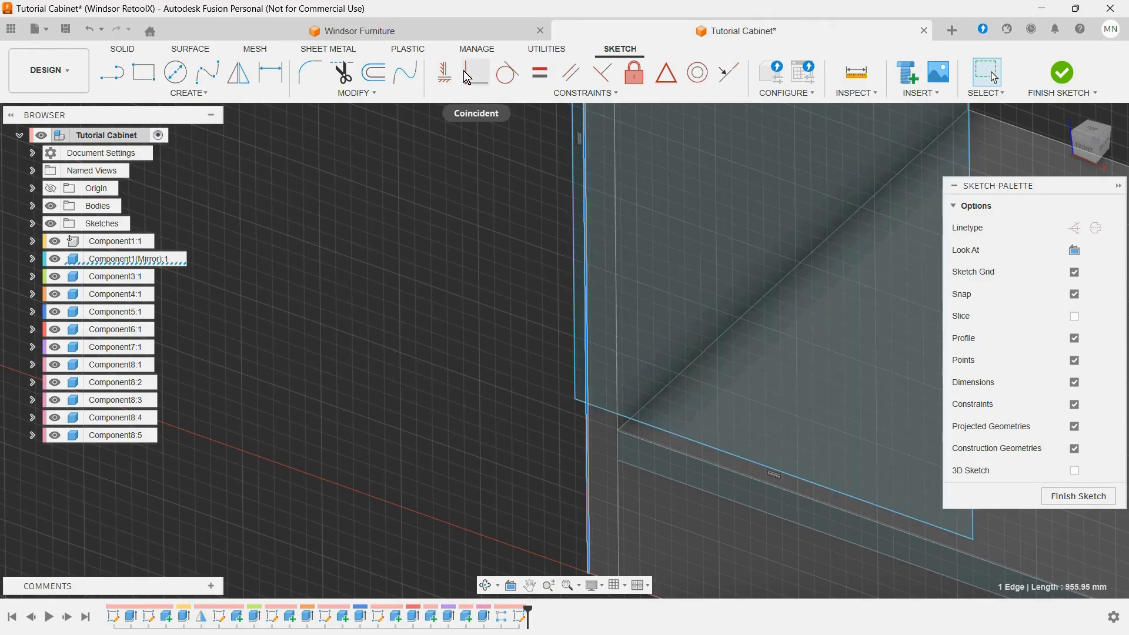
{"action": "left_click", "coordinate": [464, 75]}
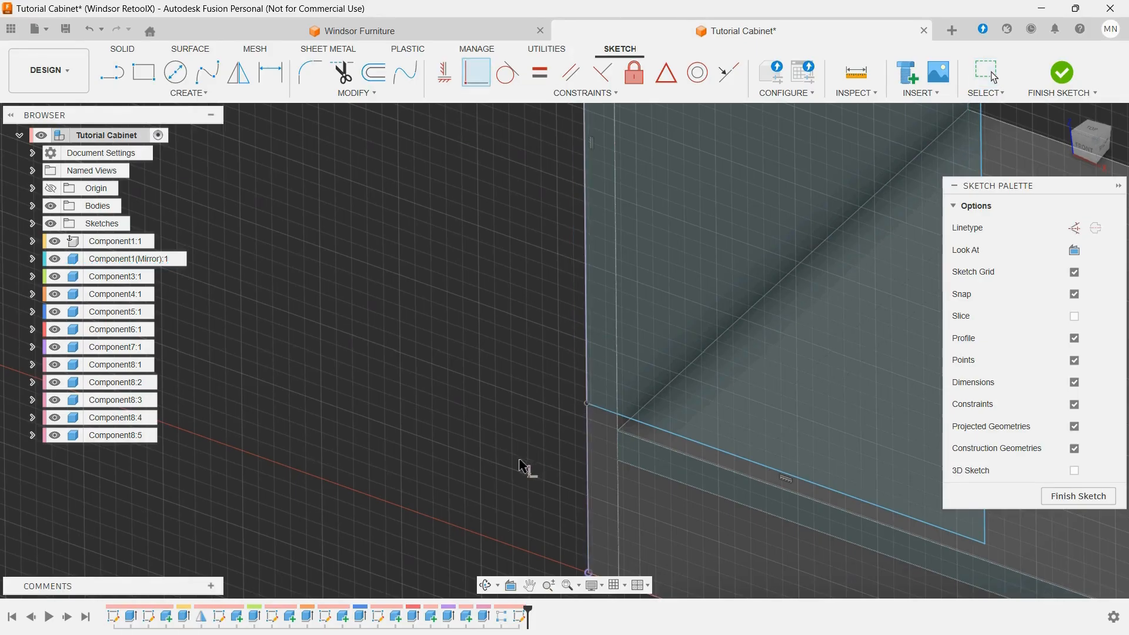
{"action": "left_click", "coordinate": [650, 475]}
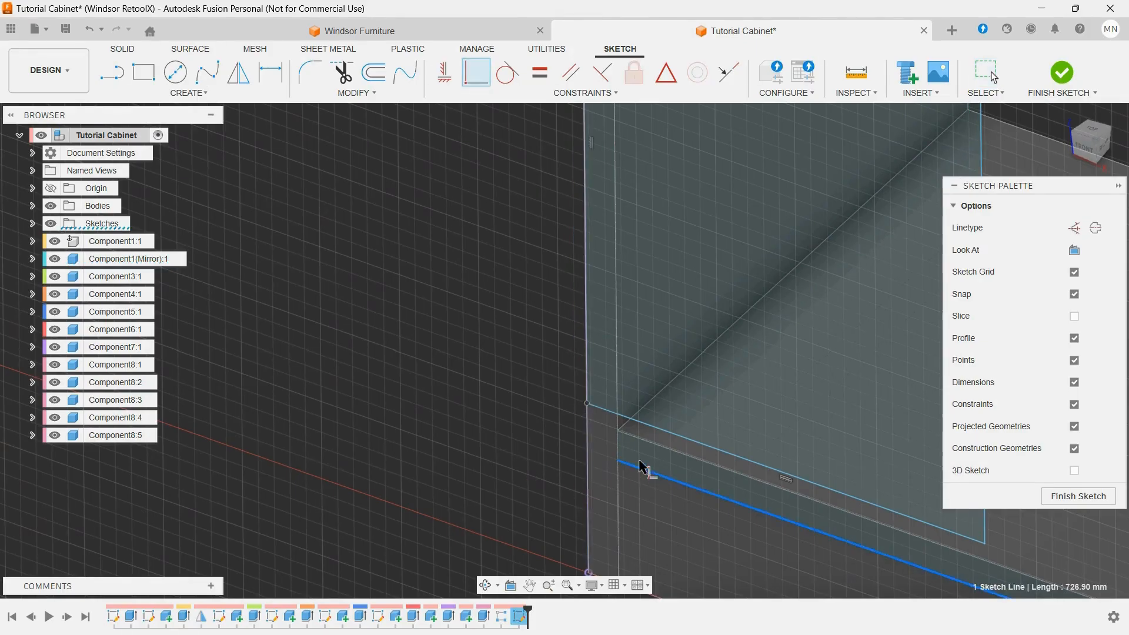
{"action": "left_click", "coordinate": [590, 406]}
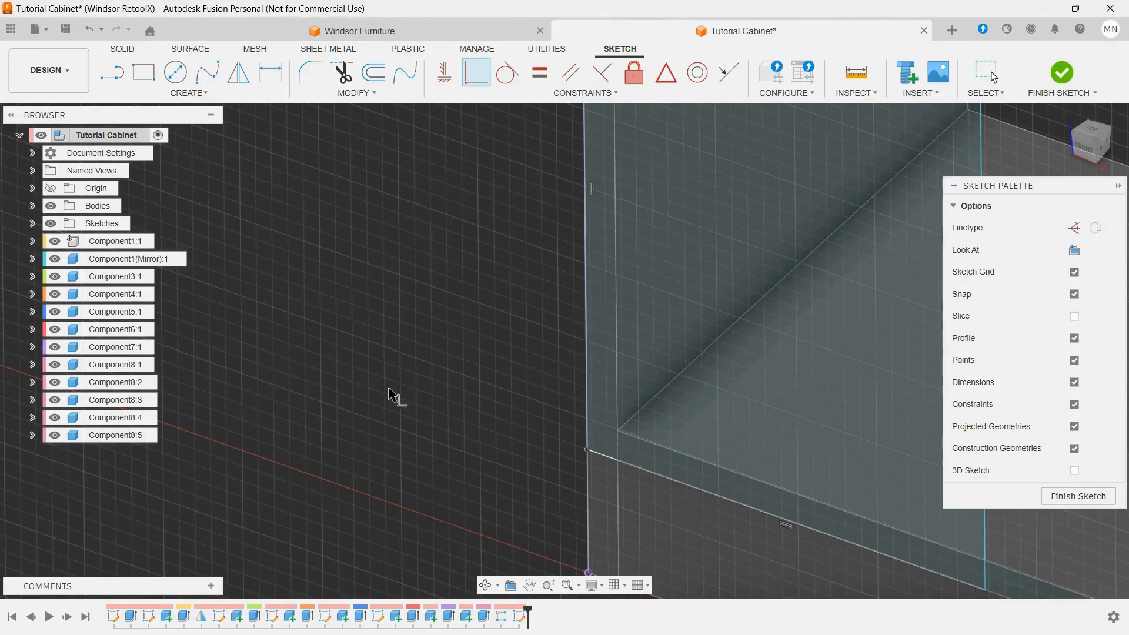
Step: Make the rectangle's upper-right corner coincident with the main shelf's top front edge
{"action": "scroll", "coordinate": [447, 390], "scroll_direction": "down", "scroll_amount": 5}
{"action": "scroll", "coordinate": [471, 365], "scroll_direction": "up", "scroll_amount": 3}
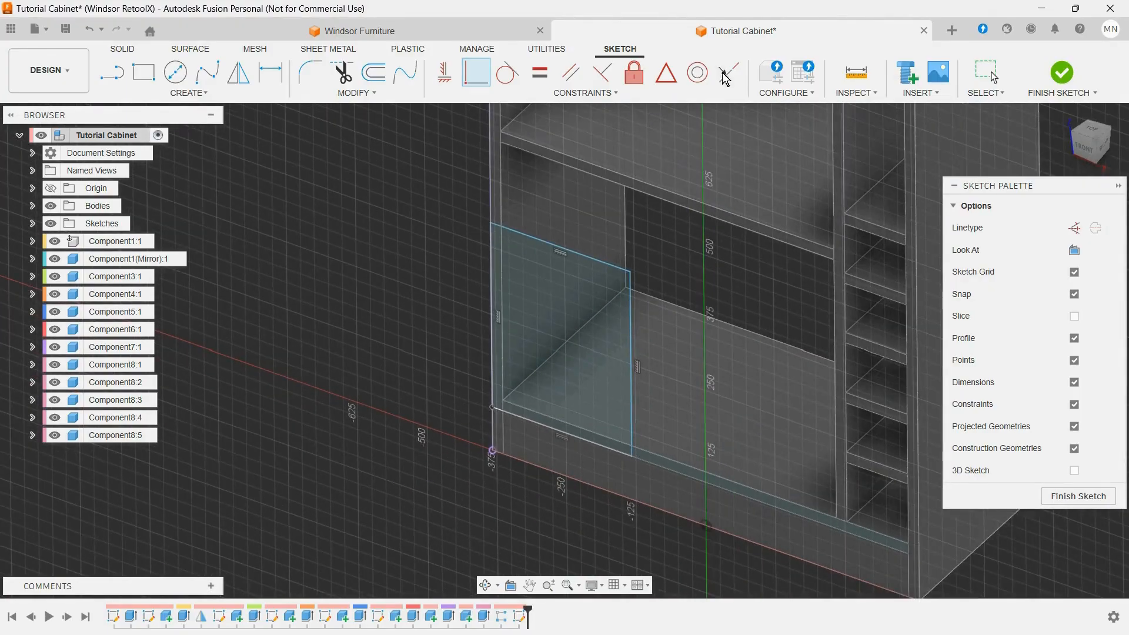
{"action": "scroll", "coordinate": [644, 235], "scroll_direction": "up", "scroll_amount": 3}
{"action": "left_click", "coordinate": [627, 307]}
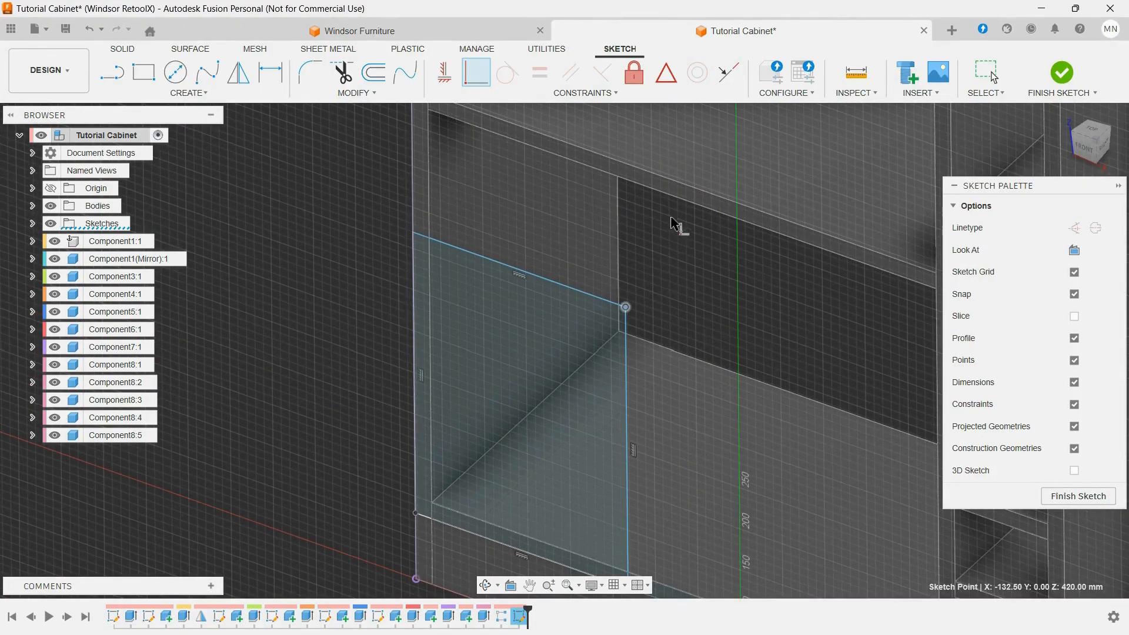
{"action": "left_click", "coordinate": [674, 187]}
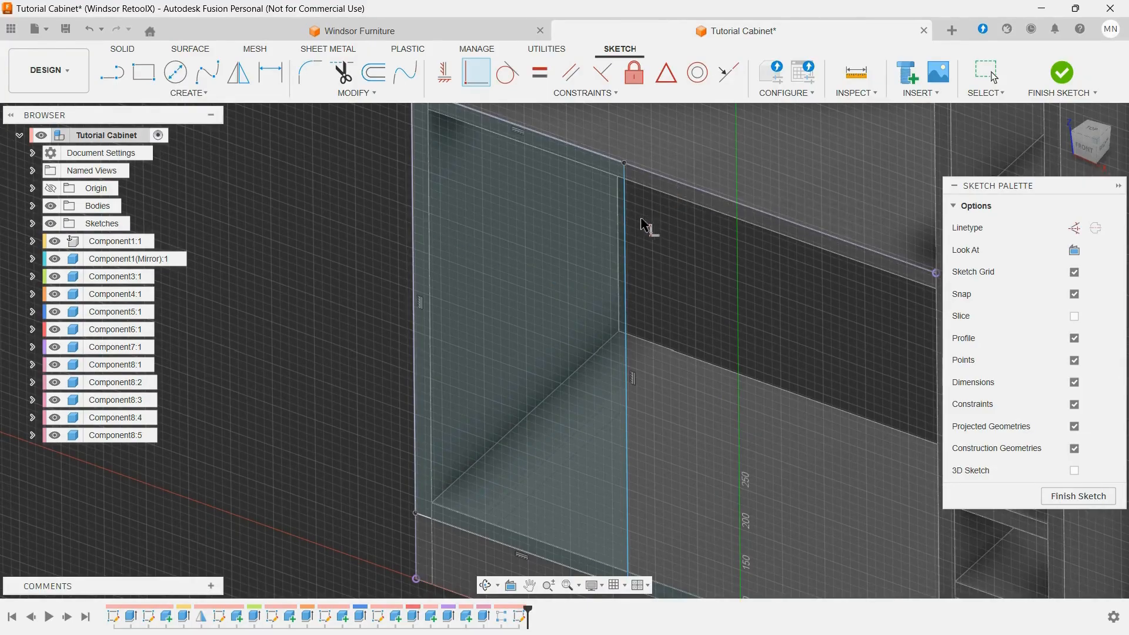
{"action": "scroll", "coordinate": [650, 228], "scroll_direction": "down", "scroll_amount": 2}
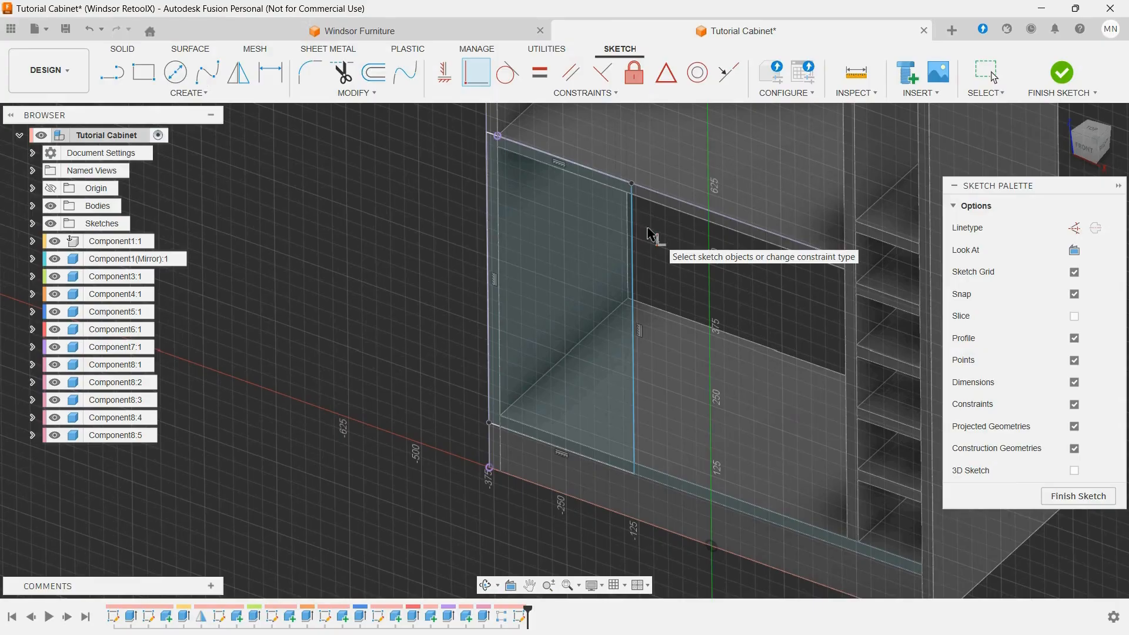
Step: Dimension the rectangle's width as (width-bottle_width-MDF_75-5mm)/2 and finish the sketch
{"action": "key", "text": "d"}
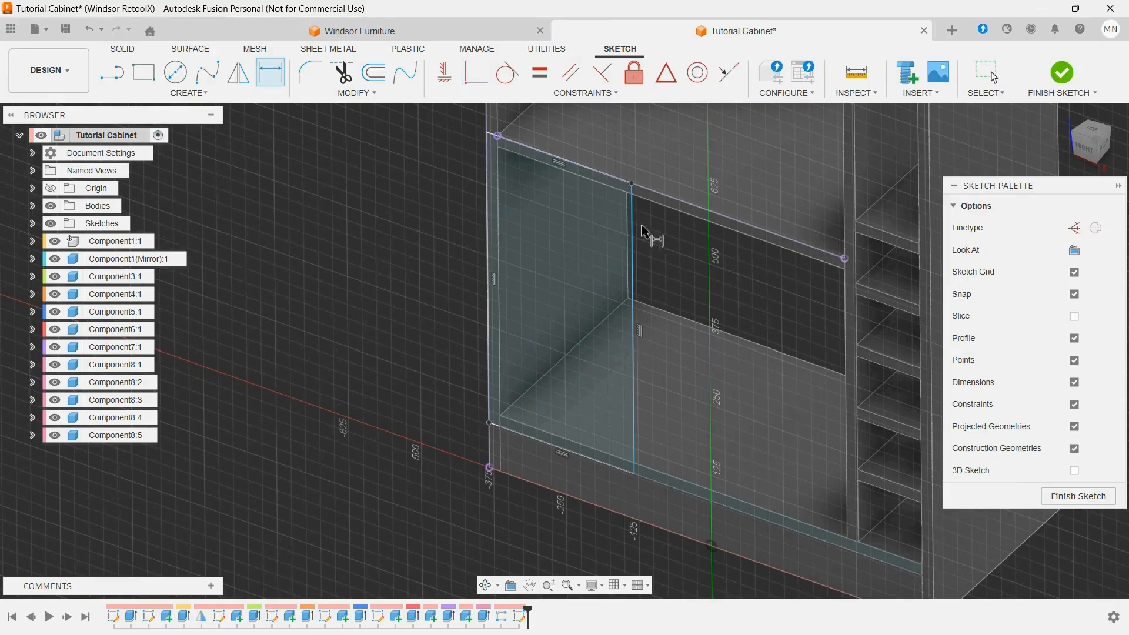
{"action": "left_click", "coordinate": [585, 169]}
{"action": "left_click", "coordinate": [571, 165]}
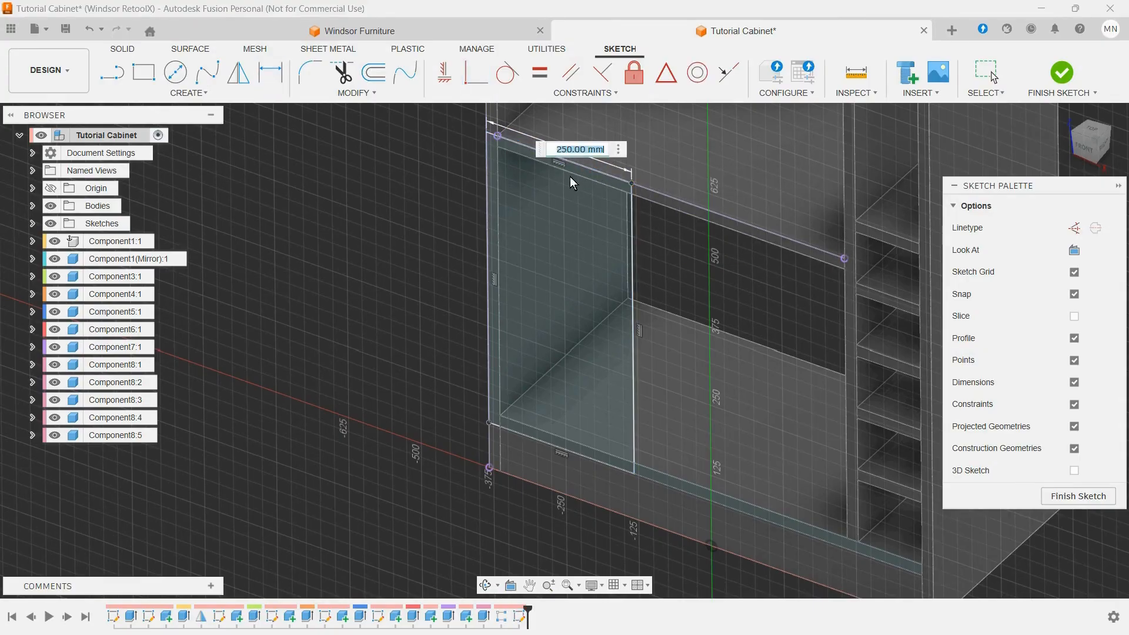
{"action": "scroll", "coordinate": [583, 250], "scroll_direction": "down", "scroll_amount": 3}
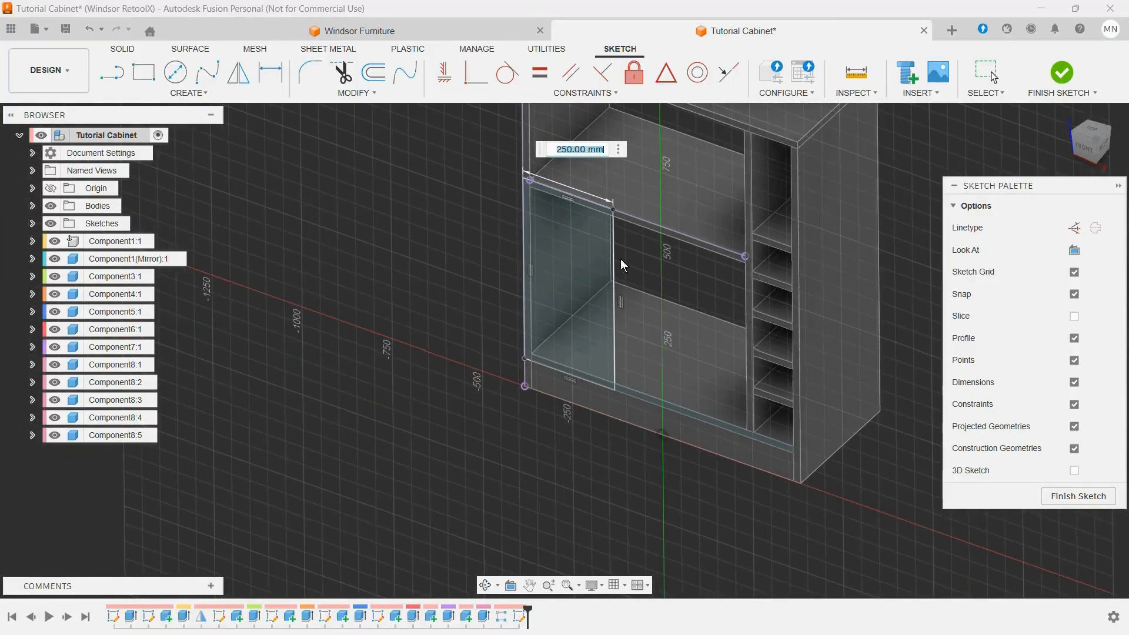
{"action": "scroll", "coordinate": [855, 348], "scroll_direction": "up", "scroll_amount": 2}
{"action": "scroll", "coordinate": [854, 349], "scroll_direction": "down", "scroll_amount": 4}
{"action": "scroll", "coordinate": [852, 368], "scroll_direction": "up", "scroll_amount": 3}
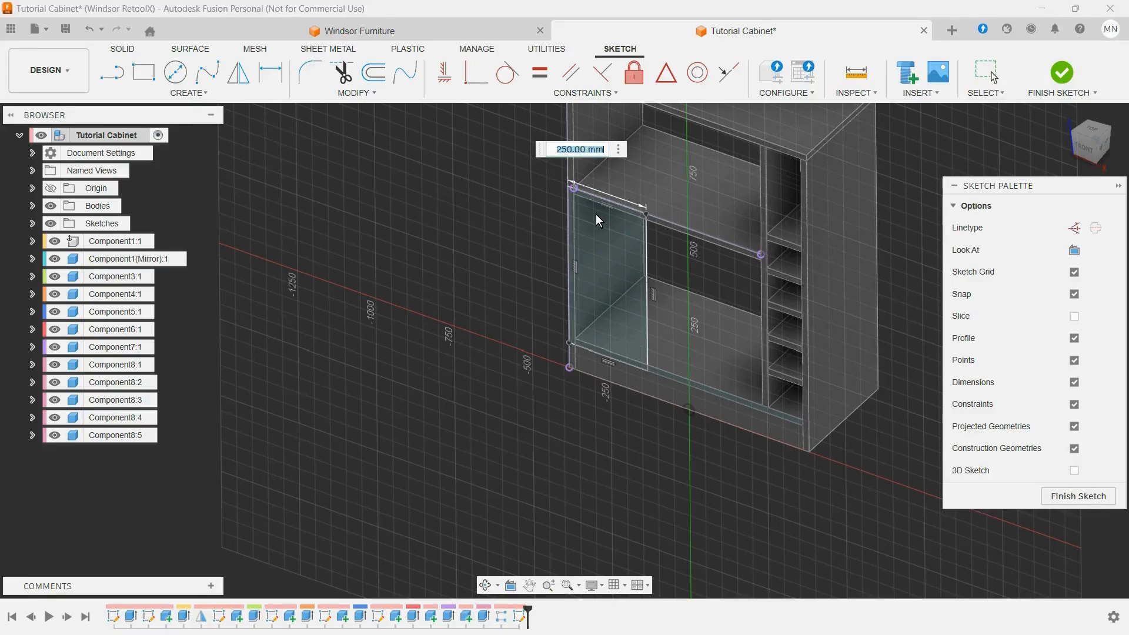
{"action": "type", "text": "(w"}
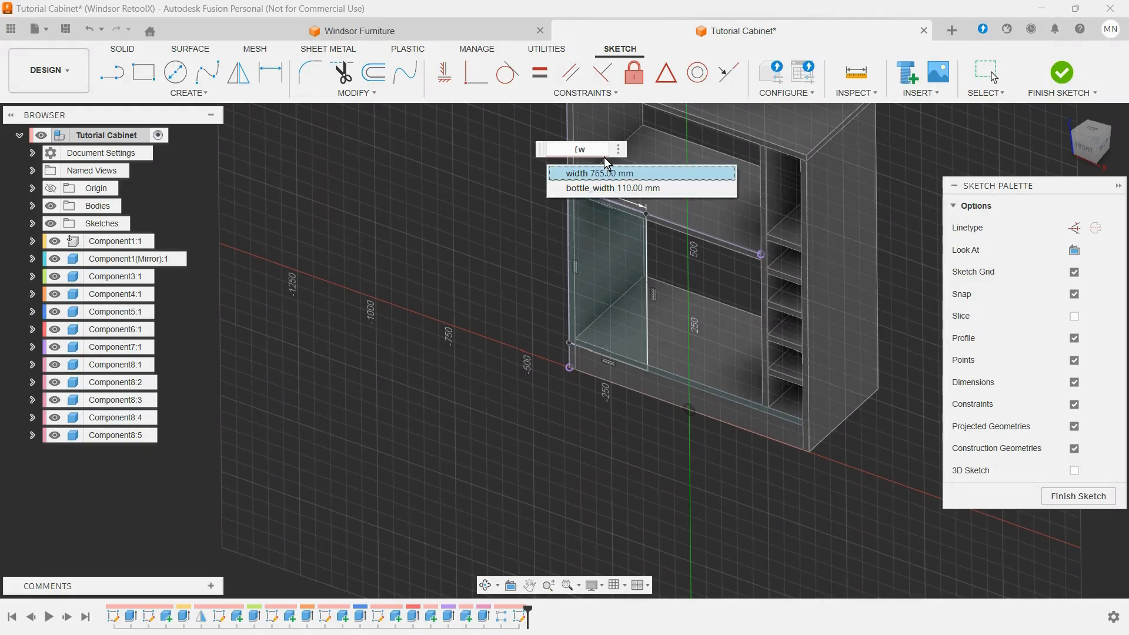
{"action": "left_click", "coordinate": [593, 175]}
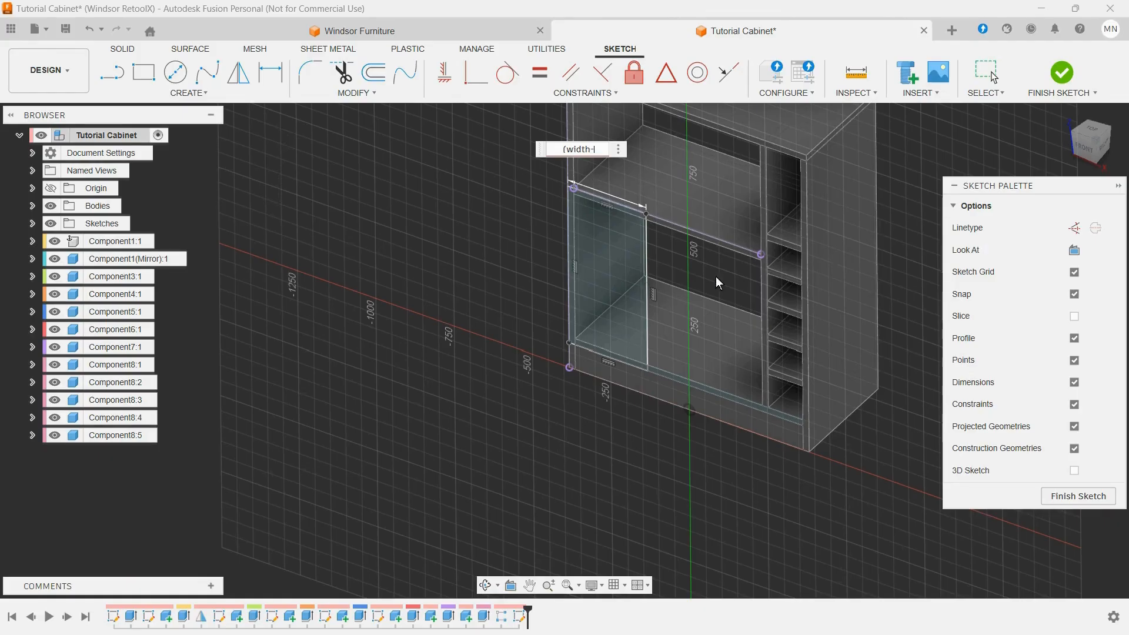
{"action": "type", "text": "-b"}
{"action": "left_click", "coordinate": [611, 173]}
{"action": "type", "text": "-m"}
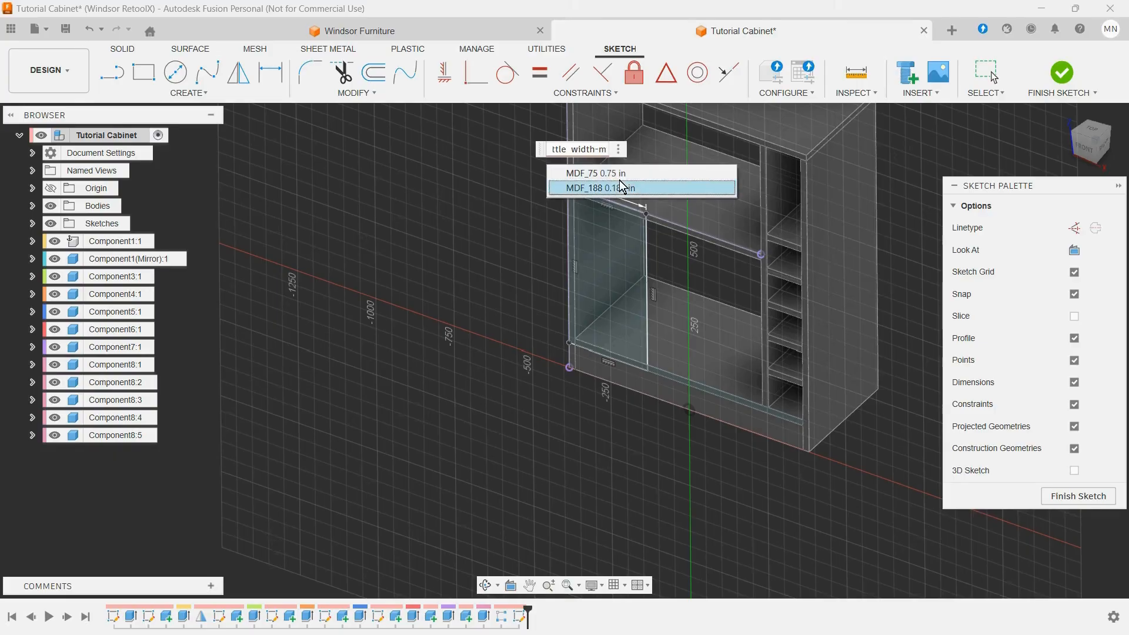
{"action": "left_click", "coordinate": [620, 175]}
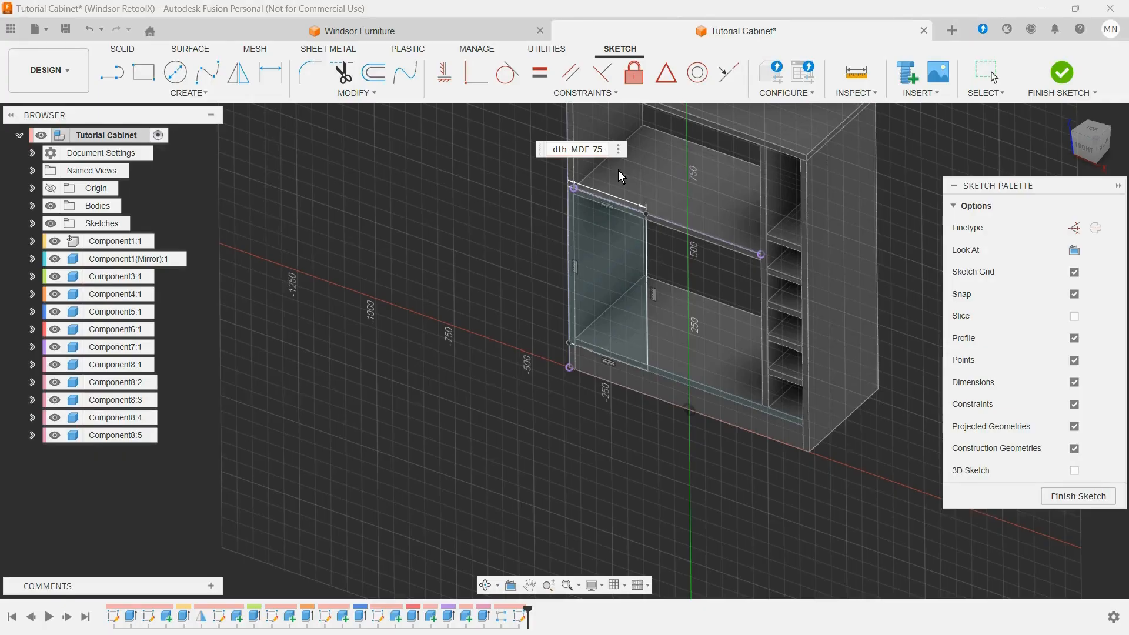
{"action": "type", "text": "5mm)/2"}
{"action": "key", "text": "Return"}
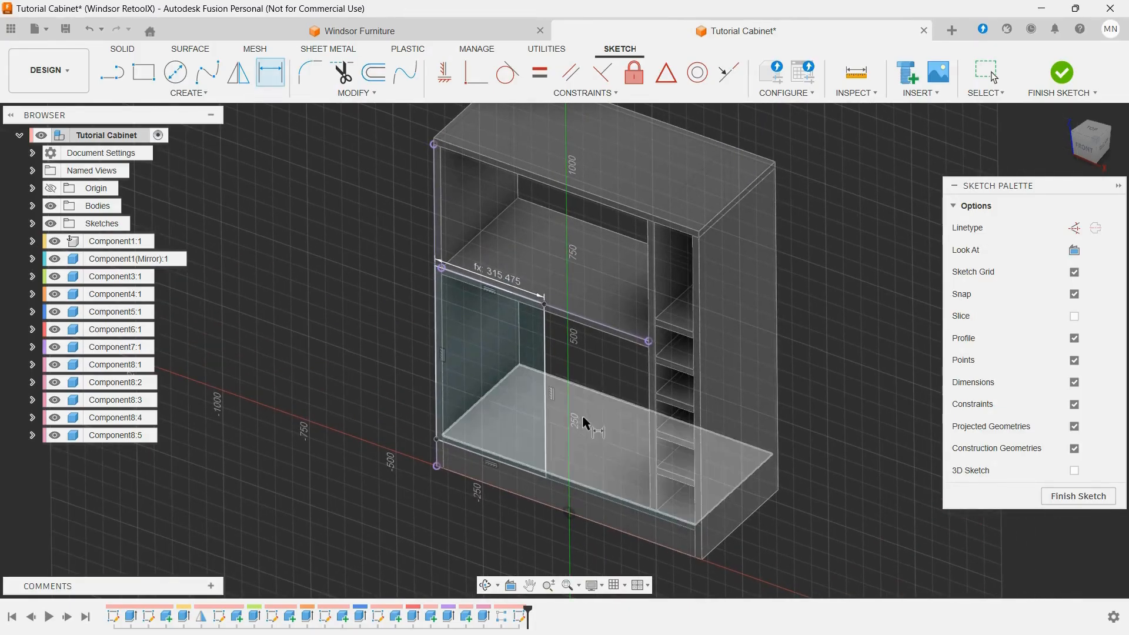
{"action": "right_click", "coordinate": [372, 310]}
{"action": "mouse_move", "coordinate": [366, 353]}
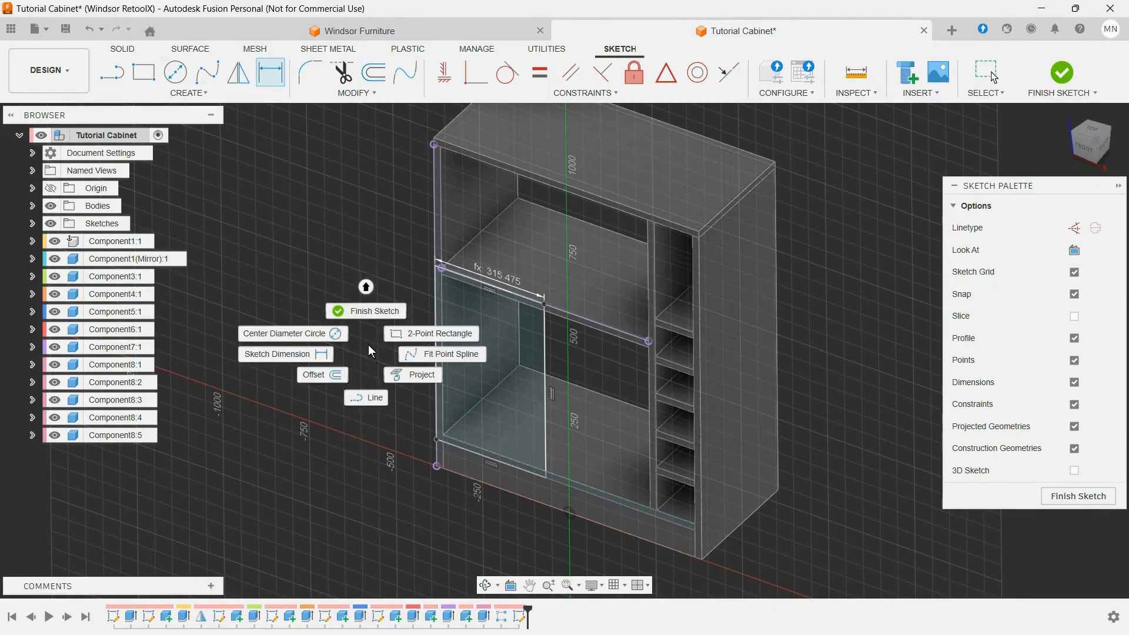
{"action": "left_click", "coordinate": [372, 312]}
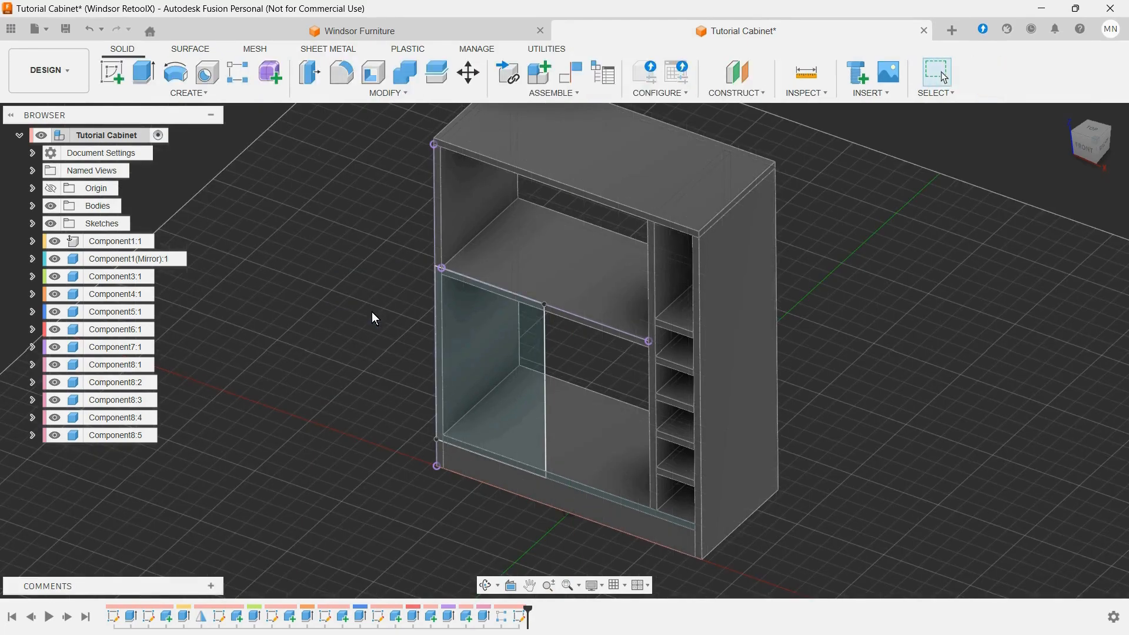
Step: Extrude both door profiles, including the strip over the bottom panel's front edge, by MDF_75 as a new component
{"action": "left_click", "coordinate": [144, 74]}
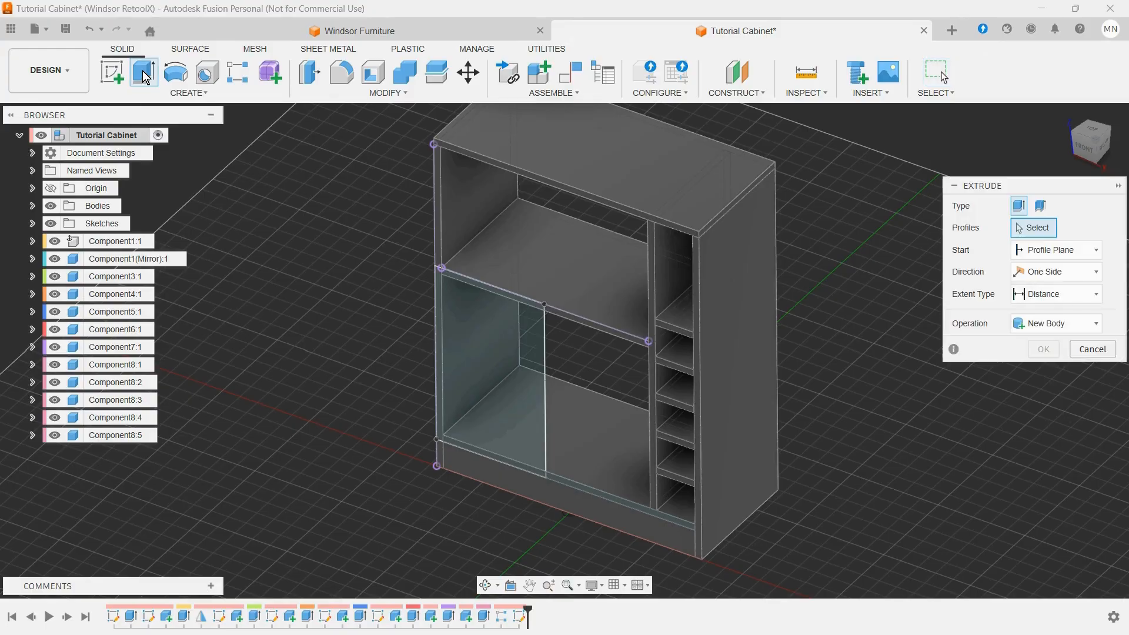
{"action": "left_click", "coordinate": [539, 355]}
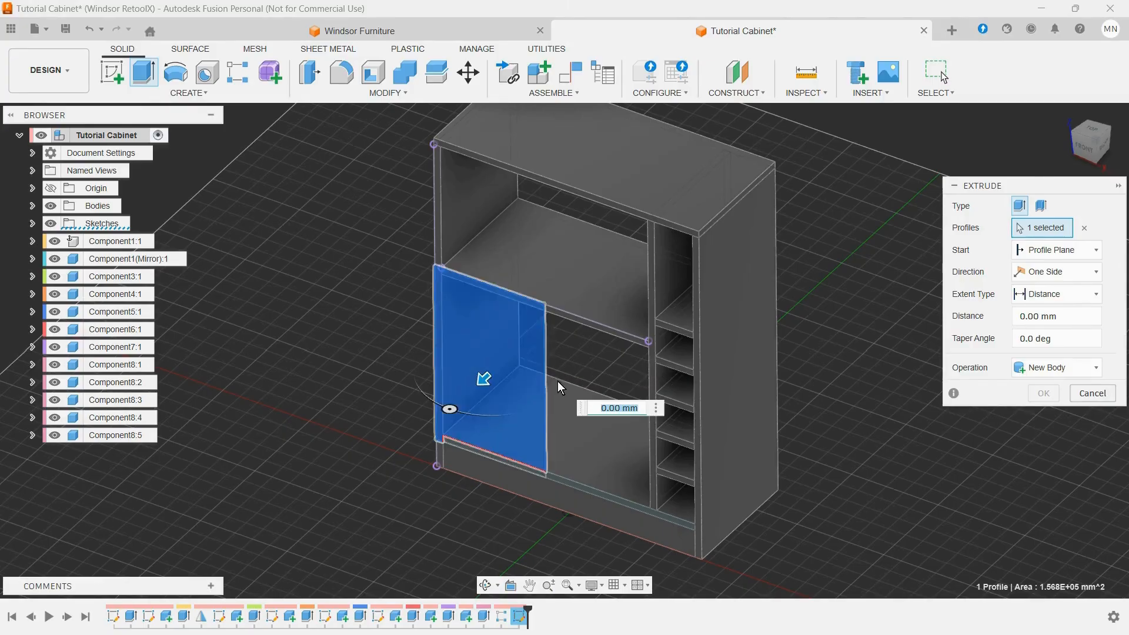
{"action": "scroll", "coordinate": [467, 434], "scroll_direction": "up", "scroll_amount": 5}
{"action": "left_click", "coordinate": [468, 435]}
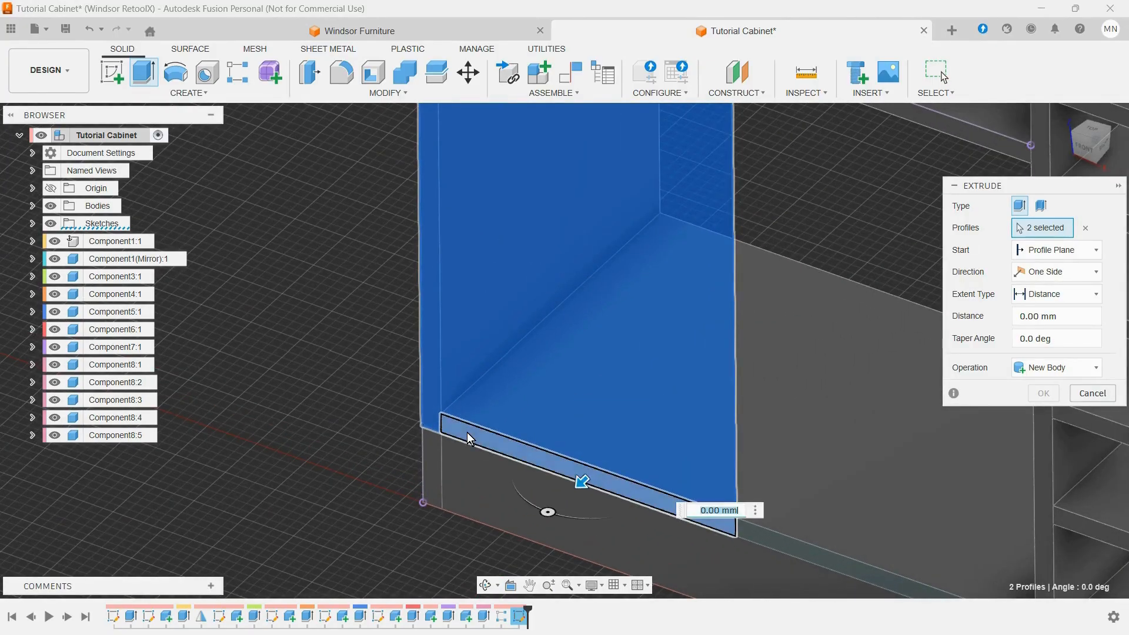
{"action": "scroll", "coordinate": [564, 362], "scroll_direction": "down", "scroll_amount": 3}
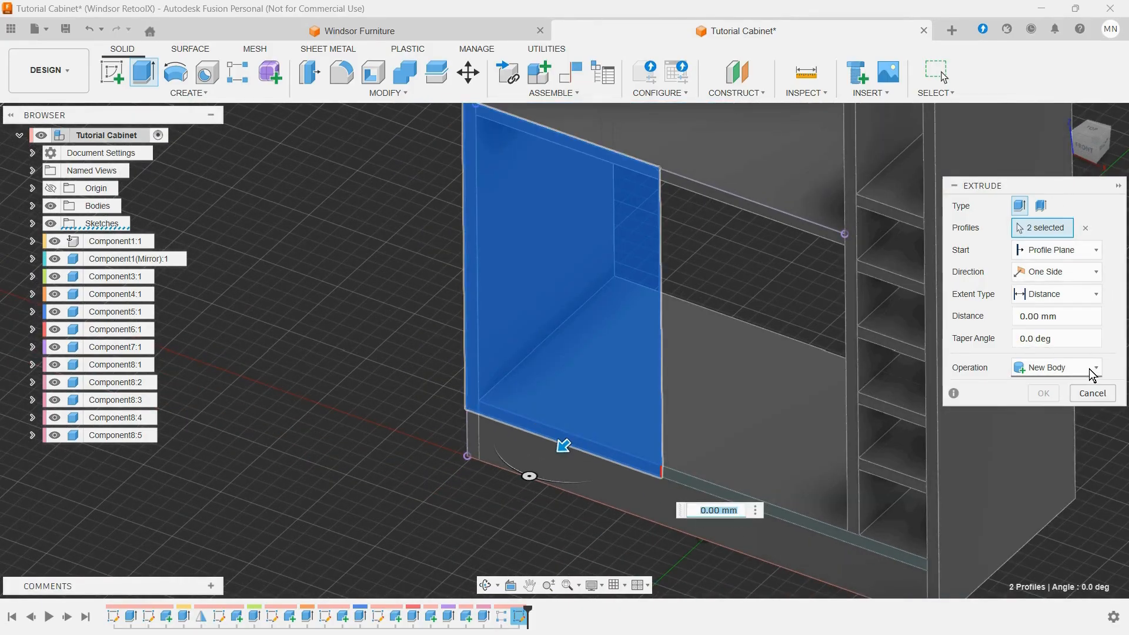
{"action": "left_click_drag", "start_coordinate": [1054, 186], "coordinate": [1049, 150]}
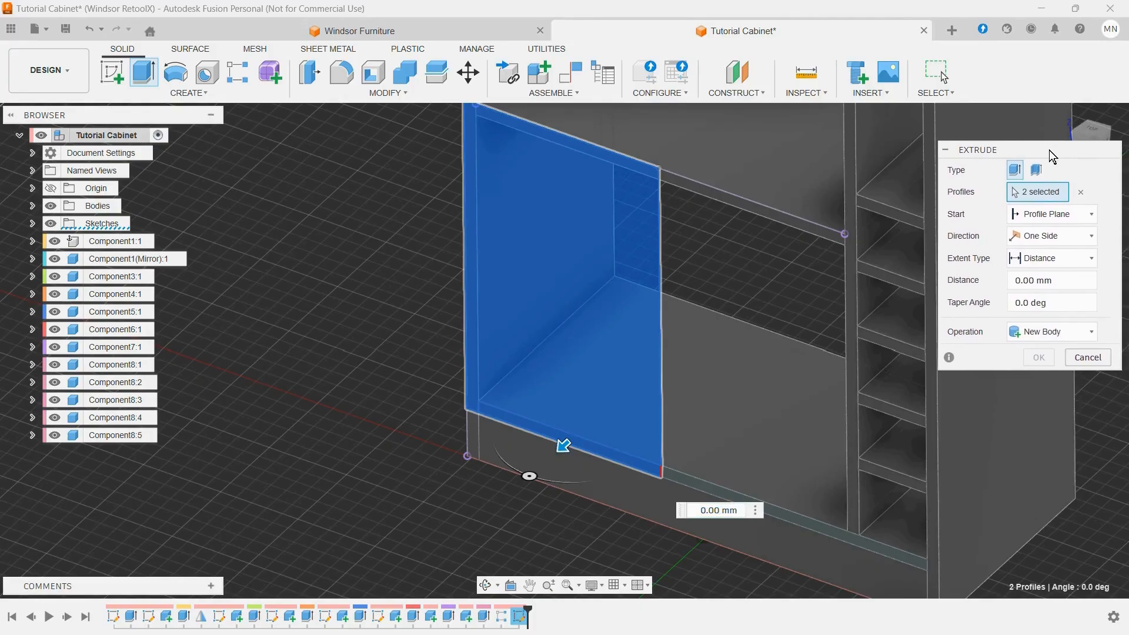
{"action": "left_click", "coordinate": [1090, 333]}
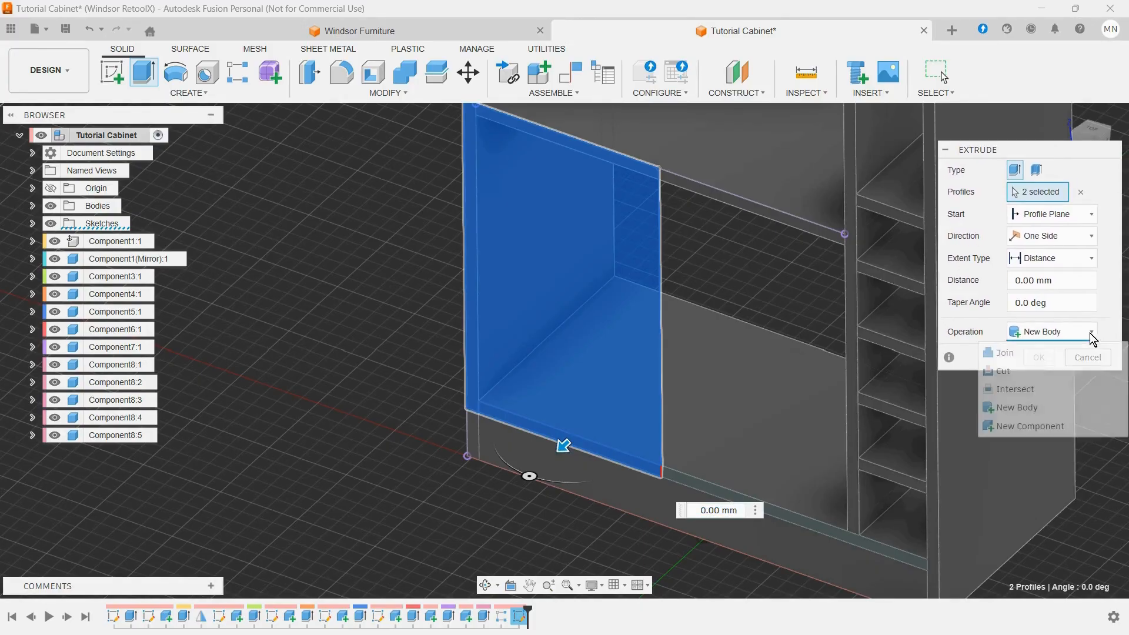
{"action": "left_click", "coordinate": [1015, 421]}
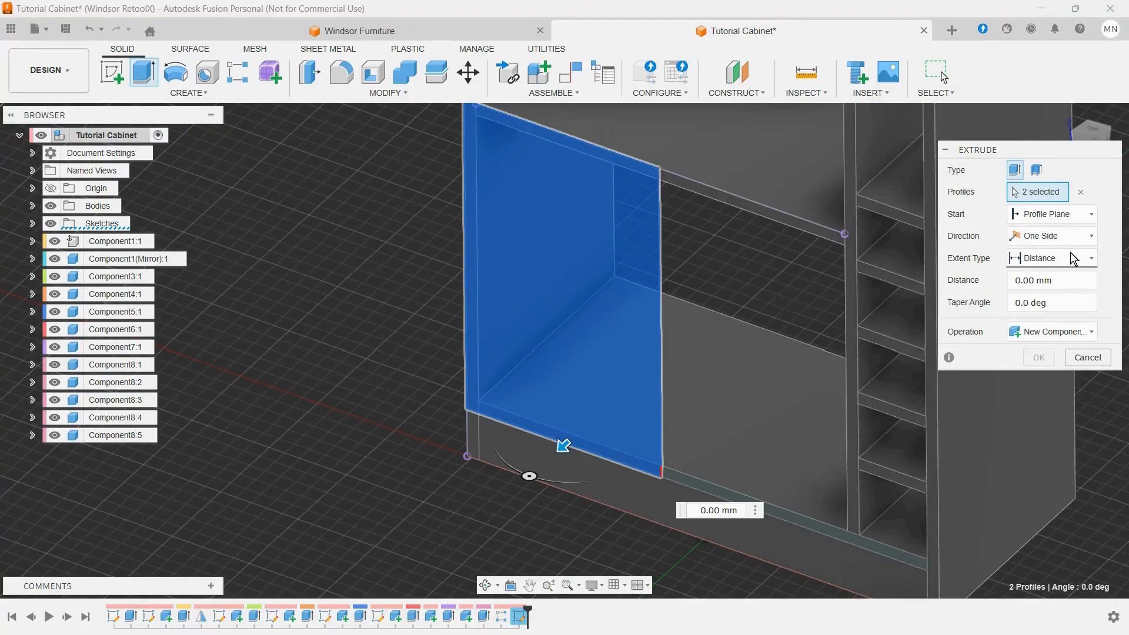
{"action": "left_click", "coordinate": [1075, 275]}
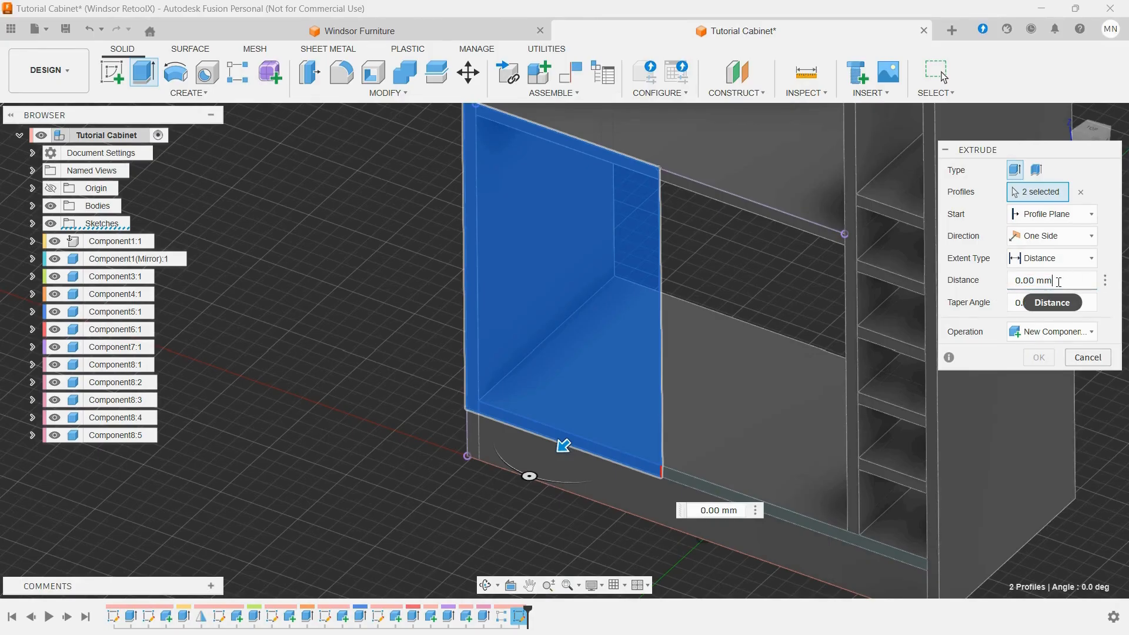
{"action": "left_click_drag", "start_coordinate": [1062, 281], "coordinate": [1017, 281]}
{"action": "type", "text": "MDF_75"}
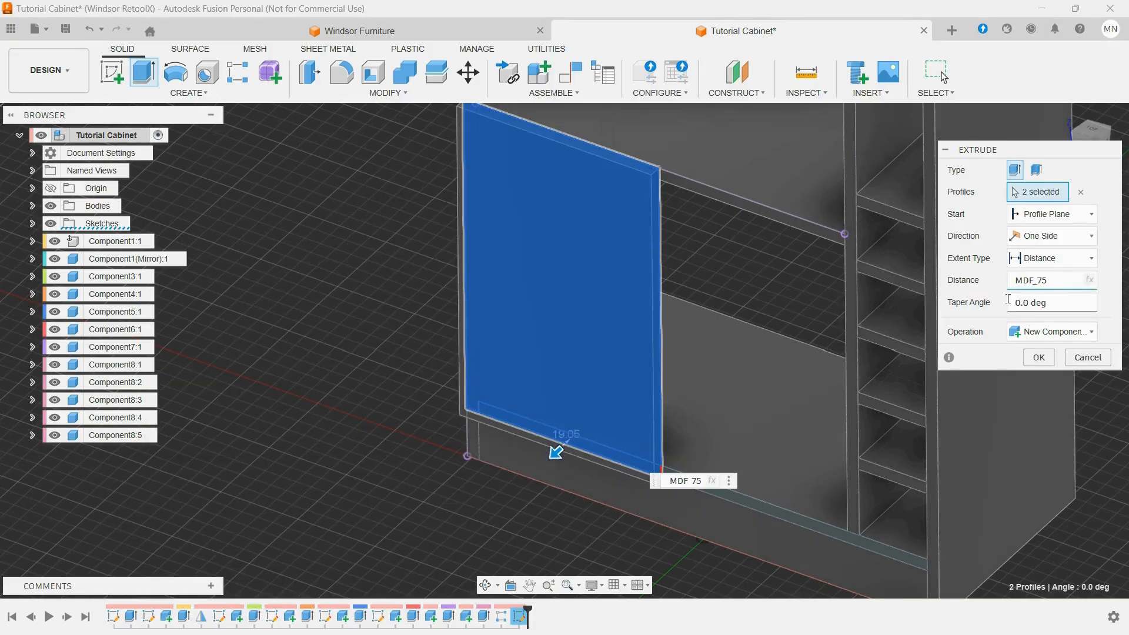
{"action": "left_click", "coordinate": [1038, 357]}
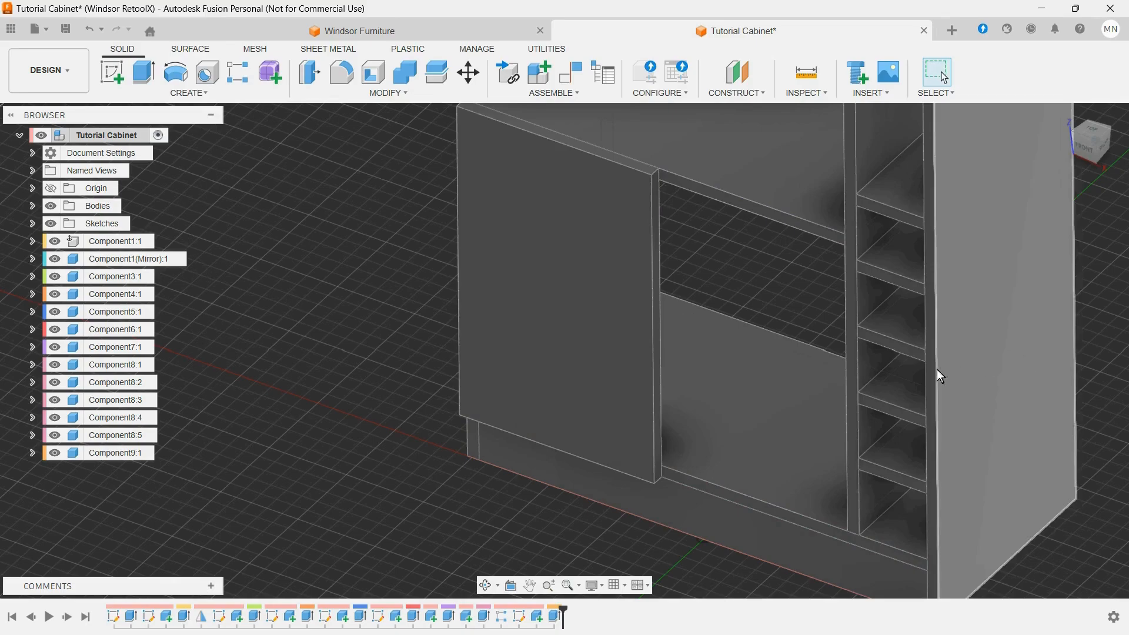
Step: Create a midplane between the left side panel's inner face and the divider's facing side
{"action": "scroll", "coordinate": [678, 366], "scroll_direction": "down", "scroll_amount": 3}
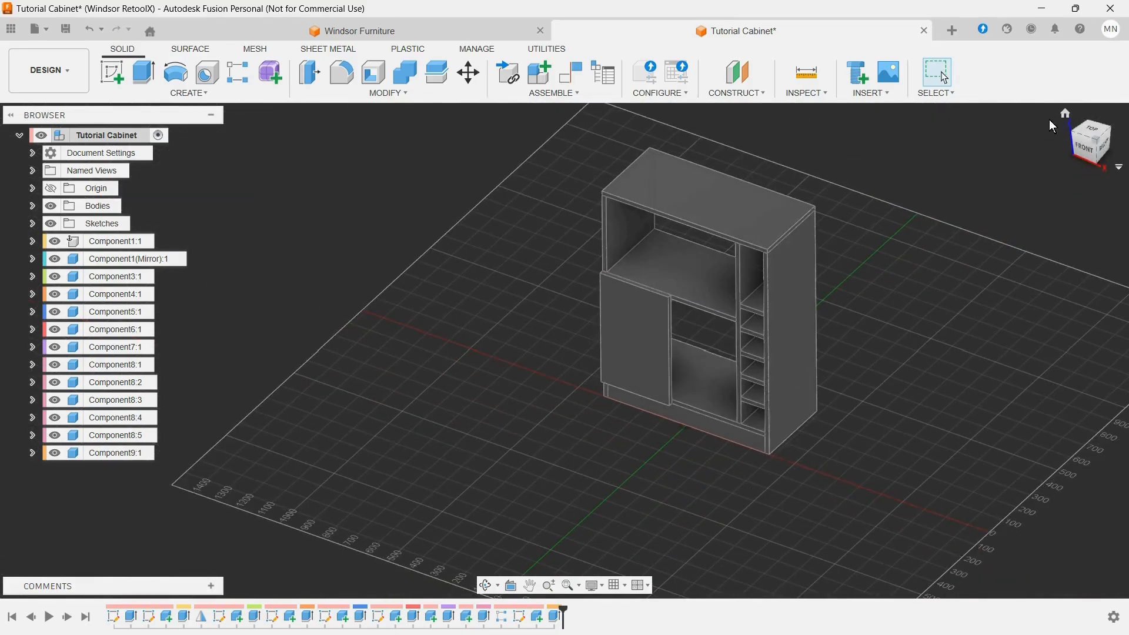
{"action": "left_click", "coordinate": [1065, 112]}
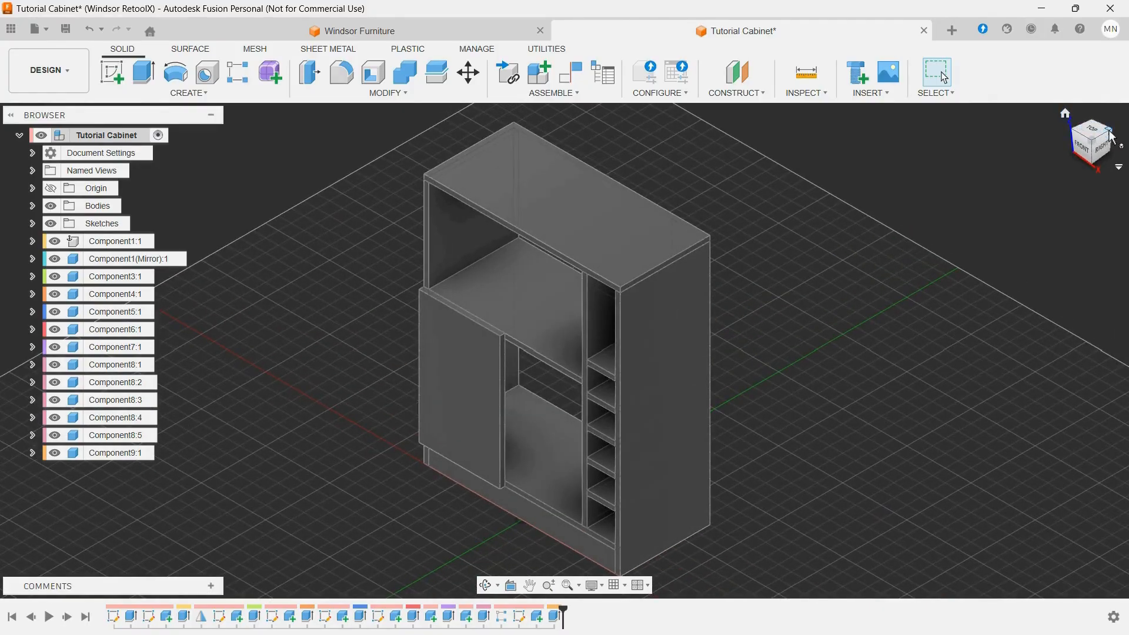
{"action": "left_click", "coordinate": [1112, 137]}
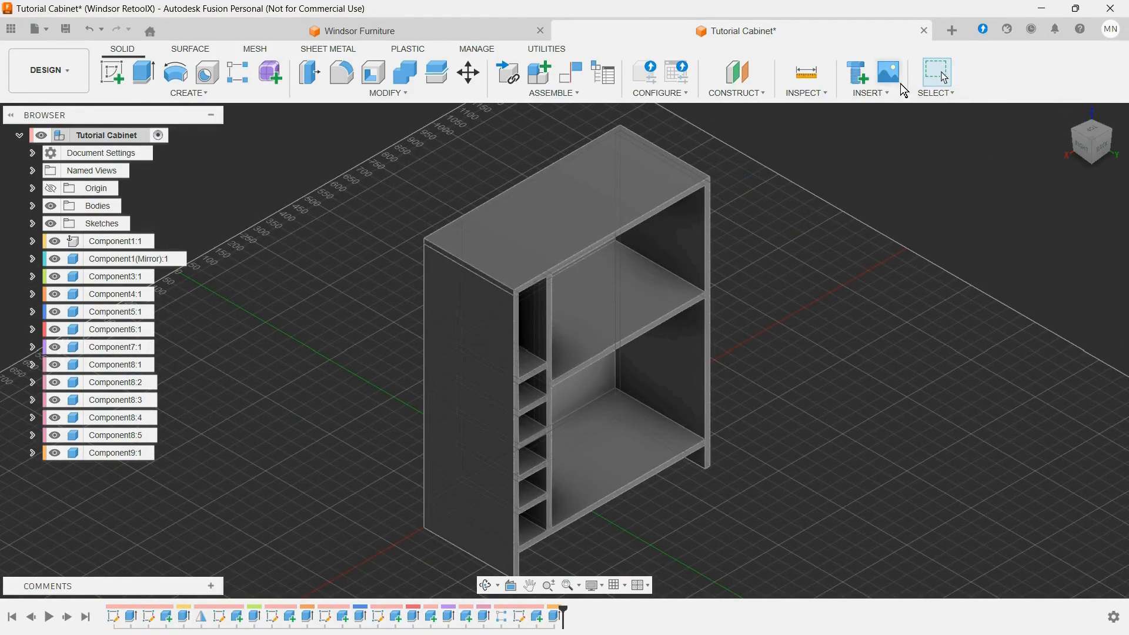
{"action": "left_click", "coordinate": [764, 95]}
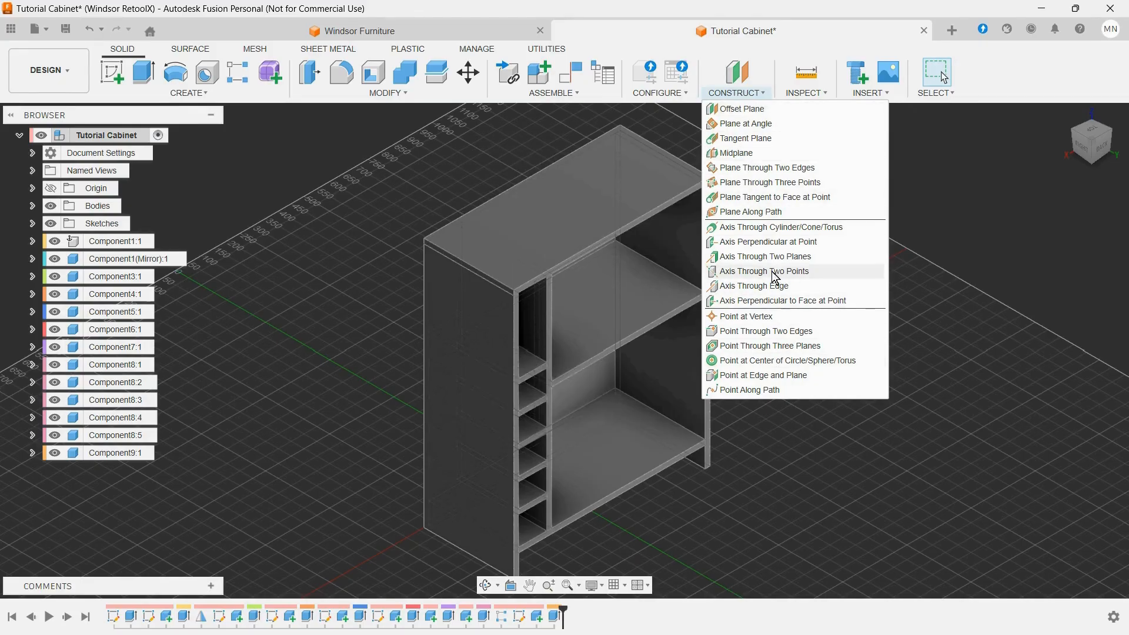
{"action": "left_click", "coordinate": [740, 154]}
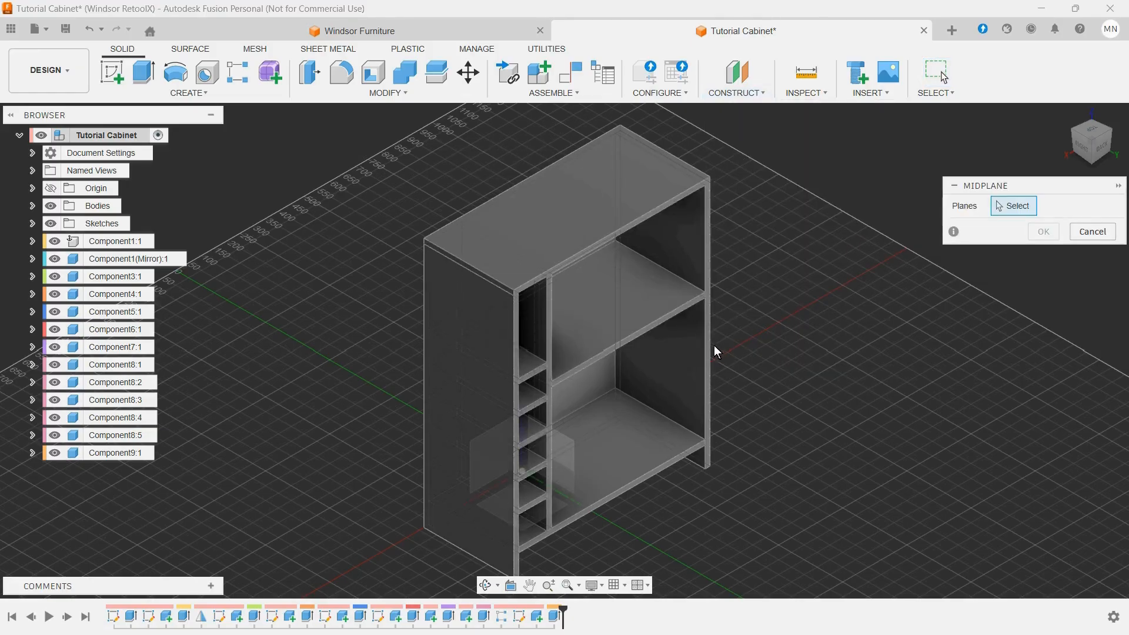
{"action": "left_click", "coordinate": [695, 353]}
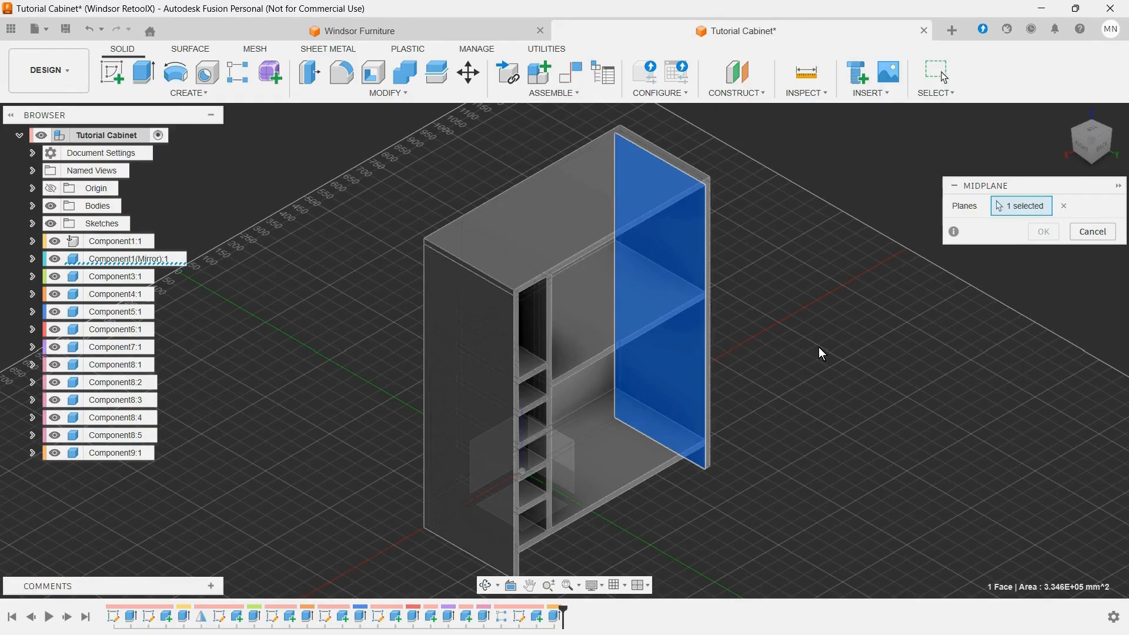
{"action": "middle_click_drag", "start_coordinate": [813, 348], "coordinate": [718, 361], "text": "shift"}
{"action": "left_click", "coordinate": [507, 401]}
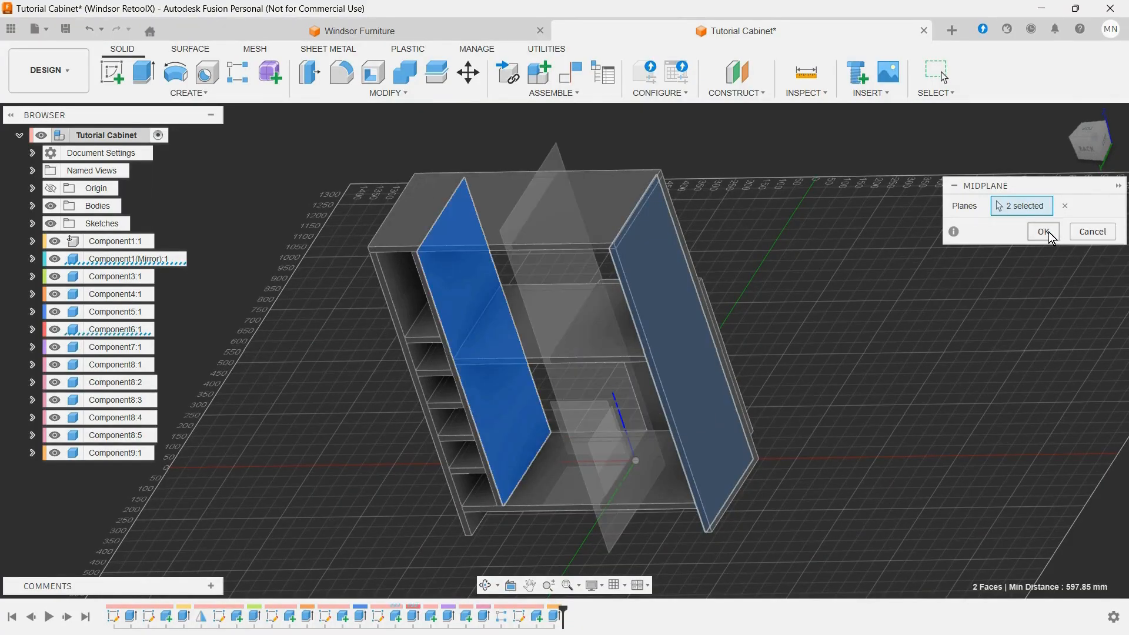
{"action": "left_click", "coordinate": [1044, 231]}
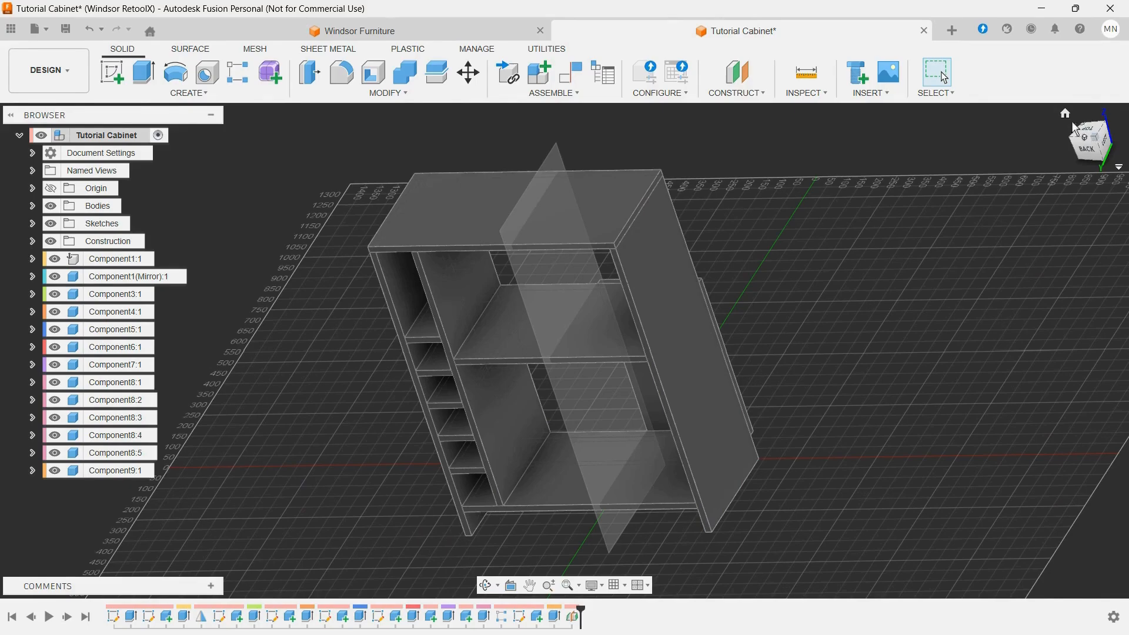
Step: Measure the distance between the midplane and the door's upper corner nearest to it
{"action": "left_click", "coordinate": [1064, 115]}
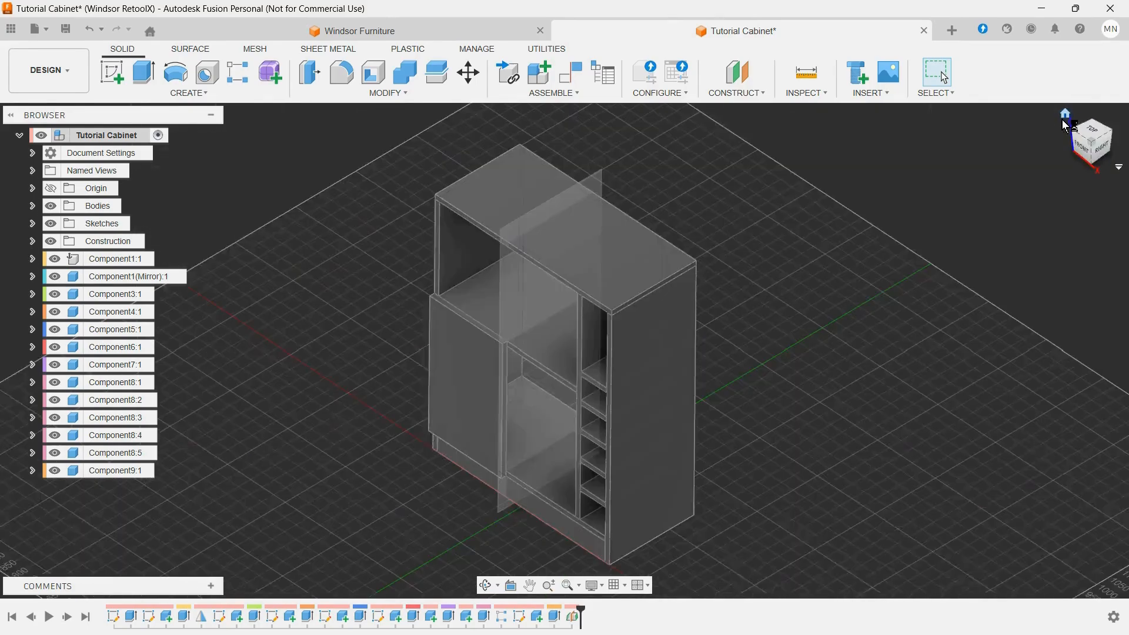
{"action": "left_click", "coordinate": [1081, 154]}
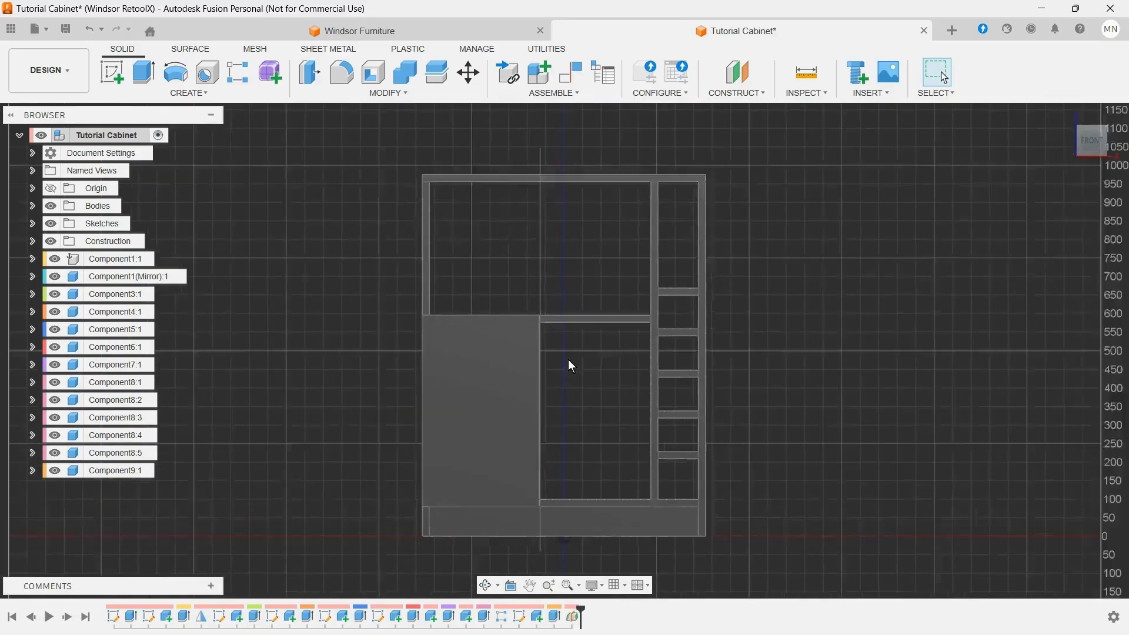
{"action": "scroll", "coordinate": [527, 308], "scroll_direction": "up", "scroll_amount": 10}
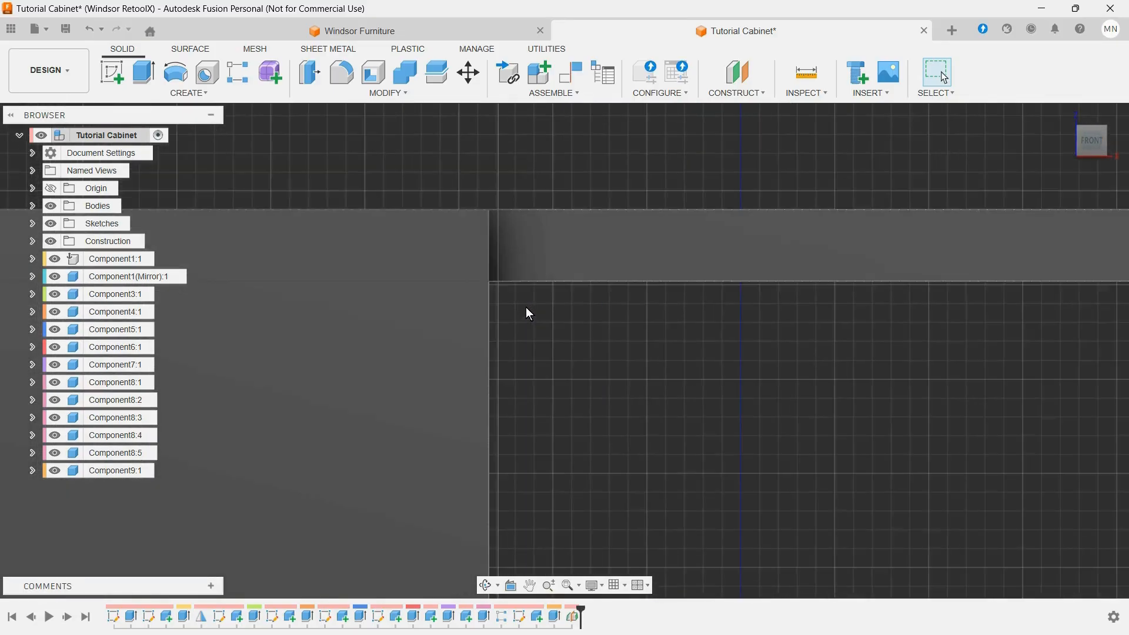
{"action": "scroll", "coordinate": [529, 309], "scroll_direction": "down", "scroll_amount": 5}
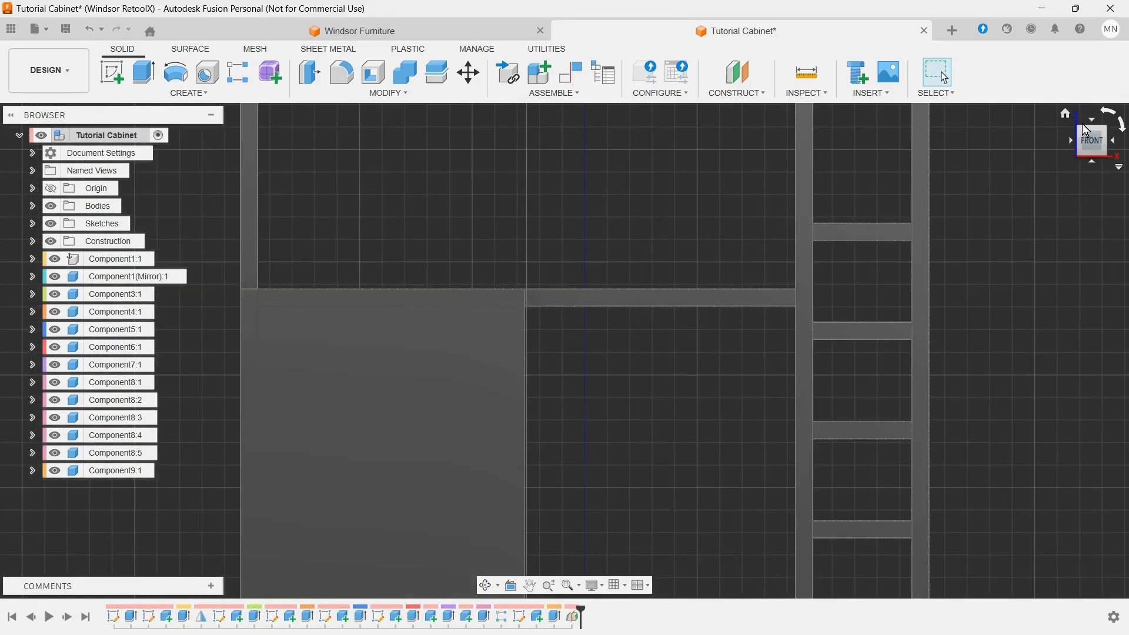
{"action": "left_click", "coordinate": [1082, 133]}
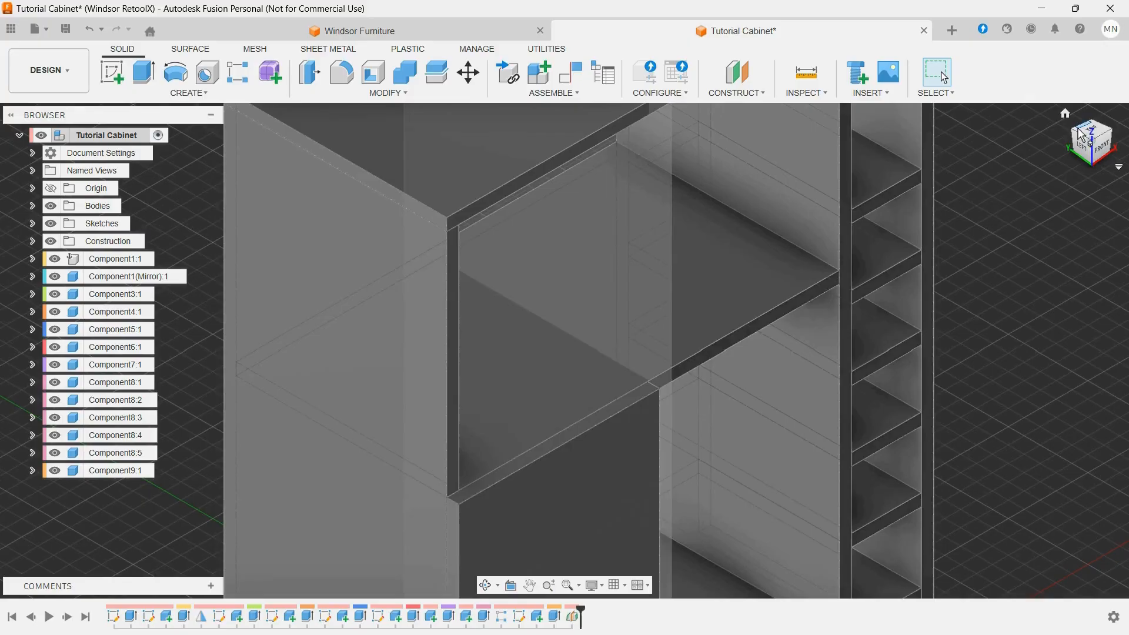
{"action": "left_click", "coordinate": [806, 73]}
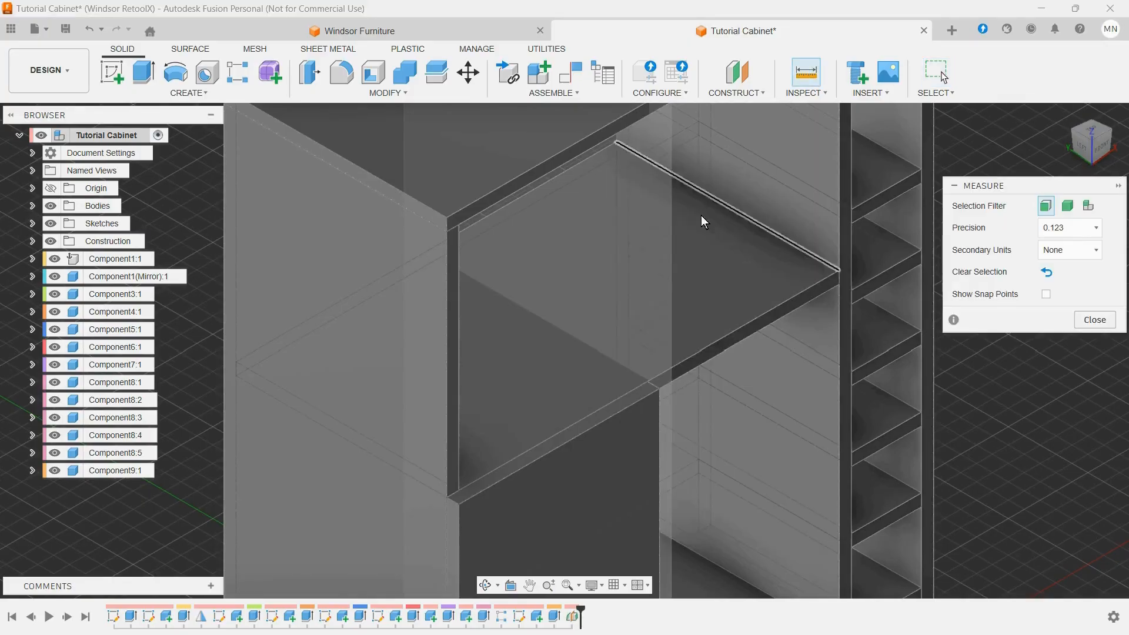
{"action": "left_click", "coordinate": [651, 257]}
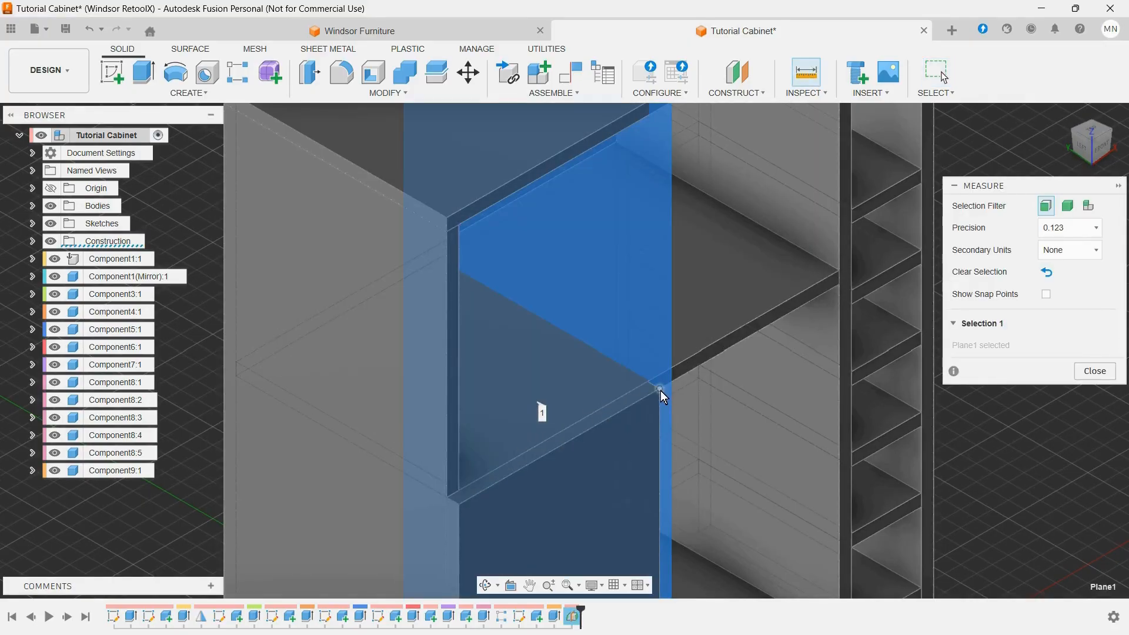
{"action": "left_click", "coordinate": [661, 390]}
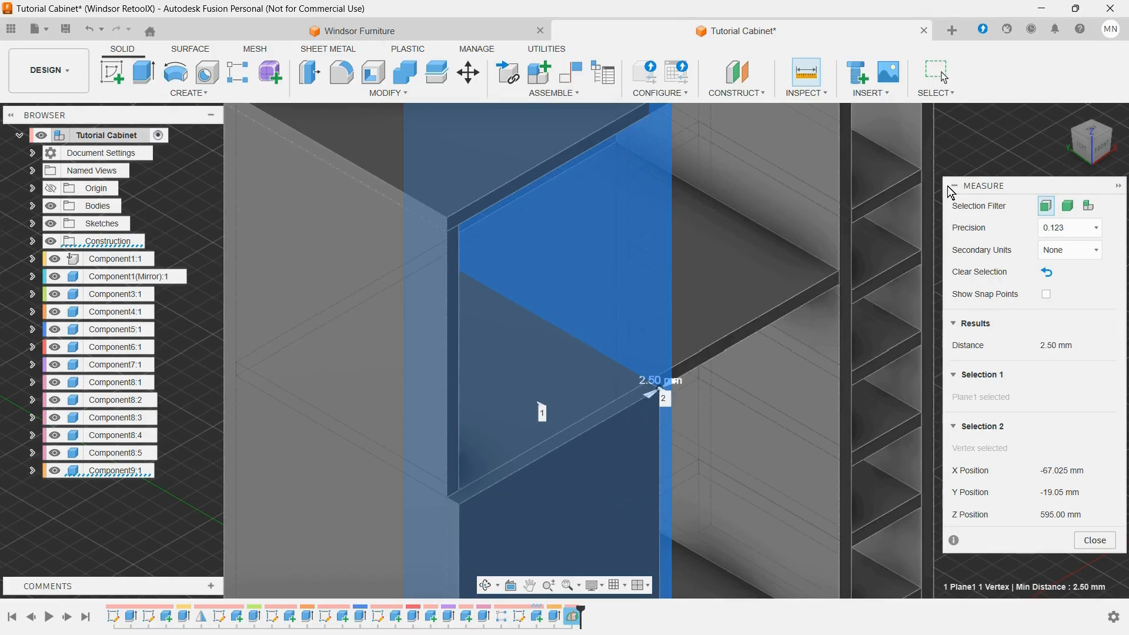
{"action": "left_click", "coordinate": [953, 186]}
{"action": "key", "text": "Escape"}
{"action": "key", "text": "Escape"}
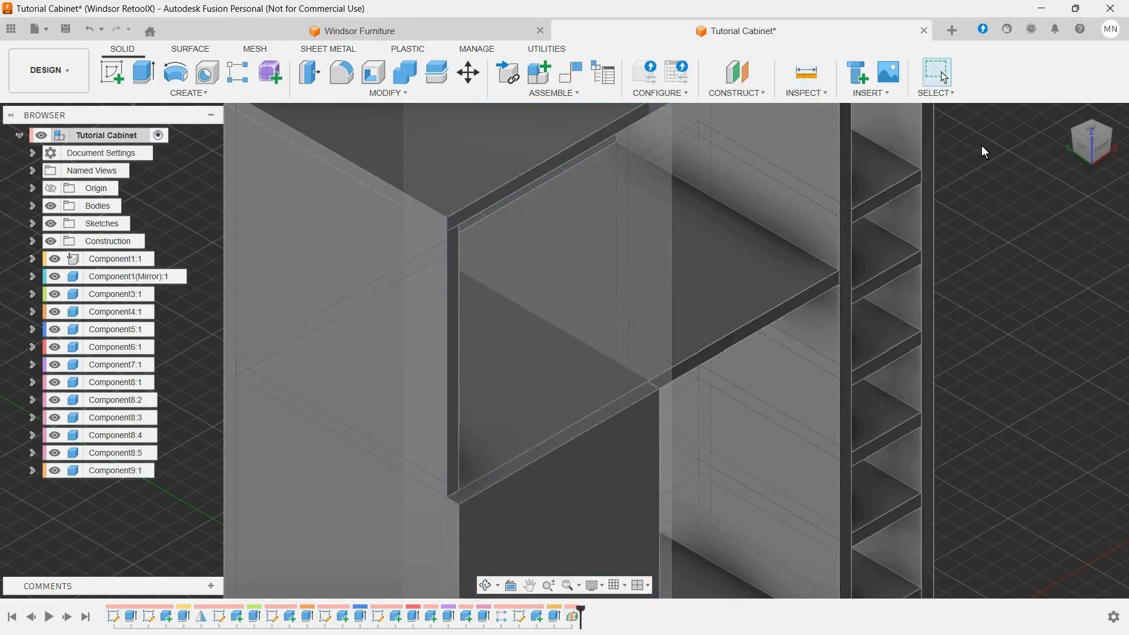
Step: Mirror the door component about the midplane to make the second door, and hide the construction plane
{"action": "scroll", "coordinate": [952, 232], "scroll_direction": "down", "scroll_amount": 5}
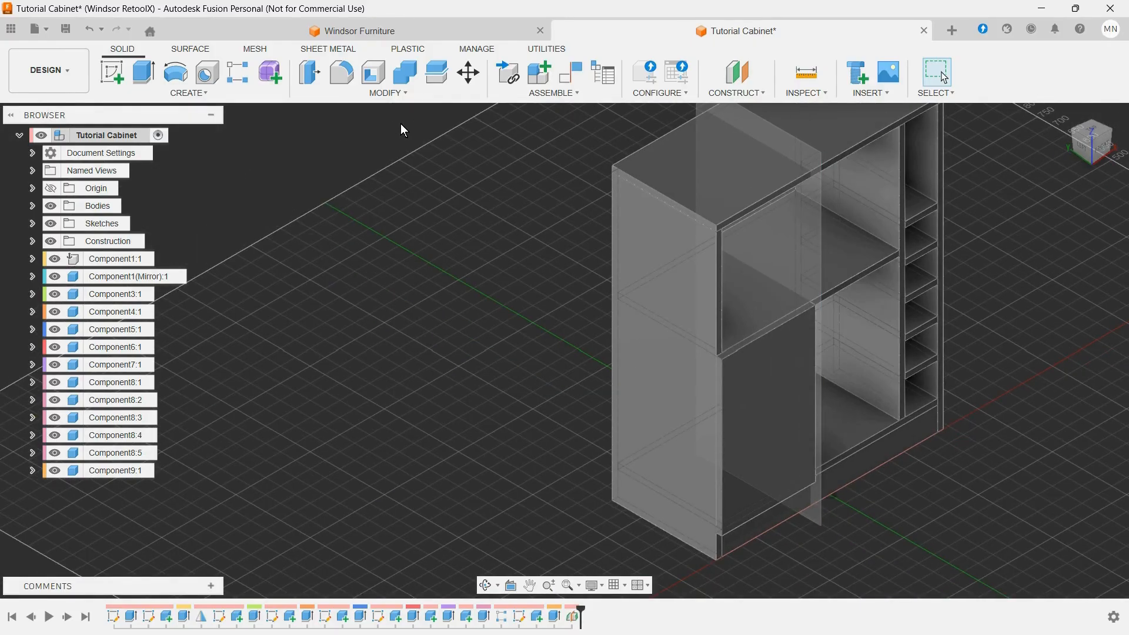
{"action": "left_click", "coordinate": [179, 94]}
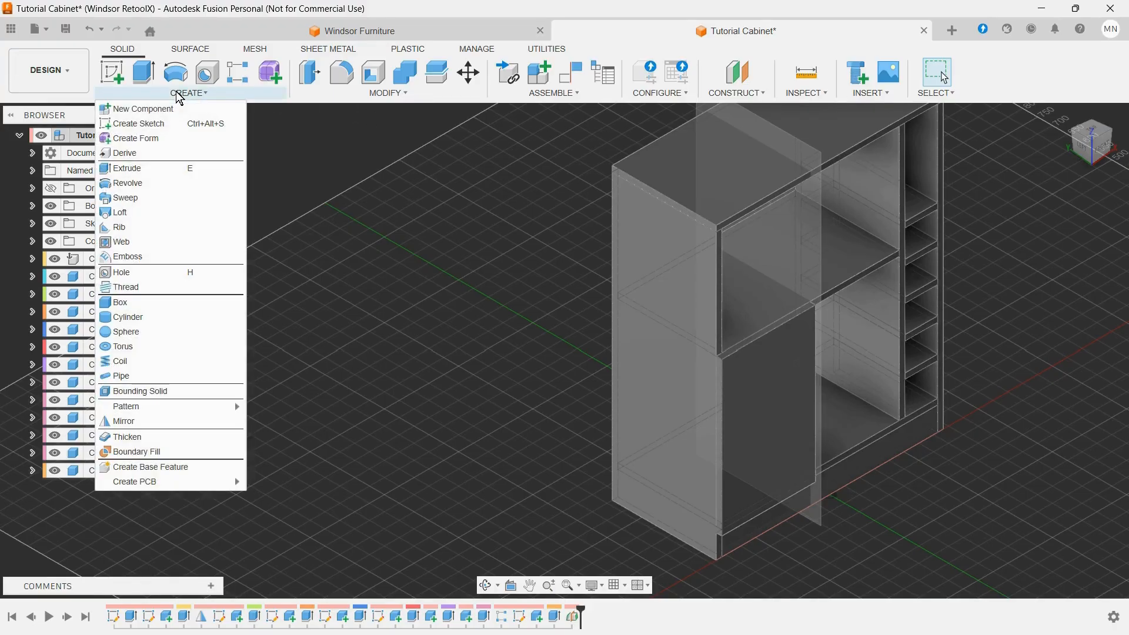
{"action": "left_click", "coordinate": [123, 421]}
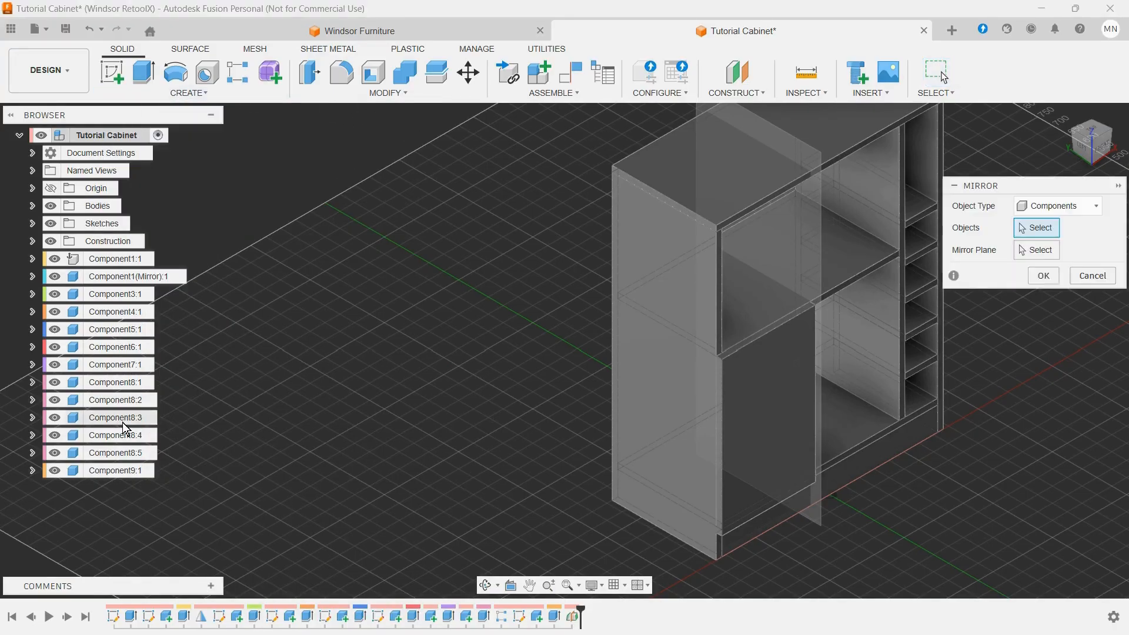
{"action": "left_click", "coordinate": [745, 382]}
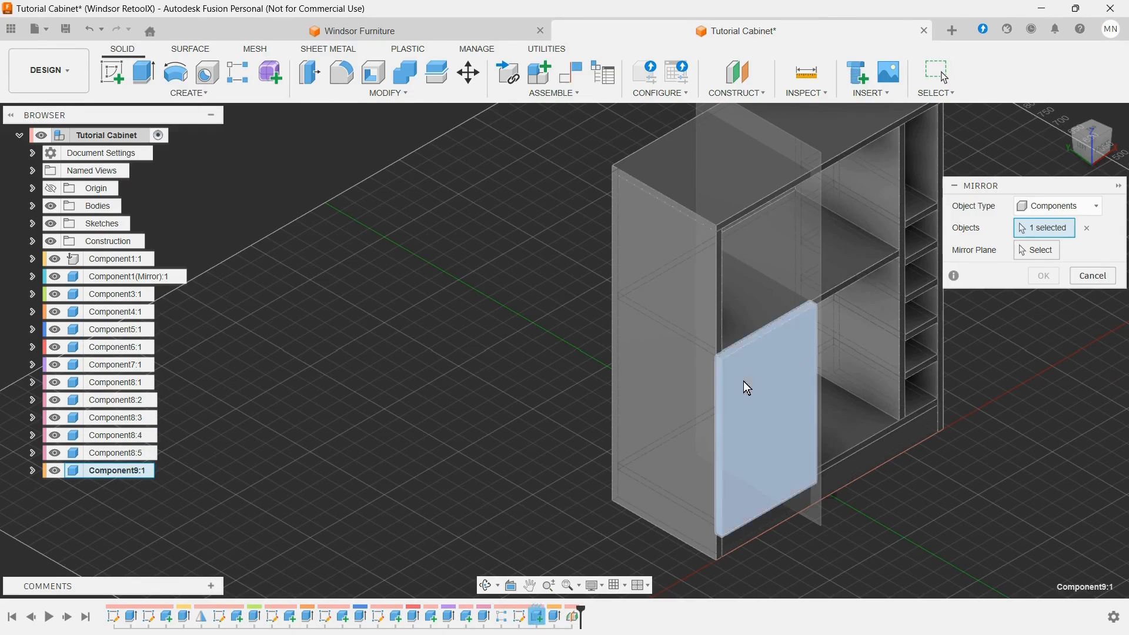
{"action": "left_click", "coordinate": [1038, 250]}
{"action": "left_click", "coordinate": [818, 237]}
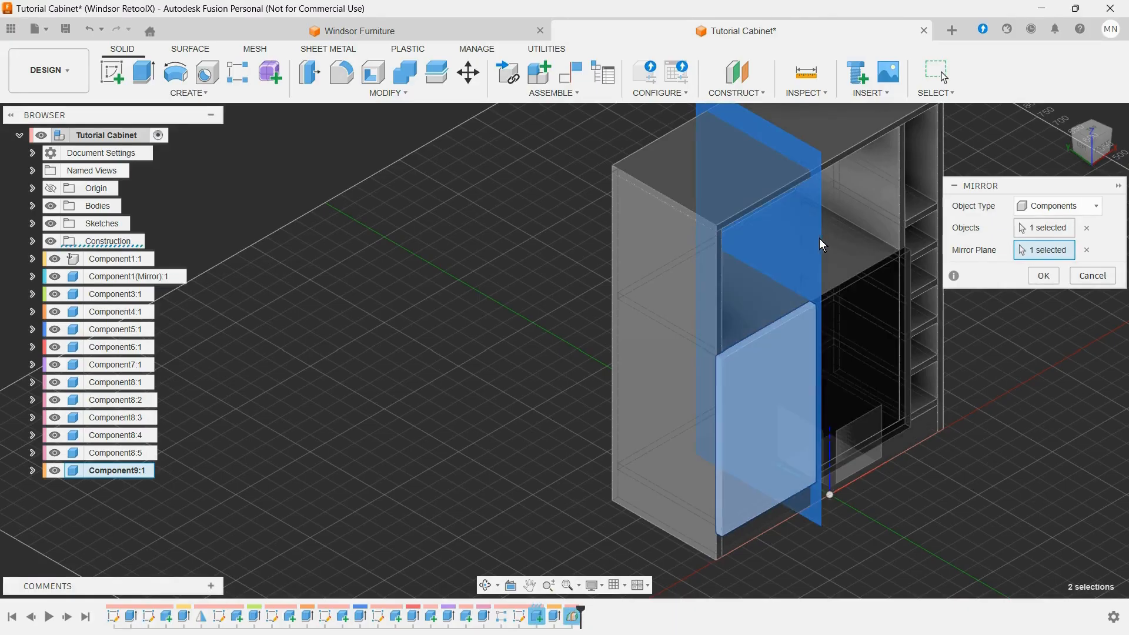
{"action": "left_click", "coordinate": [1043, 276]}
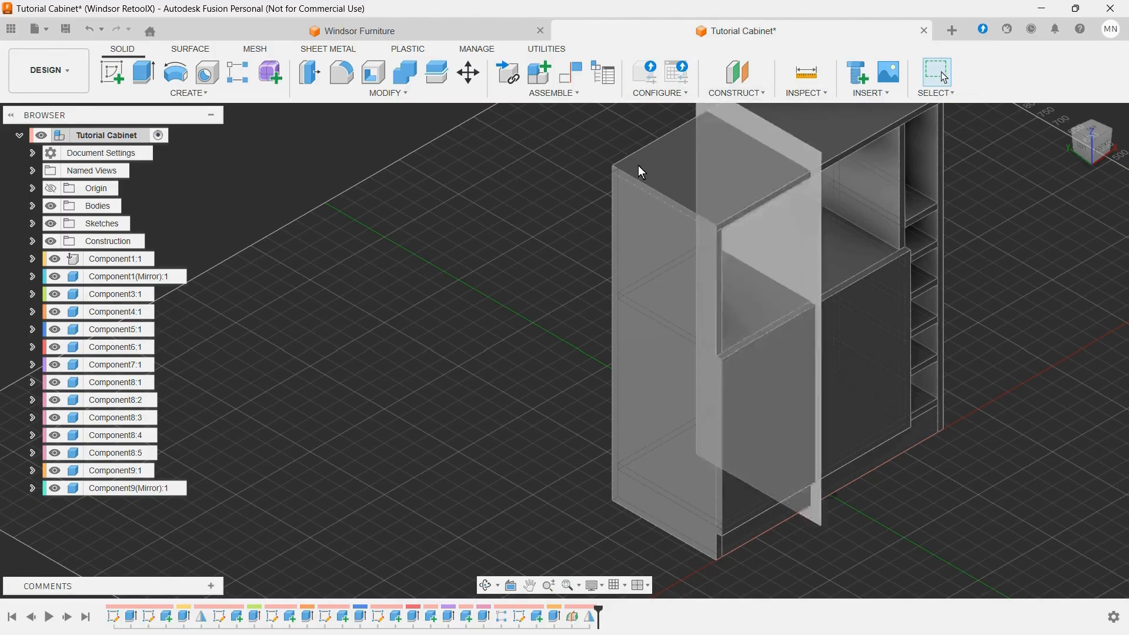
{"action": "left_click", "coordinate": [33, 241]}
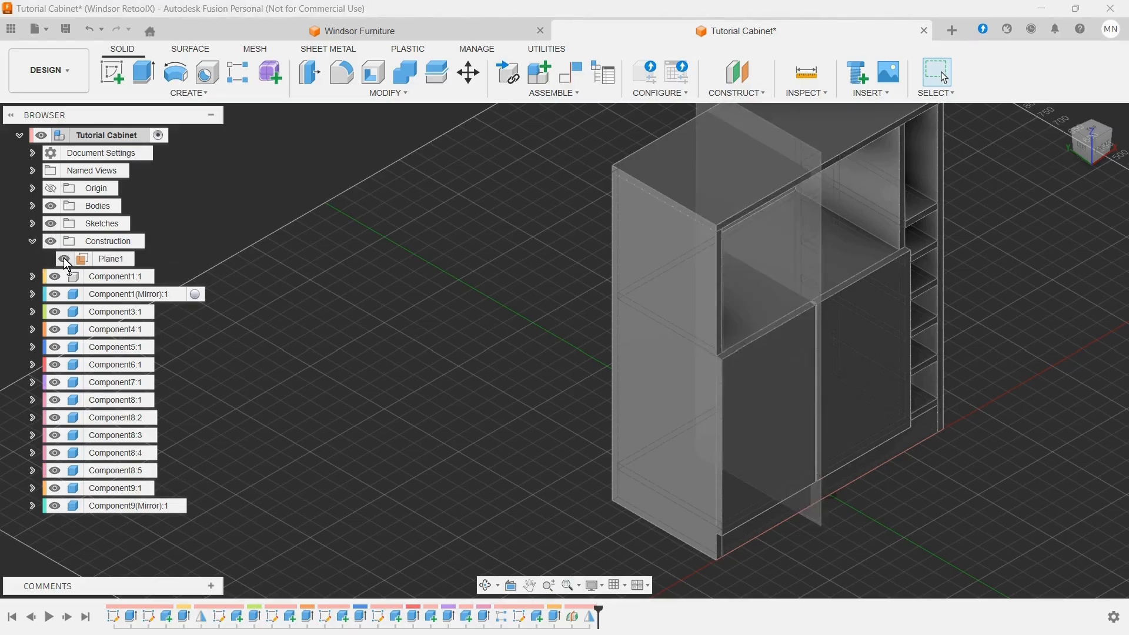
{"action": "left_click", "coordinate": [65, 259]}
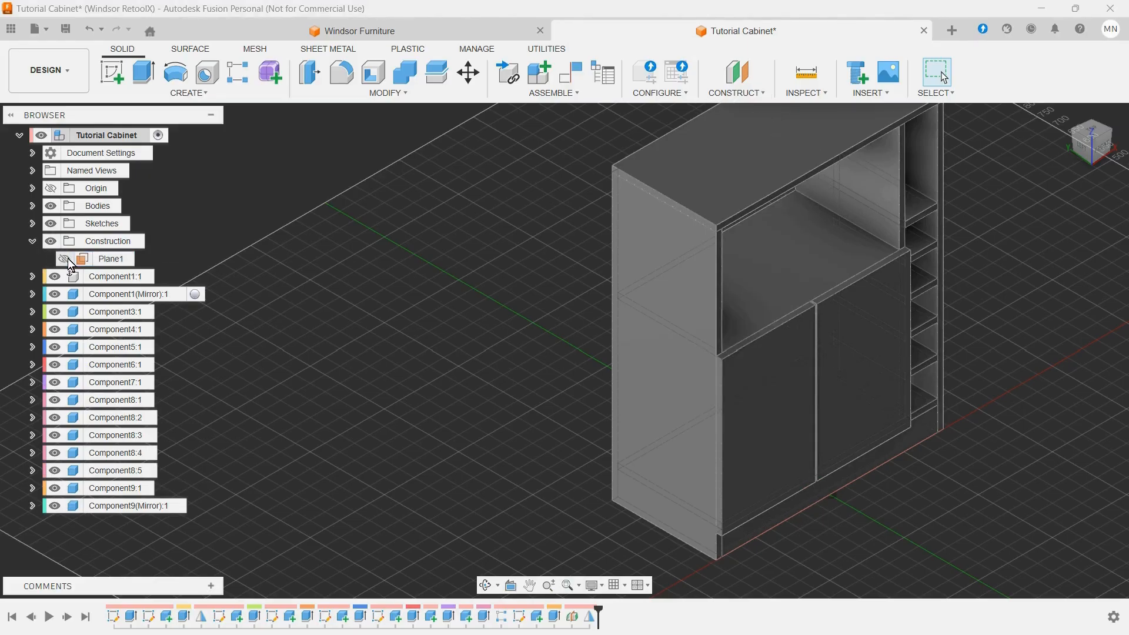
Step: Start a sketch on the rear edge face of the side panel at the cabinet's open back
{"action": "scroll", "coordinate": [562, 394], "scroll_direction": "down", "scroll_amount": 5}
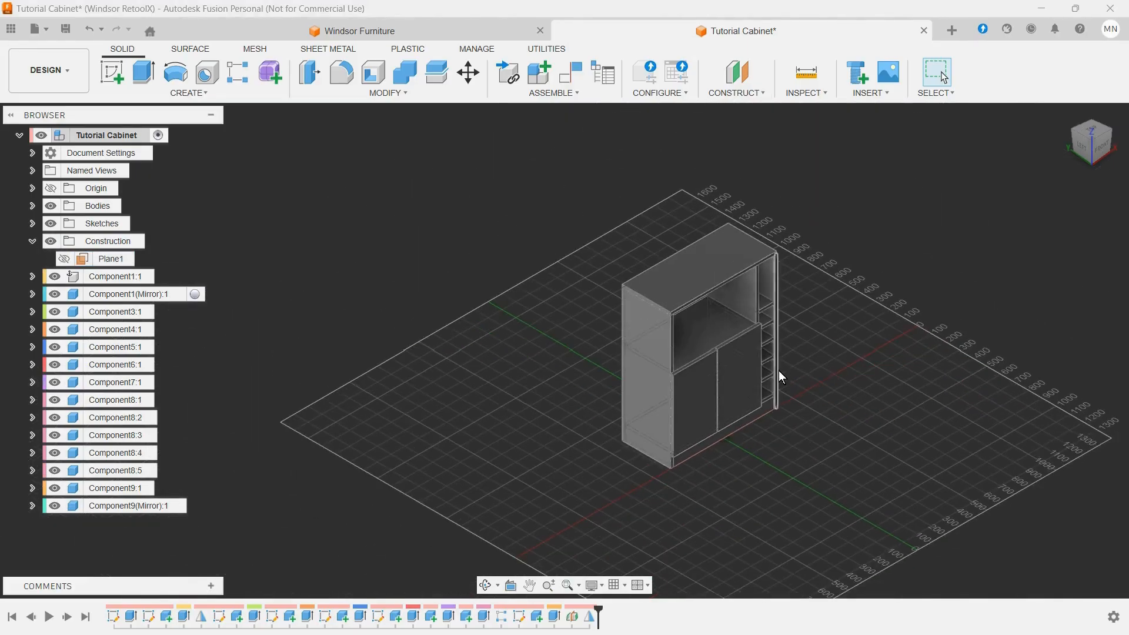
{"action": "scroll", "coordinate": [841, 350], "scroll_direction": "up", "scroll_amount": 2}
{"action": "scroll", "coordinate": [857, 341], "scroll_direction": "up", "scroll_amount": 2}
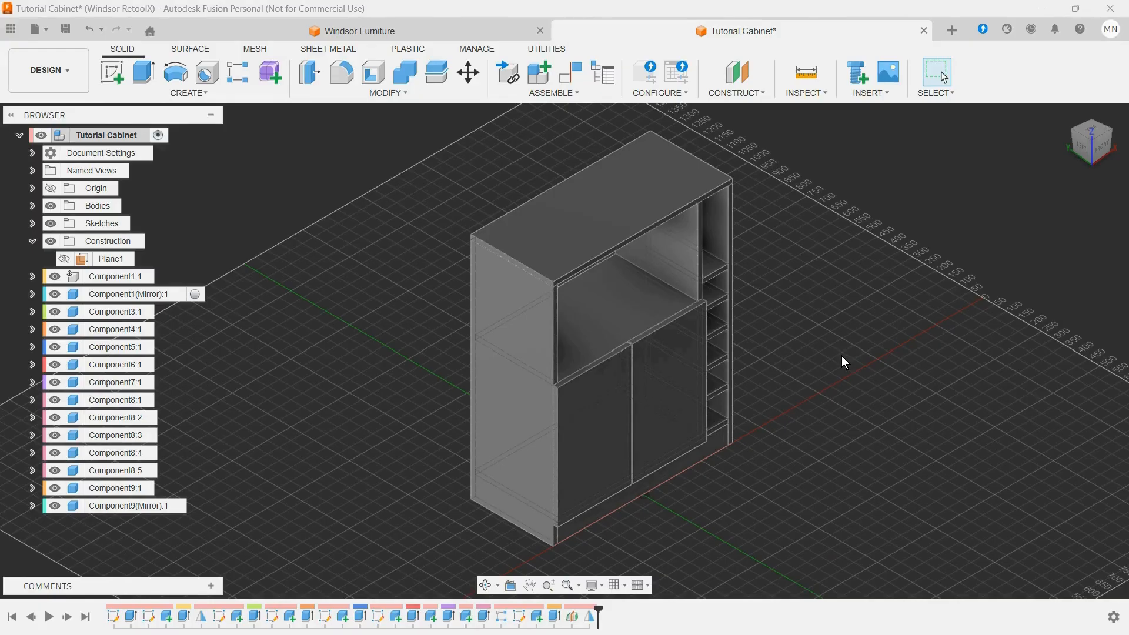
{"action": "middle_click_drag", "start_coordinate": [842, 355], "coordinate": [668, 455], "text": "shift"}
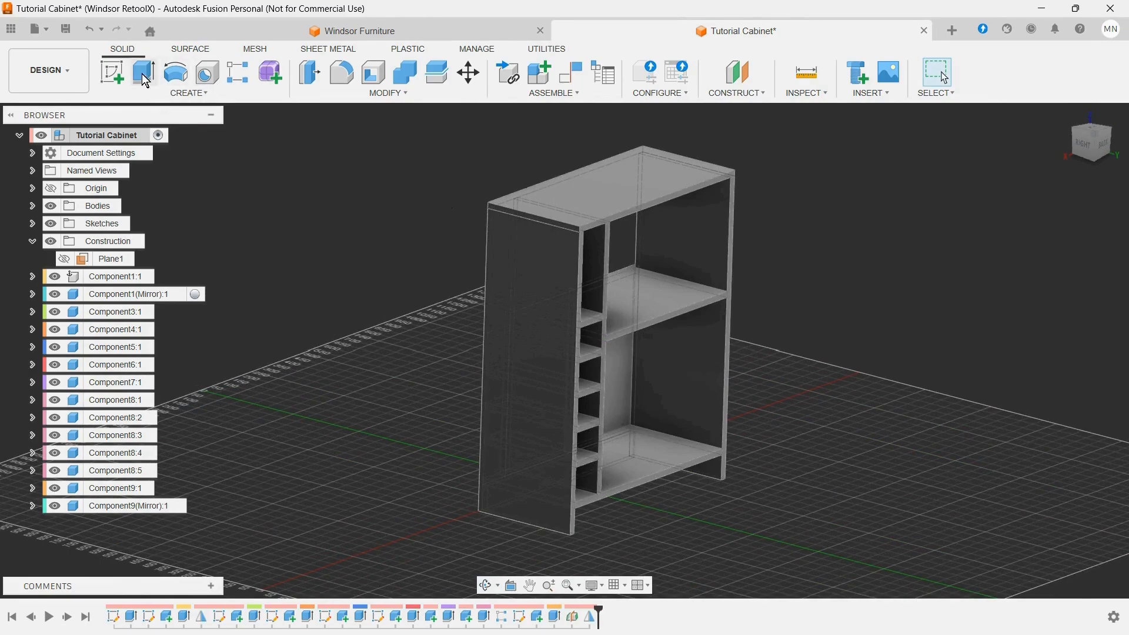
{"action": "left_click", "coordinate": [112, 72]}
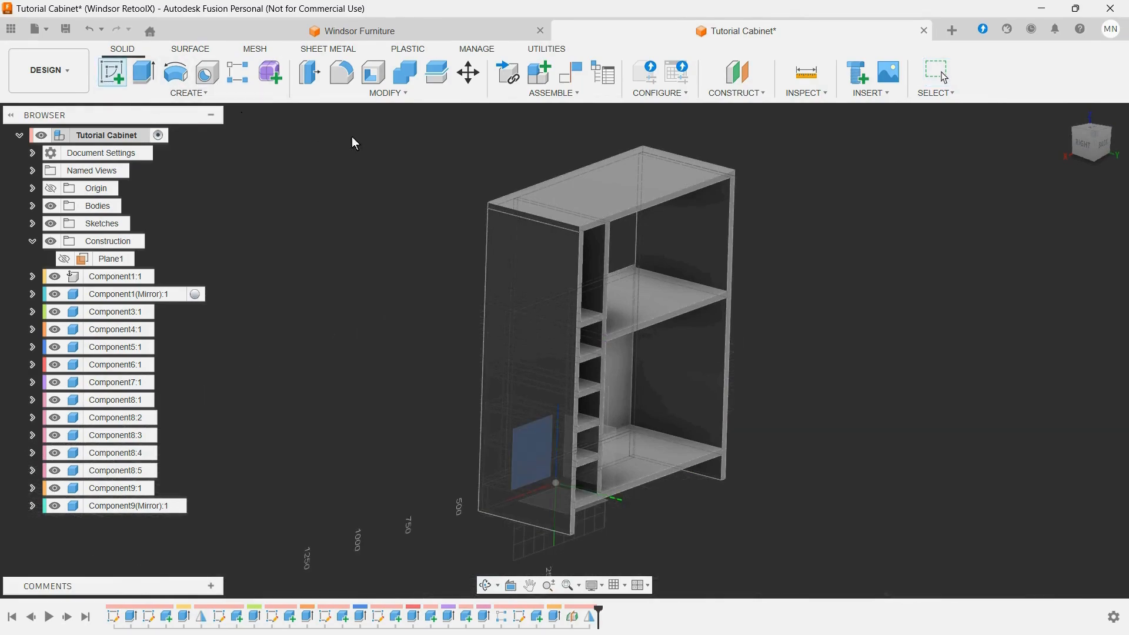
{"action": "left_click", "coordinate": [729, 309]}
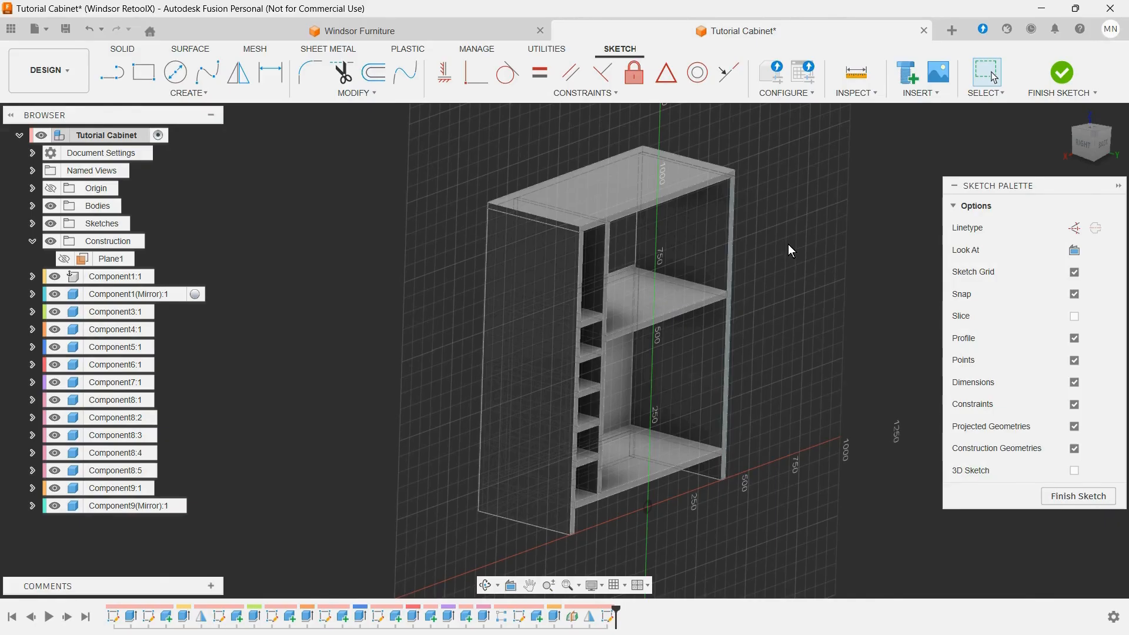
Step: Draw a two-point rectangle across the cabinet's back, from one side panel's lower outer corner to near the opposite upper corner
{"action": "right_click", "coordinate": [789, 247]}
{"action": "left_click", "coordinate": [789, 287]}
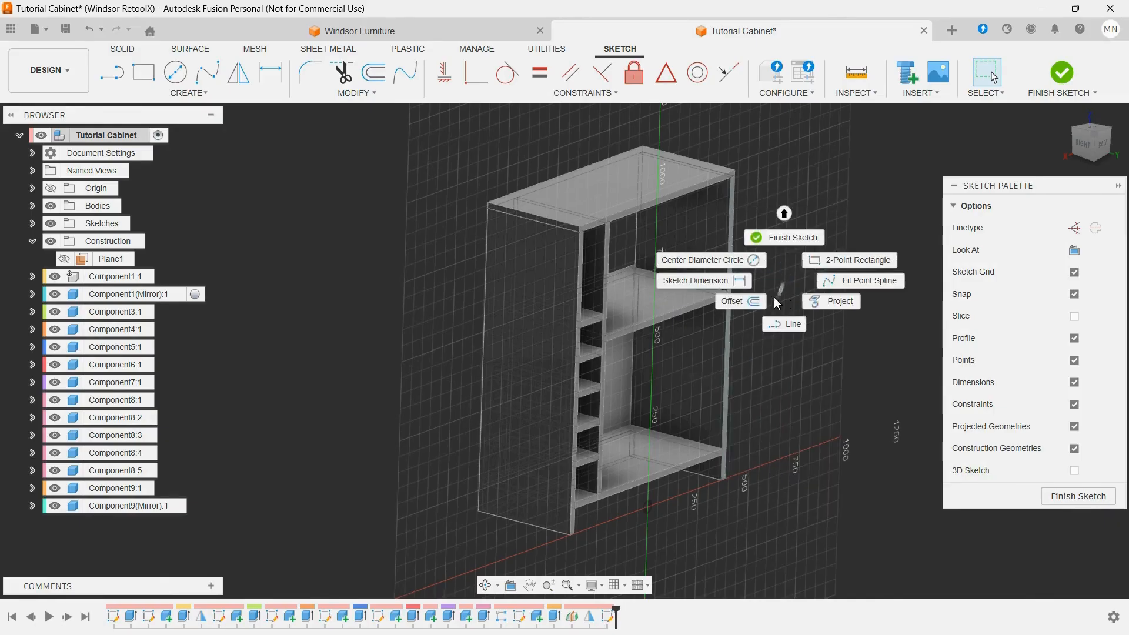
{"action": "left_click", "coordinate": [816, 263]}
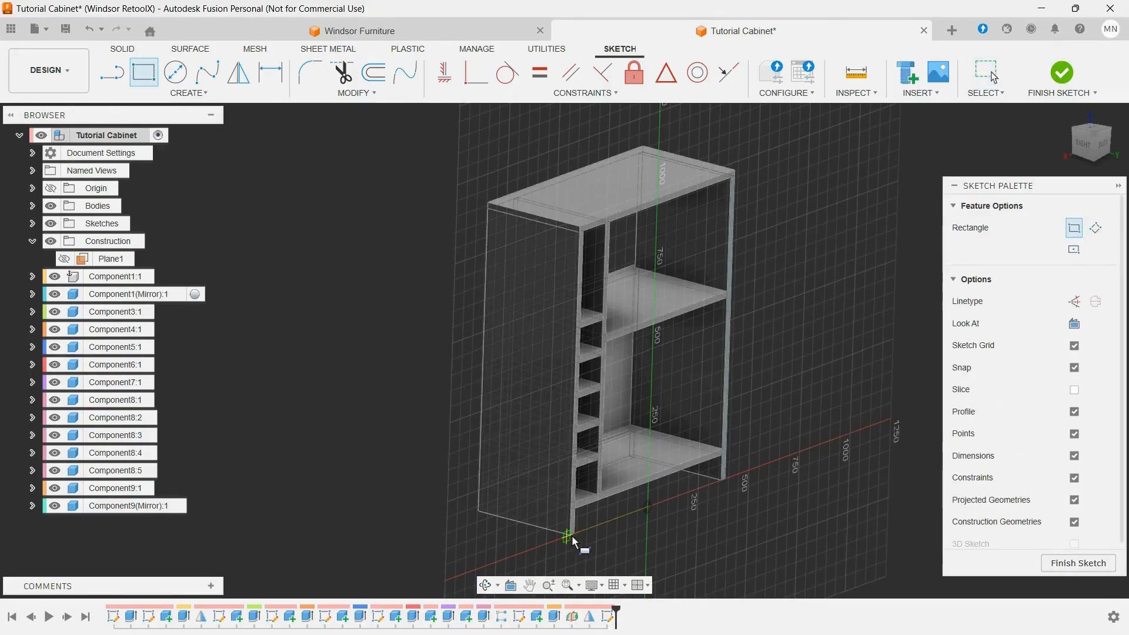
{"action": "scroll", "coordinate": [573, 544], "scroll_direction": "up", "scroll_amount": 5}
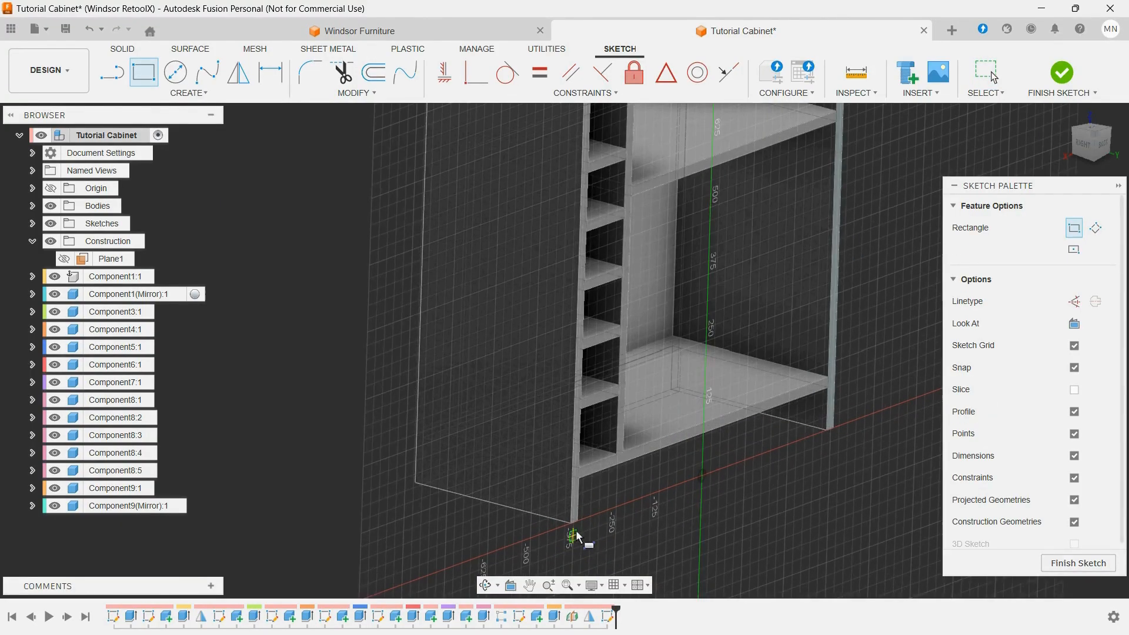
{"action": "scroll", "coordinate": [856, 429], "scroll_direction": "up", "scroll_amount": 3}
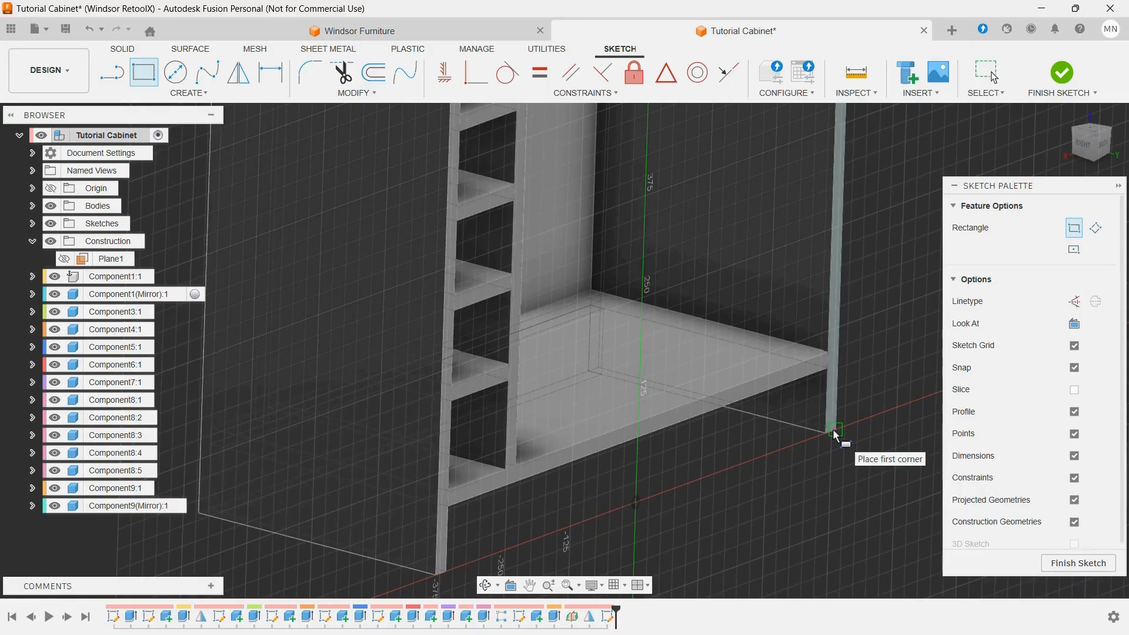
{"action": "left_click", "coordinate": [832, 428]}
{"action": "scroll", "coordinate": [831, 428], "scroll_direction": "down", "scroll_amount": 3}
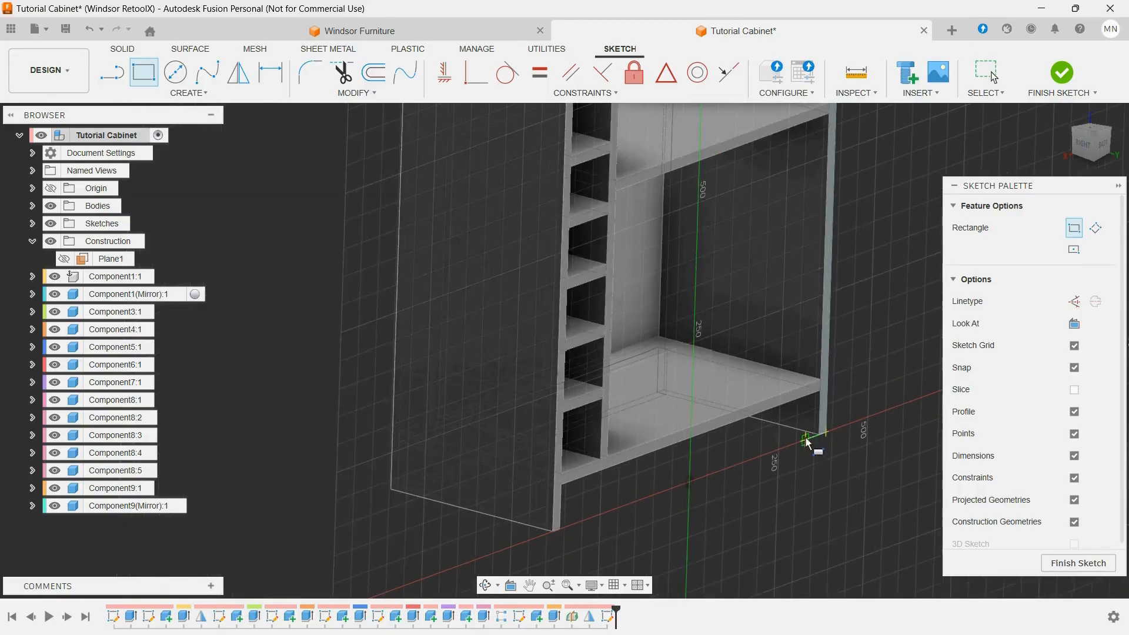
{"action": "scroll", "coordinate": [805, 443], "scroll_direction": "down", "scroll_amount": 3}
{"action": "scroll", "coordinate": [734, 245], "scroll_direction": "up", "scroll_amount": 5}
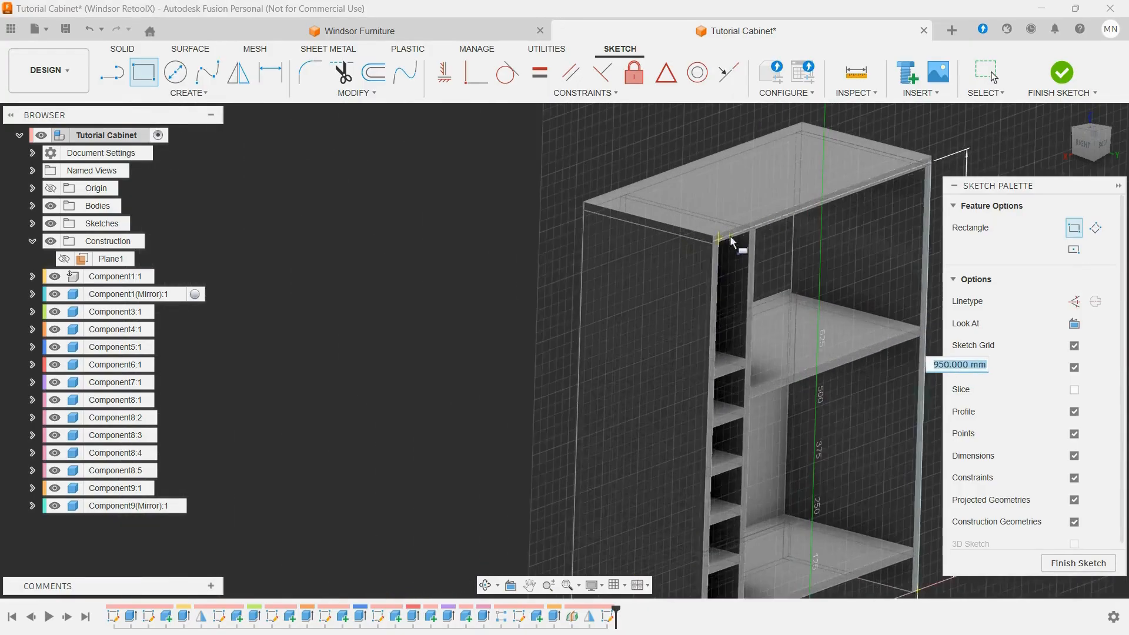
{"action": "scroll", "coordinate": [723, 235], "scroll_direction": "up", "scroll_amount": 2}
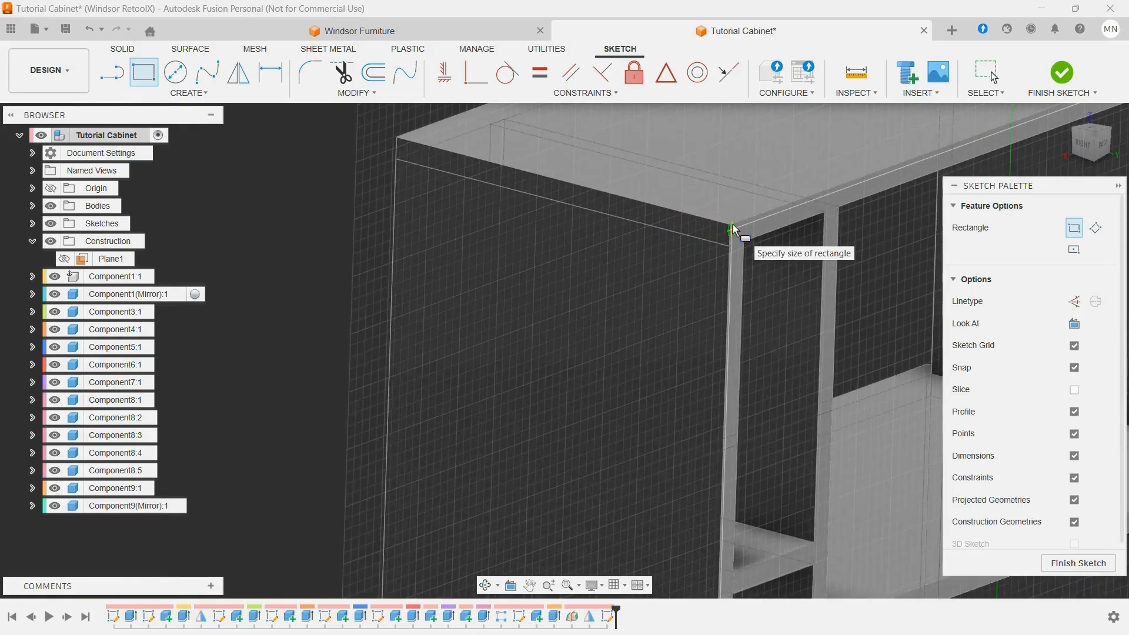
{"action": "scroll", "coordinate": [734, 231], "scroll_direction": "up", "scroll_amount": 3}
{"action": "left_click", "coordinate": [755, 194]}
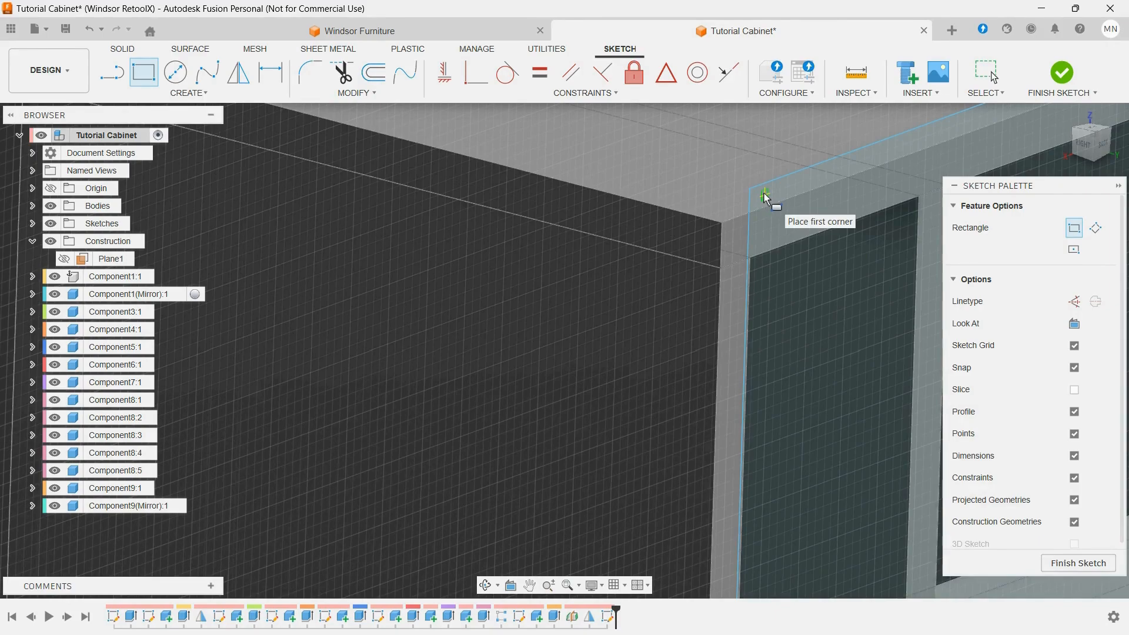
Step: Make the rectangle's loose upper corner coincident with the cabinet's outer top rear corner and finish the sketch
{"action": "key", "text": "Escape"}
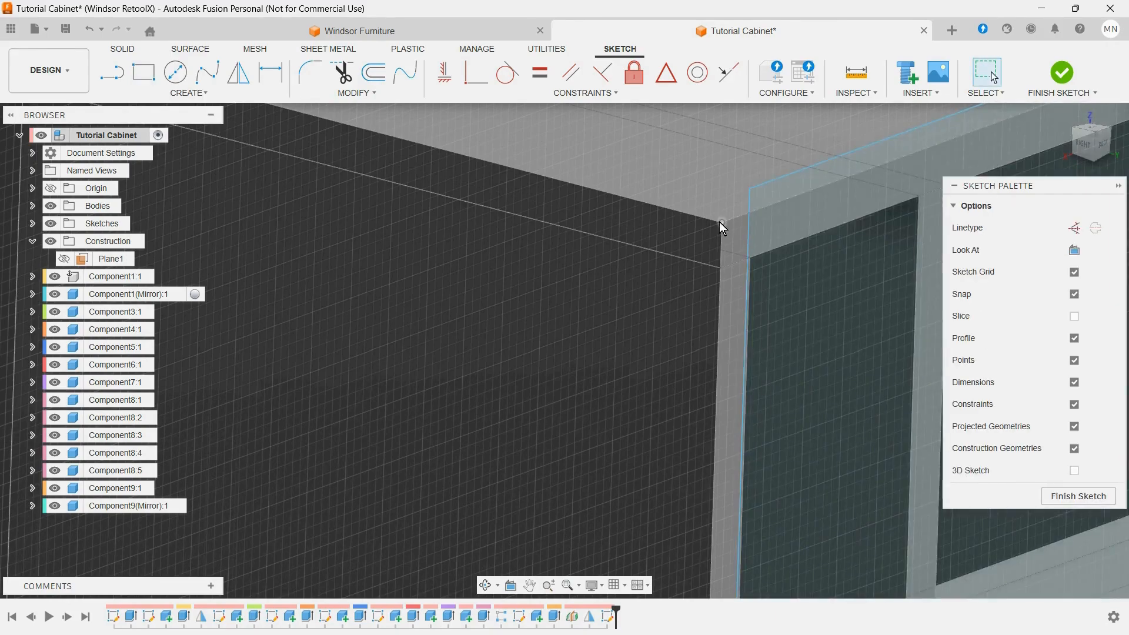
{"action": "left_click", "coordinate": [750, 187]}
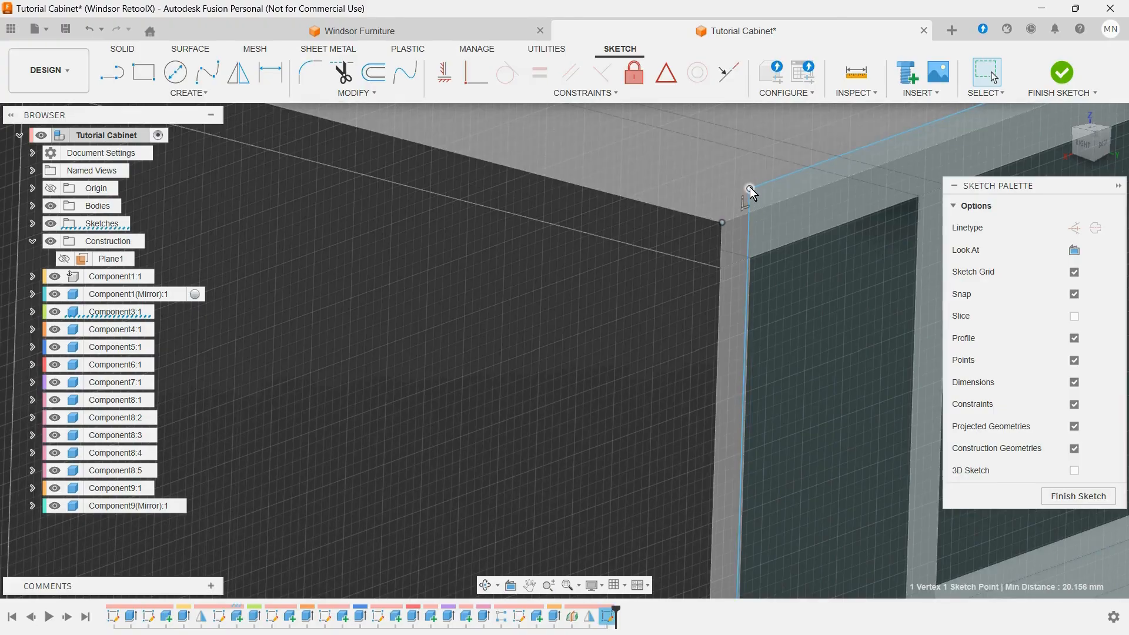
{"action": "left_click", "coordinate": [471, 84]}
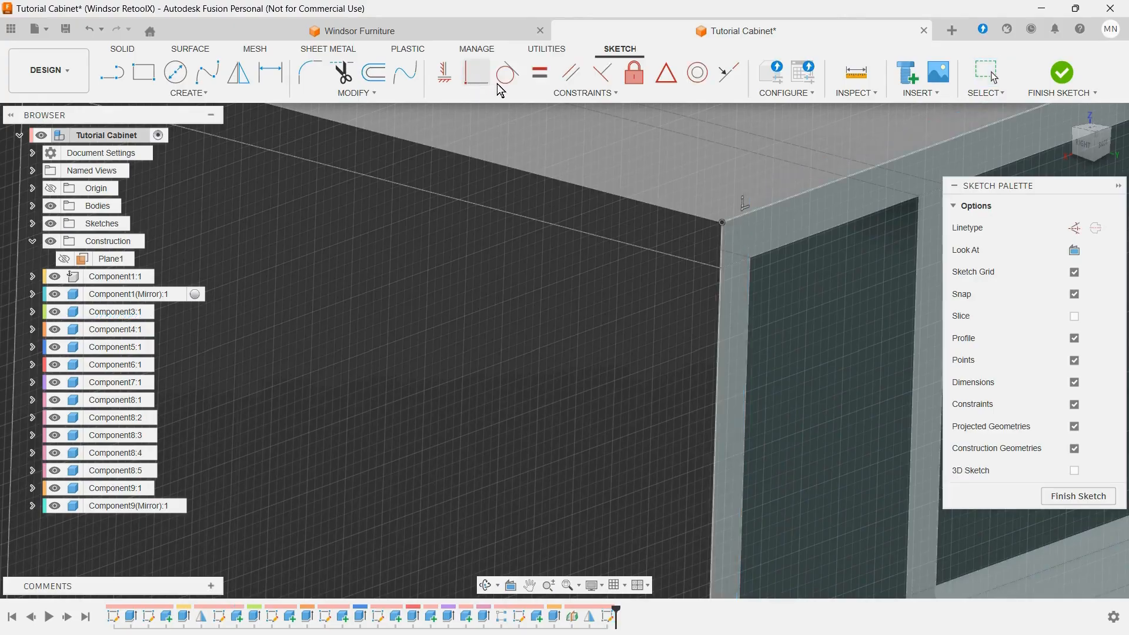
{"action": "scroll", "coordinate": [615, 191], "scroll_direction": "down", "scroll_amount": 5}
{"action": "scroll", "coordinate": [575, 199], "scroll_direction": "down", "scroll_amount": 3}
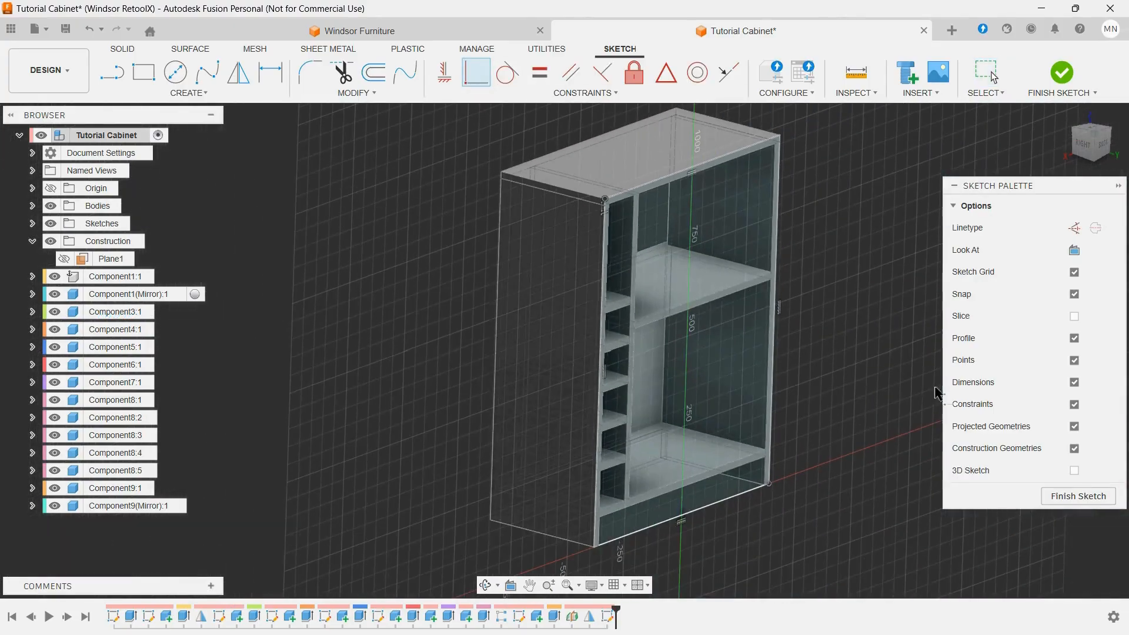
{"action": "left_click", "coordinate": [1077, 496]}
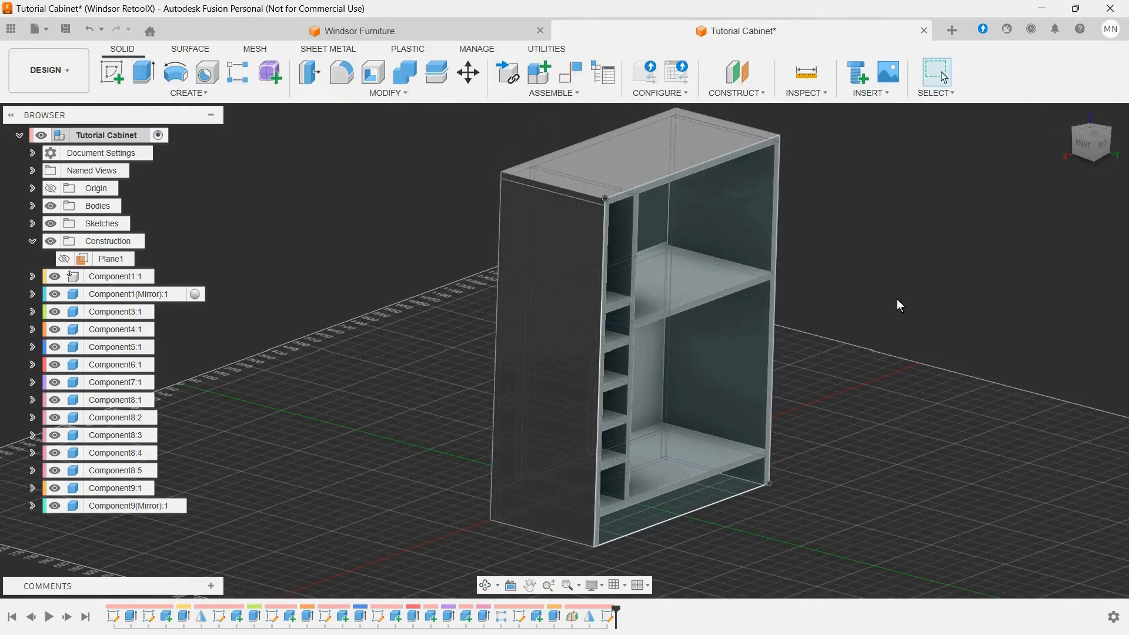
Step: Extrude both back profiles, including the narrow strip along the side panel's edge, by MDF_188 as a new component
{"action": "left_click", "coordinate": [143, 66]}
{"action": "left_click", "coordinate": [761, 402]}
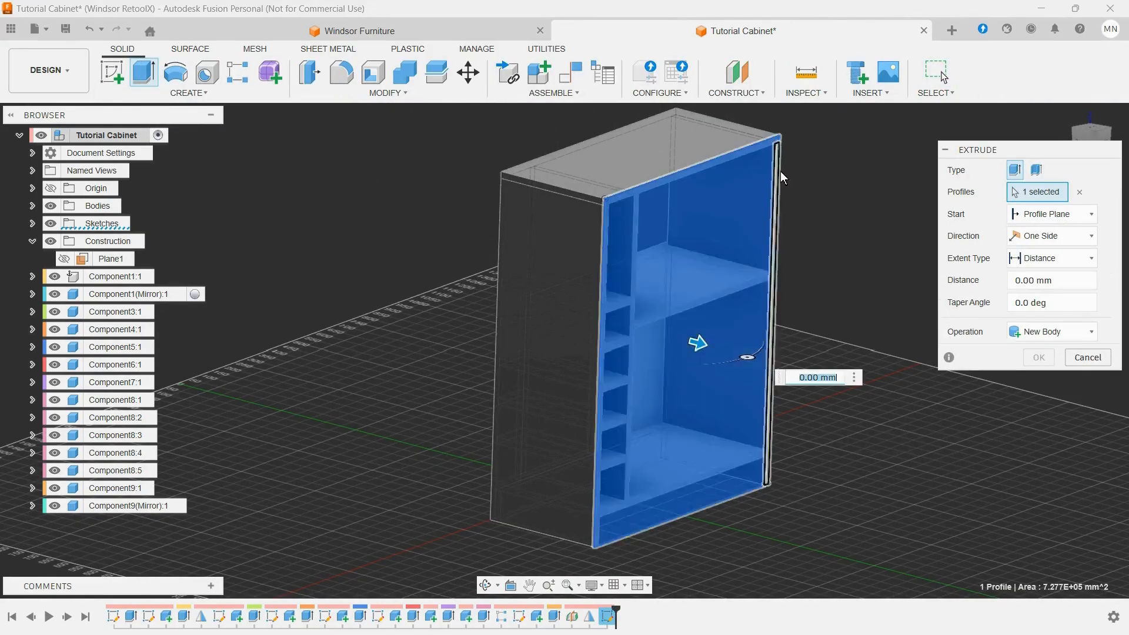
{"action": "scroll", "coordinate": [782, 143], "scroll_direction": "up", "scroll_amount": 6}
{"action": "left_click", "coordinate": [770, 160]}
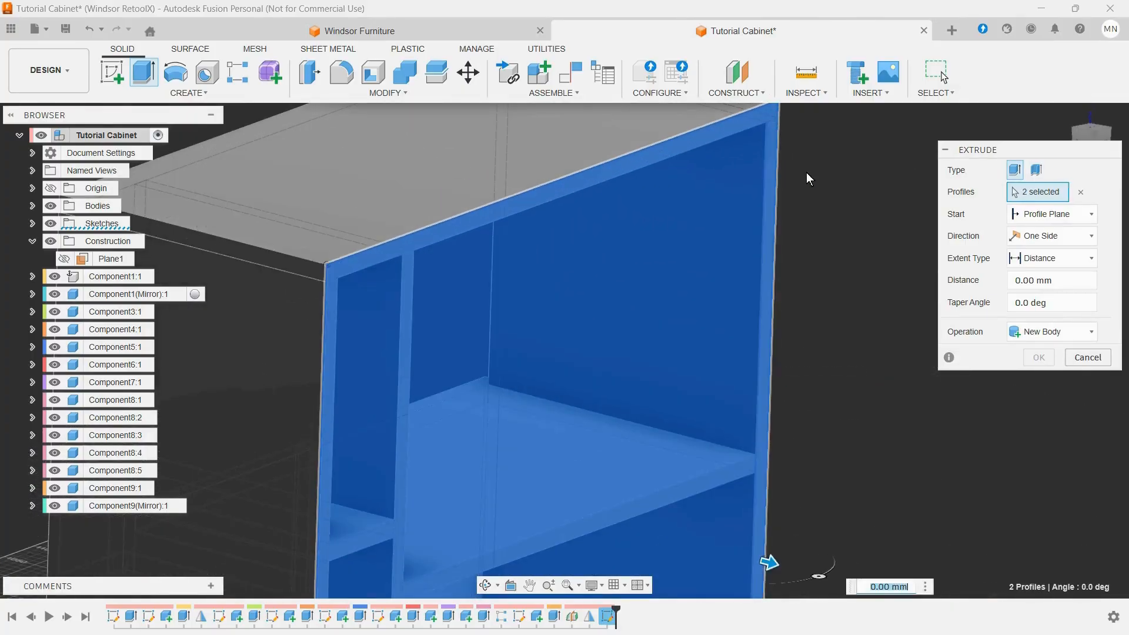
{"action": "scroll", "coordinate": [882, 249], "scroll_direction": "down", "scroll_amount": 5}
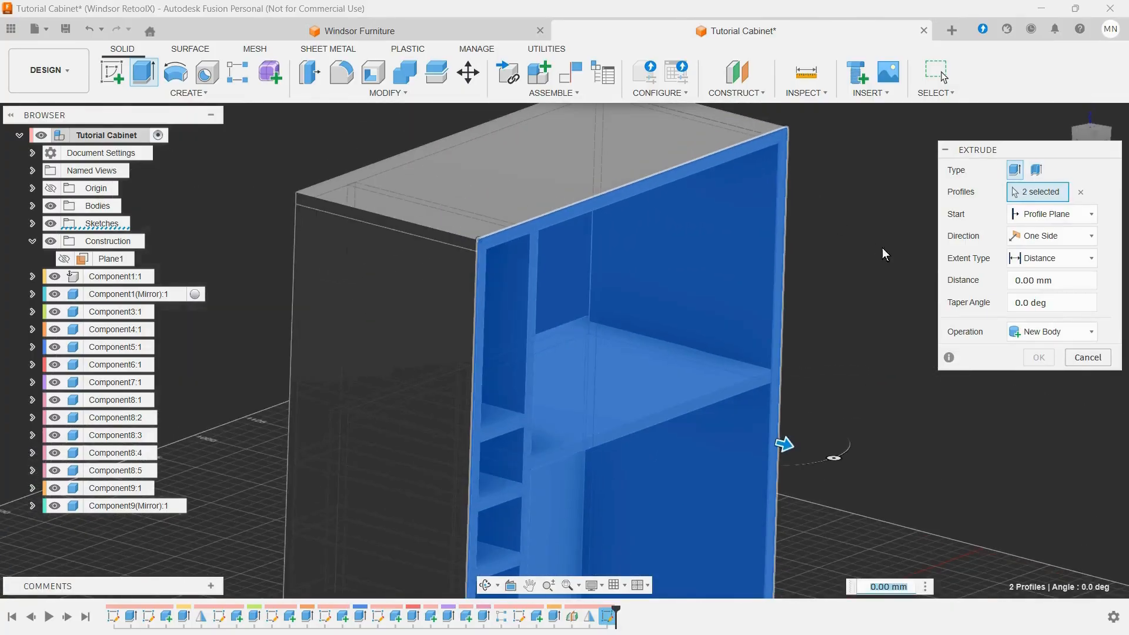
{"action": "left_click", "coordinate": [1093, 332]}
{"action": "left_click", "coordinate": [1037, 425]}
{"action": "left_click", "coordinate": [1066, 280]}
{"action": "left_click_drag", "start_coordinate": [1067, 280], "coordinate": [1004, 281]}
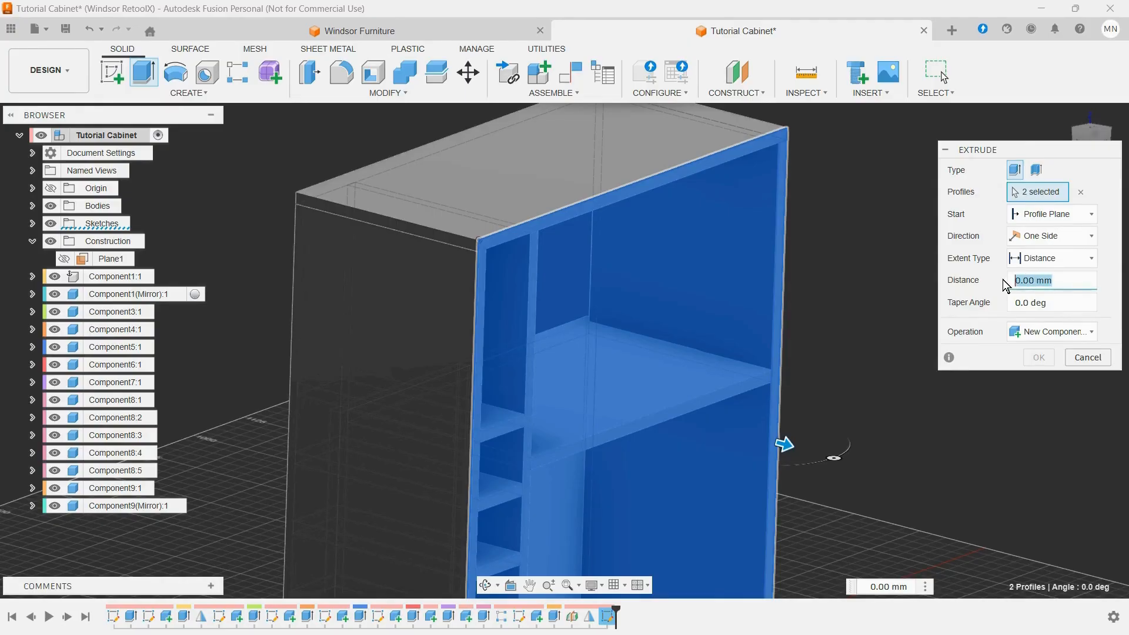
{"action": "type", "text": "m"}
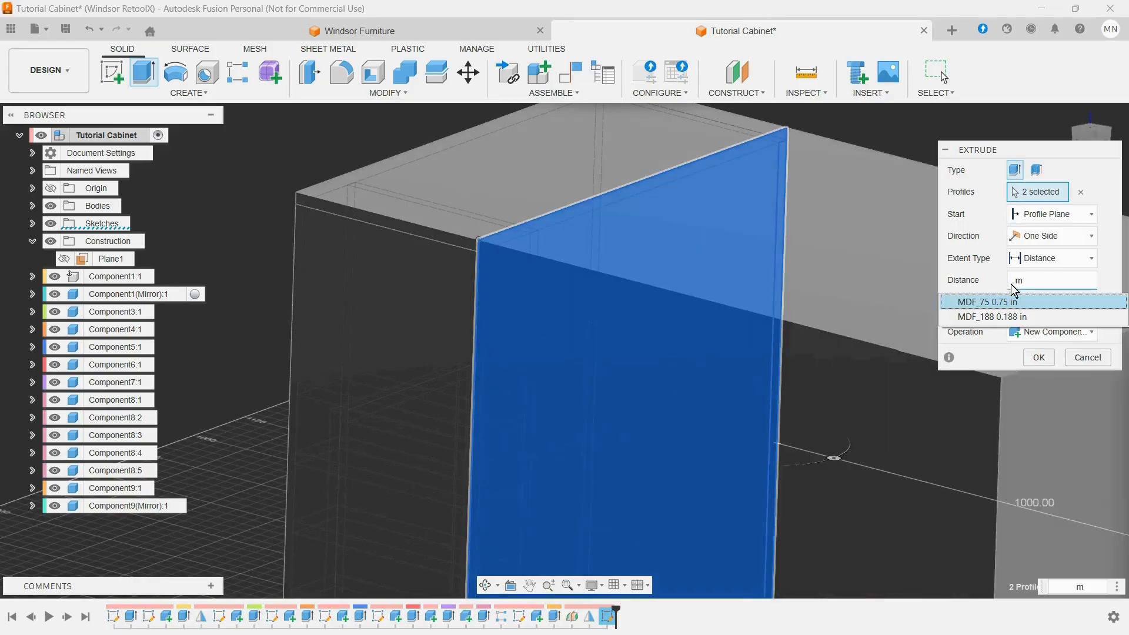
{"action": "left_click", "coordinate": [1019, 318]}
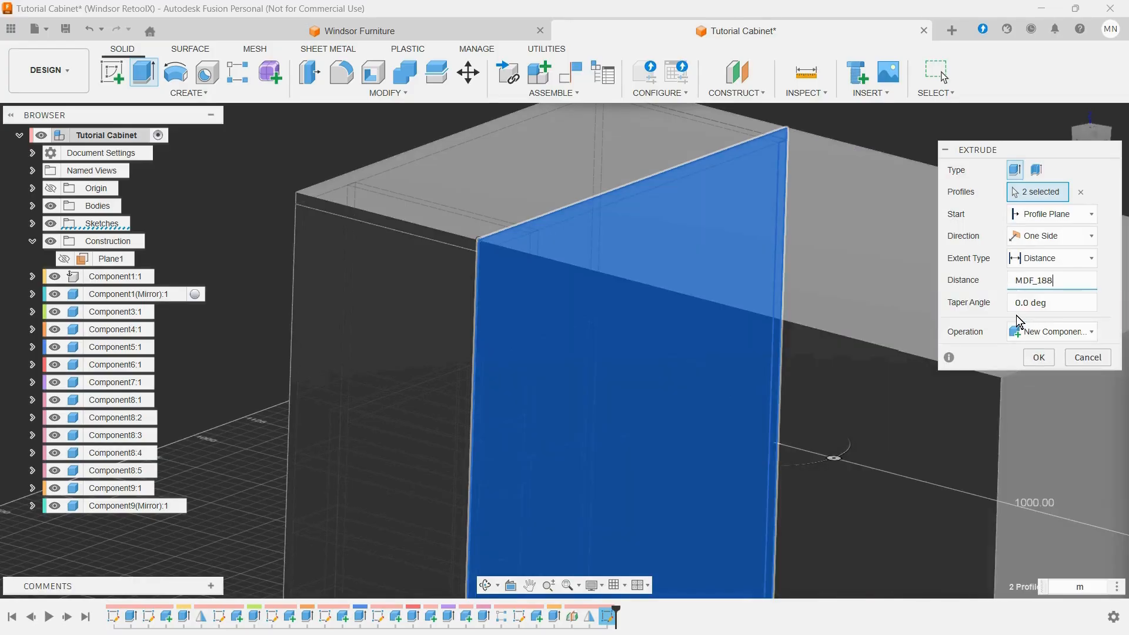
{"action": "left_click", "coordinate": [1035, 357]}
Step: Apply the Bamboo Dark - Semigloss appearance to all cabinet components, and collapse the Construction folder in the browser
{"action": "scroll", "coordinate": [855, 353], "scroll_direction": "down", "scroll_amount": 5}
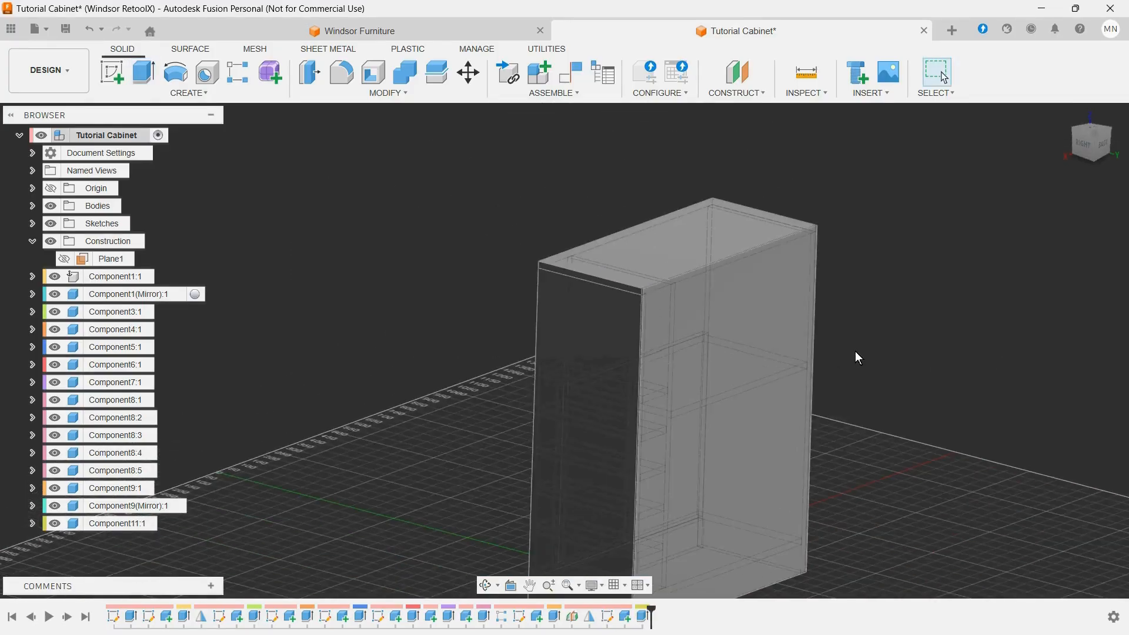
{"action": "left_click", "coordinate": [1066, 117]}
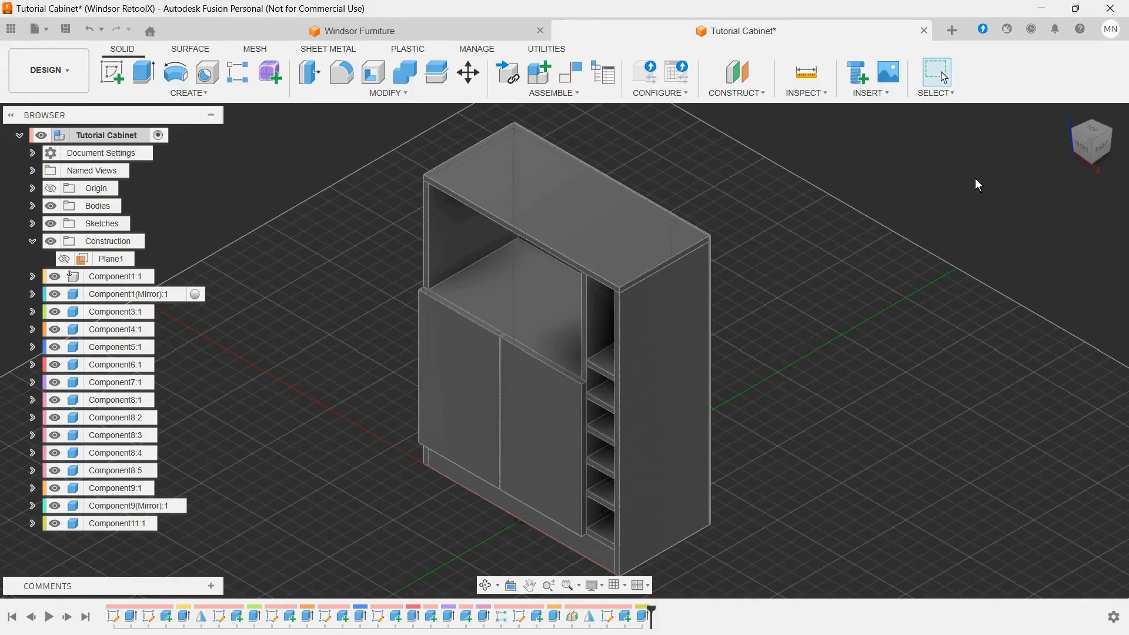
{"action": "key", "text": "a"}
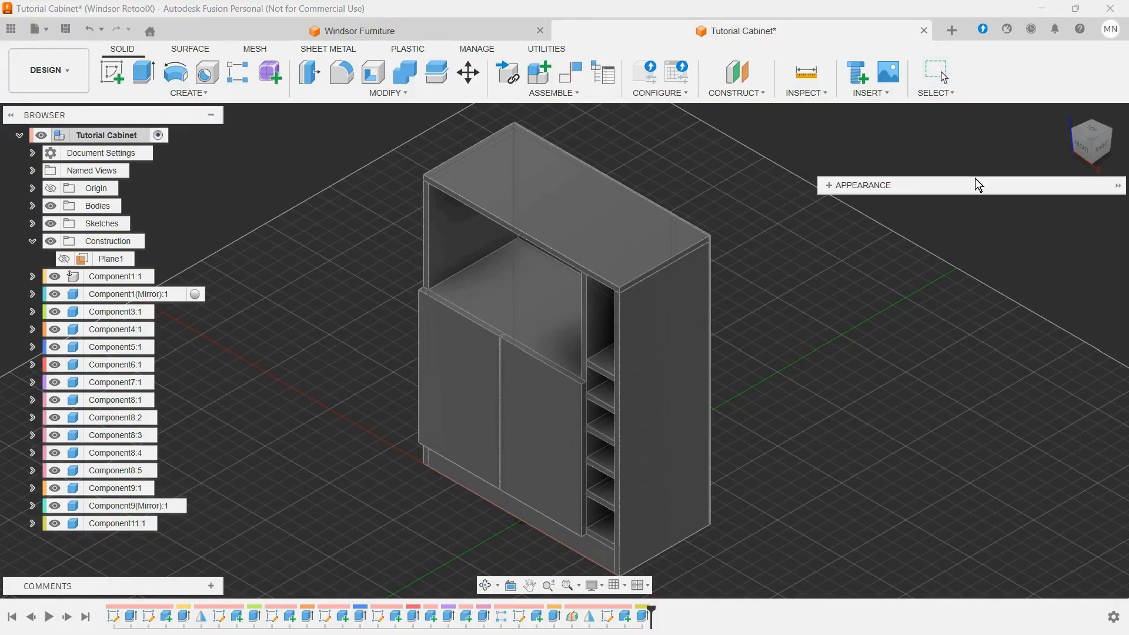
{"action": "left_click", "coordinate": [830, 186]}
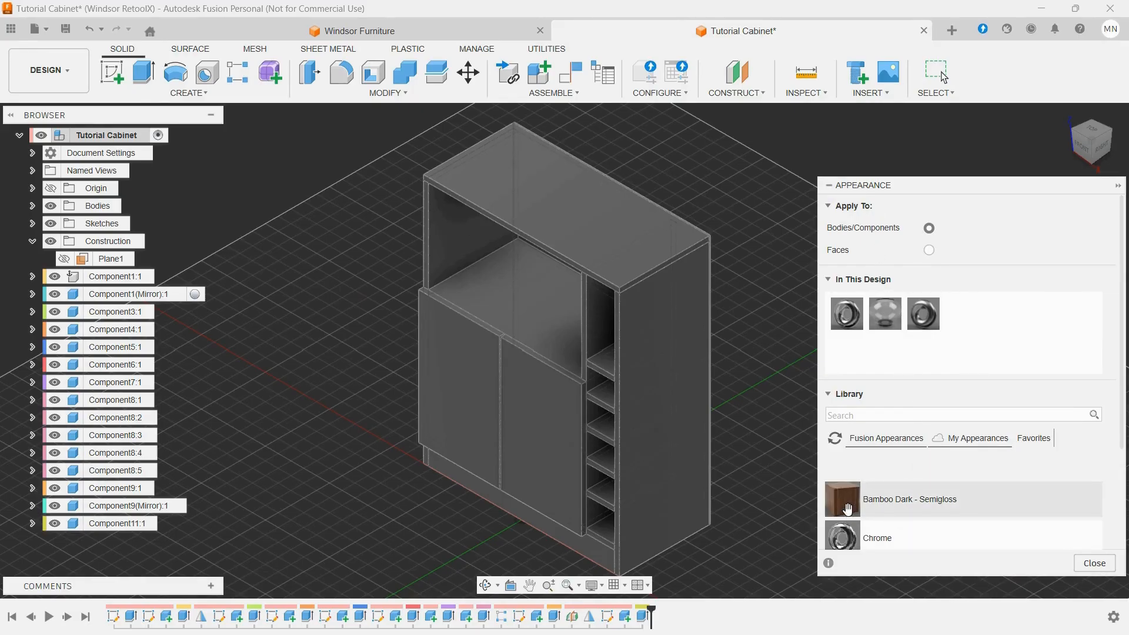
{"action": "scroll", "coordinate": [789, 399], "scroll_direction": "down", "scroll_amount": 3}
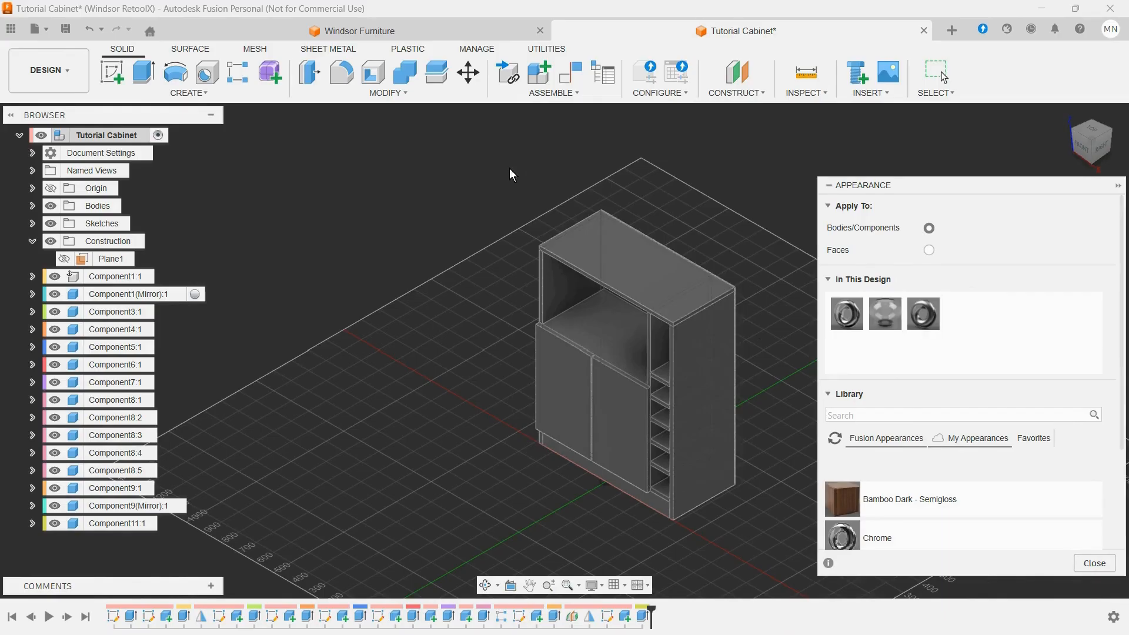
{"action": "left_click_drag", "start_coordinate": [509, 168], "coordinate": [750, 558]}
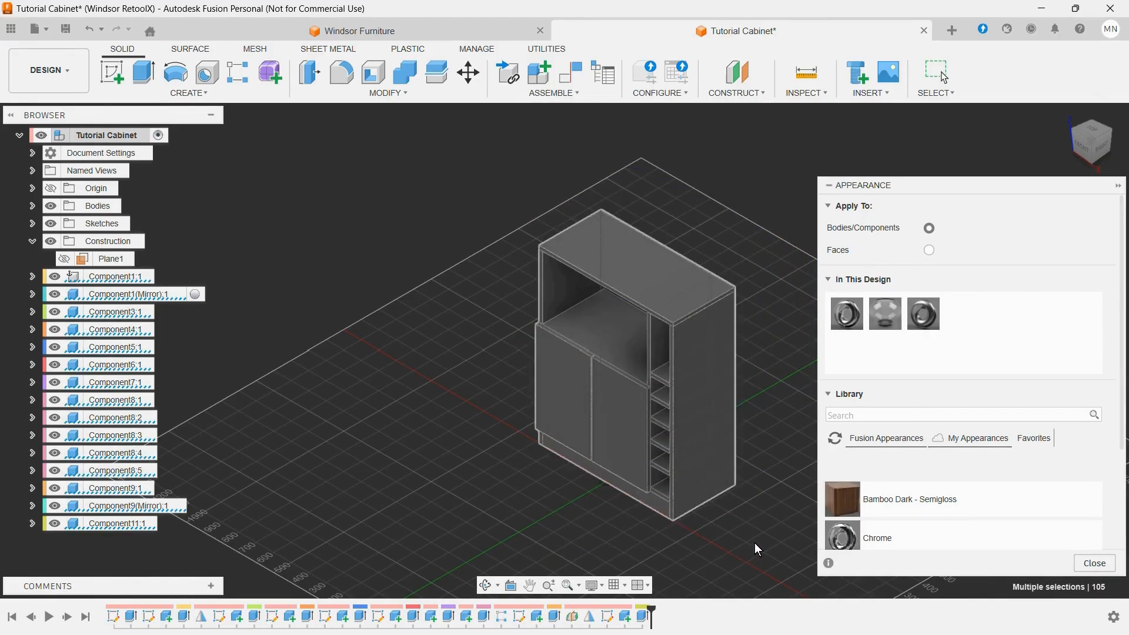
{"action": "left_click_drag", "start_coordinate": [845, 487], "coordinate": [714, 430]}
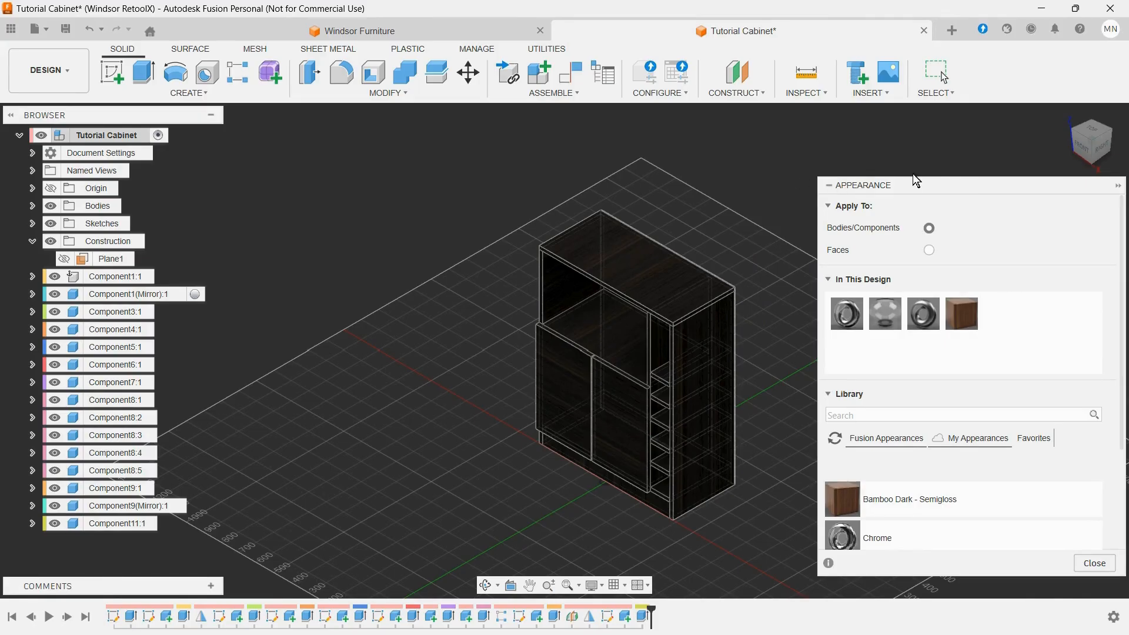
{"action": "left_click", "coordinate": [829, 185]}
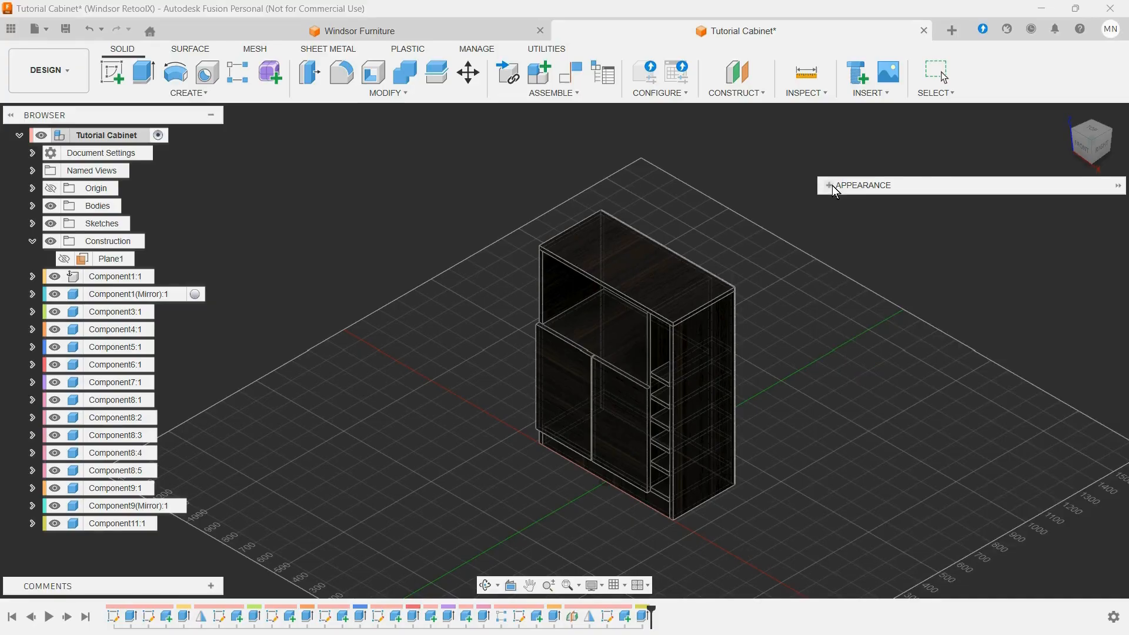
{"action": "key", "text": "Escape"}
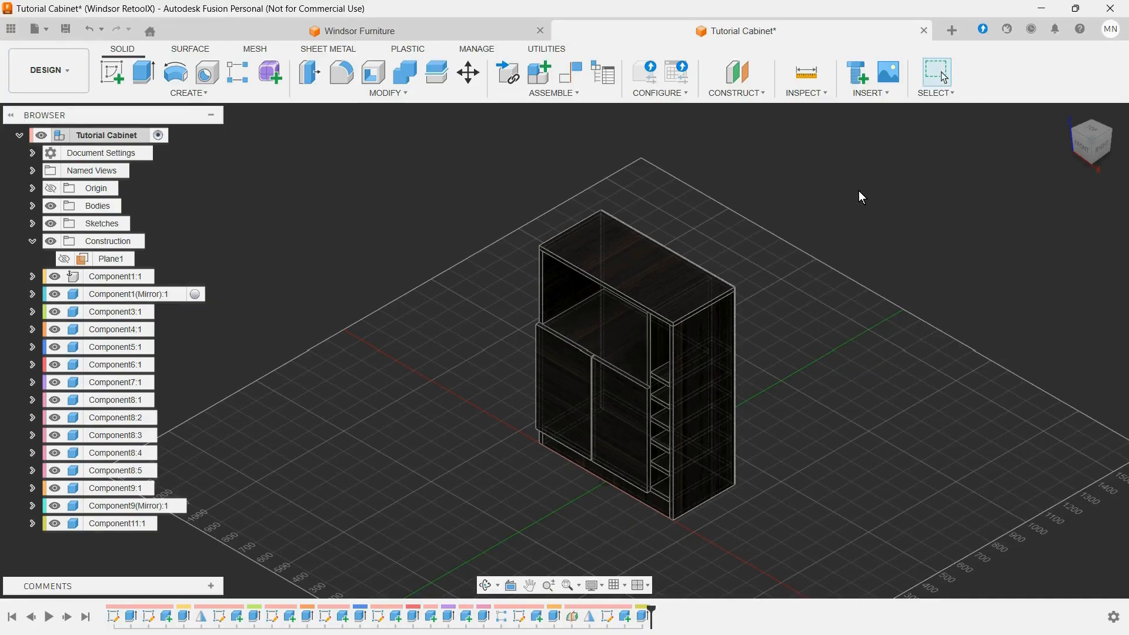
{"action": "left_click", "coordinate": [31, 241]}
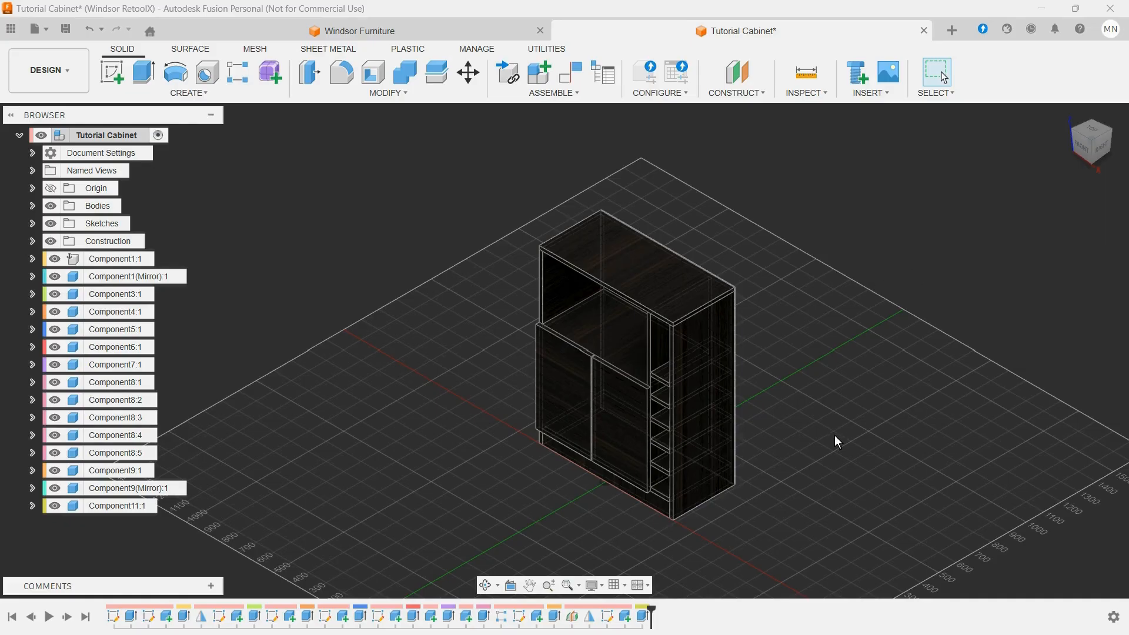
{"action": "scroll", "coordinate": [787, 481], "scroll_direction": "up", "scroll_amount": 2}
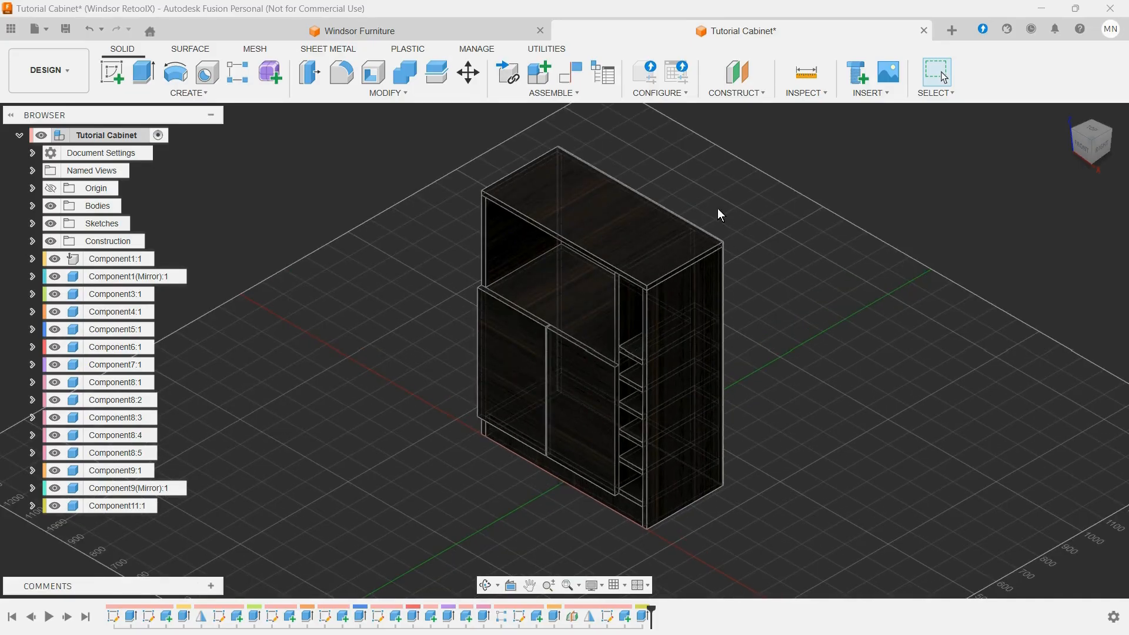
Step: Review the component properties of the uppermost narrow side shelf, Component8:5, including its general, manage and component details, and close them
{"action": "scroll", "coordinate": [713, 195], "scroll_direction": "up", "scroll_amount": 2}
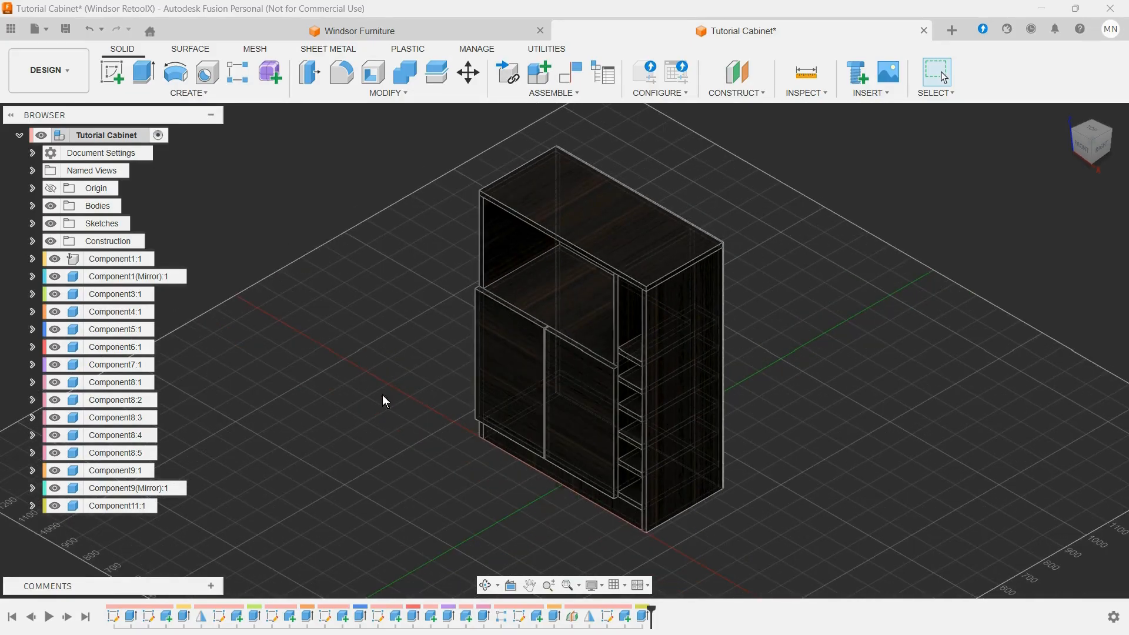
{"action": "right_click", "coordinate": [112, 459]}
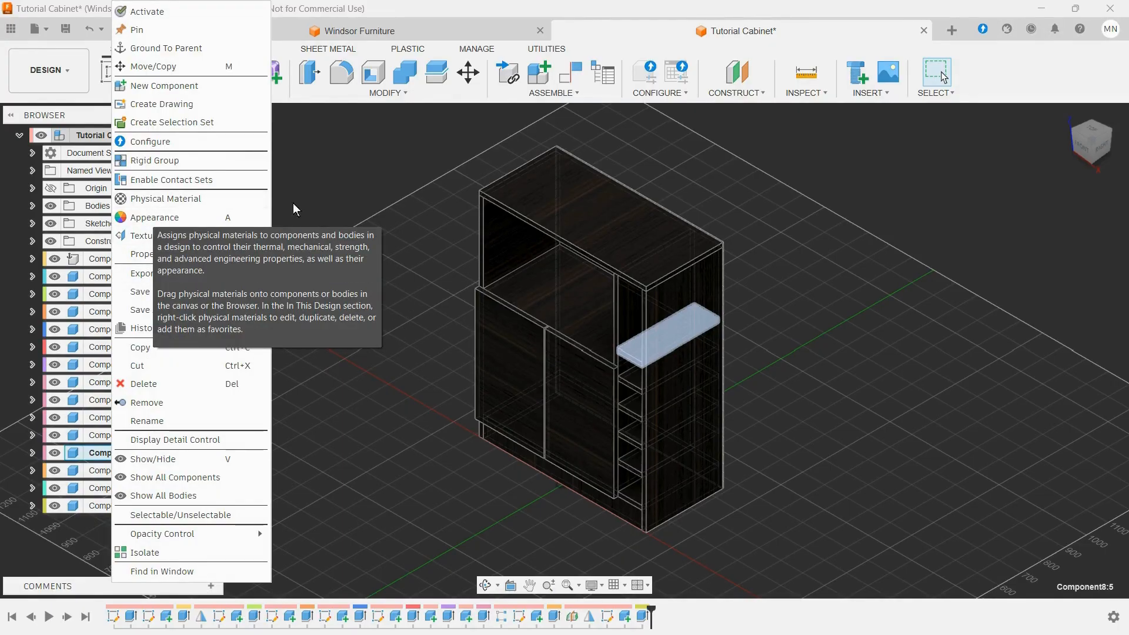
{"action": "left_click", "coordinate": [165, 254]}
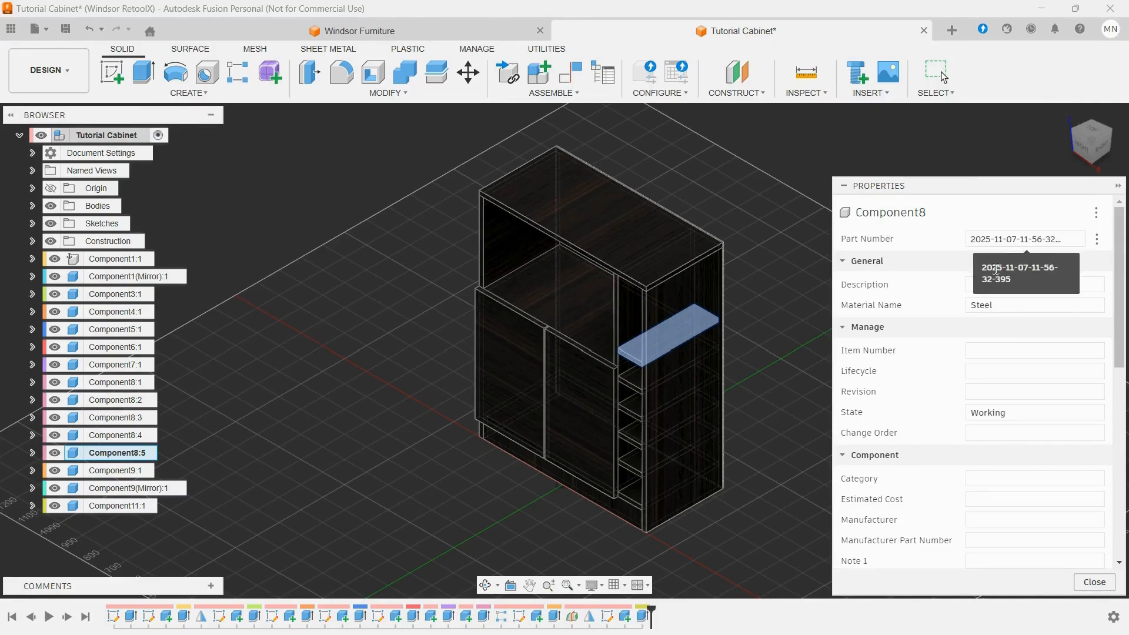
{"action": "scroll", "coordinate": [959, 451], "scroll_direction": "down", "scroll_amount": 3}
{"action": "scroll", "coordinate": [957, 452], "scroll_direction": "down", "scroll_amount": 7}
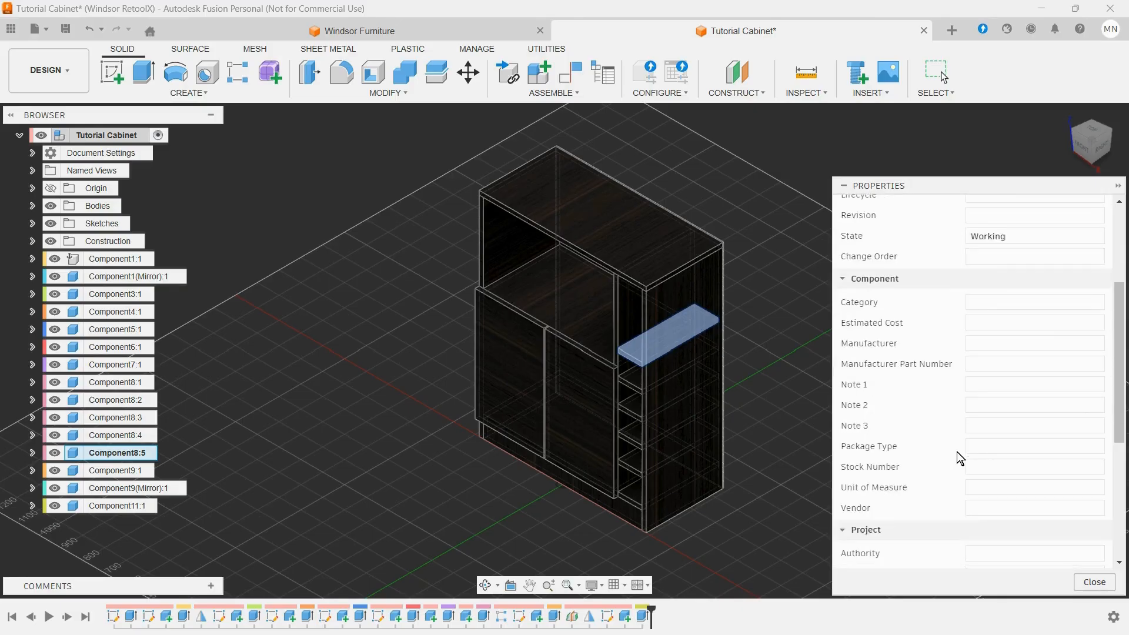
{"action": "scroll", "coordinate": [958, 452], "scroll_direction": "up", "scroll_amount": 9}
{"action": "scroll", "coordinate": [957, 458], "scroll_direction": "up", "scroll_amount": 2}
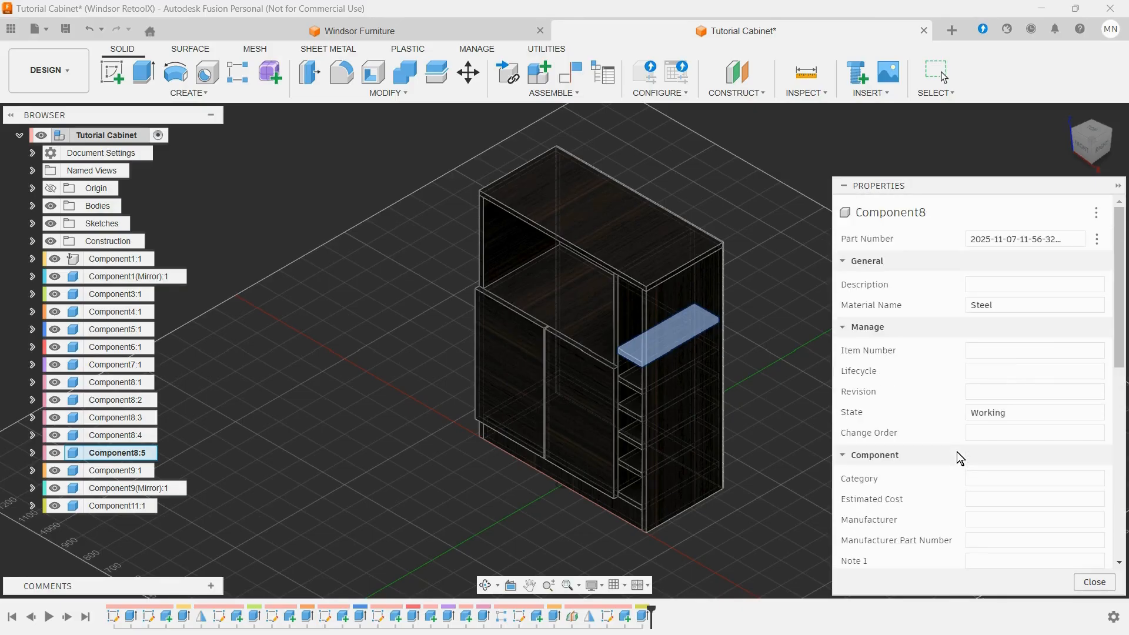
{"action": "left_click", "coordinate": [1095, 583]}
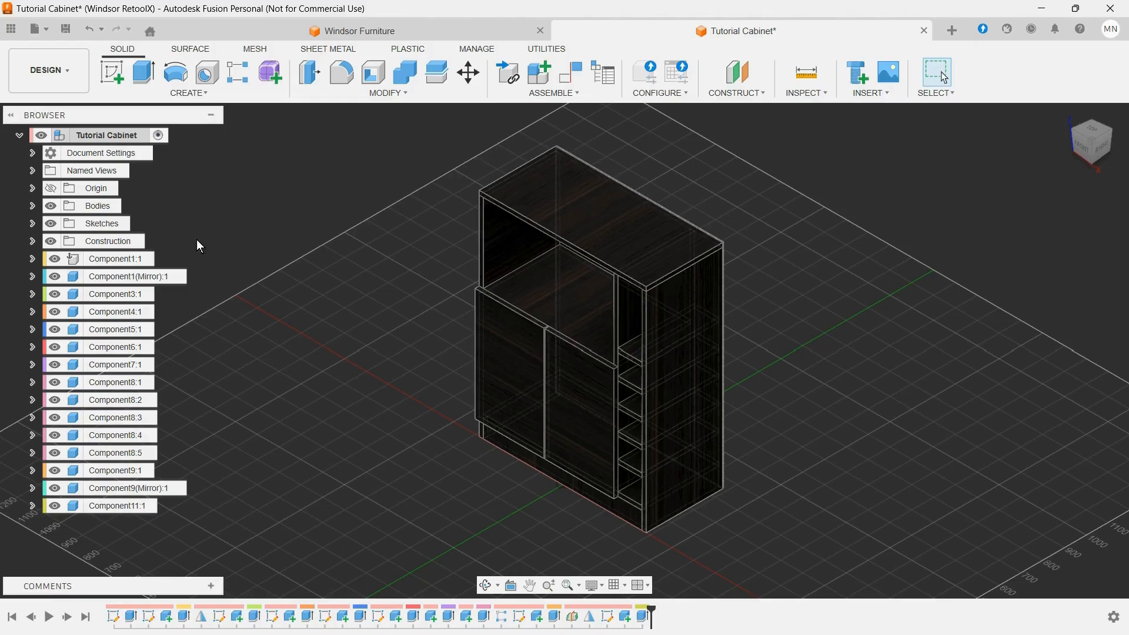
Step: Expand the cabinet's Bodies folder and highlight the hidden Body1 to inspect the overall envelope around the components
{"action": "left_click", "coordinate": [31, 205]}
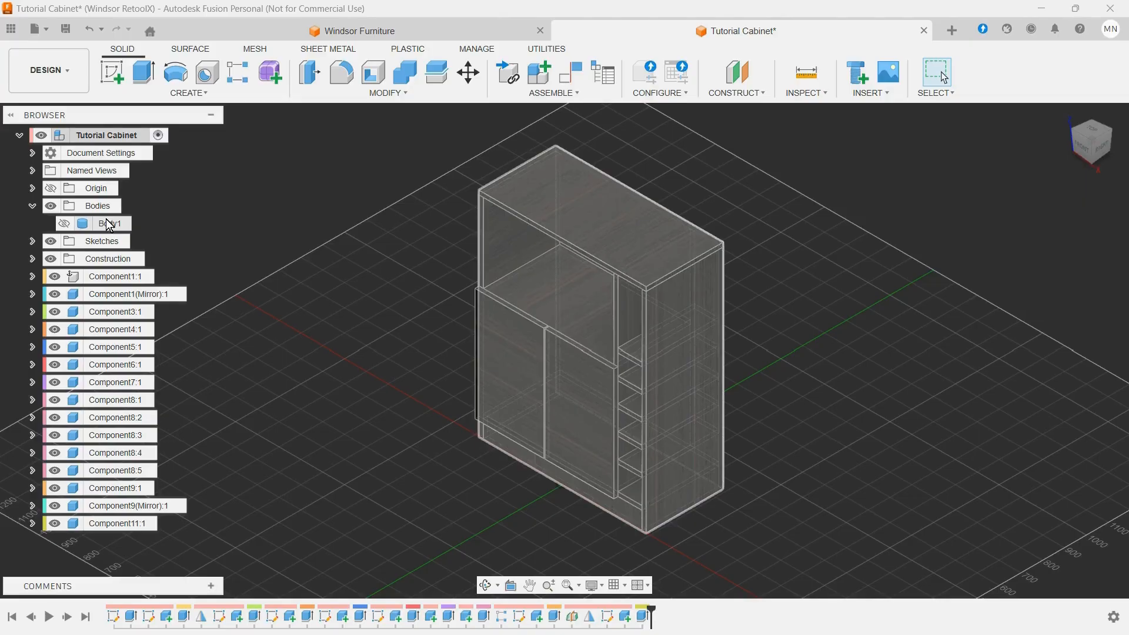
{"action": "left_click", "coordinate": [108, 223]}
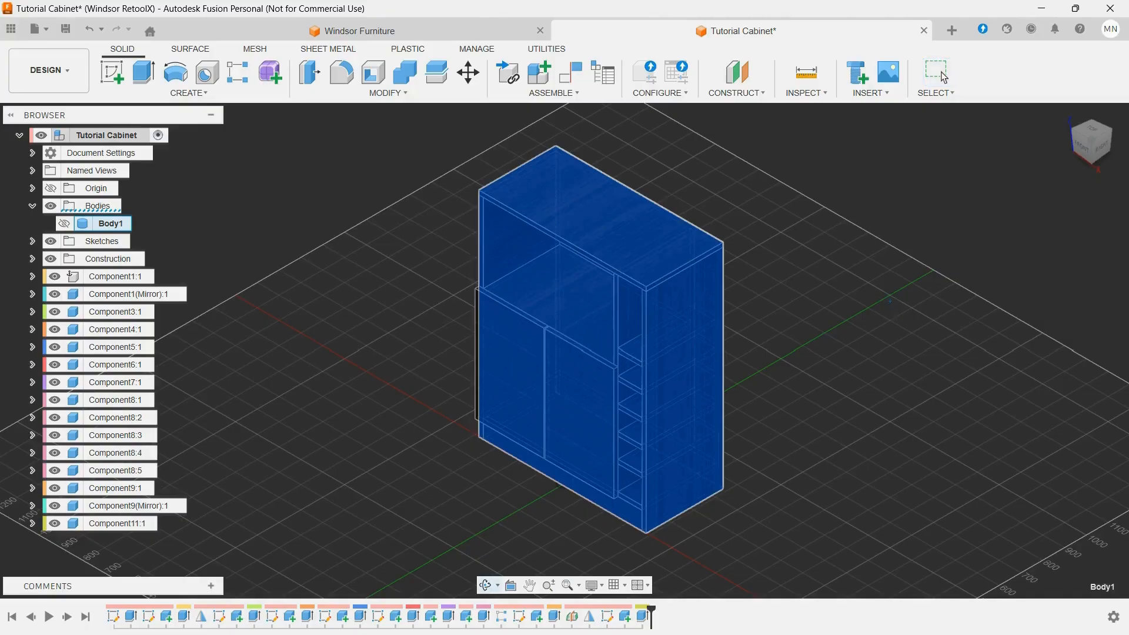
{"action": "middle_click_drag", "start_coordinate": [890, 302], "coordinate": [902, 272], "text": "shift"}
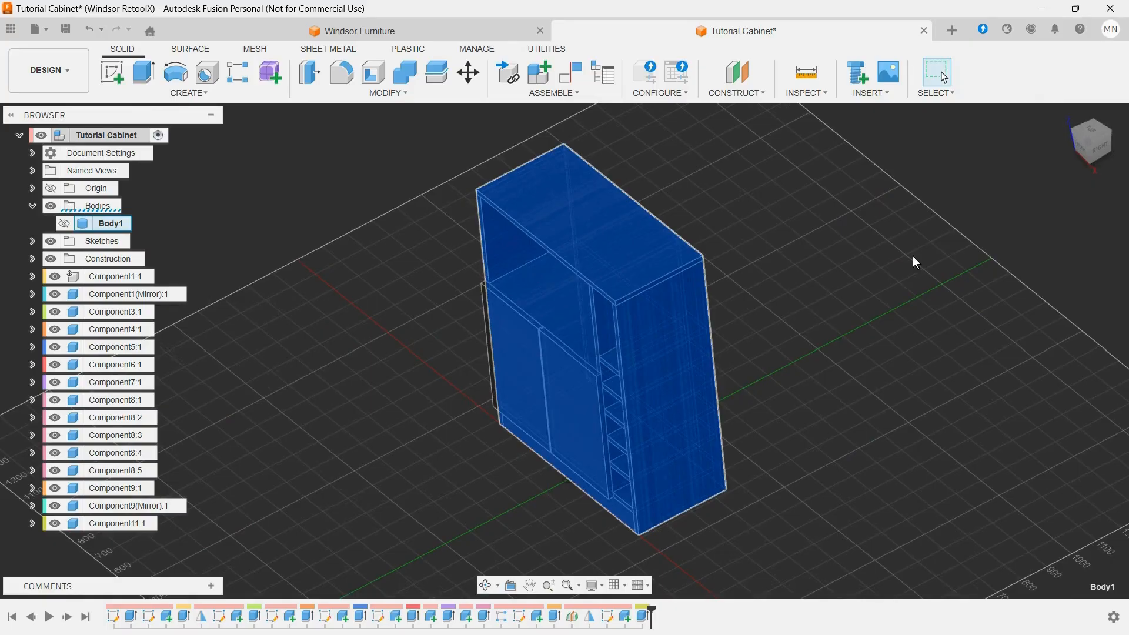
{"action": "left_click", "coordinate": [996, 200]}
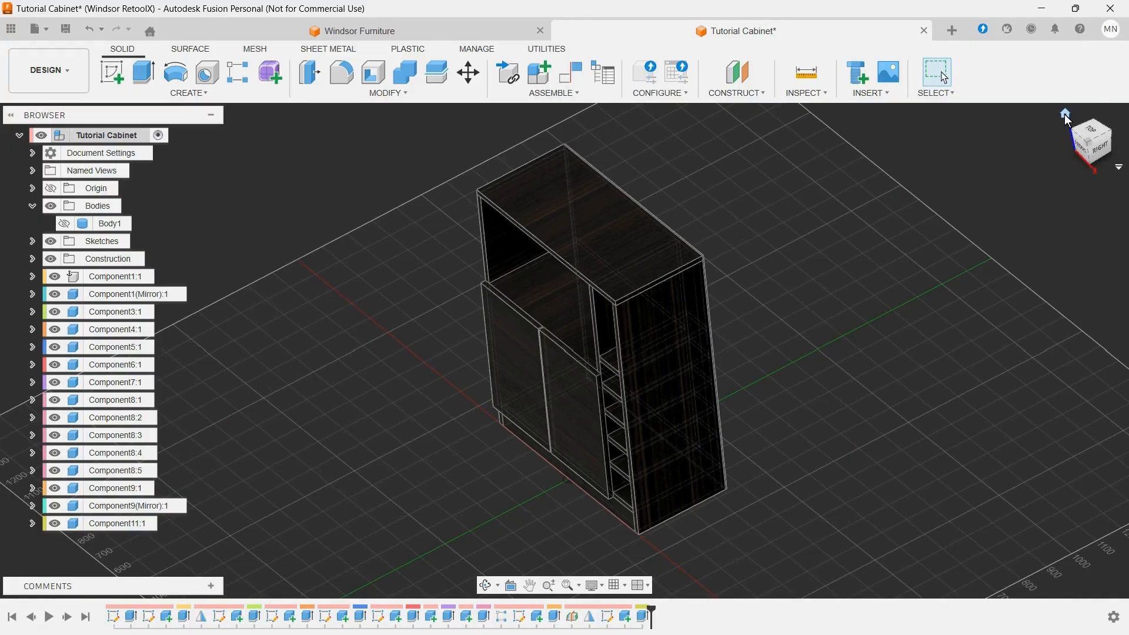
{"action": "left_click", "coordinate": [1065, 115]}
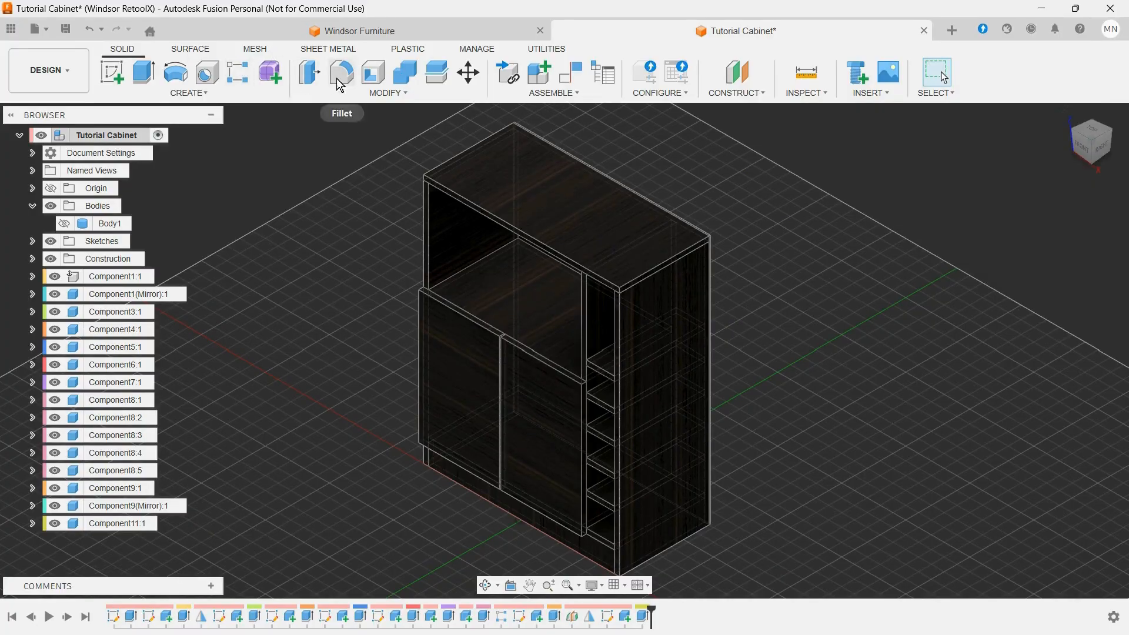
Step: Open the design's parameters and resize their window so the list sits beside the fully visible cabinet
{"action": "left_click", "coordinate": [388, 91]}
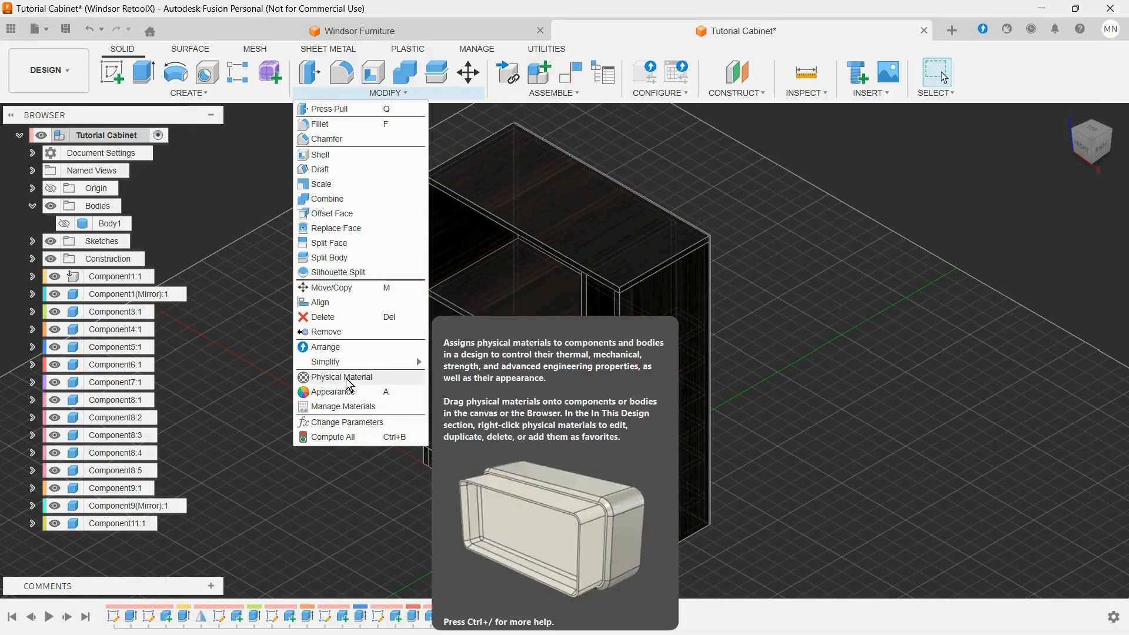
{"action": "left_click", "coordinate": [346, 421]}
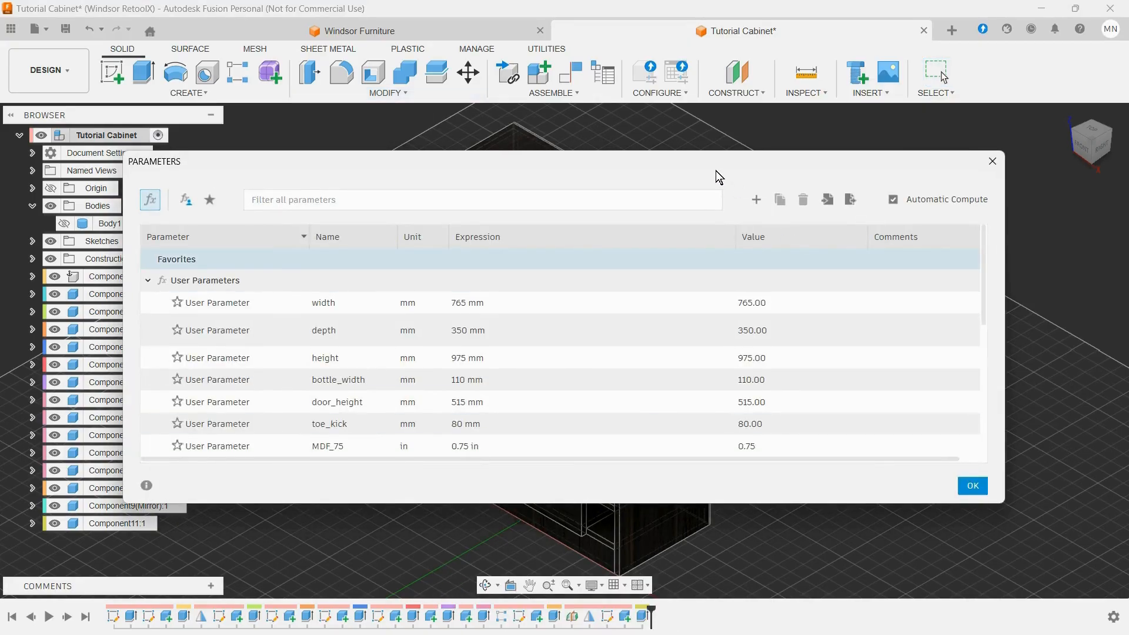
{"action": "left_click_drag", "start_coordinate": [715, 170], "coordinate": [816, 212]}
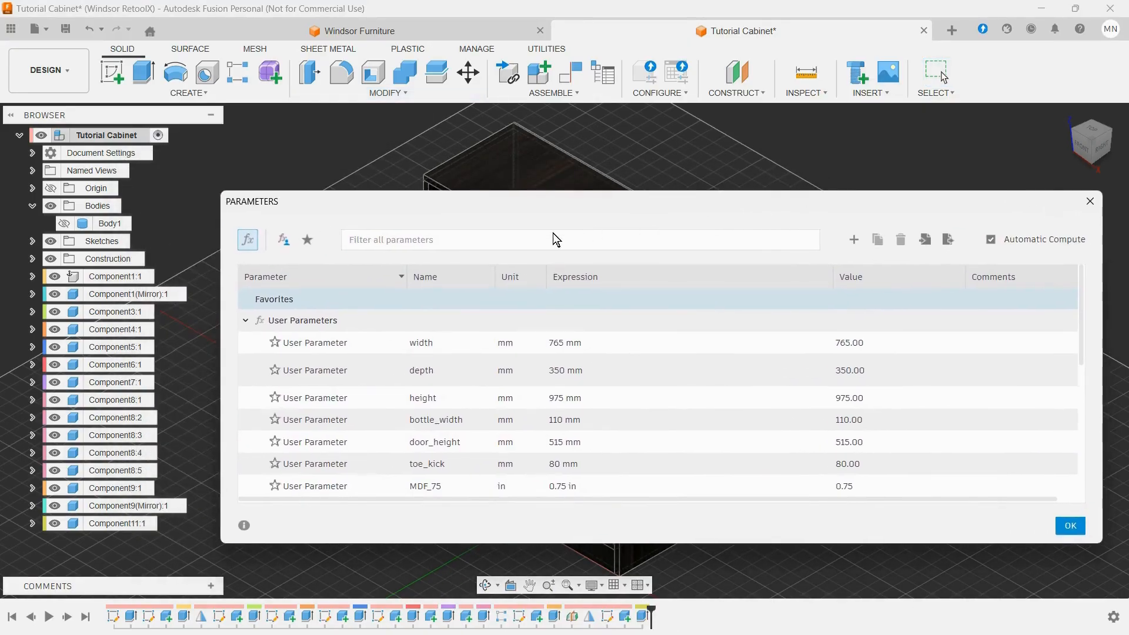
{"action": "left_click_drag", "start_coordinate": [222, 193], "coordinate": [726, 164]}
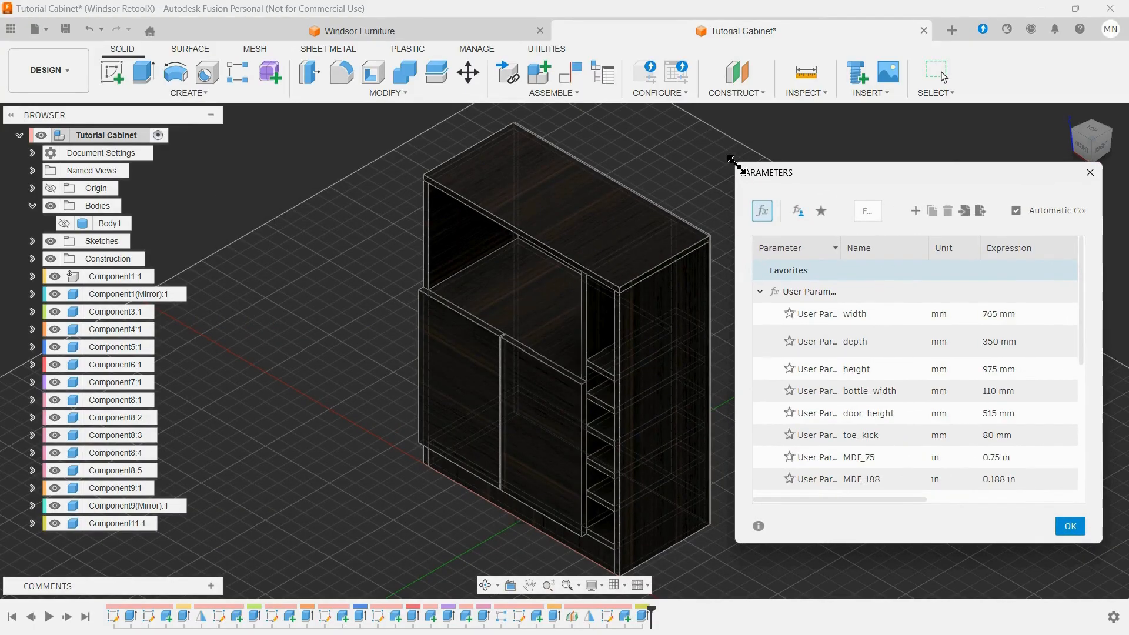
{"action": "middle_click_drag", "start_coordinate": [687, 182], "coordinate": [645, 185]}
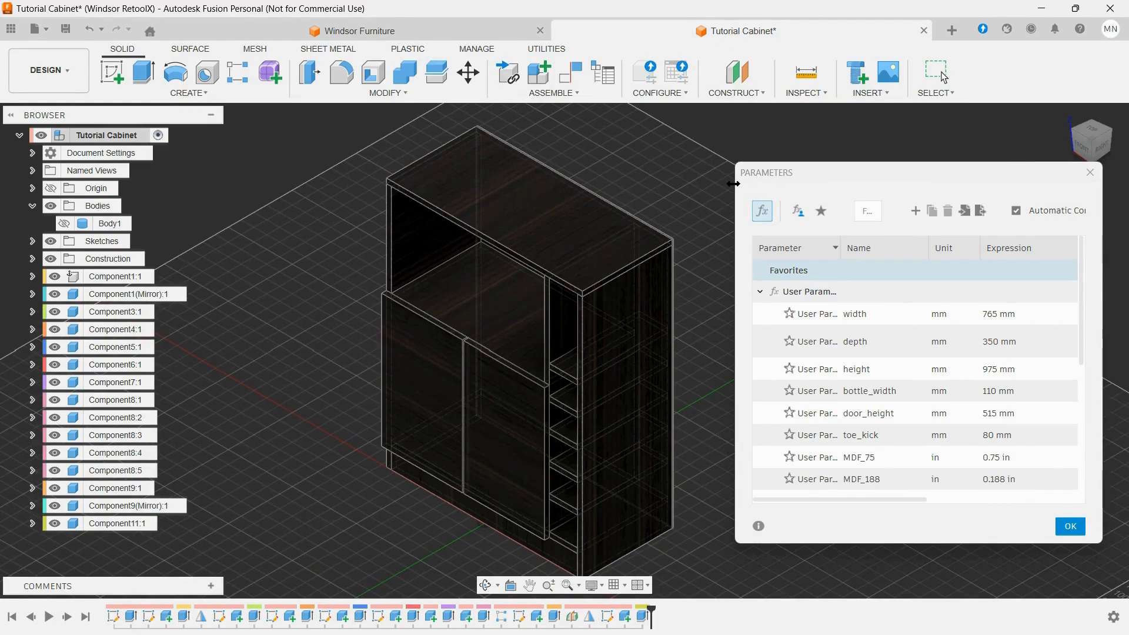
{"action": "left_click_drag", "start_coordinate": [736, 187], "coordinate": [701, 188]}
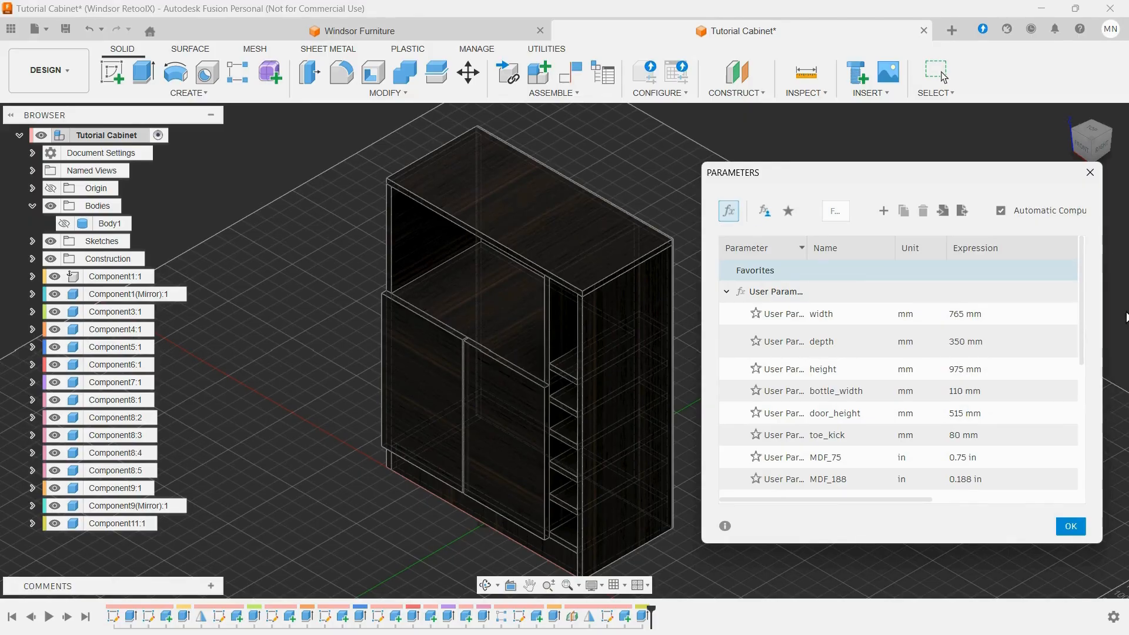
{"action": "left_click", "coordinate": [1049, 354]}
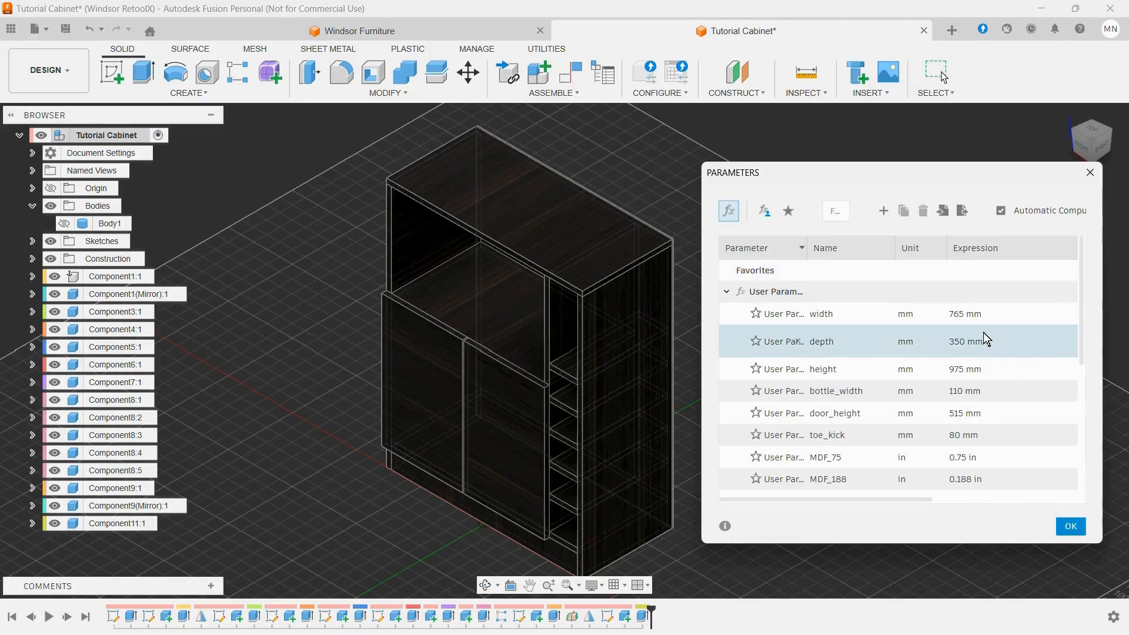
Step: Test the cabinet's parametric resizing by setting the width parameter to 500 mm and to 600 mm
{"action": "double_click", "coordinate": [963, 318]}
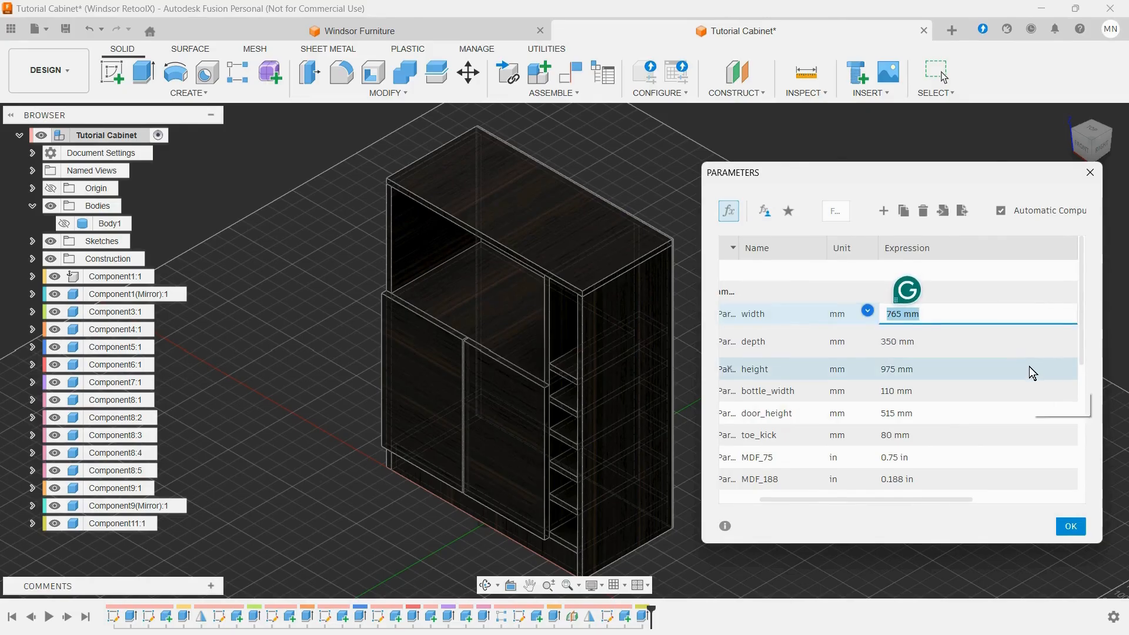
{"action": "type", "text": "5"}
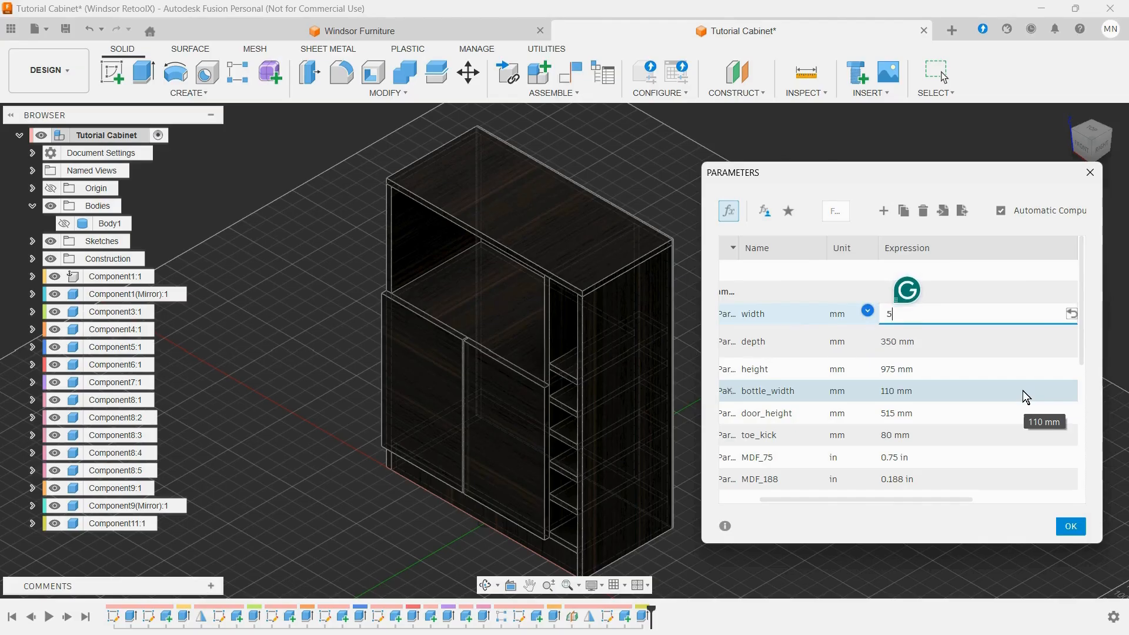
{"action": "type", "text": "00"}
{"action": "key", "text": "Return"}
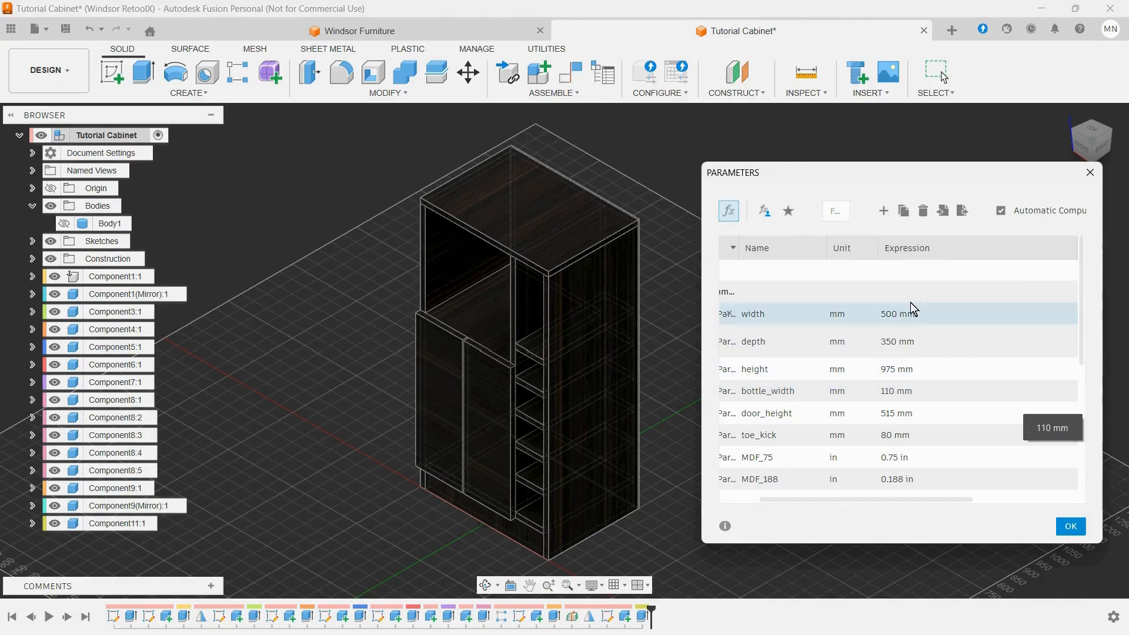
{"action": "left_click", "coordinate": [888, 315]}
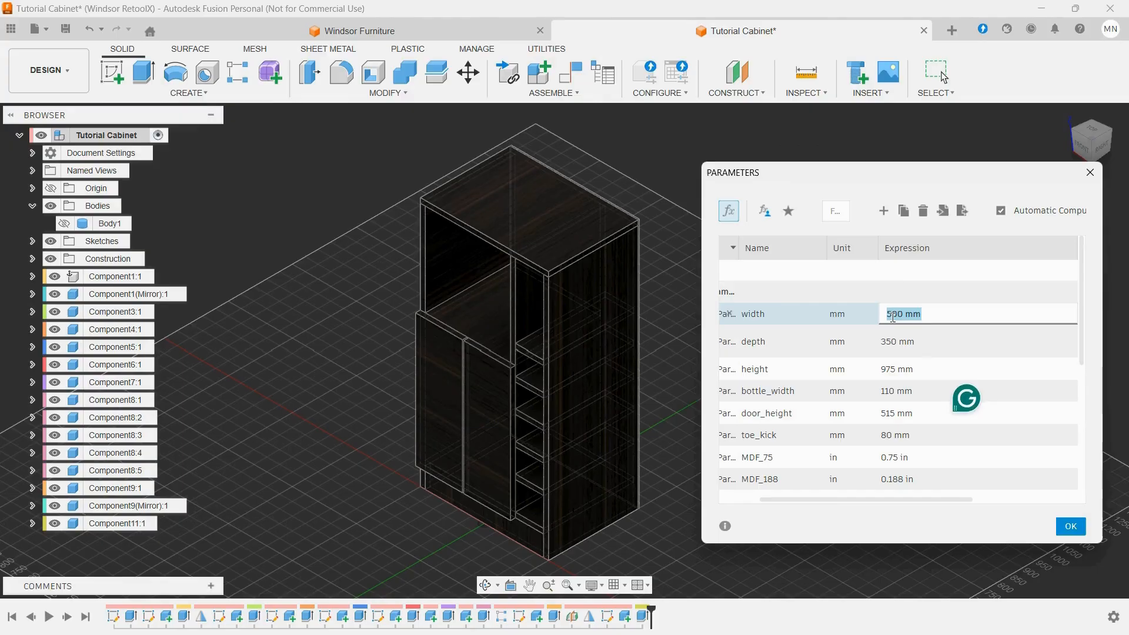
{"action": "type", "text": "600"}
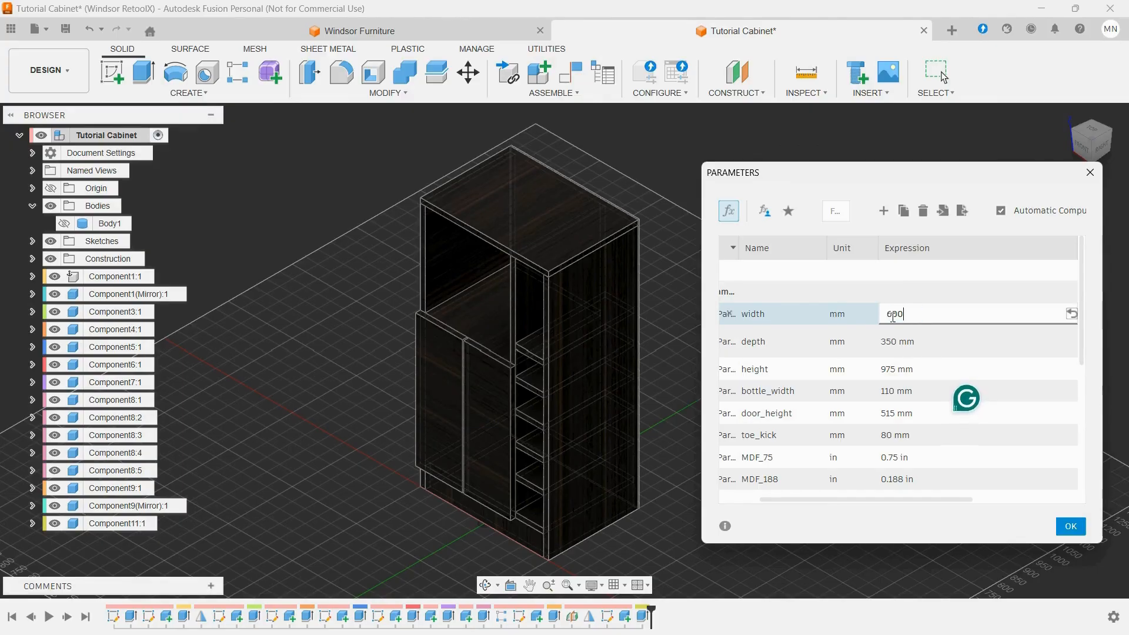
{"action": "key", "text": "Return"}
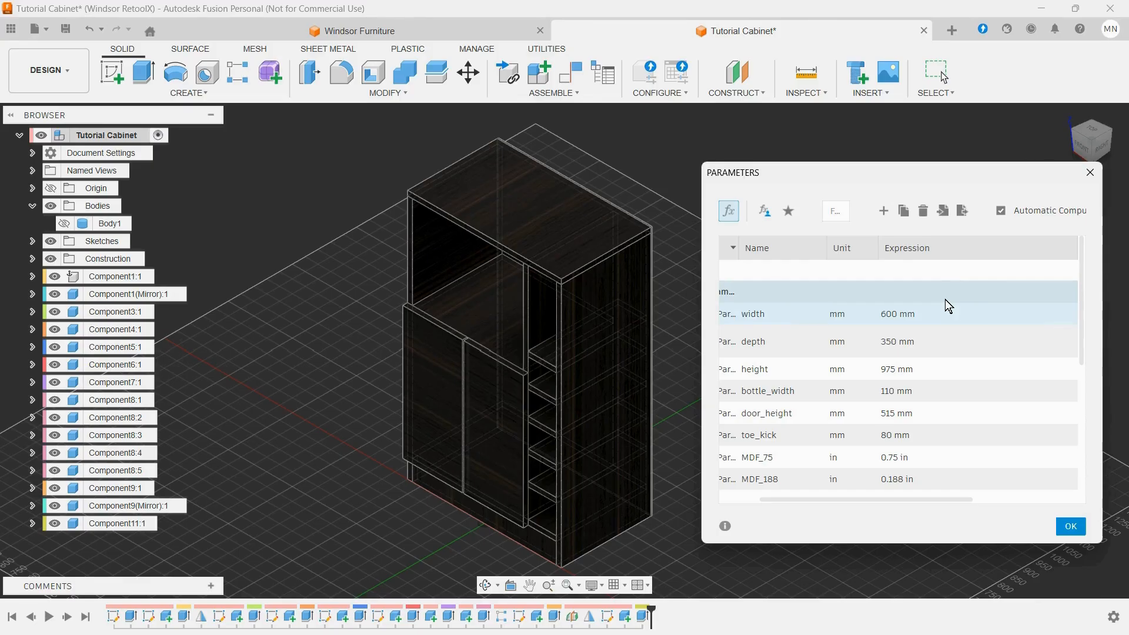
Step: Try the width parameter at 675 mm and at 800 mm to check how the doors and panels adapt
{"action": "double_click", "coordinate": [913, 317]}
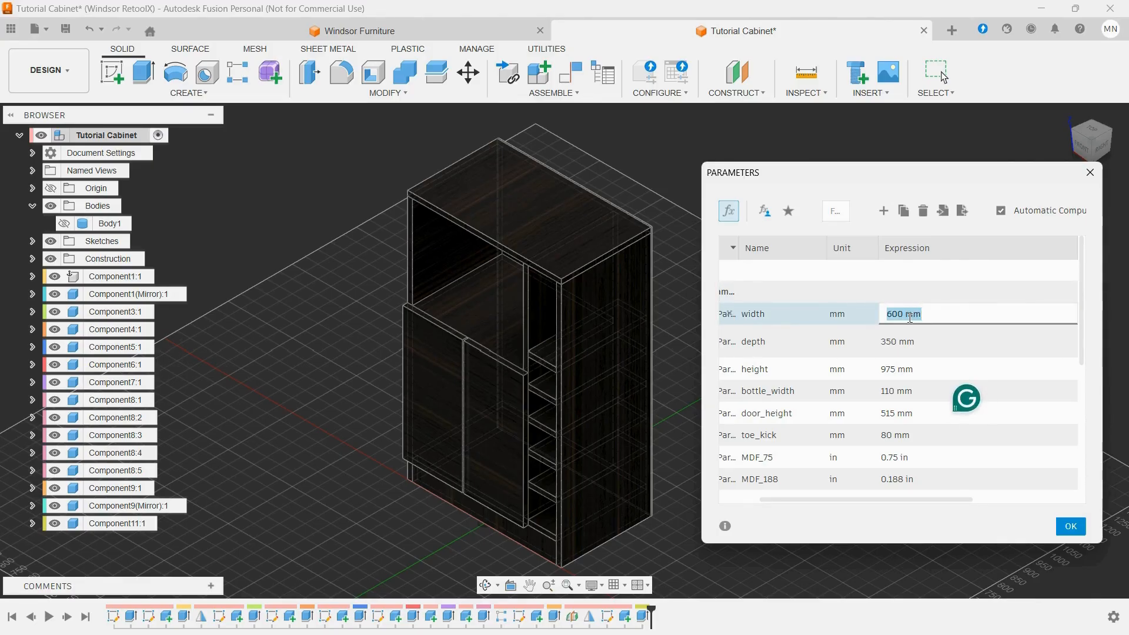
{"action": "type", "text": "675"}
{"action": "key", "text": "Return"}
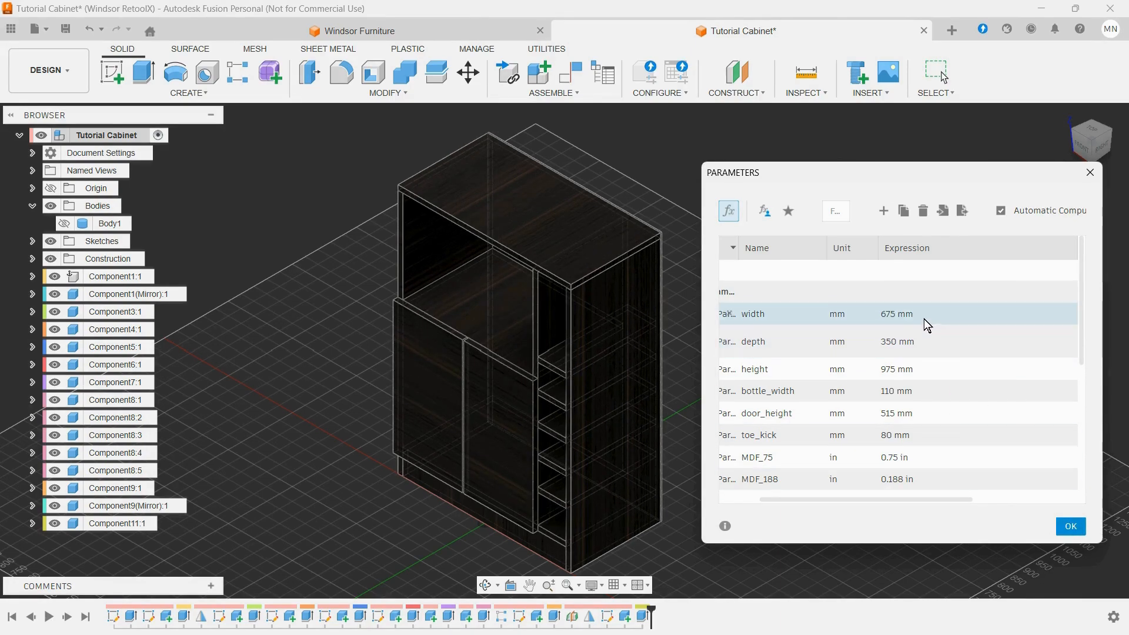
{"action": "left_click", "coordinate": [909, 312]}
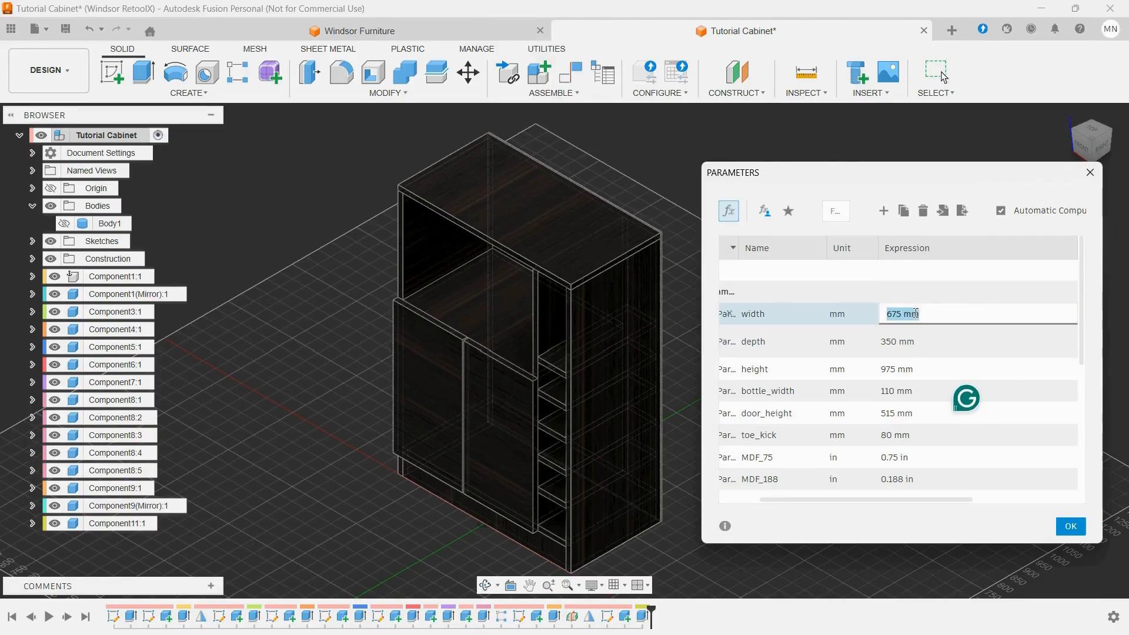
{"action": "type", "text": "800"}
{"action": "key", "text": "Return"}
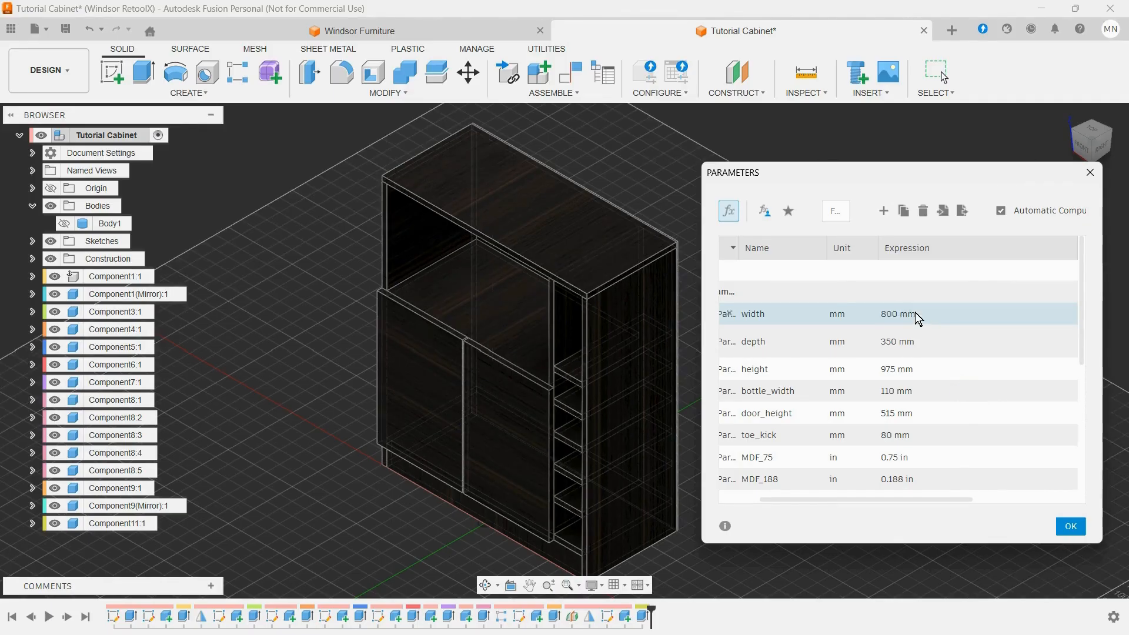
Step: Set the width parameter to 675 mm and close the parameters
{"action": "left_click", "coordinate": [916, 312]}
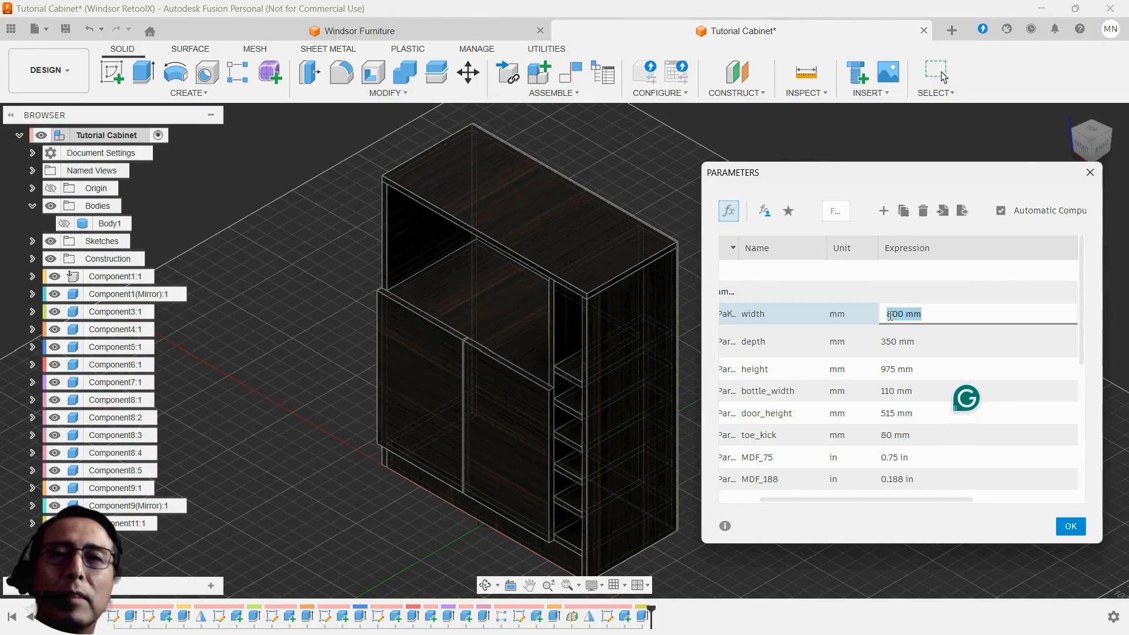
{"action": "type", "text": "675"}
{"action": "key", "text": "Return"}
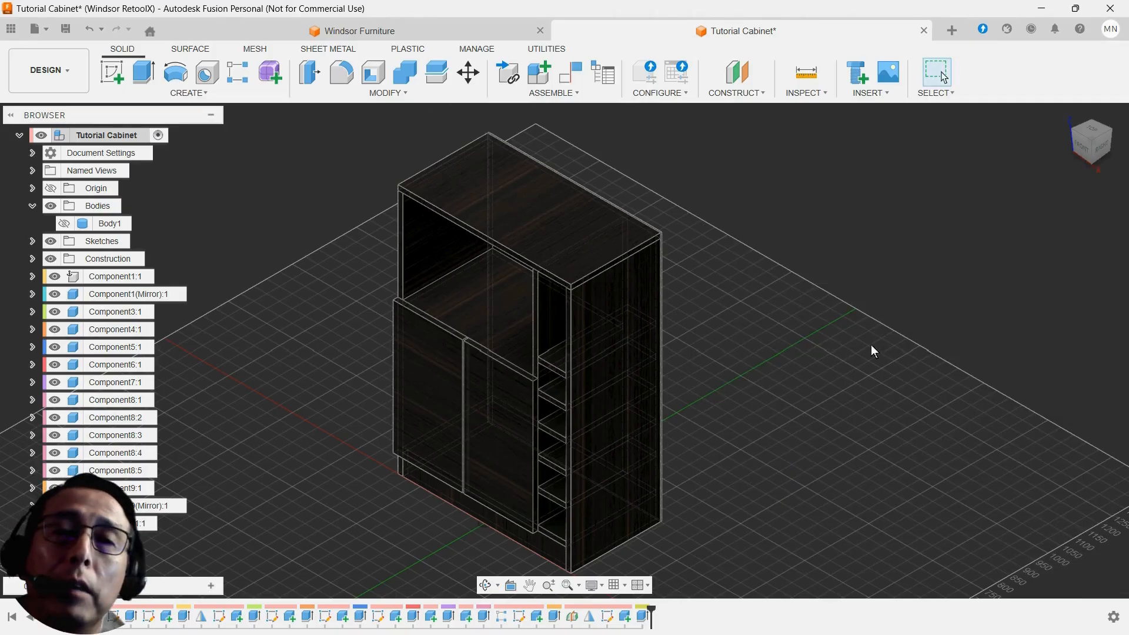
{"action": "scroll", "coordinate": [838, 344], "scroll_direction": "down", "scroll_amount": 1}
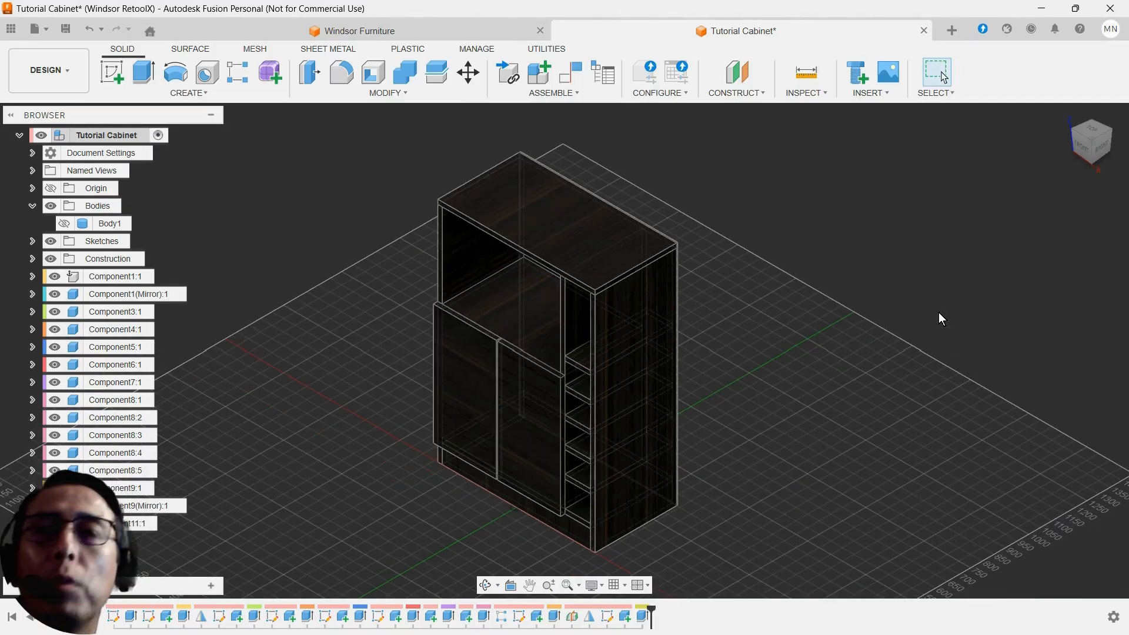